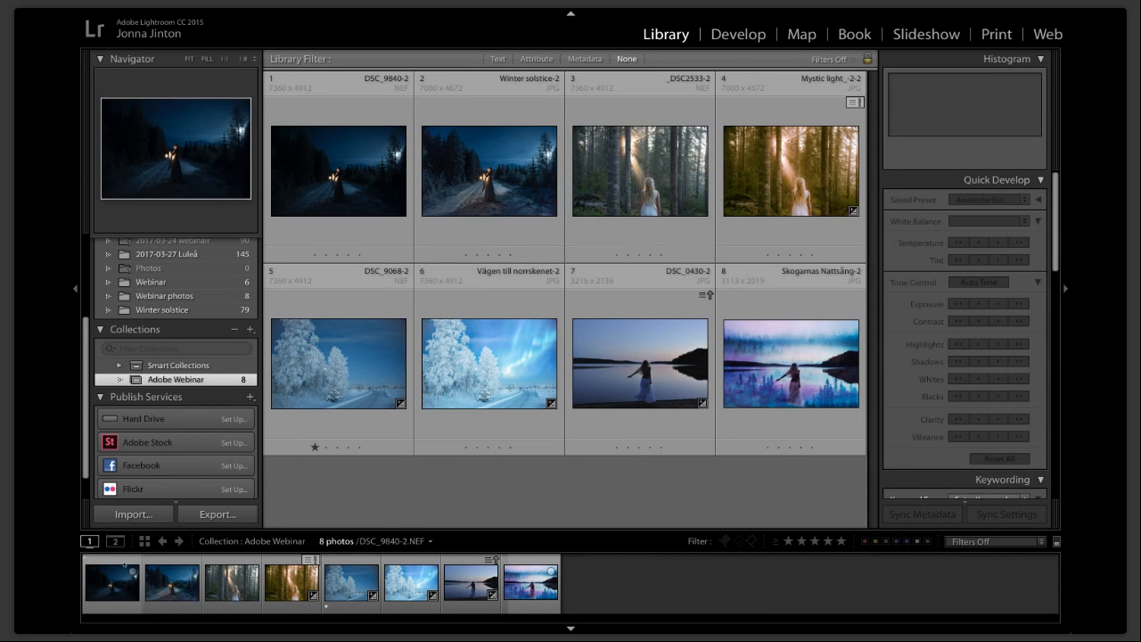
View the photos of the Adobe Webinar collection one by one at full size, comparing each original with its edited version.
double_click(111, 581)
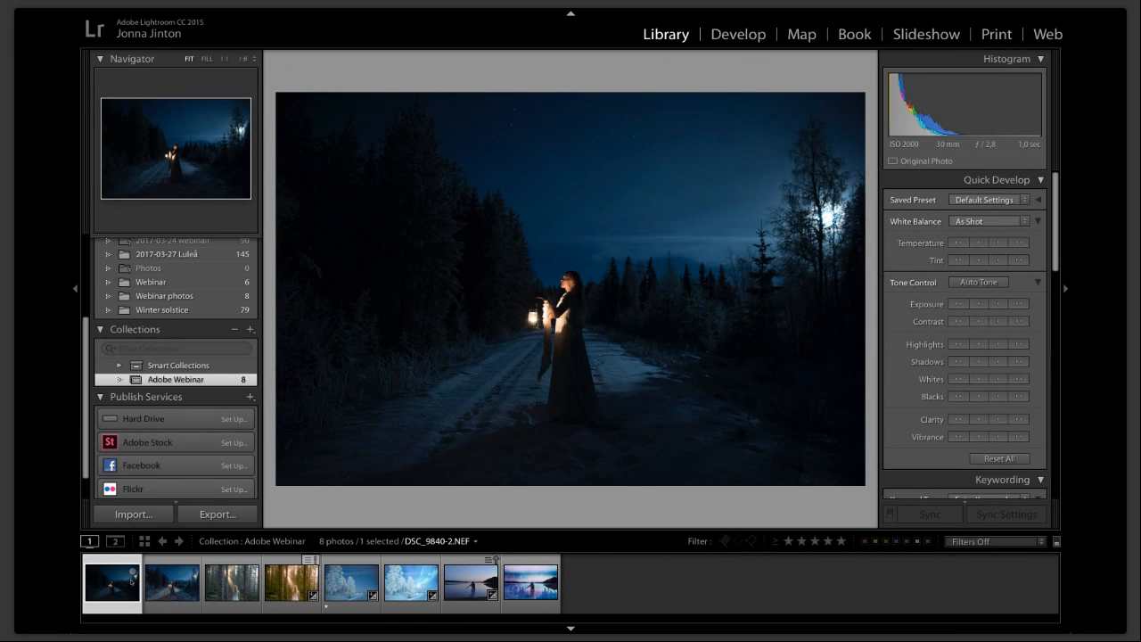
click(155, 585)
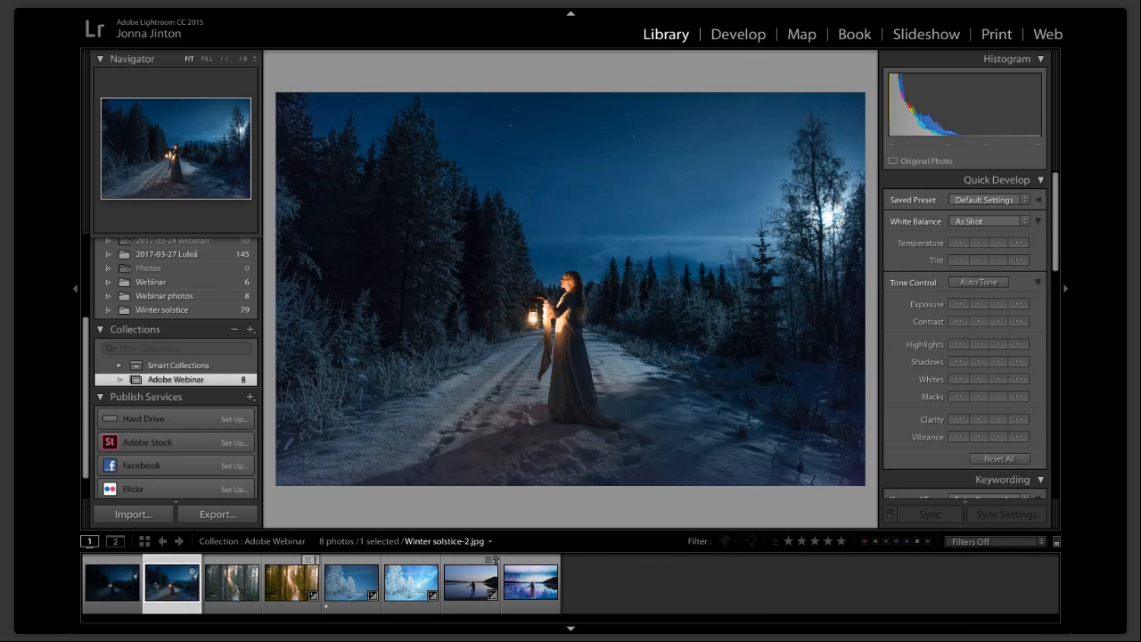
click(133, 572)
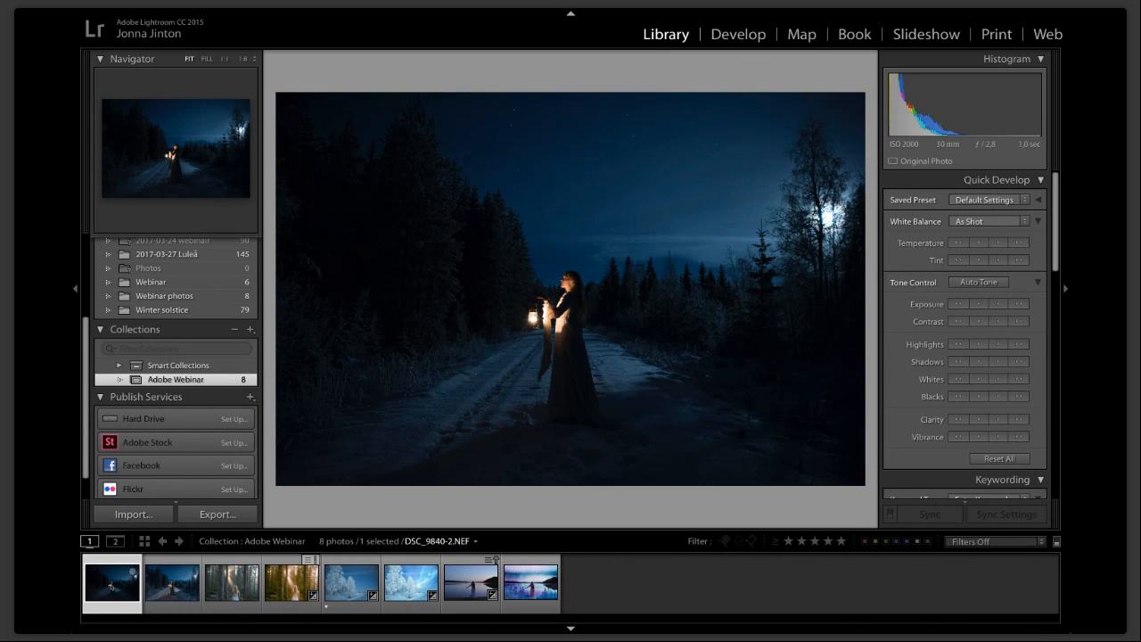
key(Right)
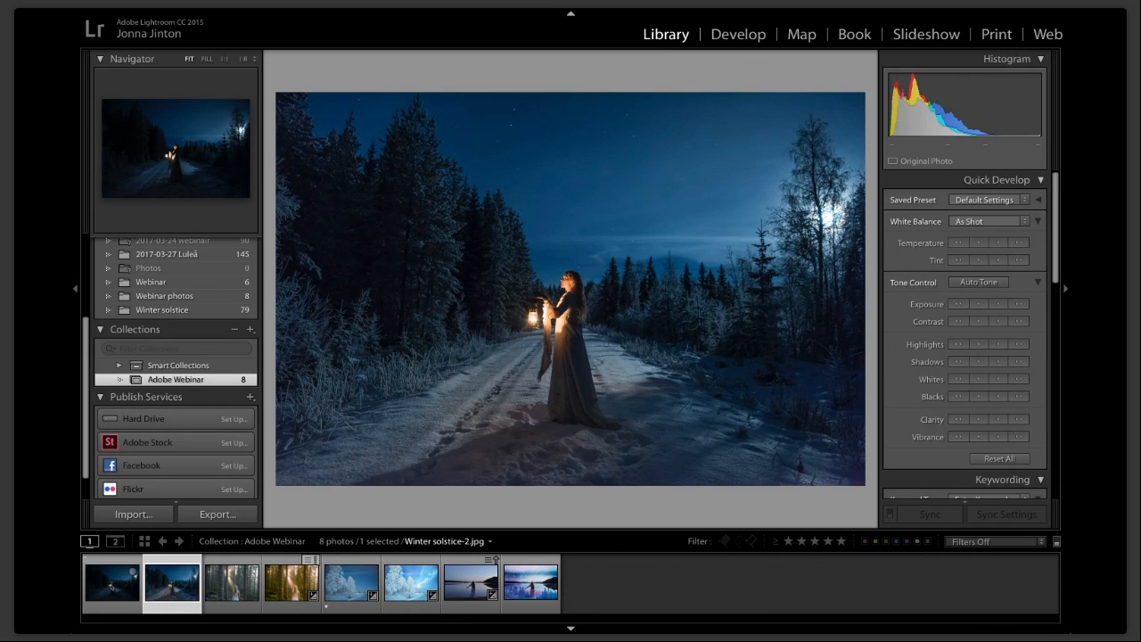
click(222, 578)
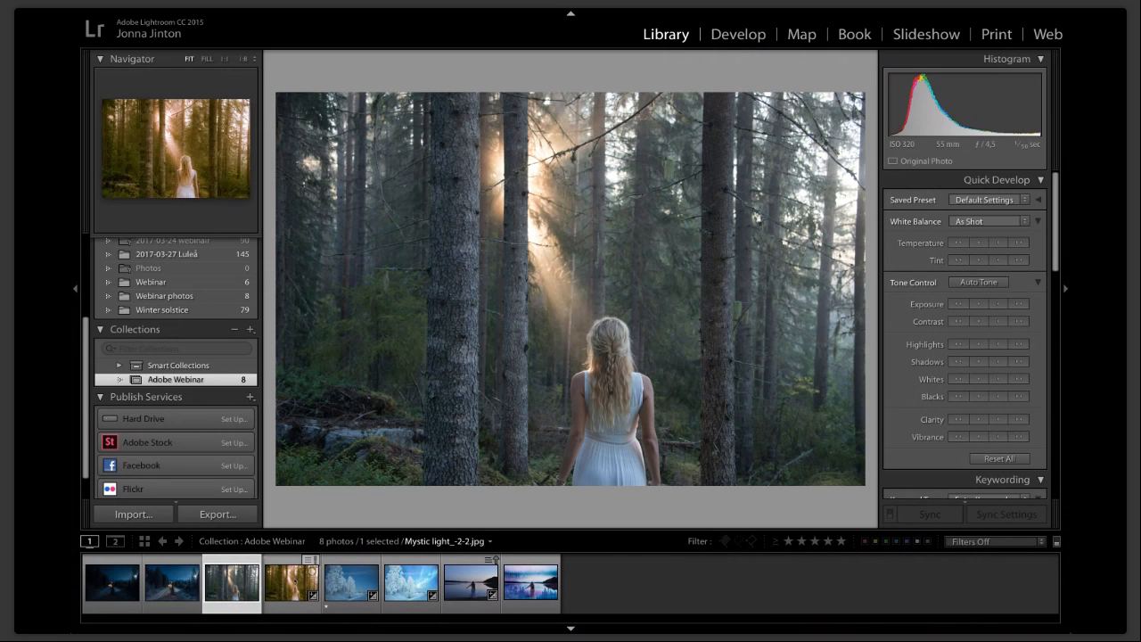
click(291, 584)
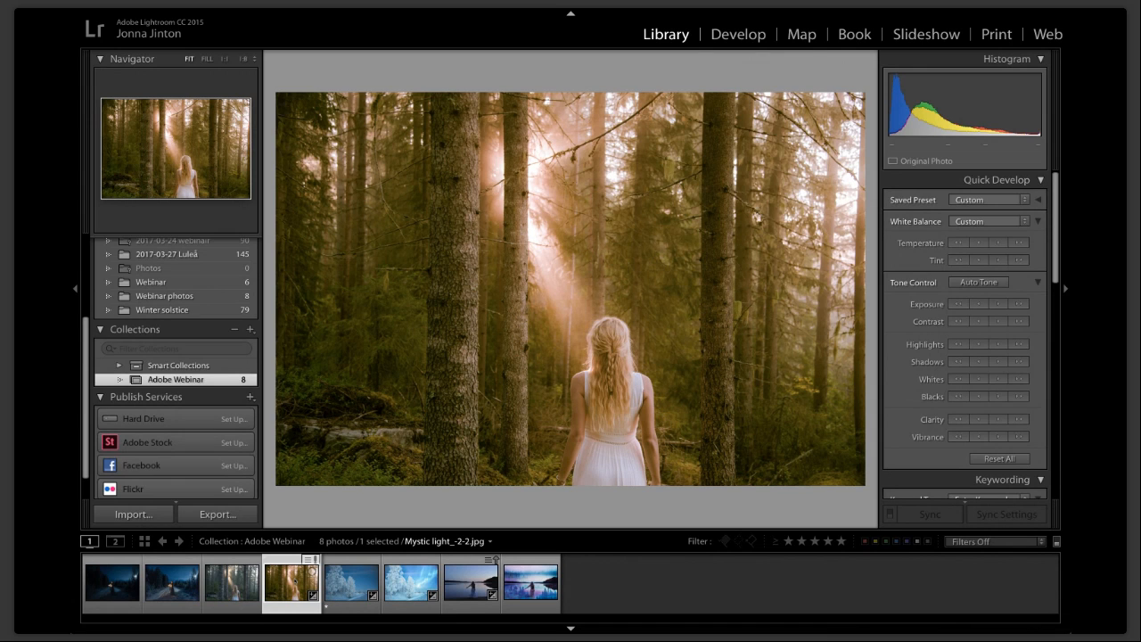
click(344, 588)
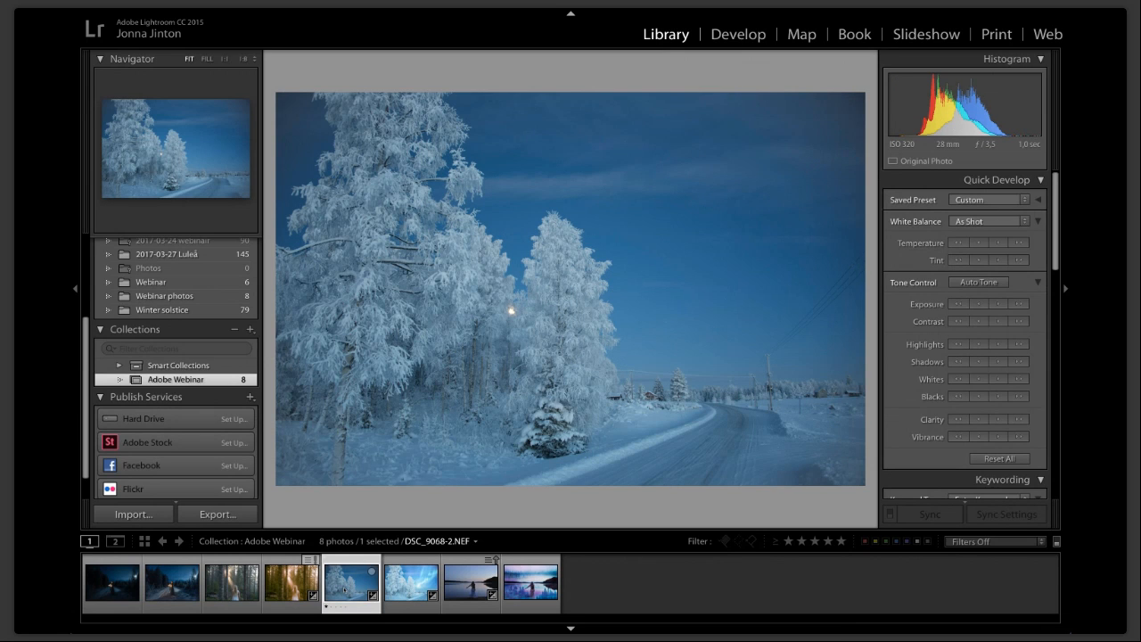
click(412, 580)
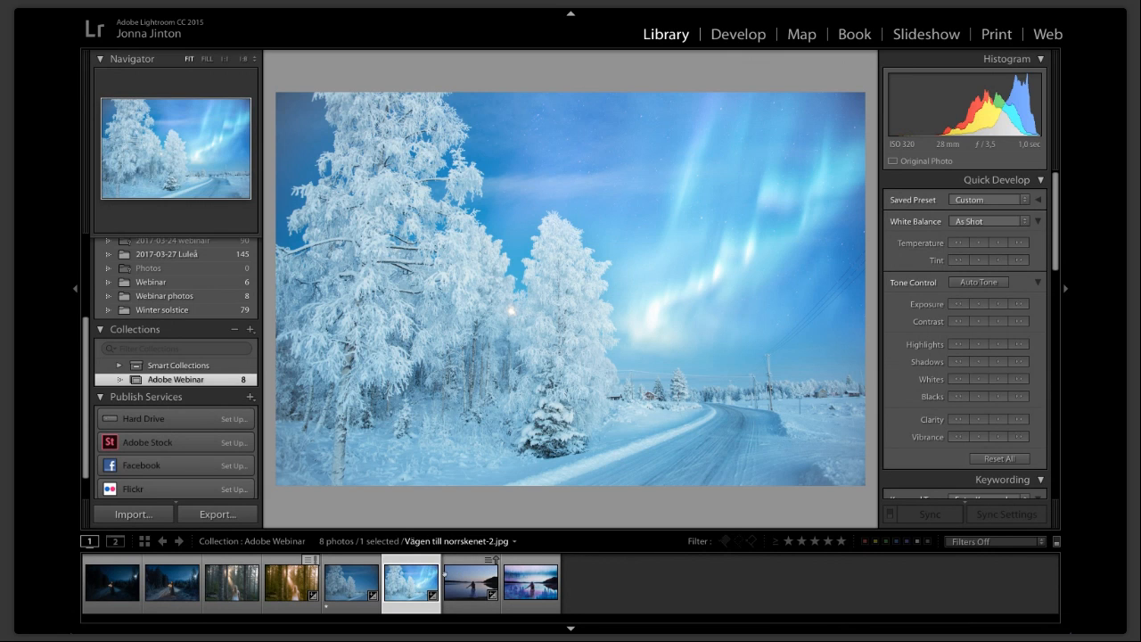
click(471, 584)
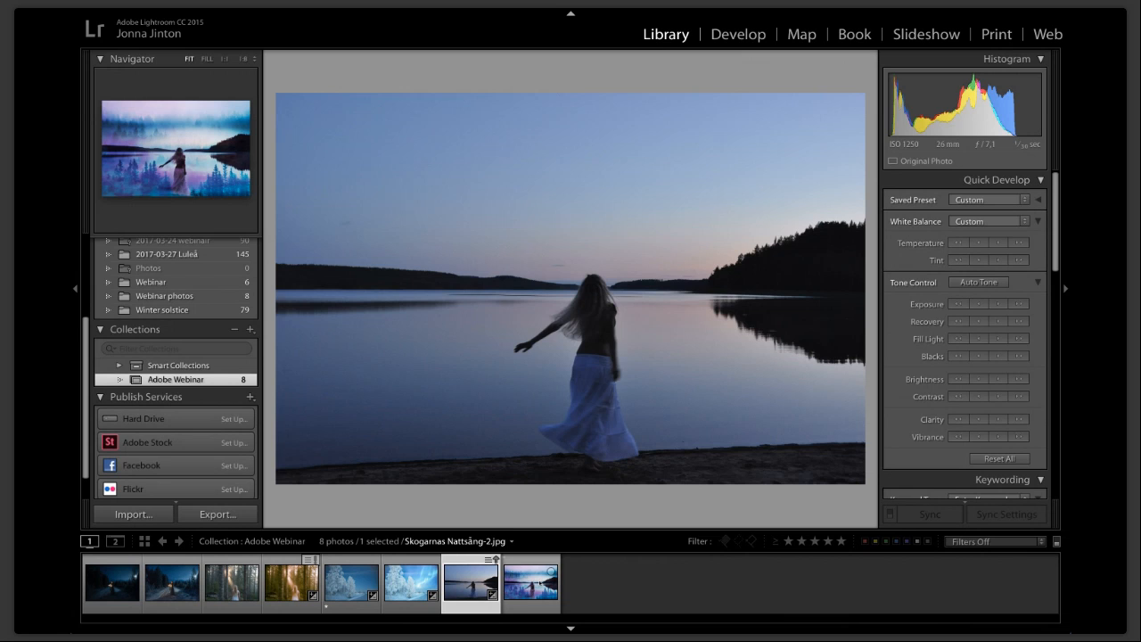
click(531, 584)
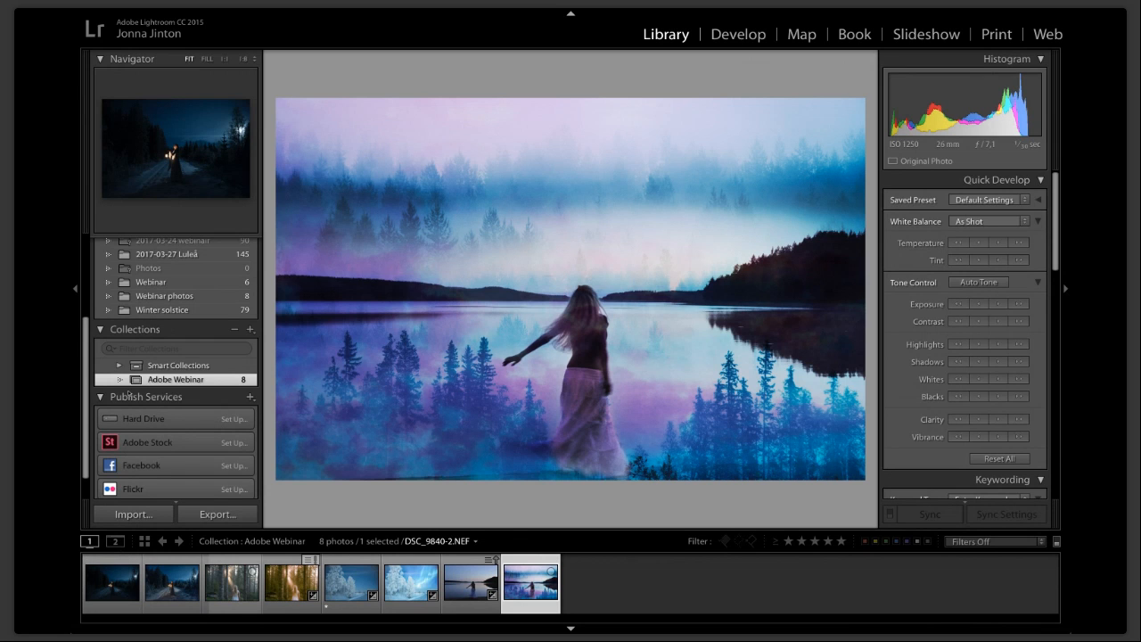
Open DSC_9840-2.NEF from the Webinar folder in the Develop module and look over its Basic and Tone Curve settings.
click(152, 282)
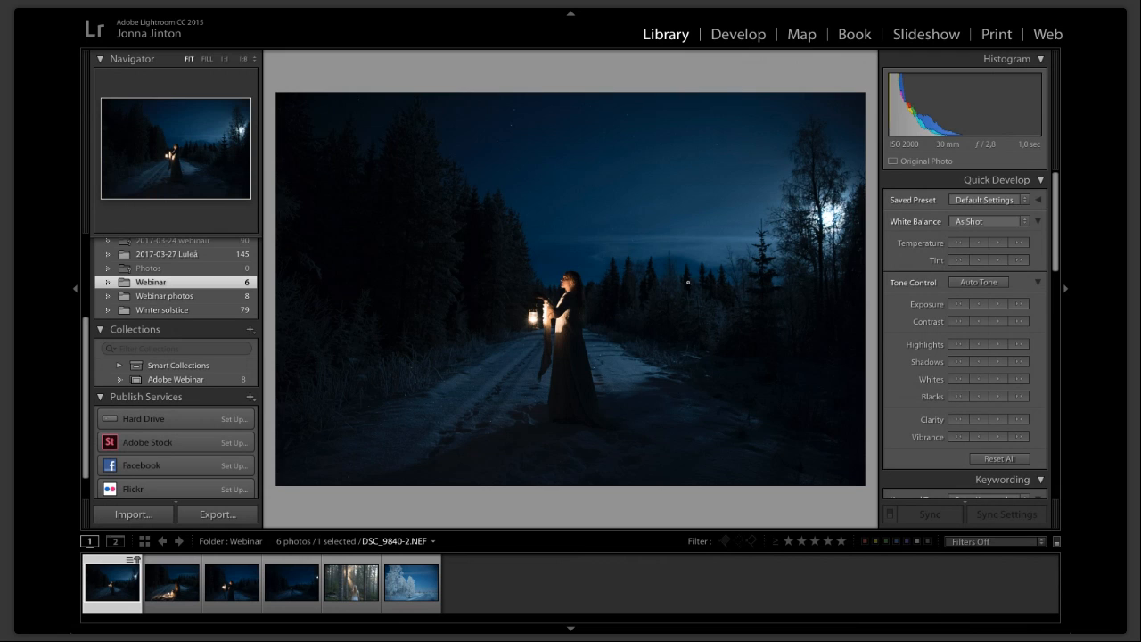
click(739, 37)
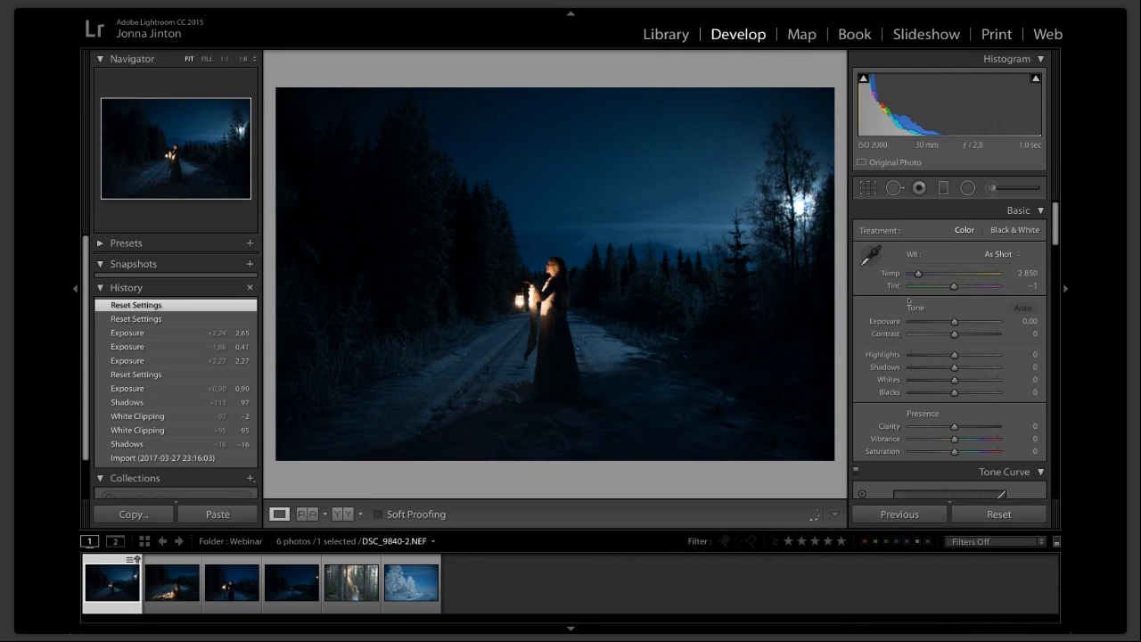
scroll(993, 330, down, 6)
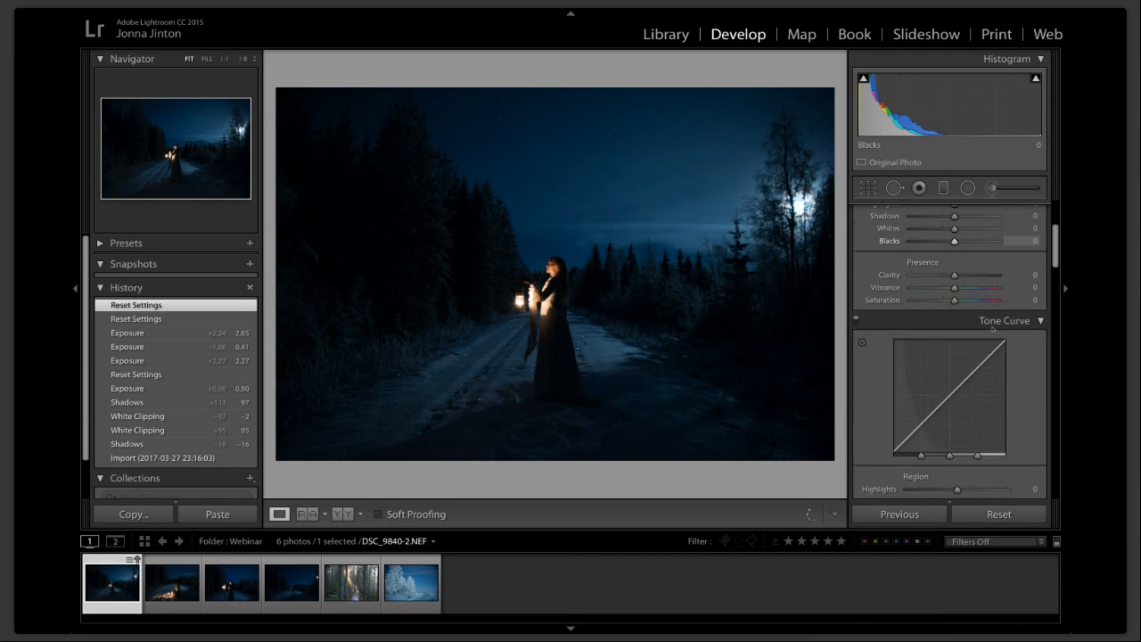
scroll(992, 329, down, 2)
scroll(992, 329, up, 7)
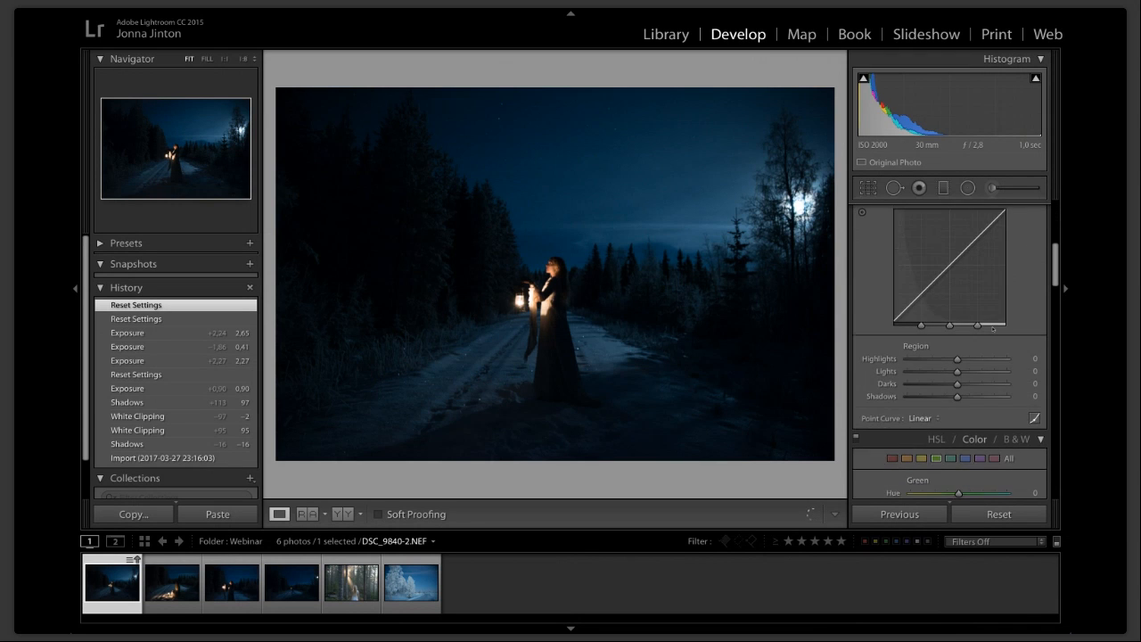
scroll(989, 312, down, 4)
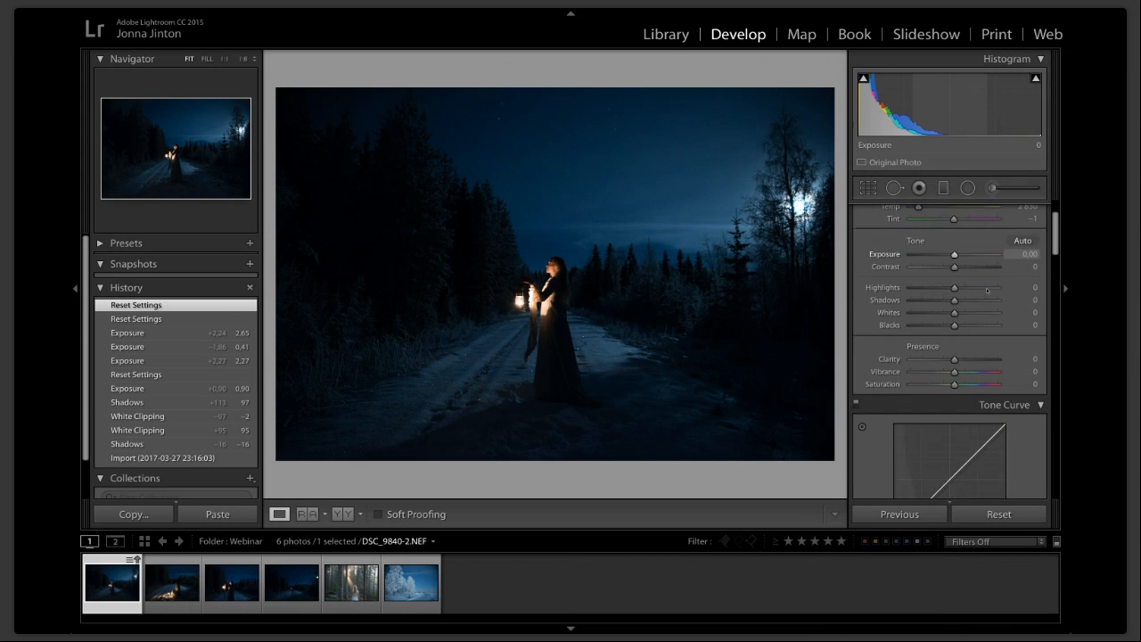
scroll(987, 289, up, 3)
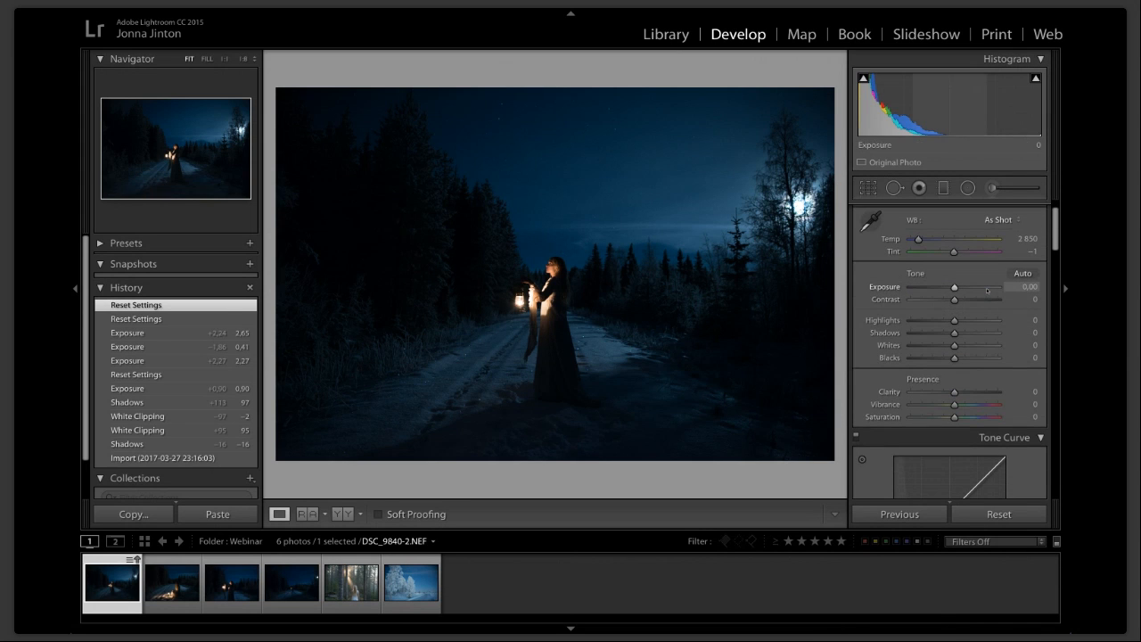
scroll(918, 365, up, 3)
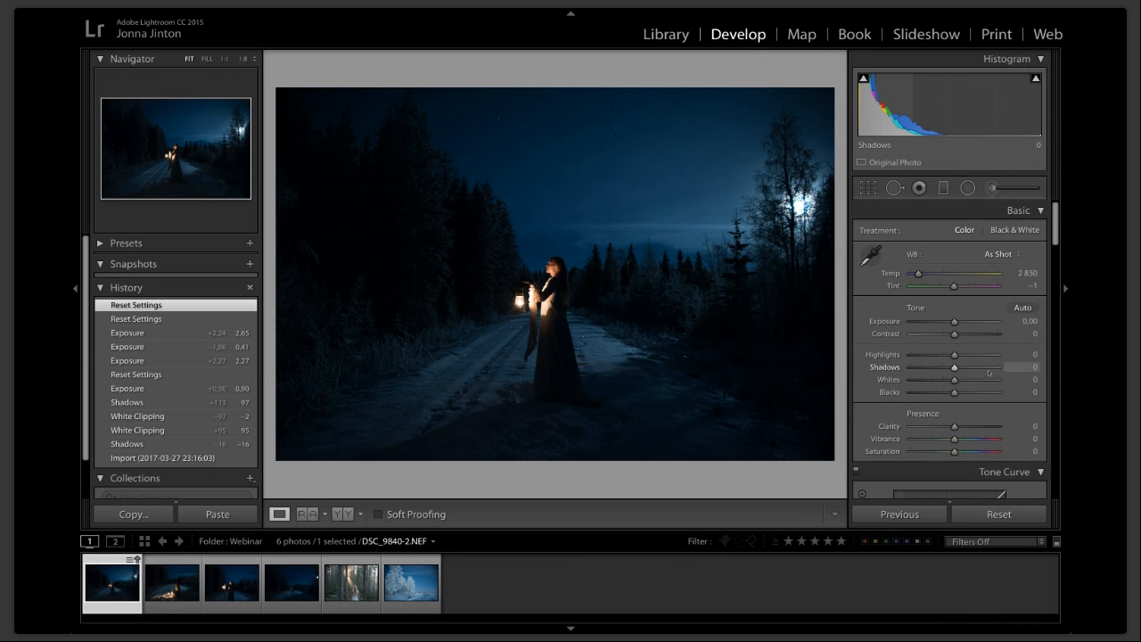
Brighten the night forest photo by setting Shadows to +98 and Exposure to +1.20.
drag(982, 373, 997, 367)
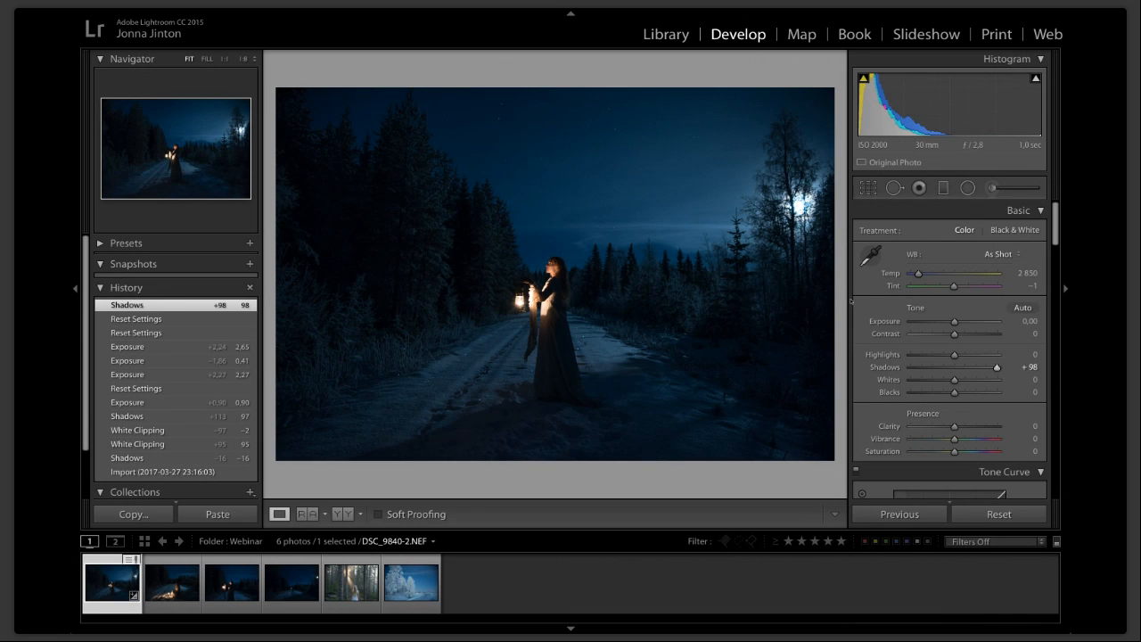
drag(954, 321, 959, 322)
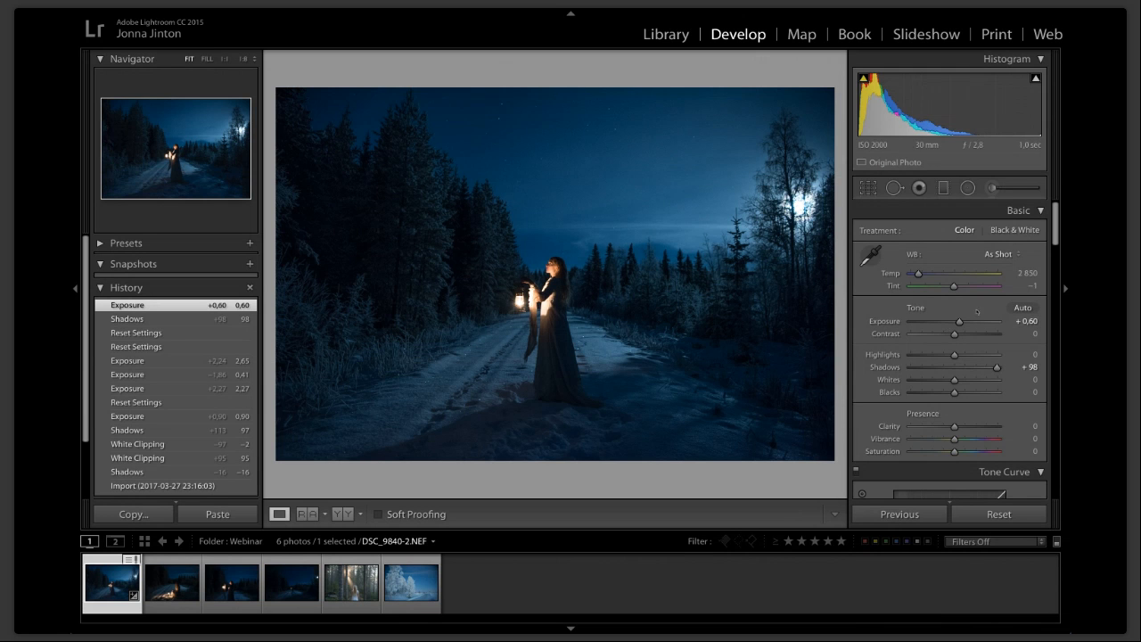
drag(959, 320, 979, 321)
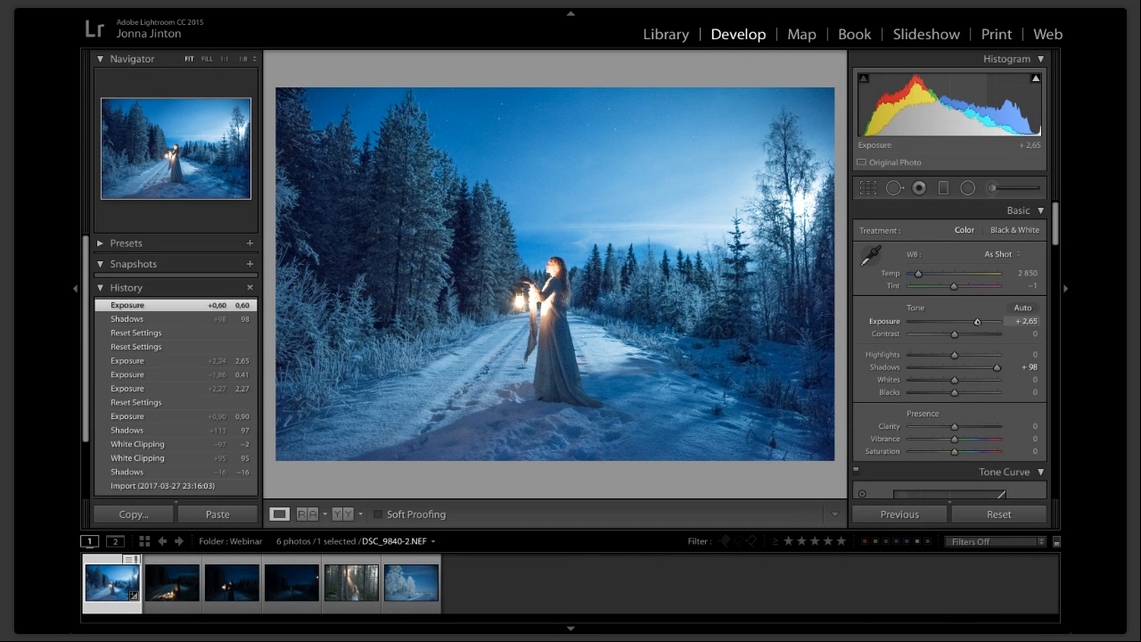
mouse_move(976, 321)
mouse_down()
mouse_move(952, 320)
mouse_move(963, 322)
mouse_up()
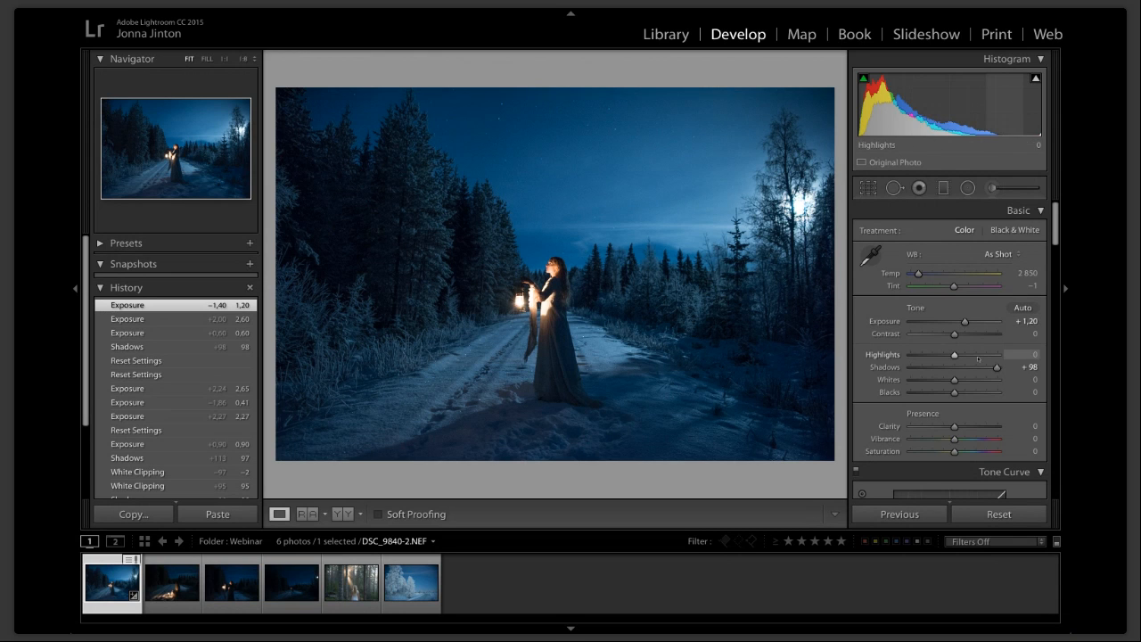
Look through the photo's Basic, Tone Curve, HSL/Color and Split Toning settings.
scroll(952, 379, down, 1)
scroll(953, 311, down, 1)
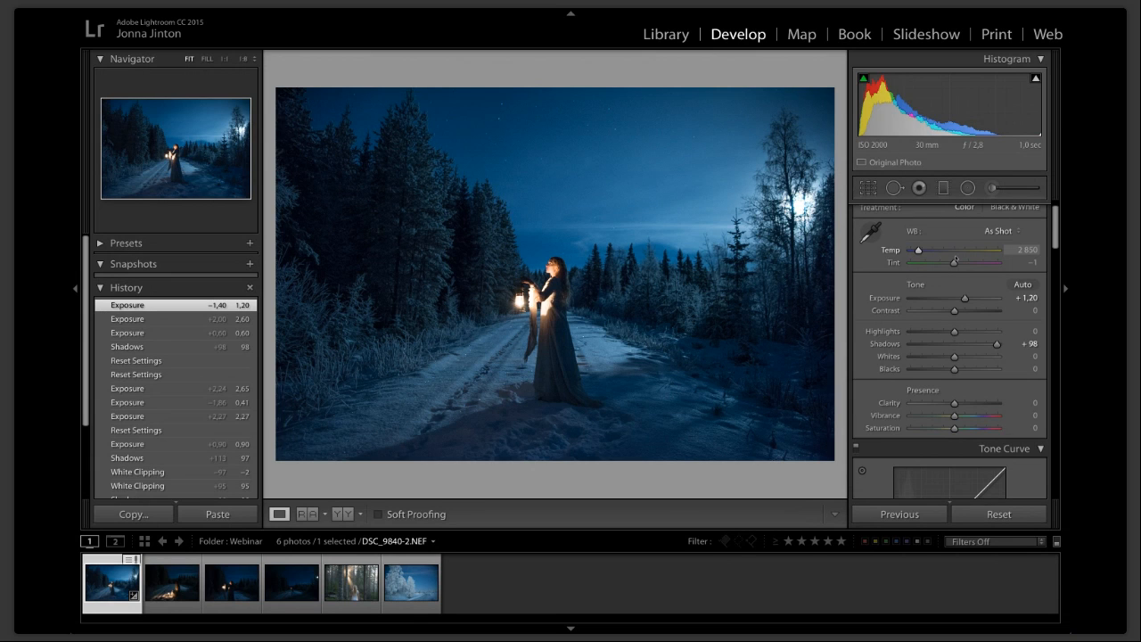
scroll(955, 261, down, 3)
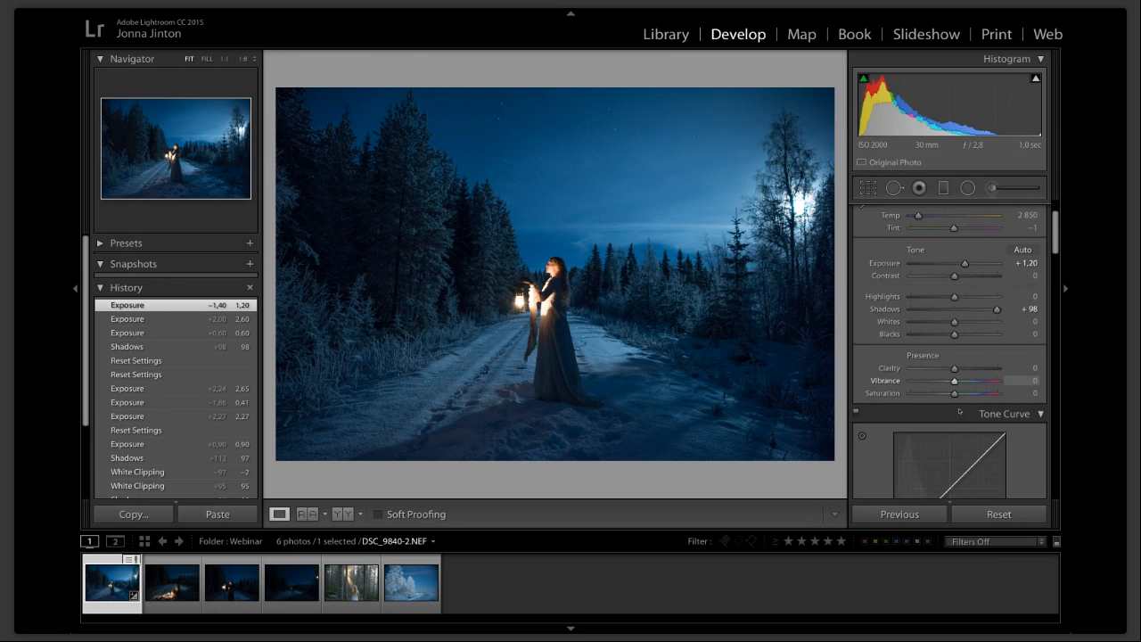
scroll(987, 294, down, 7)
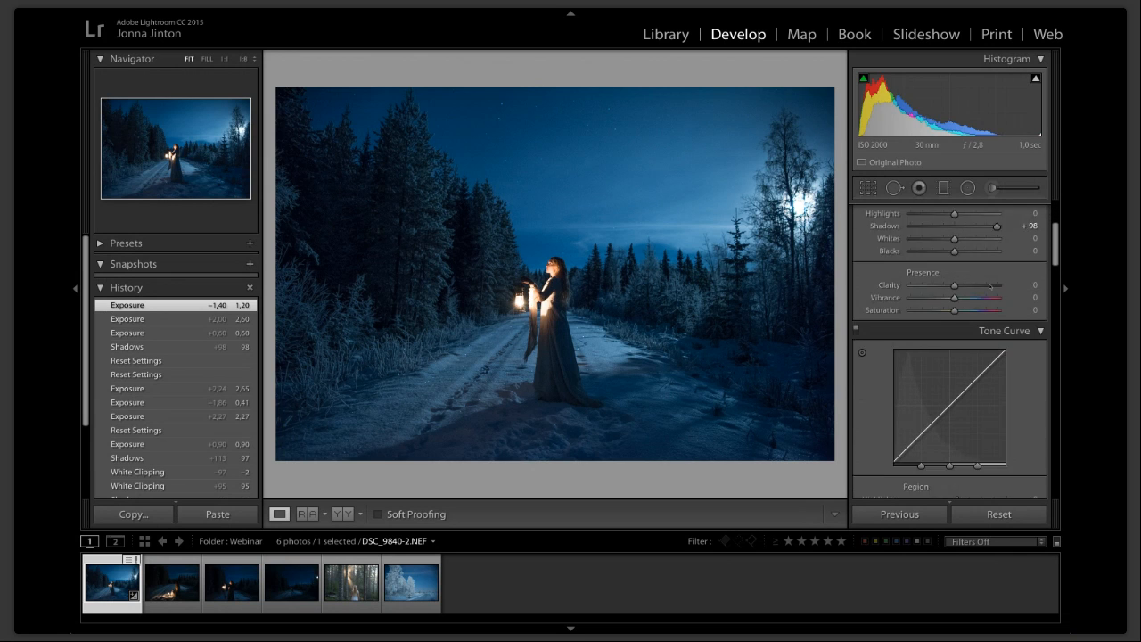
scroll(988, 284, down, 3)
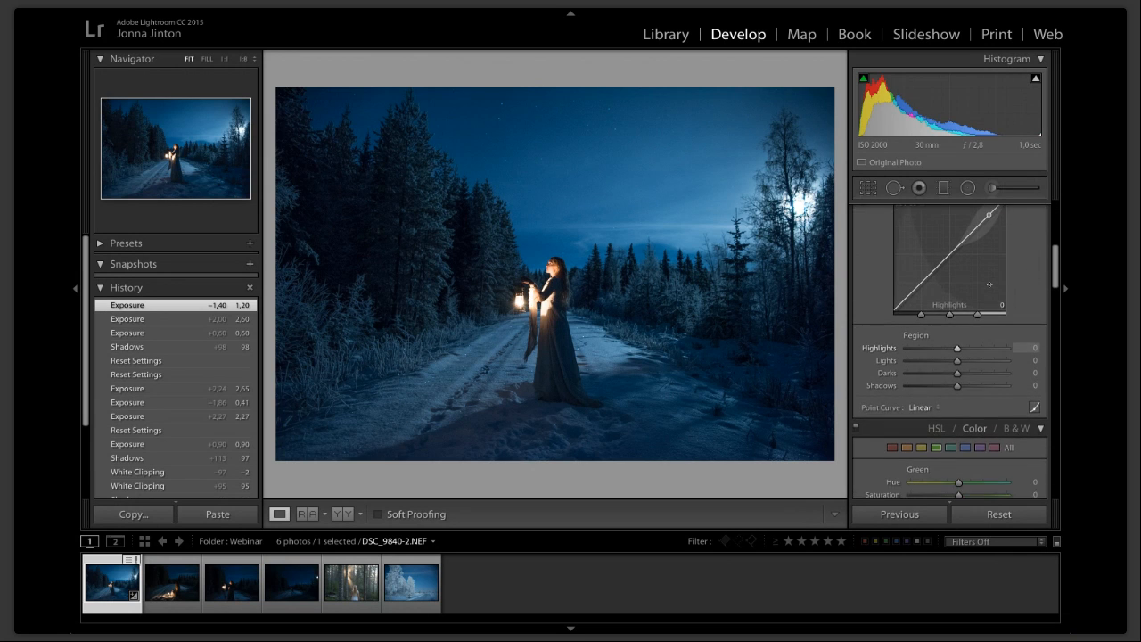
scroll(999, 365, down, 4)
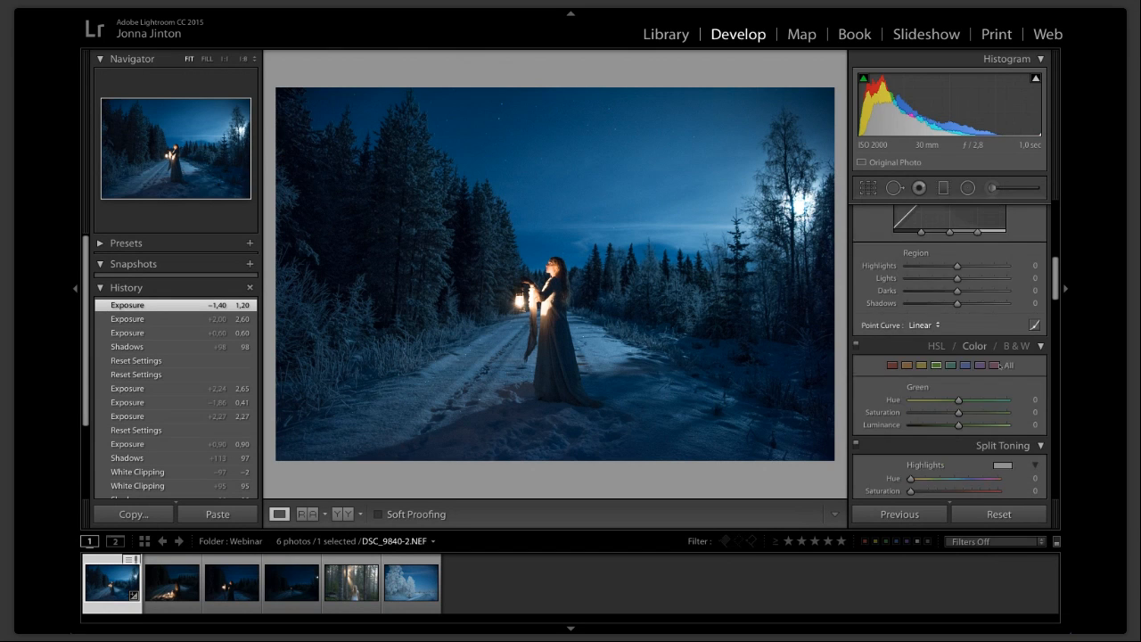
scroll(999, 365, up, 3)
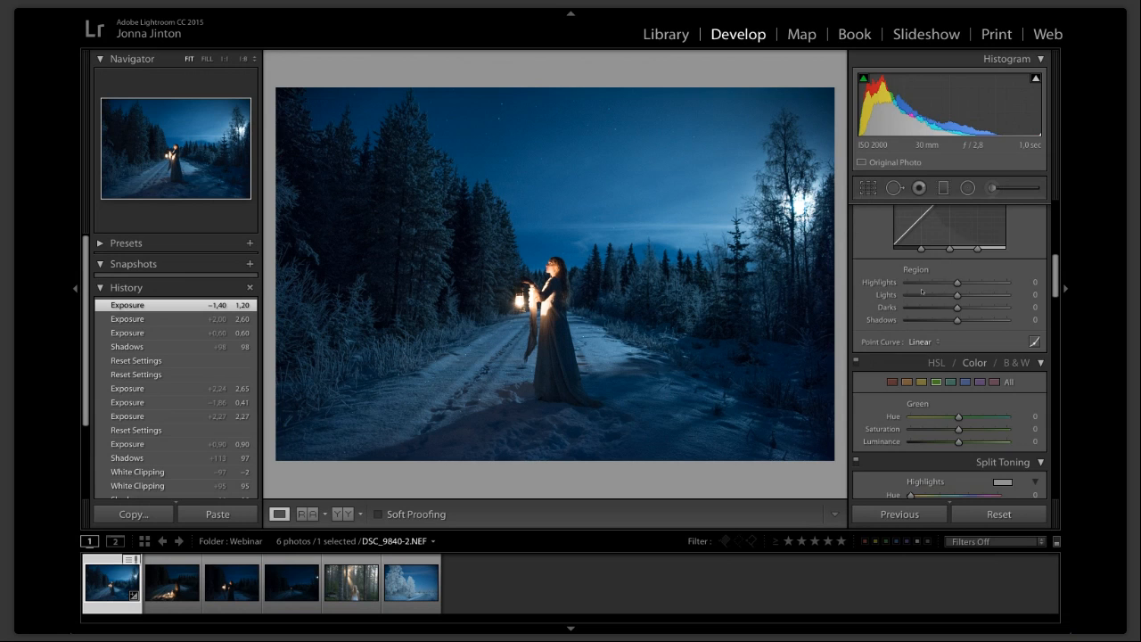
scroll(922, 292, up, 6)
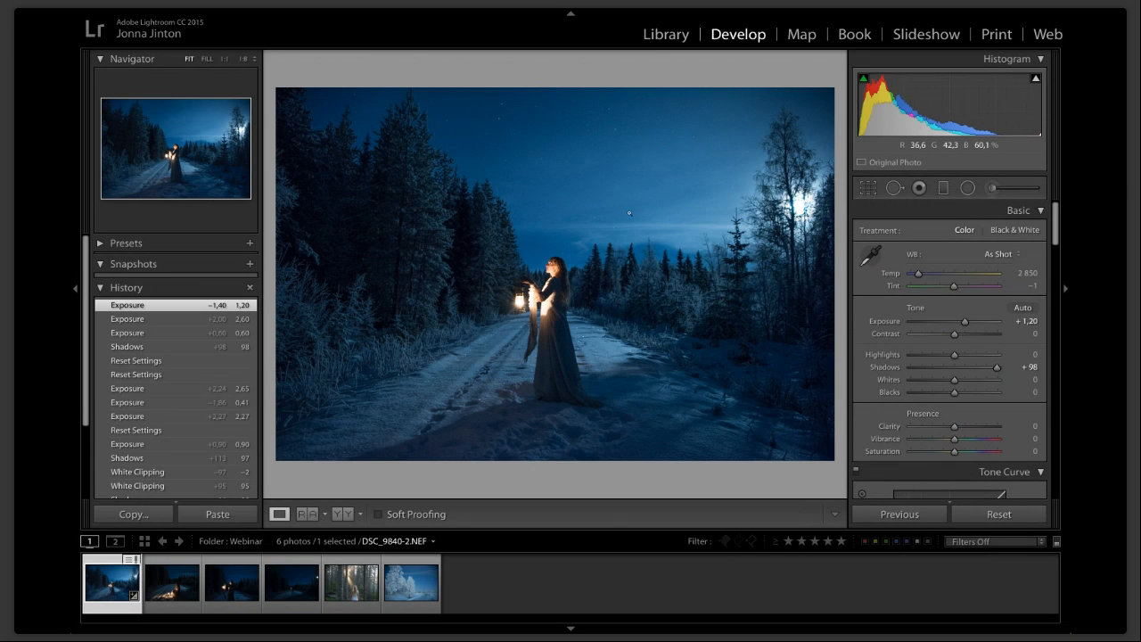
Zoom in on the woman with the lantern and lower the photo's Highlights to -48.
click(559, 268)
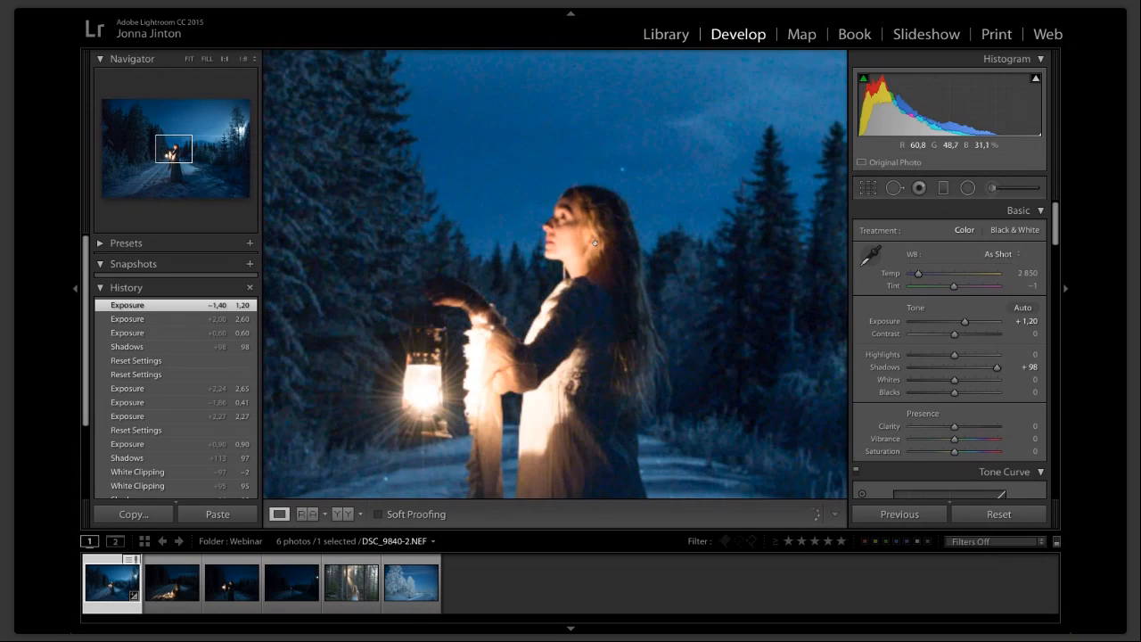
drag(493, 345, 497, 305)
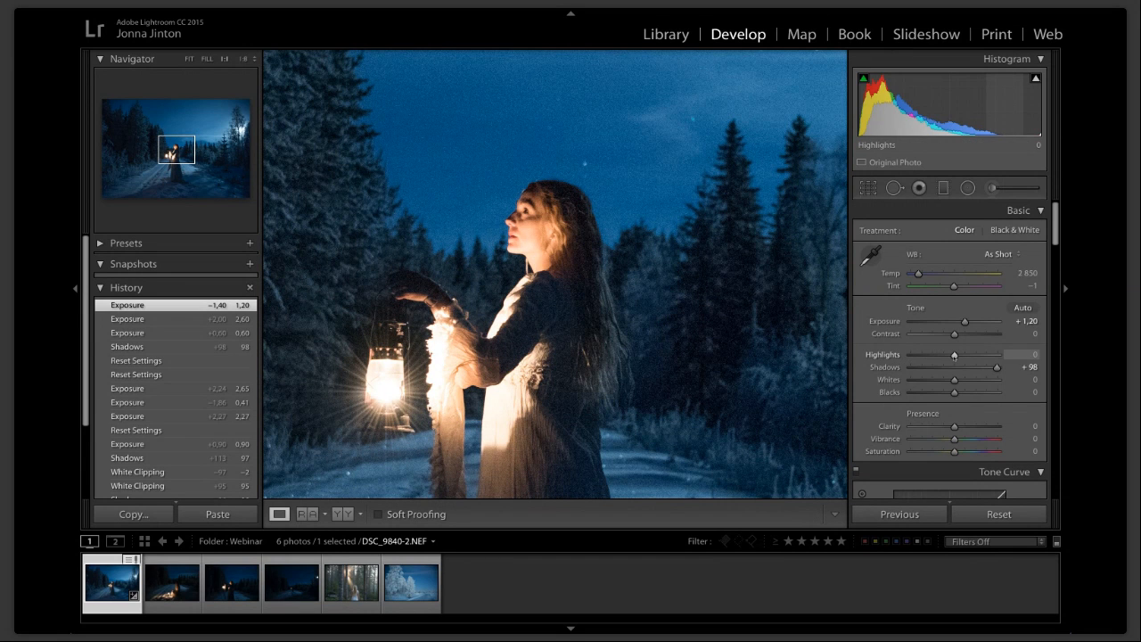
drag(954, 355, 933, 355)
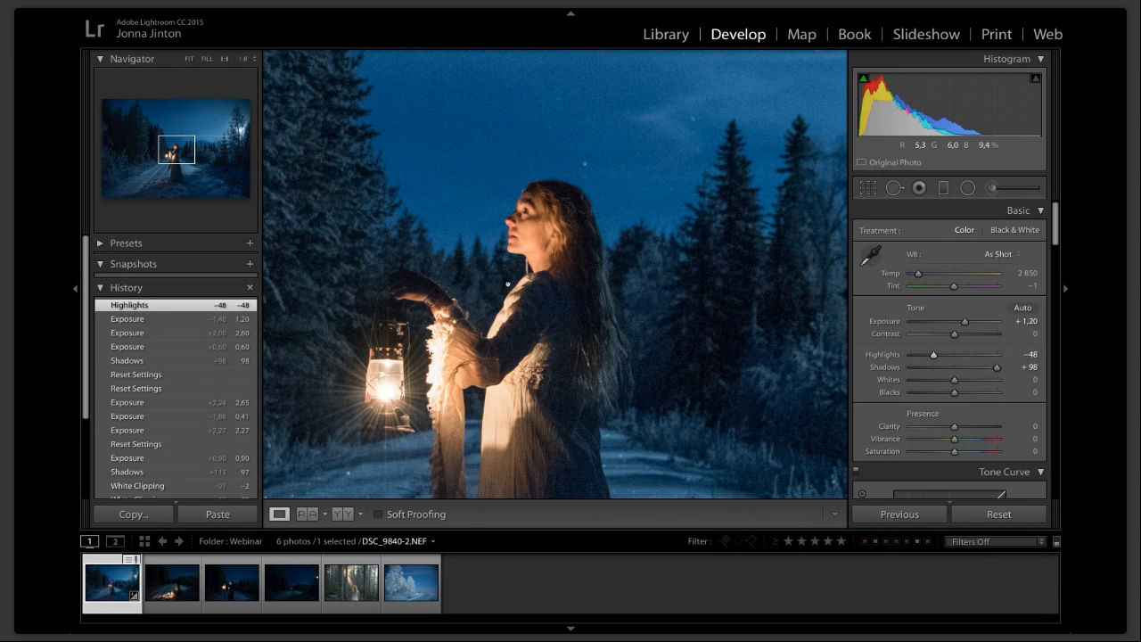
Examine the lantern, the woman and the surrounding scene at 1:1 zoom, and return to the full photo.
drag(377, 440, 450, 367)
drag(640, 298, 560, 377)
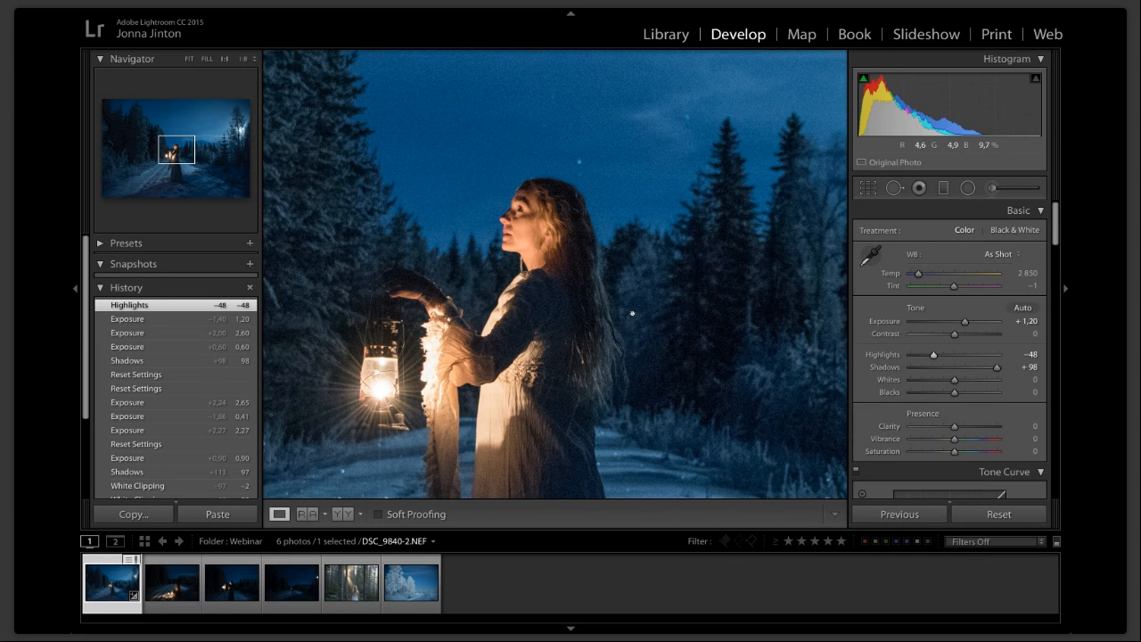
click(572, 345)
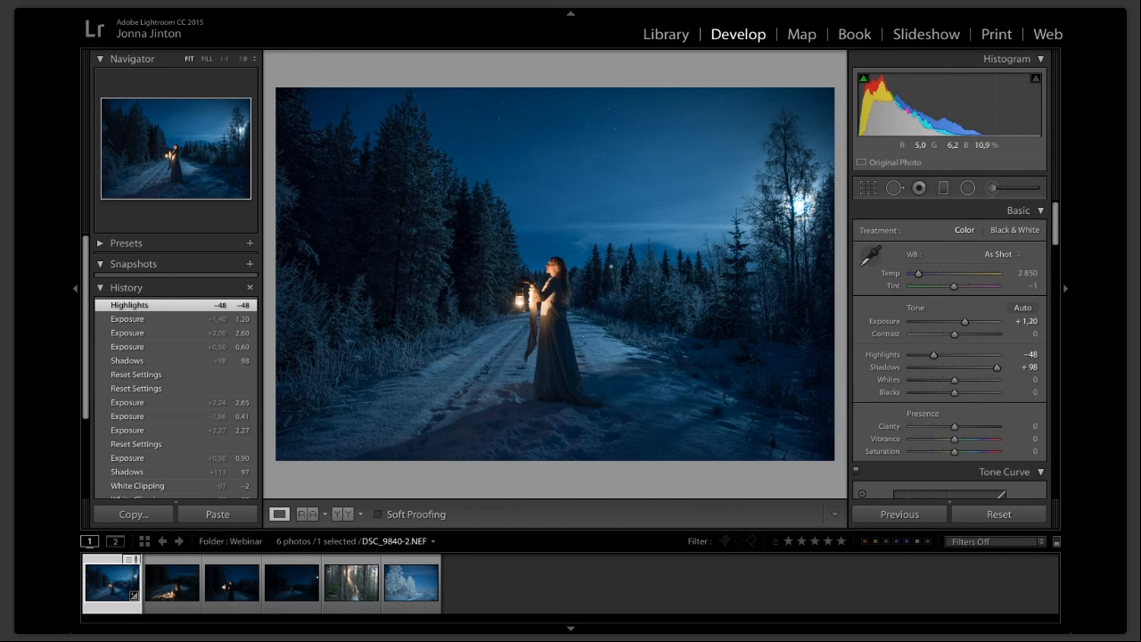
click(555, 329)
drag(582, 291, 517, 455)
drag(565, 261, 507, 280)
click(430, 327)
Set the photo's lens vignetting Amount to +38 and Midpoint to 36 under manual Lens Corrections.
scroll(942, 348, down, 1)
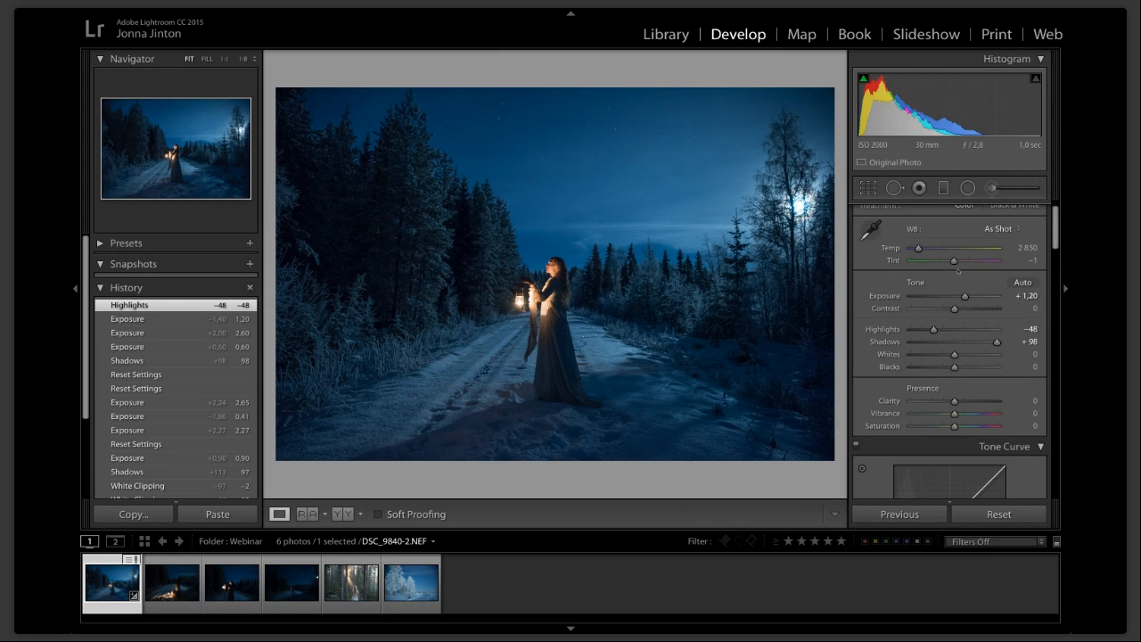
scroll(957, 270, down, 10)
scroll(961, 325, down, 8)
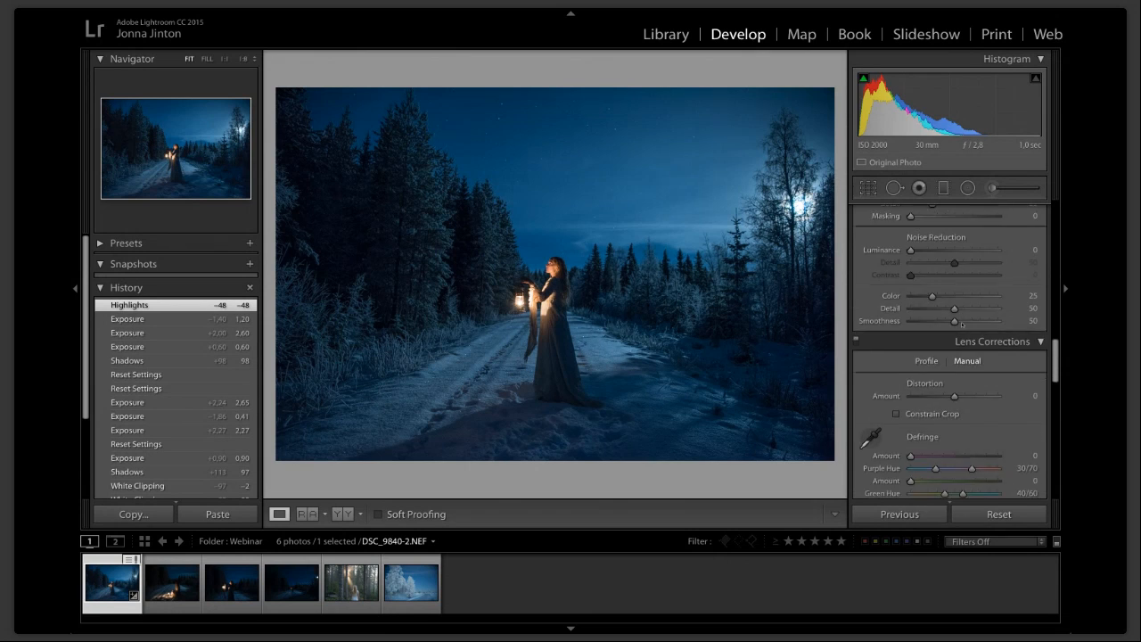
scroll(961, 324, down, 6)
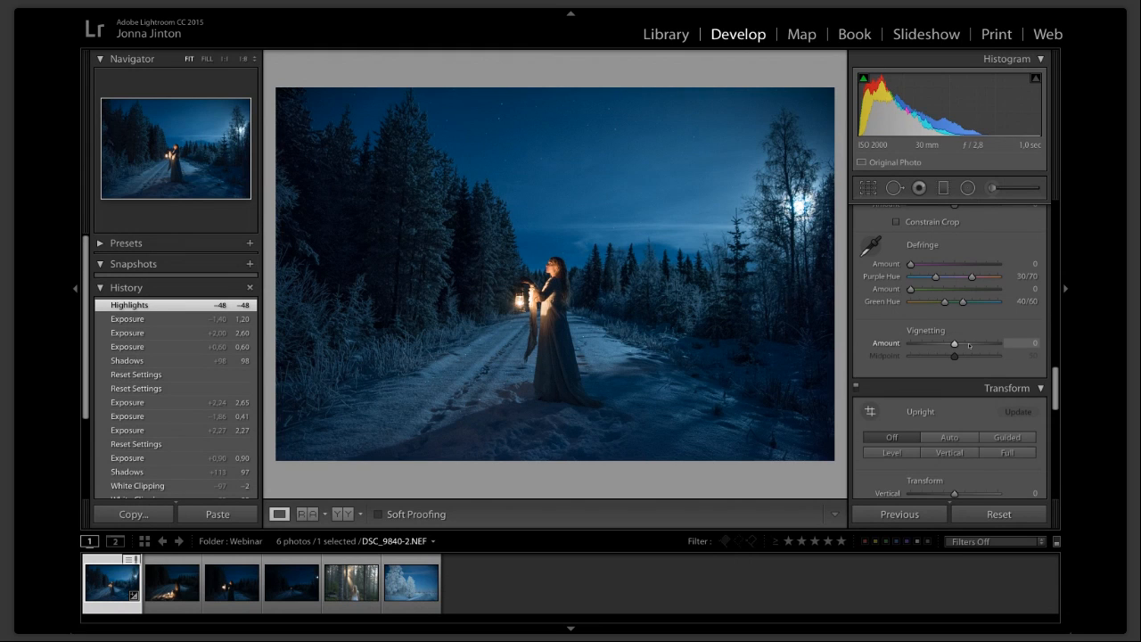
click(965, 344)
drag(965, 344, 941, 357)
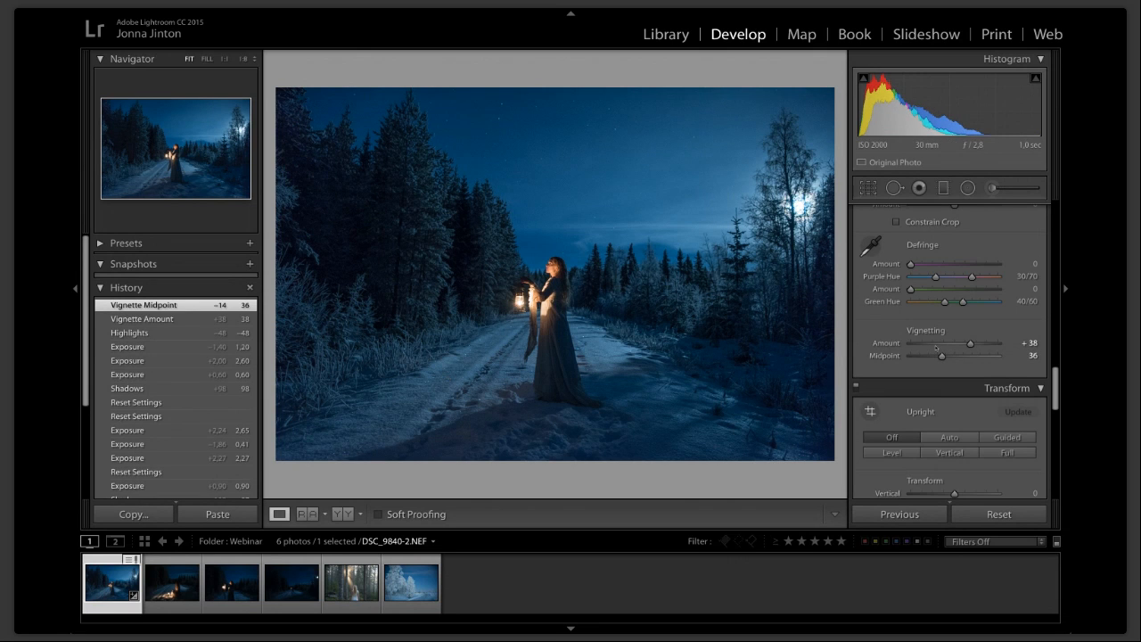
scroll(935, 347, up, 1)
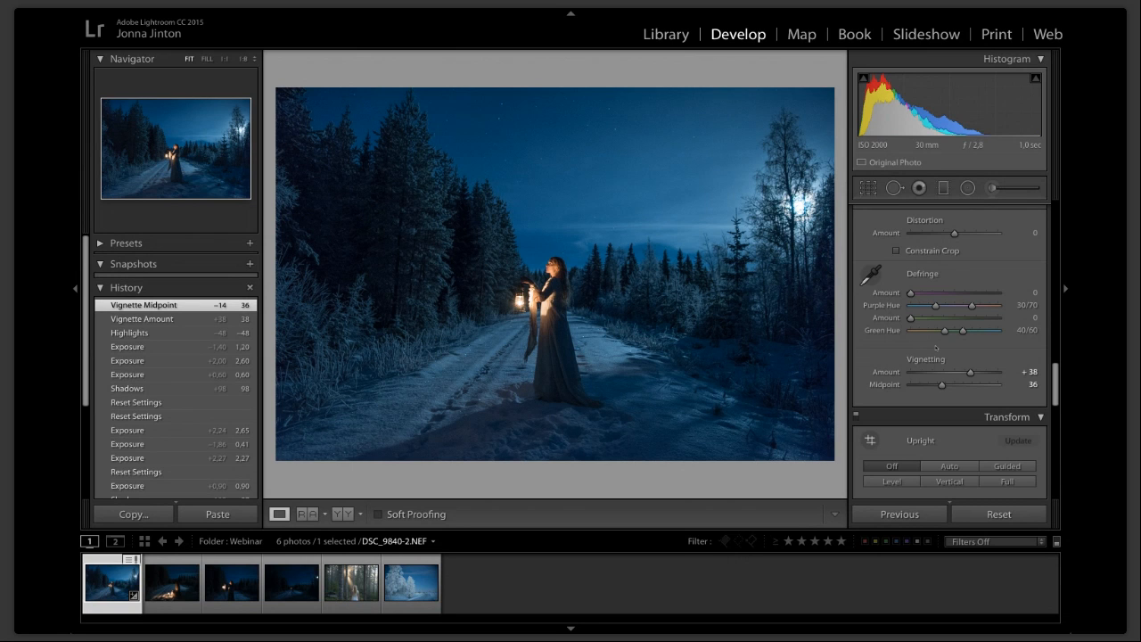
scroll(936, 348, up, 10)
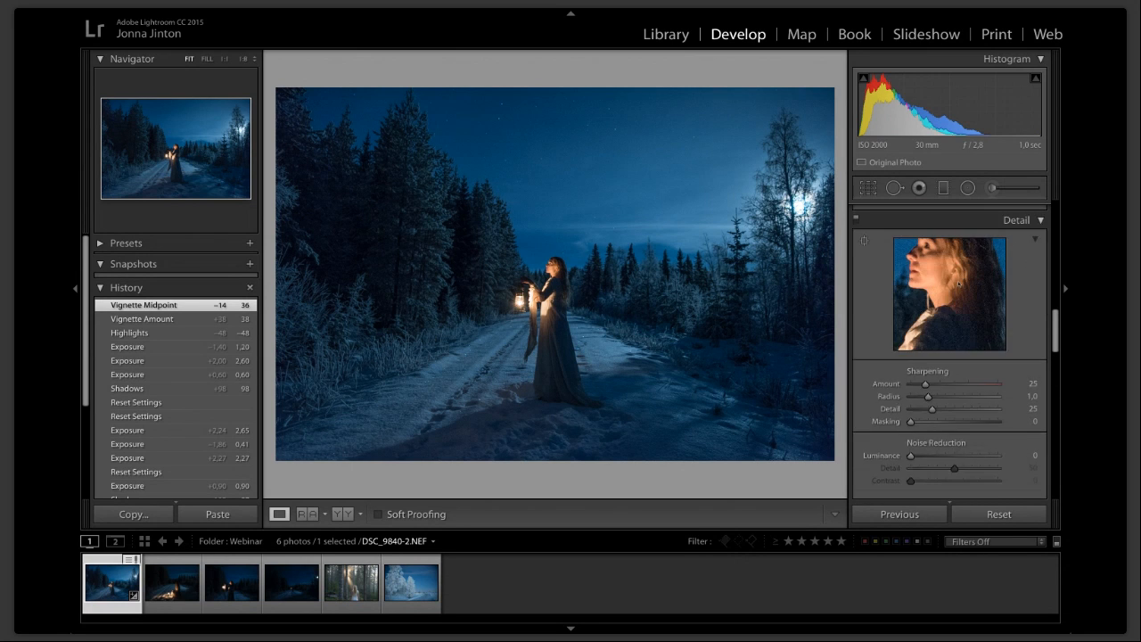
scroll(949, 347, up, 4)
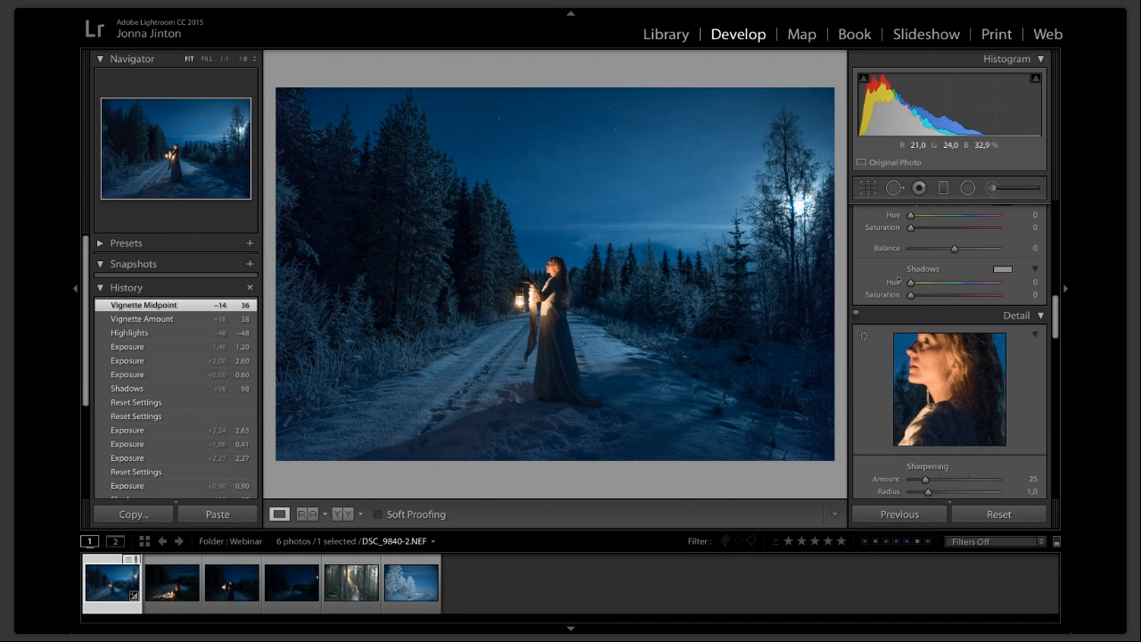
scroll(898, 279, up, 10)
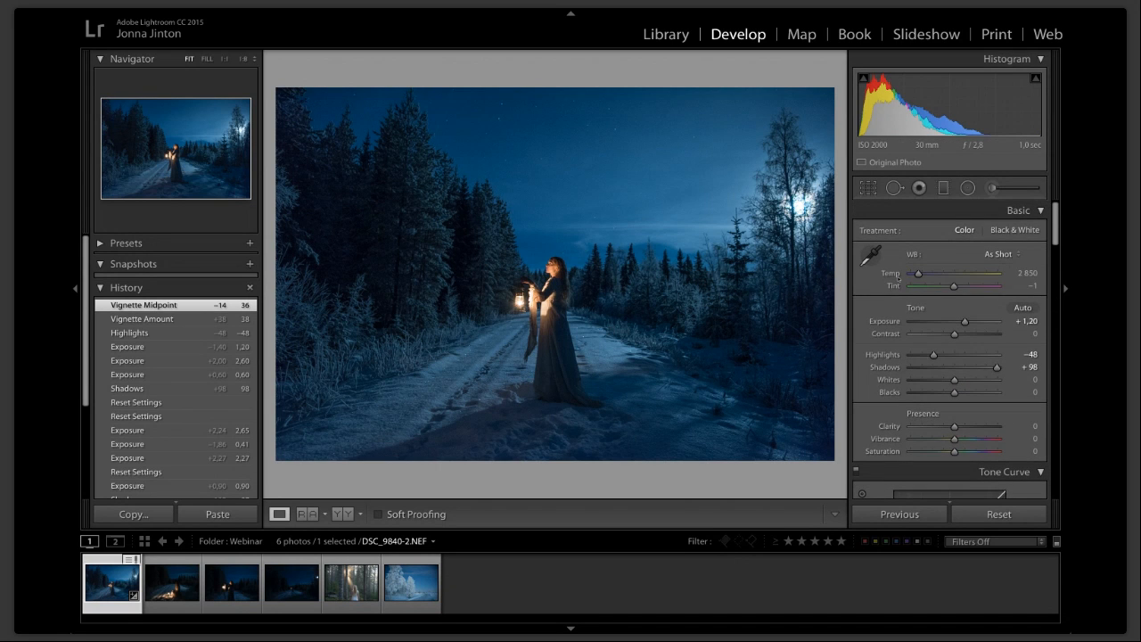
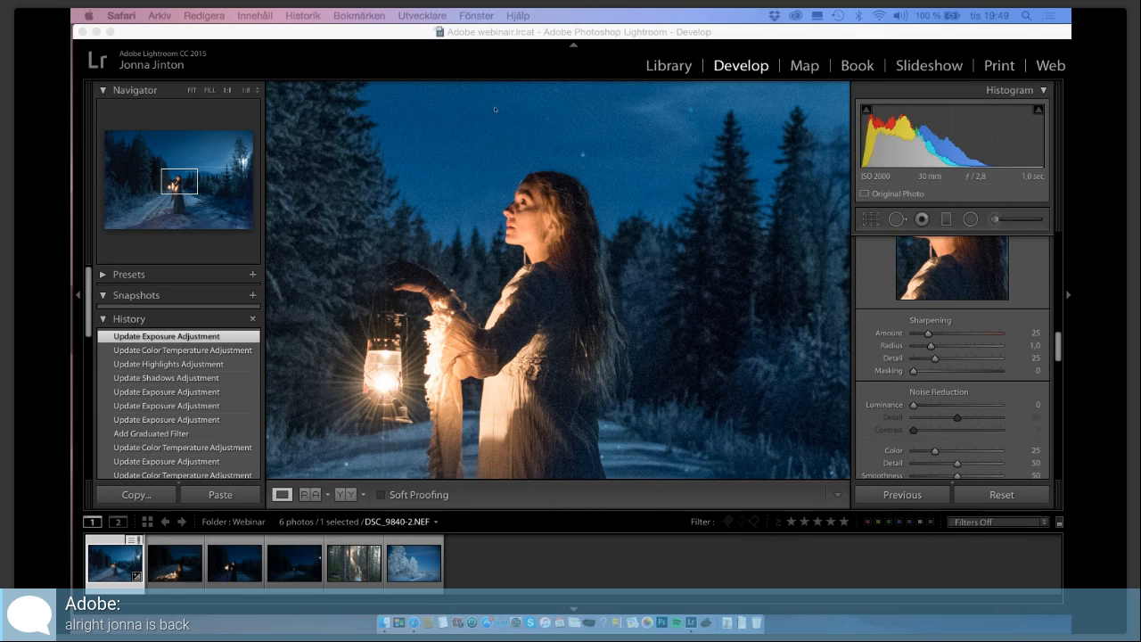
Examine the noise and detail around the woman and the lantern at 1:1, comparing with the full photo.
click(623, 326)
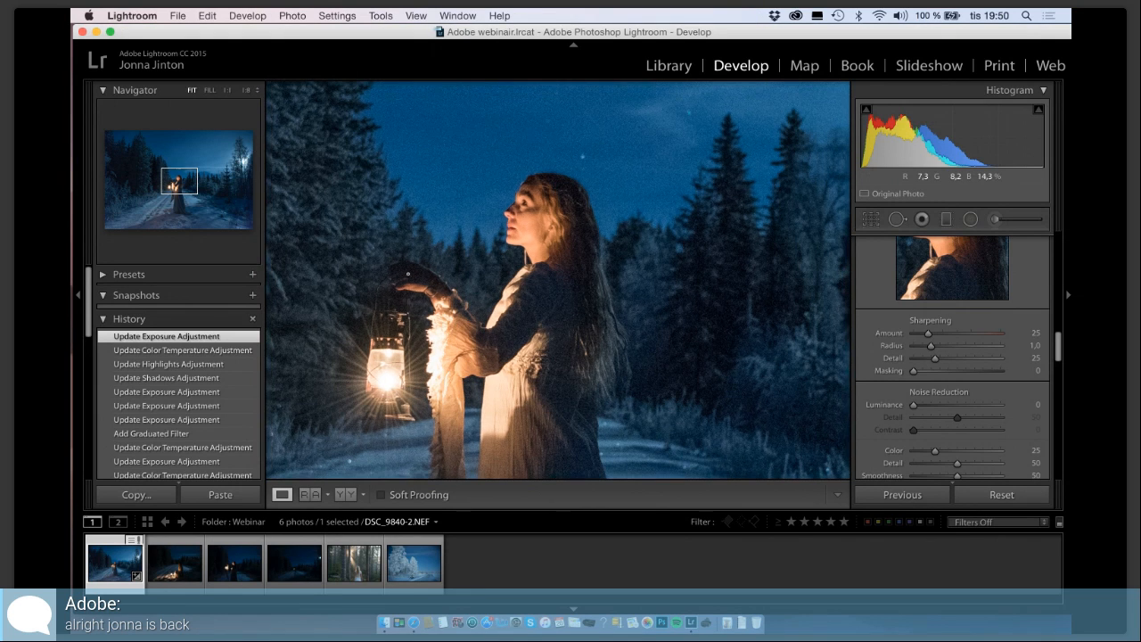
click(630, 287)
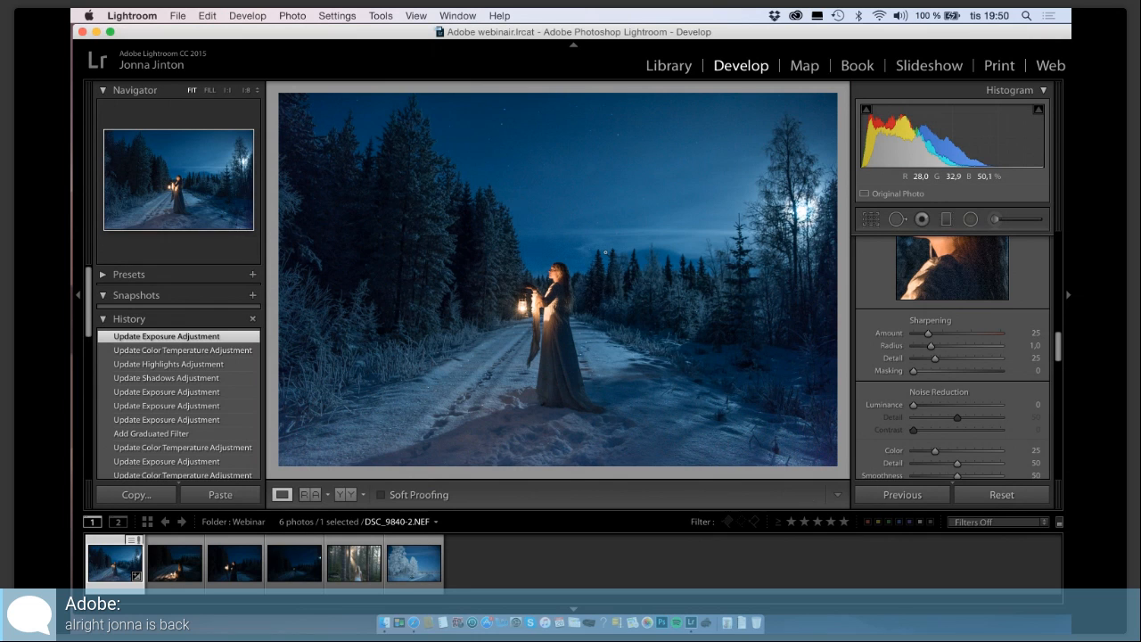
click(556, 269)
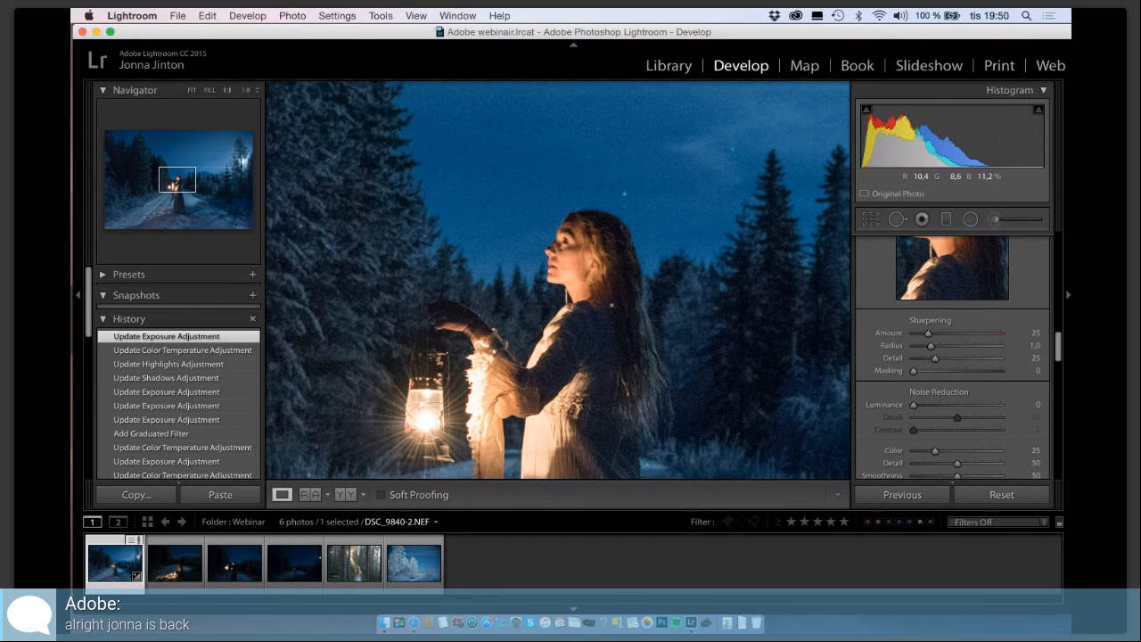
click(612, 305)
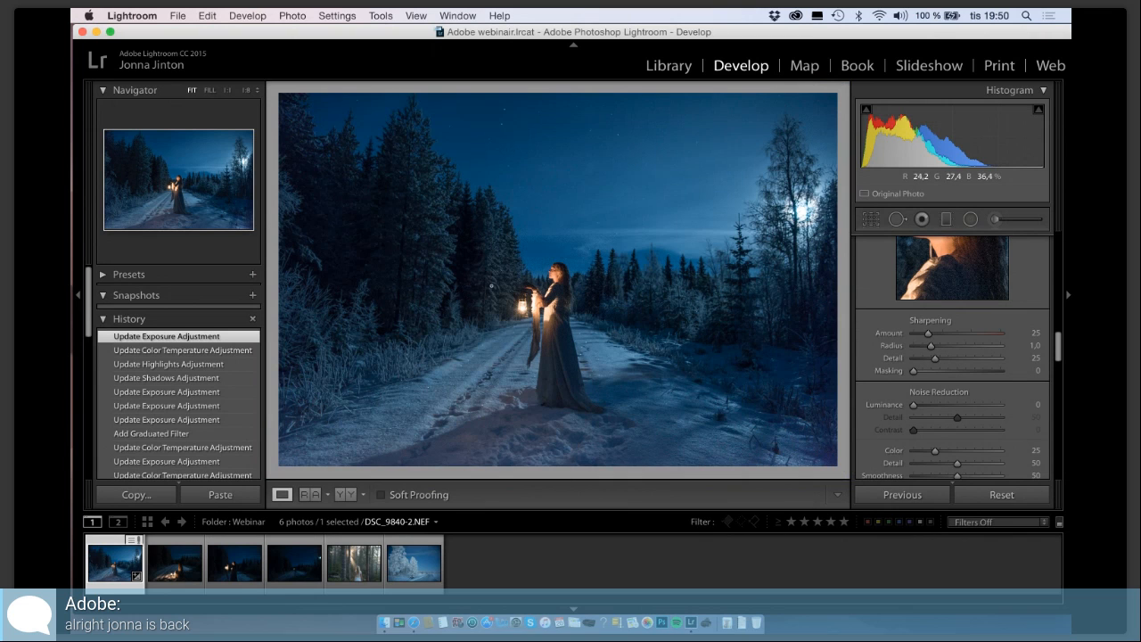
click(524, 291)
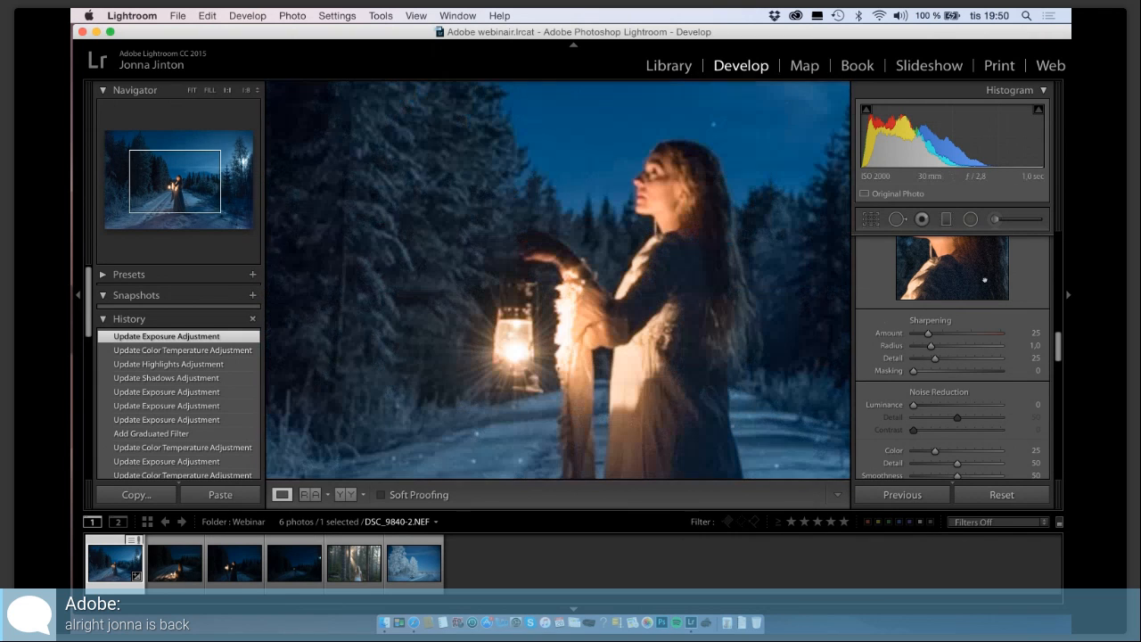
scroll(989, 374, down, 1)
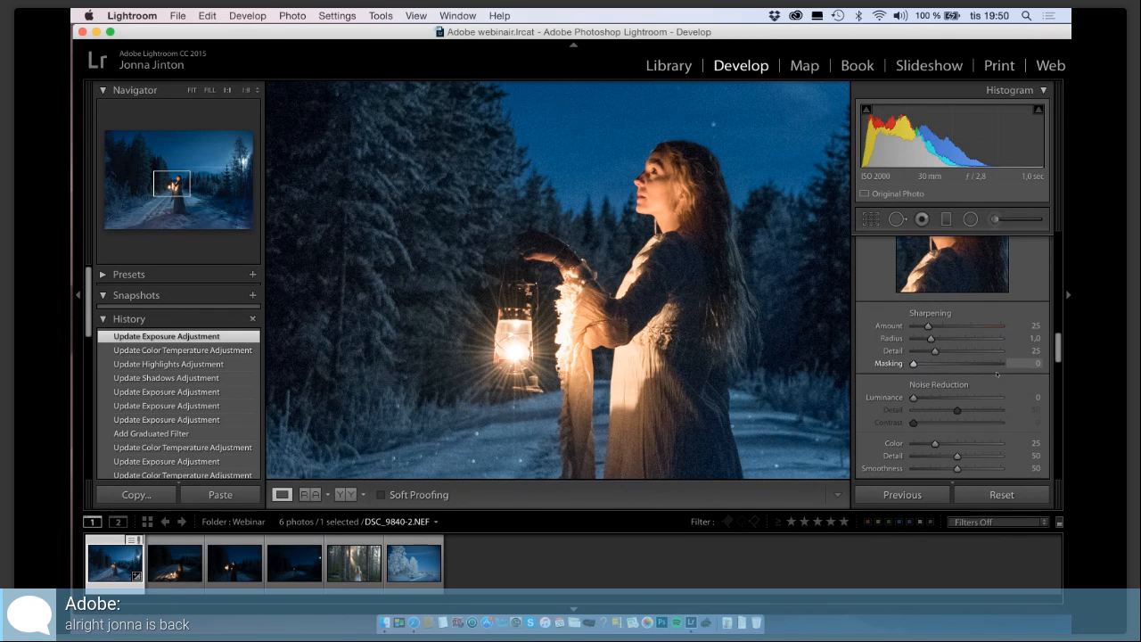
drag(608, 329, 561, 350)
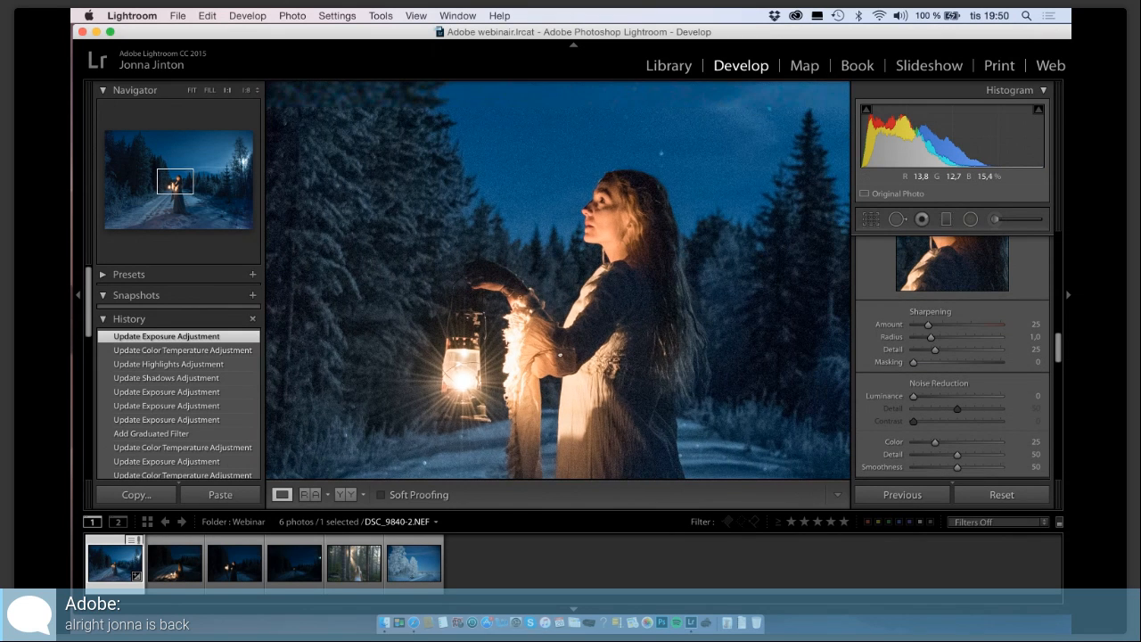
drag(622, 288, 571, 309)
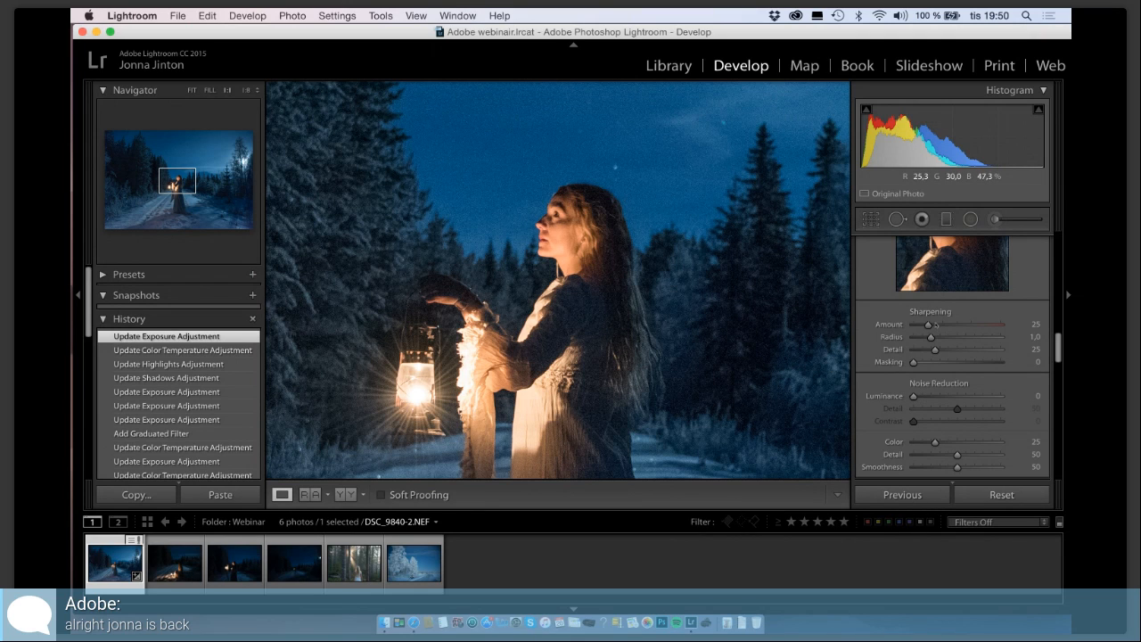
Reduce the night photo's noise by setting Noise Reduction Luminance to 19.
scroll(963, 278, up, 1)
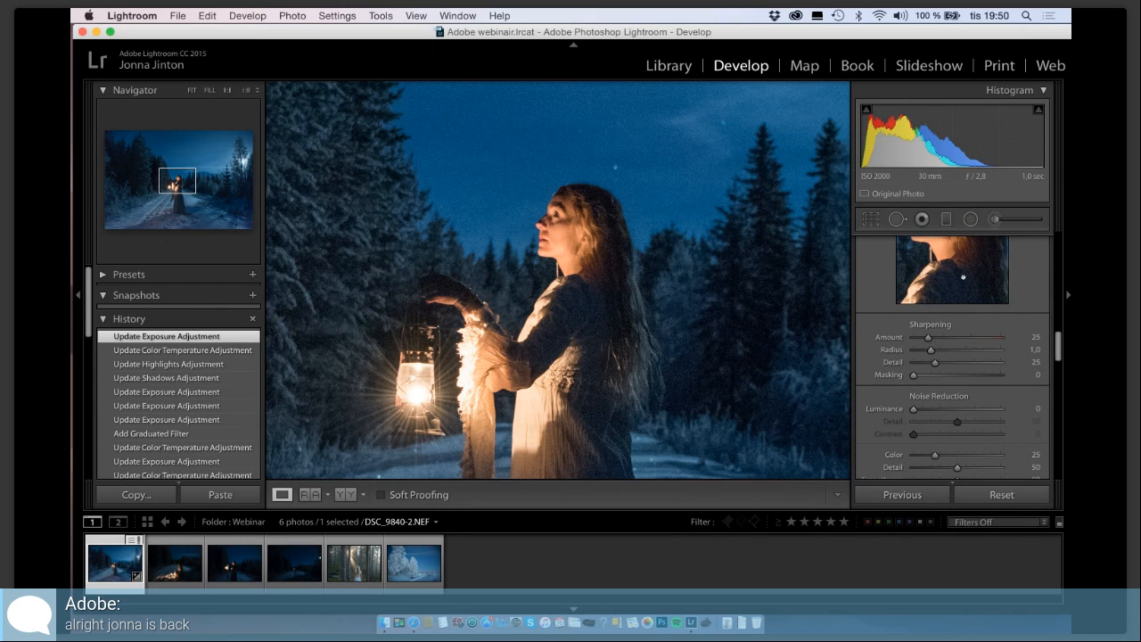
scroll(963, 277, up, 4)
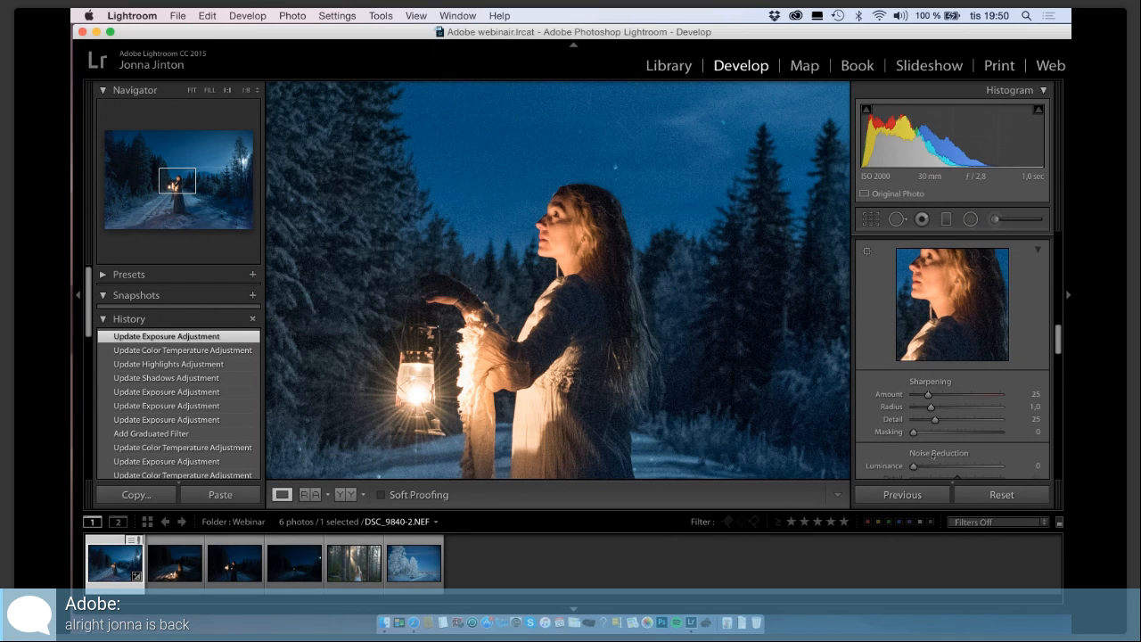
click(930, 465)
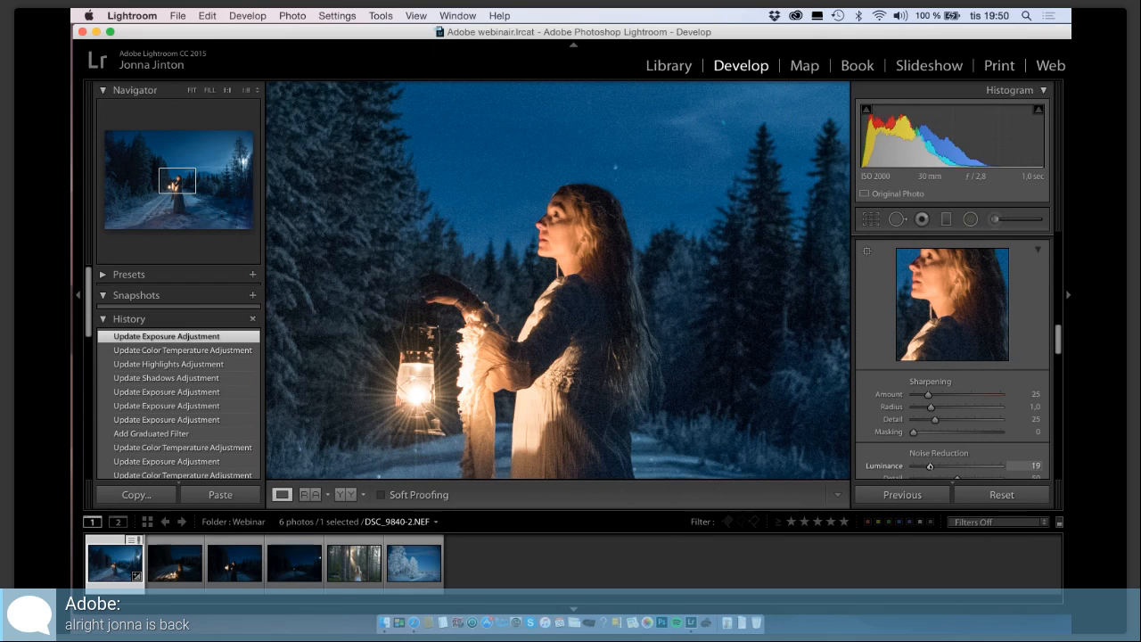
drag(929, 465, 938, 466)
drag(938, 465, 928, 465)
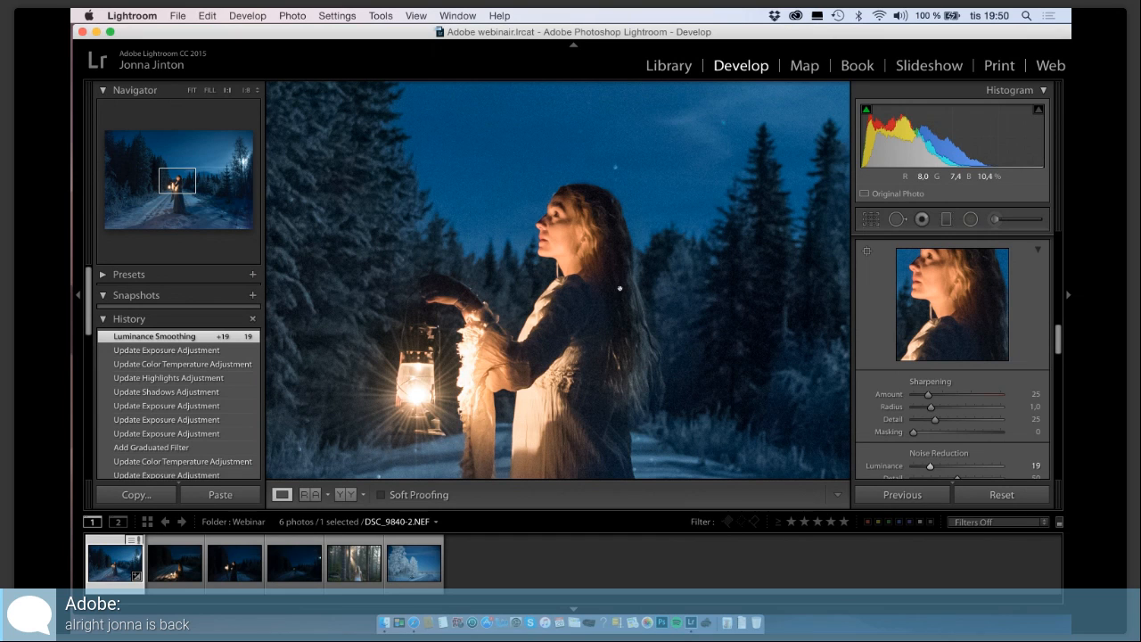
Return to the full photo and lower the lens vignetting Amount to +29.
click(625, 189)
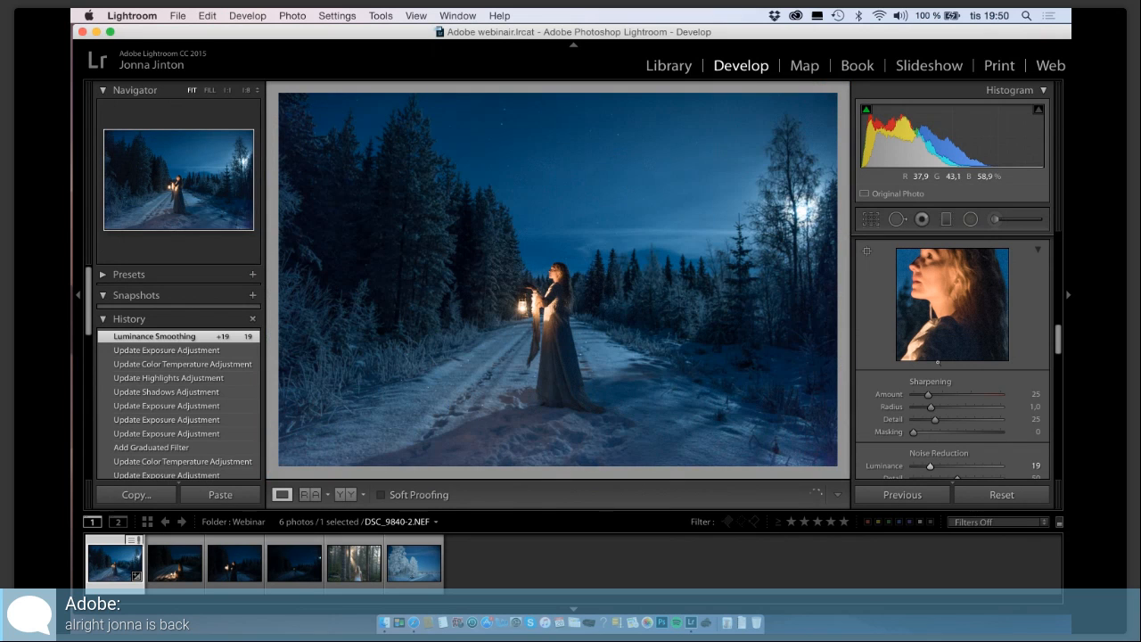
scroll(974, 364, down, 3)
scroll(974, 364, down, 10)
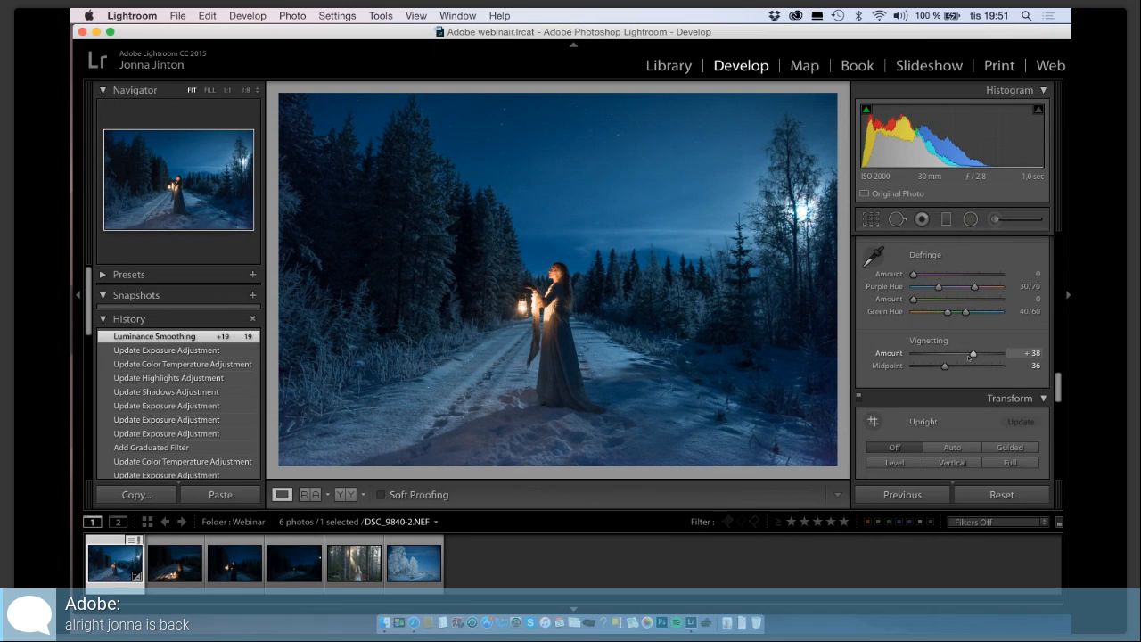
drag(968, 354, 965, 354)
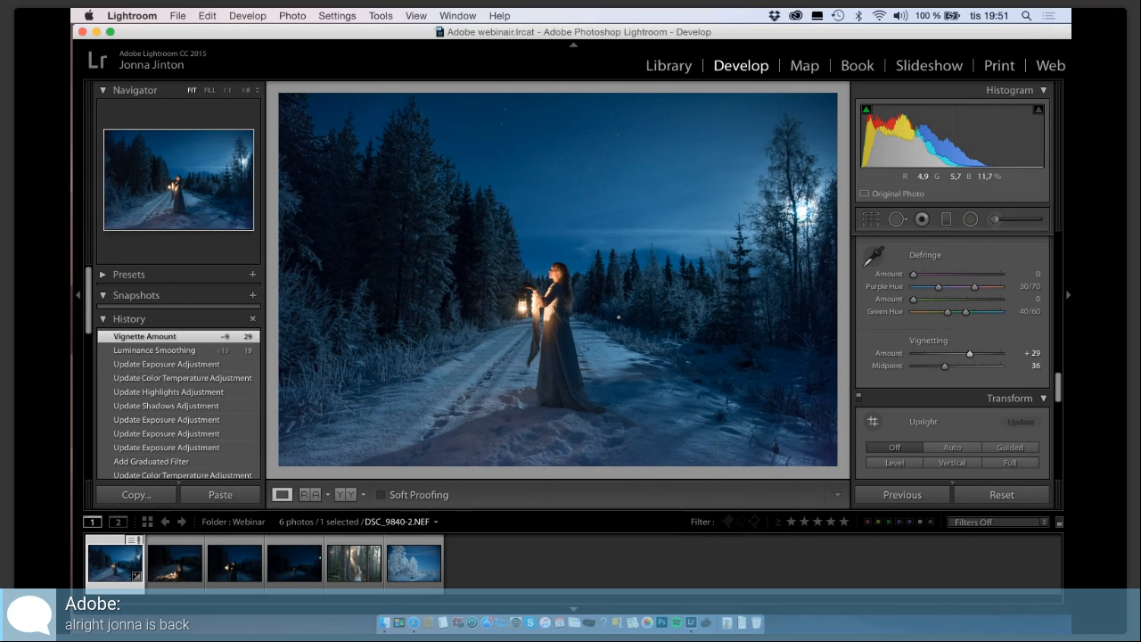
Compare the unedited and edited versions of the photo by switching the Before view on and off repeatedly.
key(alt)
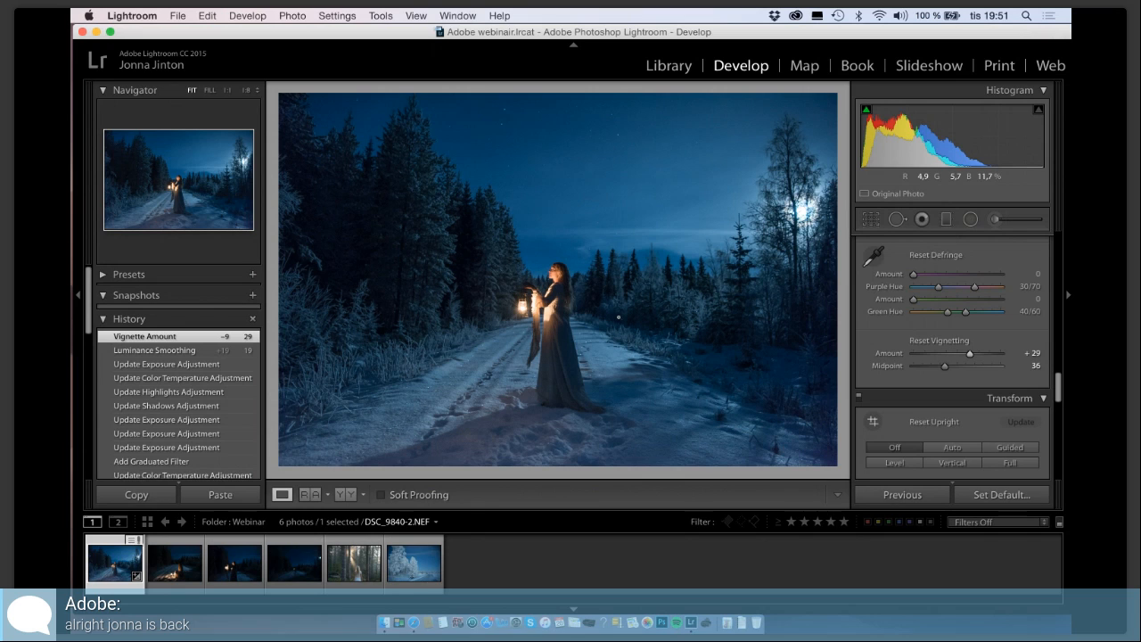
key(backslash)
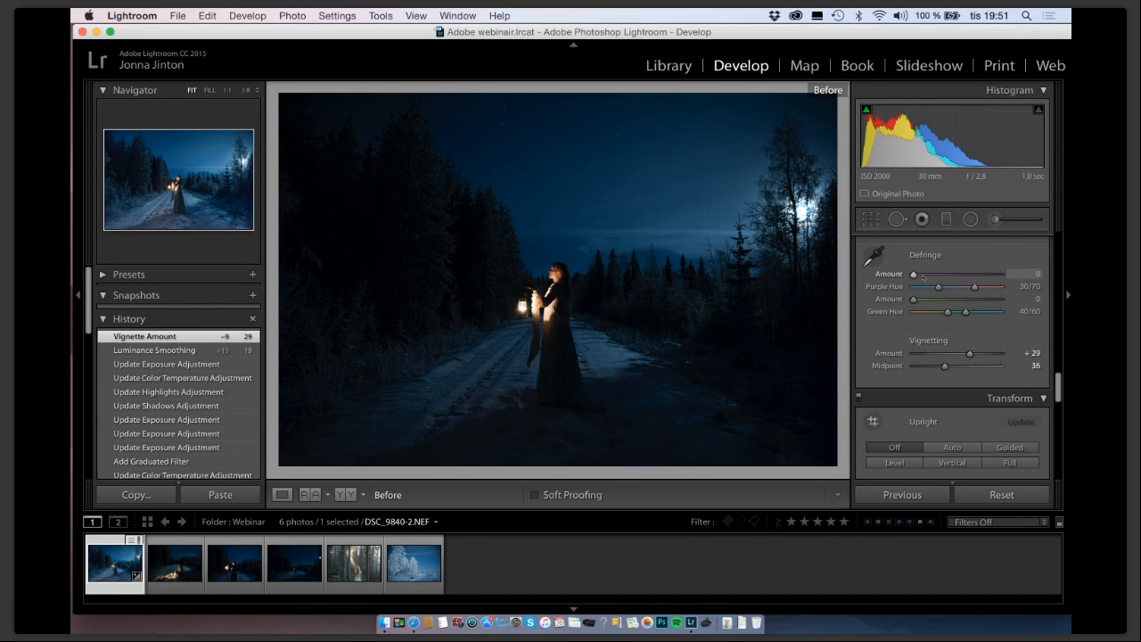
key(alt)
key(backslash)
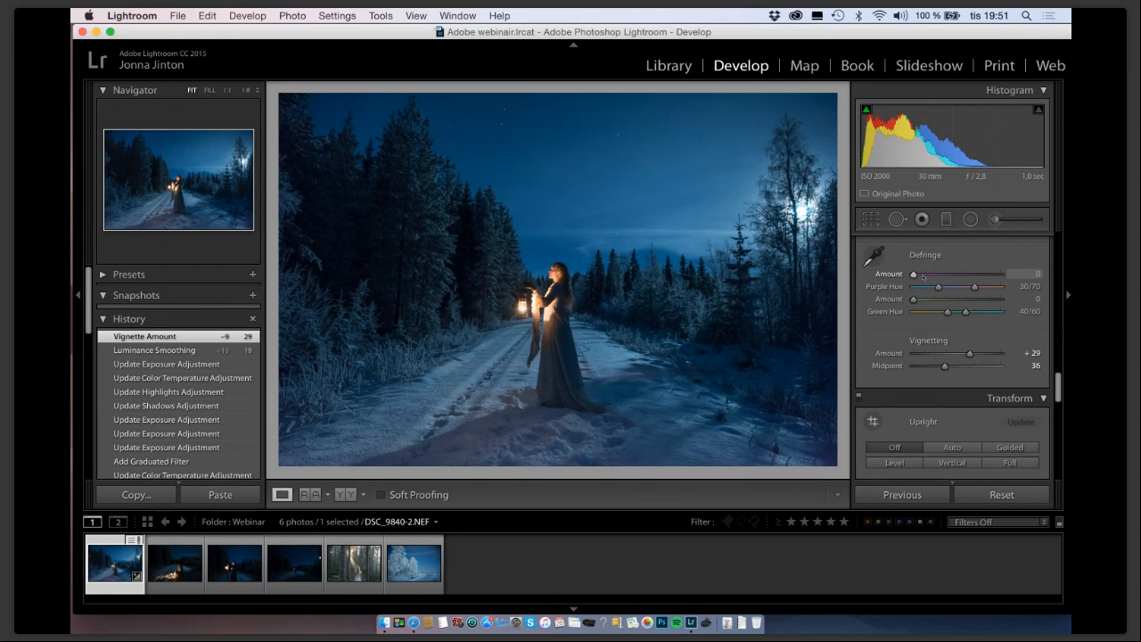
key(alt)
key(backslash)
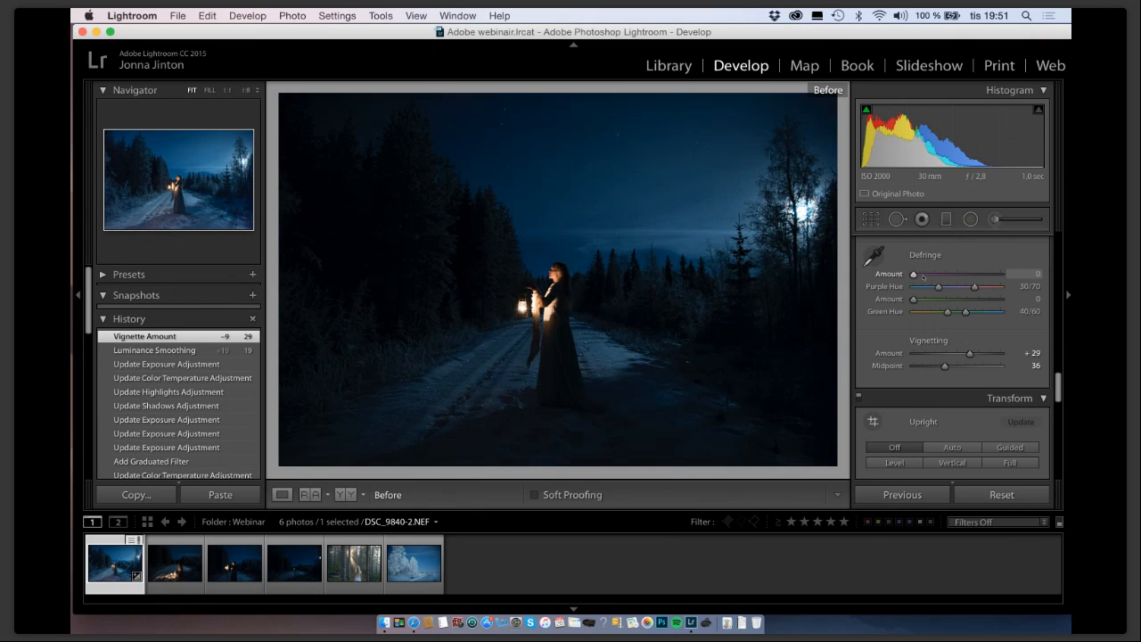
key(alt)
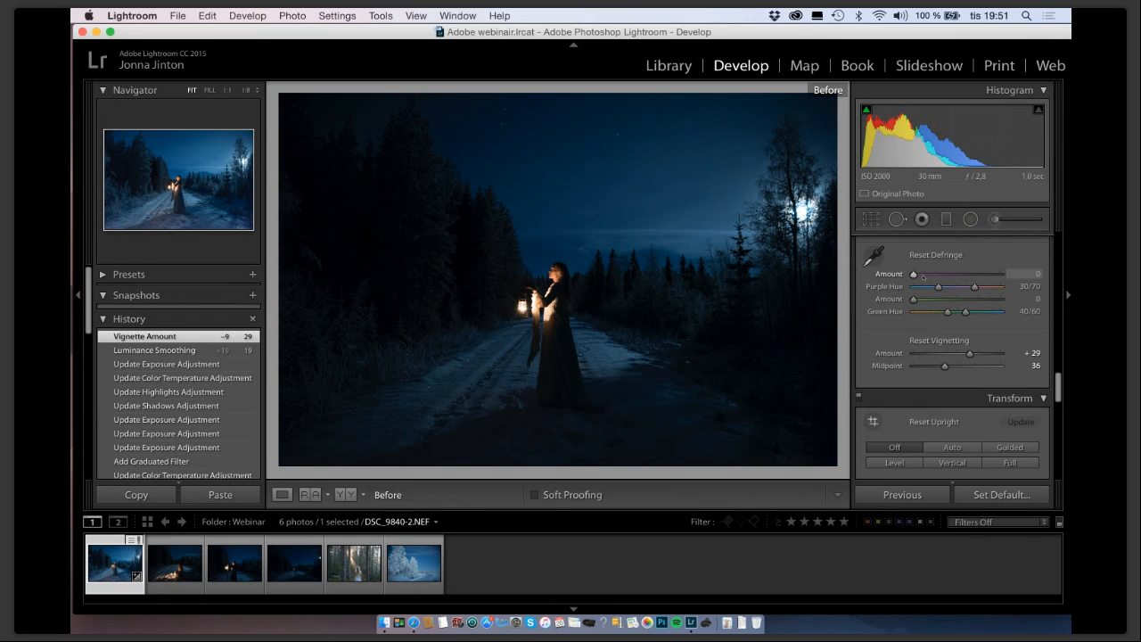
key(backslash)
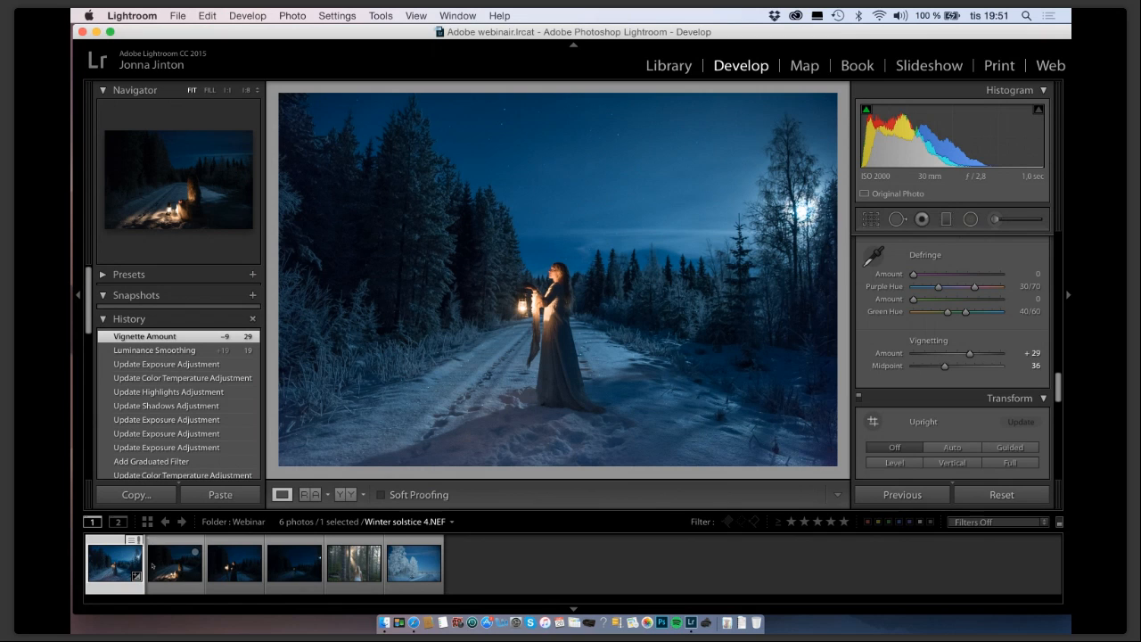
Look through the other night lantern photos and open Winter solstice 4.NEF, showing the woman sitting beside the lantern on the road.
click(191, 564)
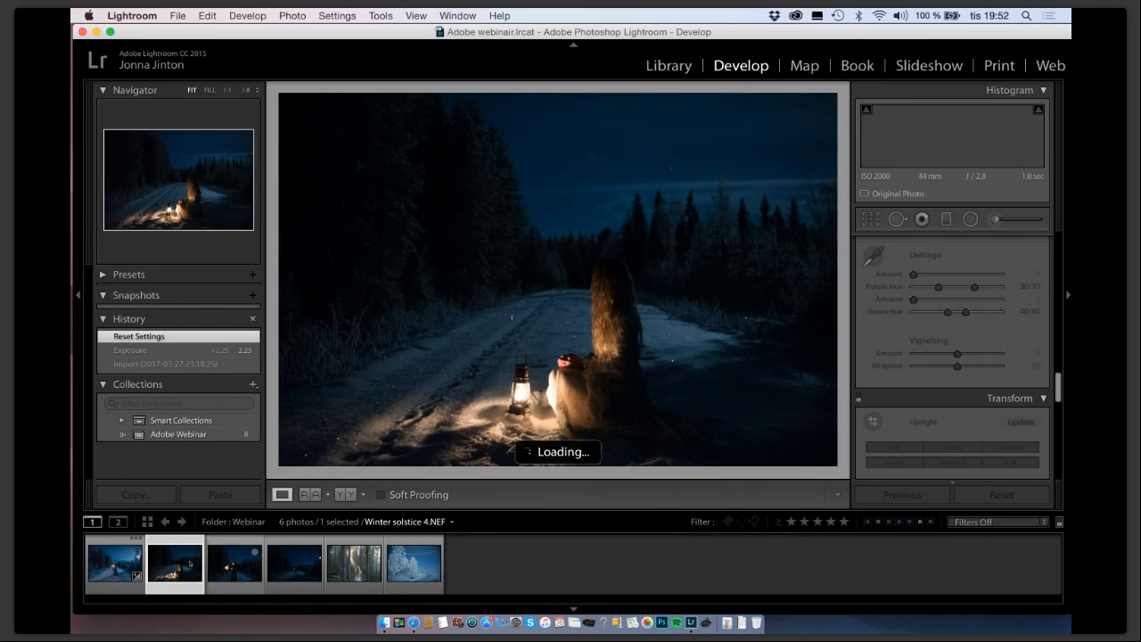
click(239, 573)
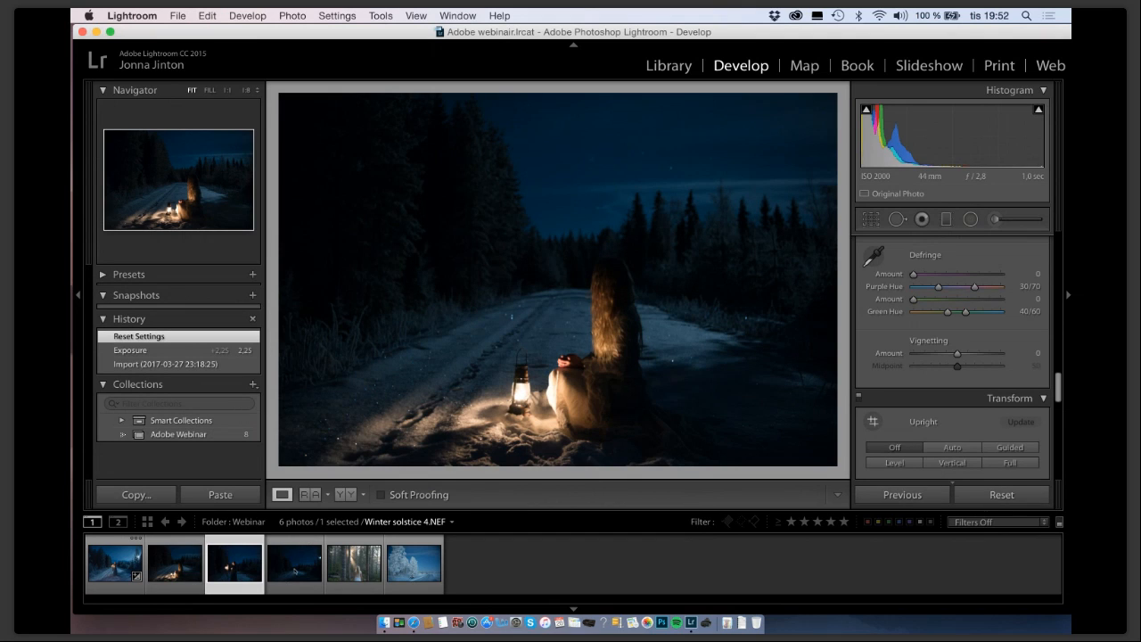
click(283, 557)
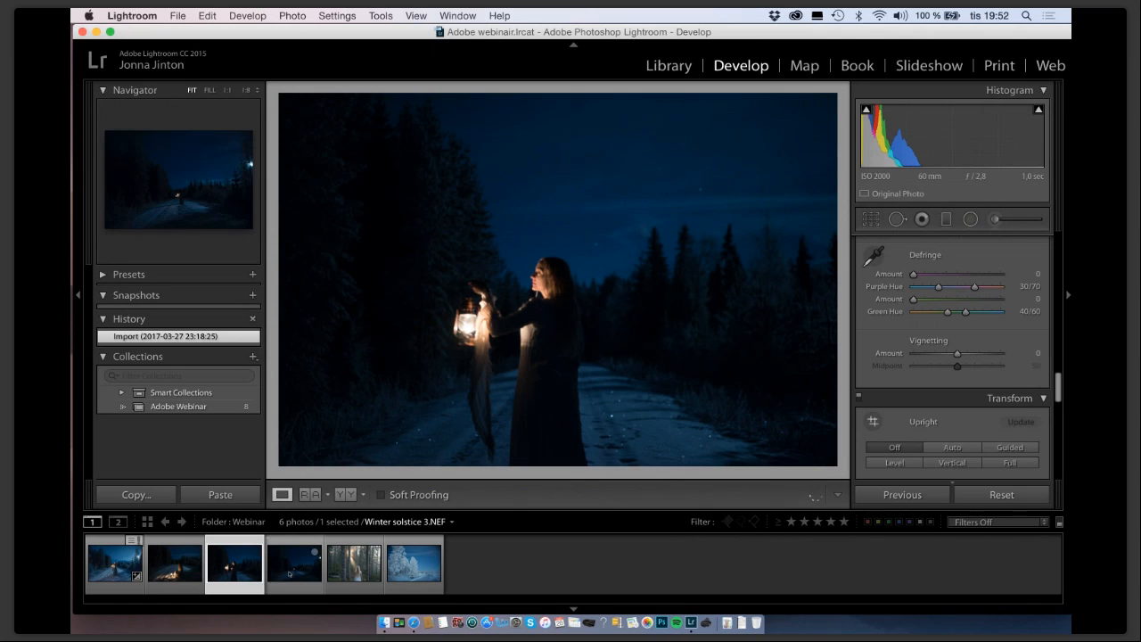
click(289, 573)
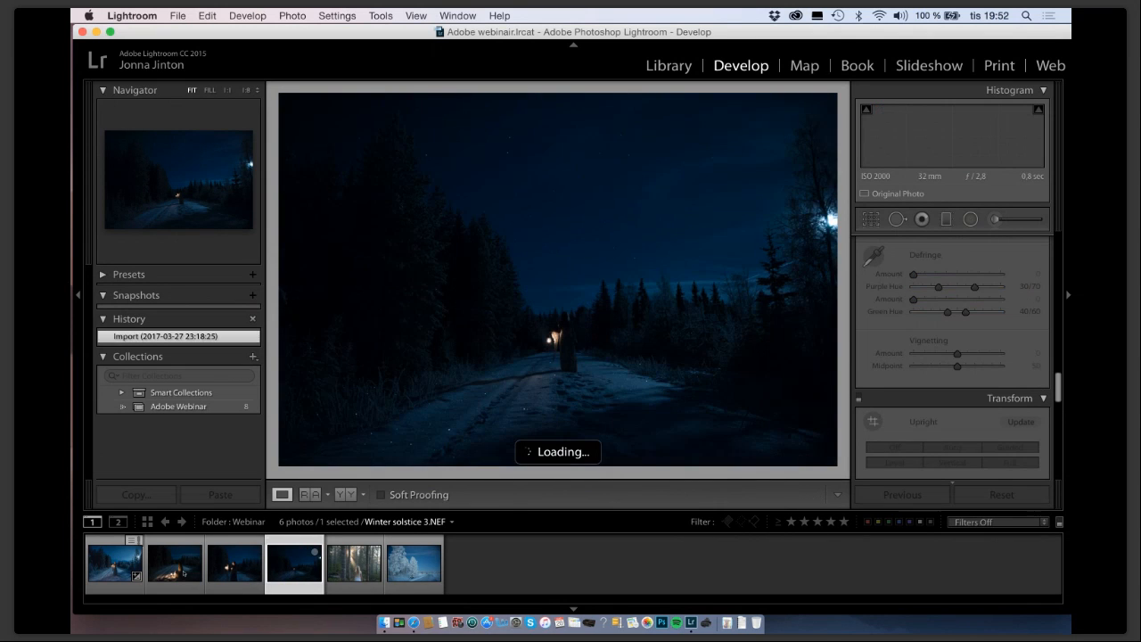
click(183, 573)
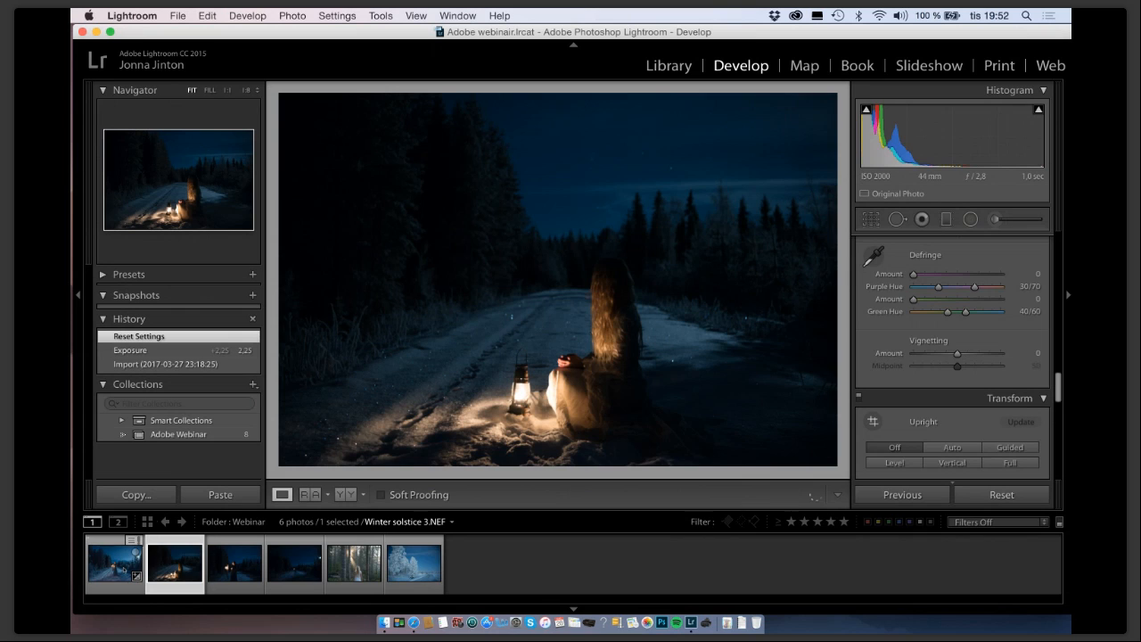
Apply the edited standing-woman photo's settings to the dark photo of the woman sitting beside the lantern.
key(Left)
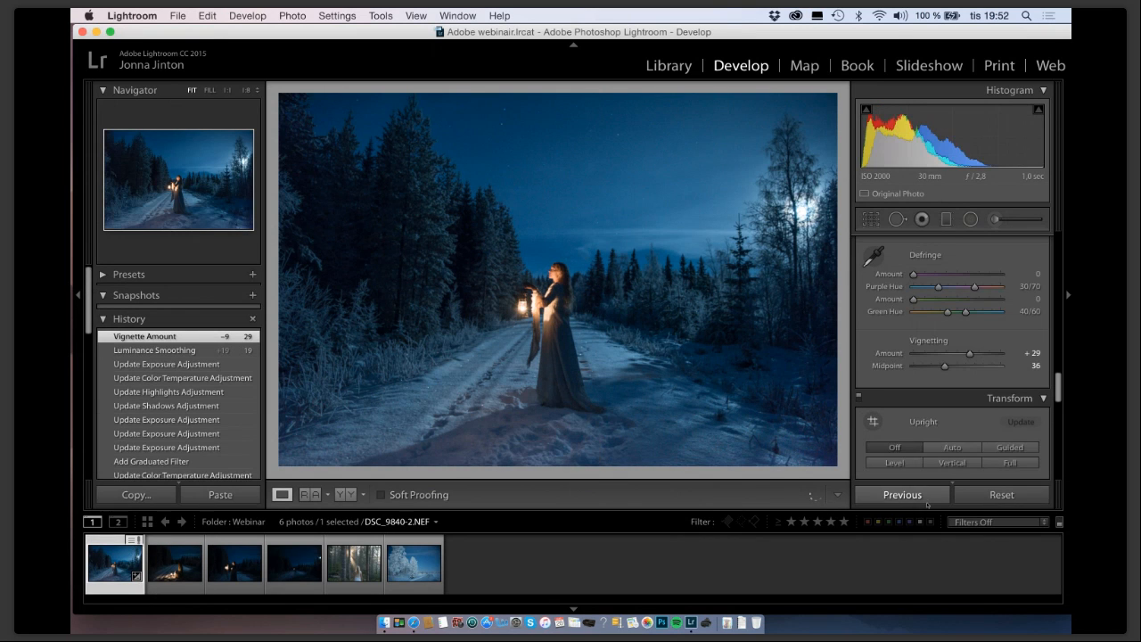
click(190, 572)
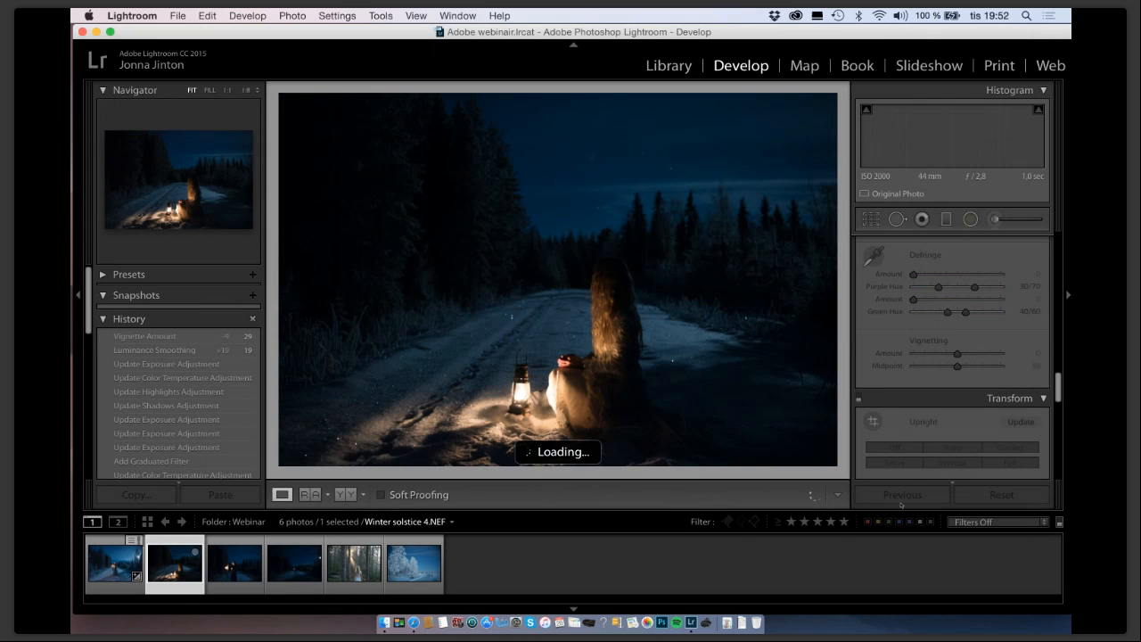
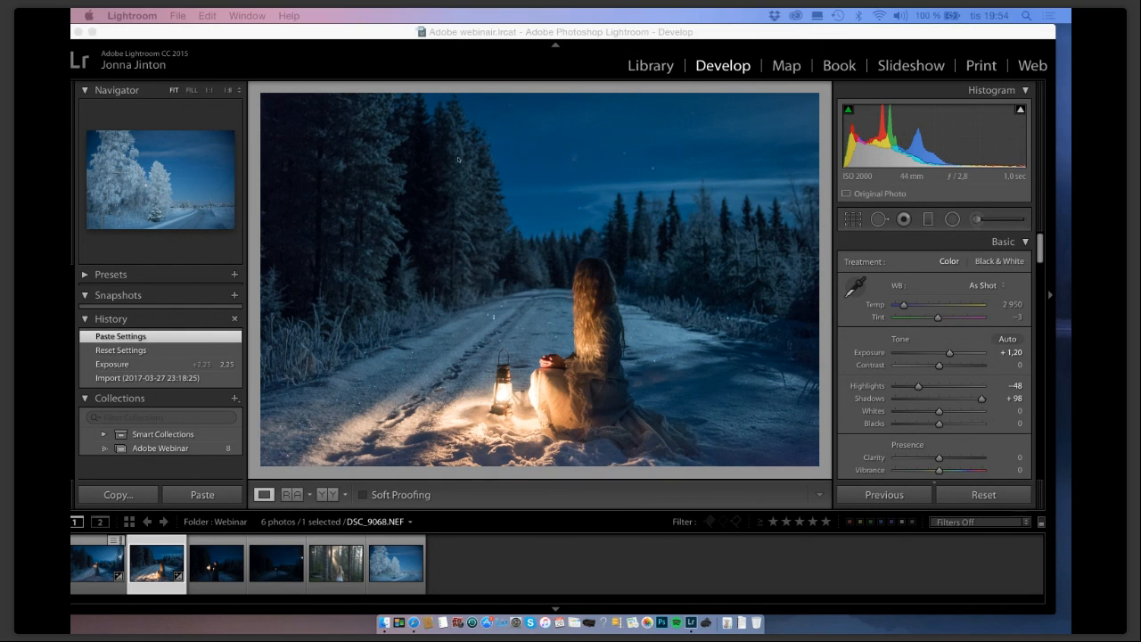
Switch to the WEBINARJAM | Admin Control Panel window in Safari.
right_click(411, 630)
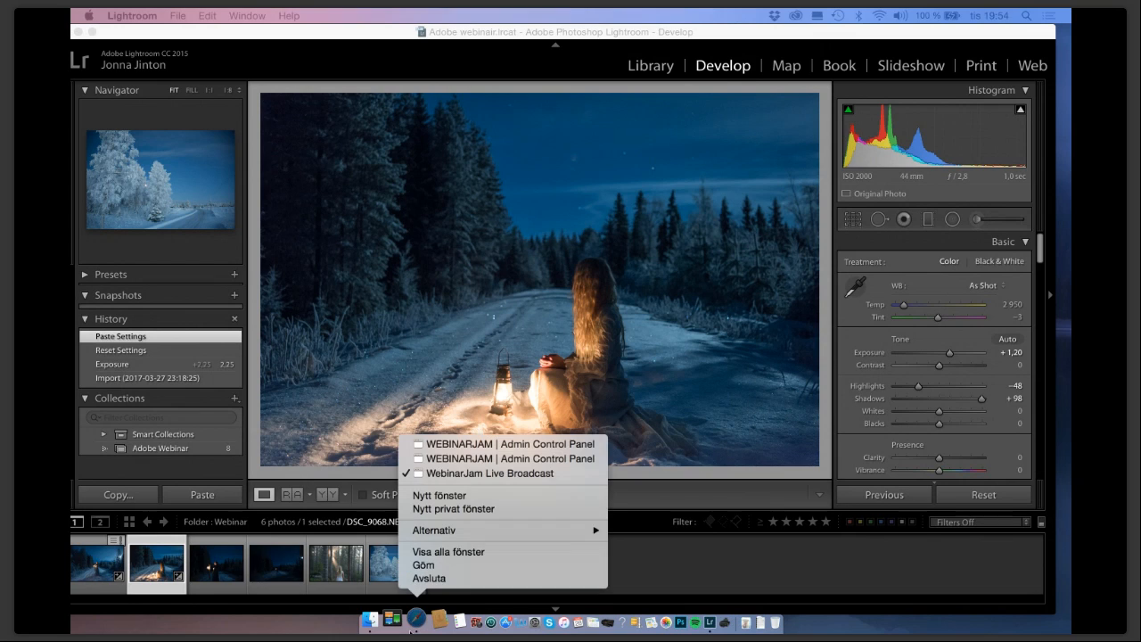
click(412, 631)
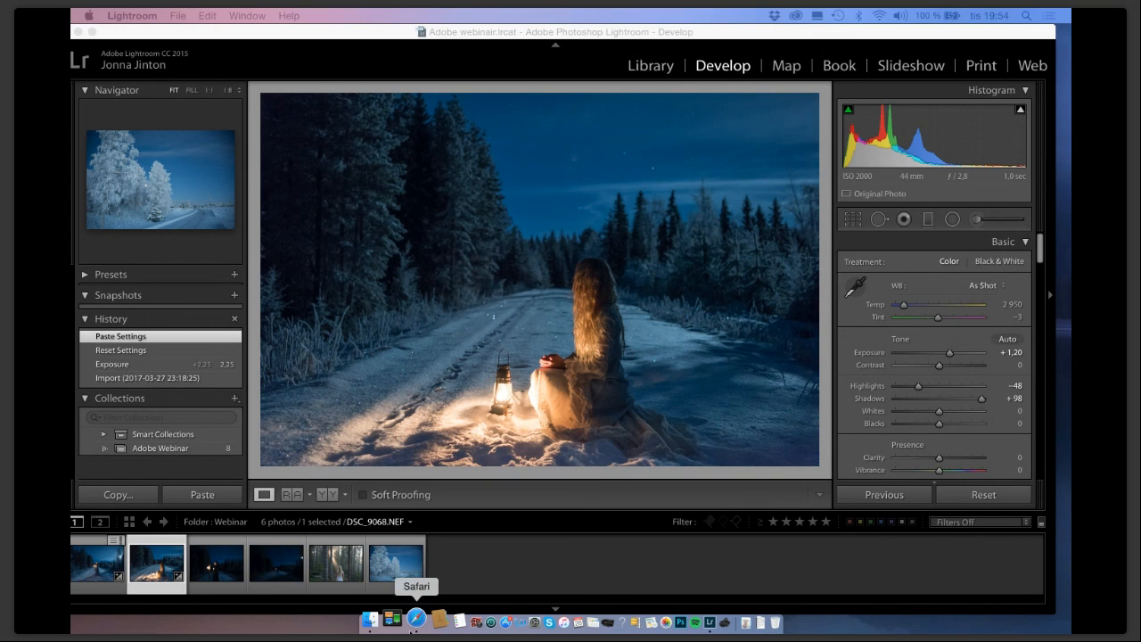
right_click(412, 631)
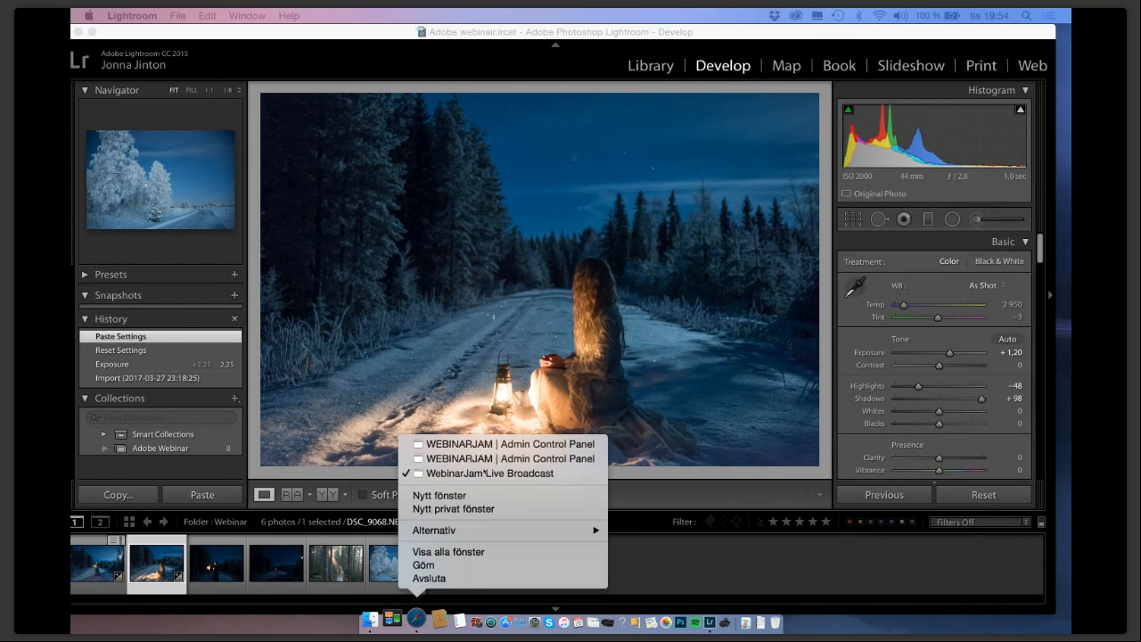
click(499, 459)
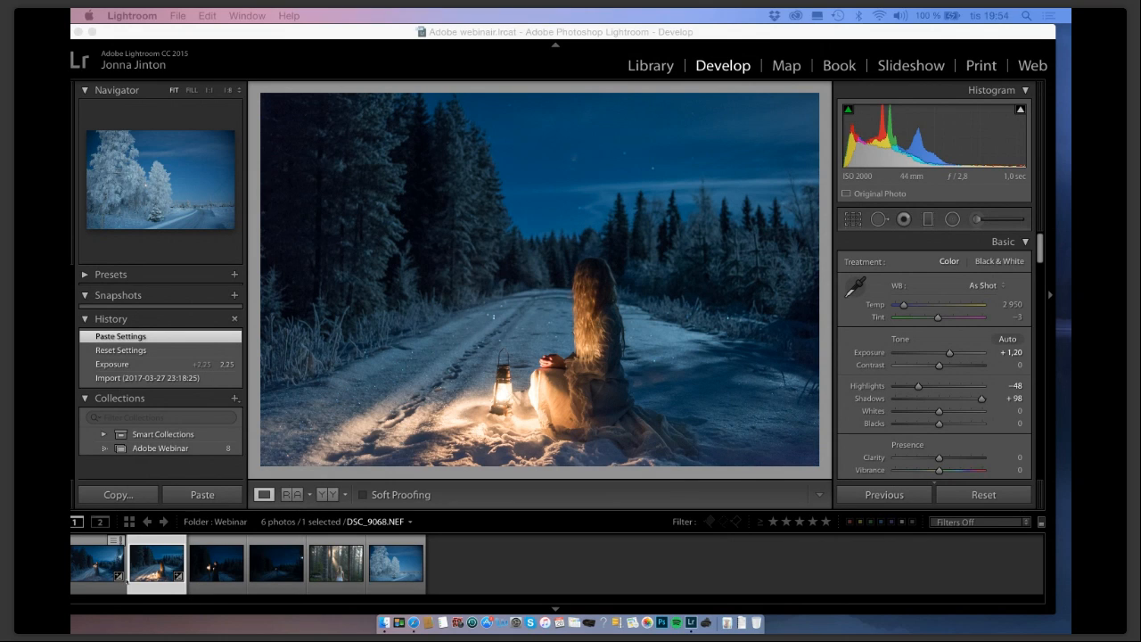
Reset the seated-woman lantern photo and reapply the settings of the edited standing-woman photo to it.
click(963, 494)
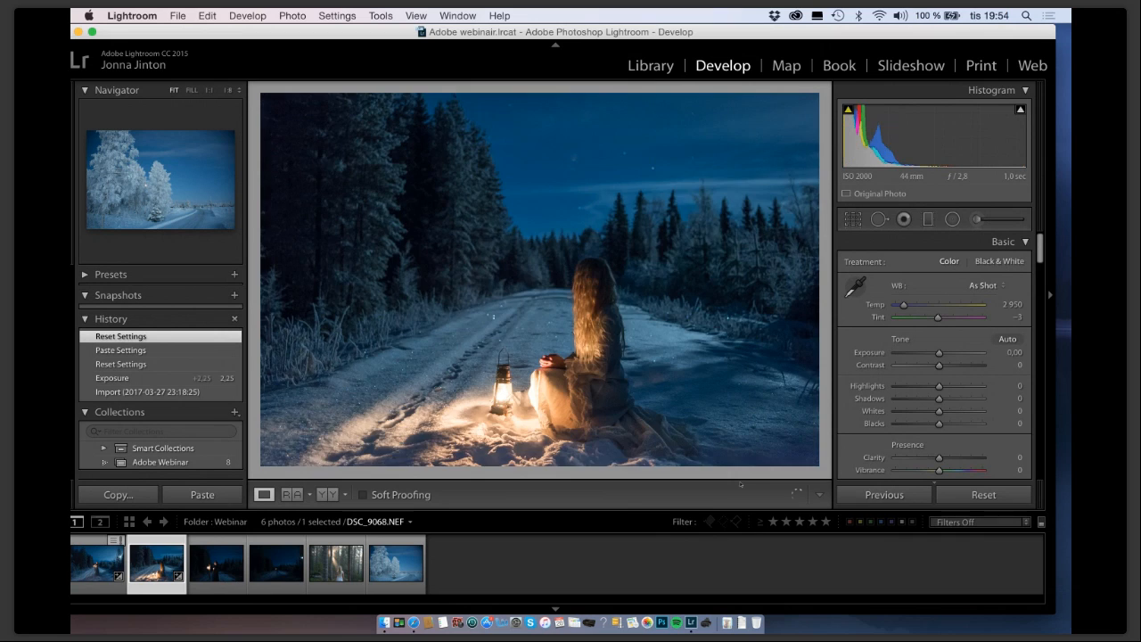
click(105, 567)
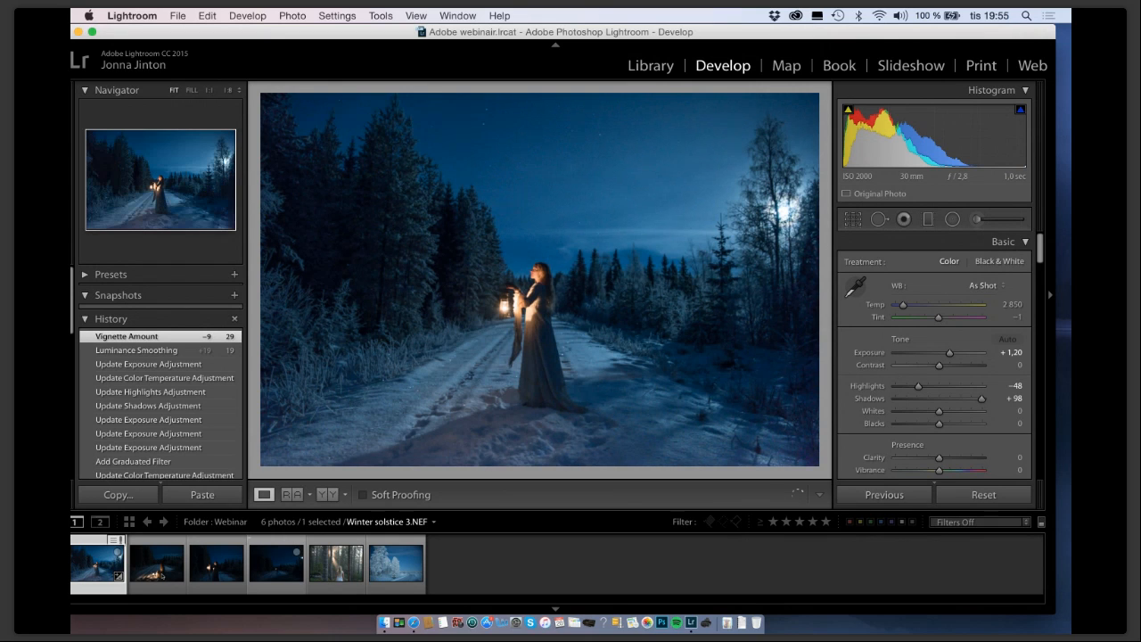
click(161, 575)
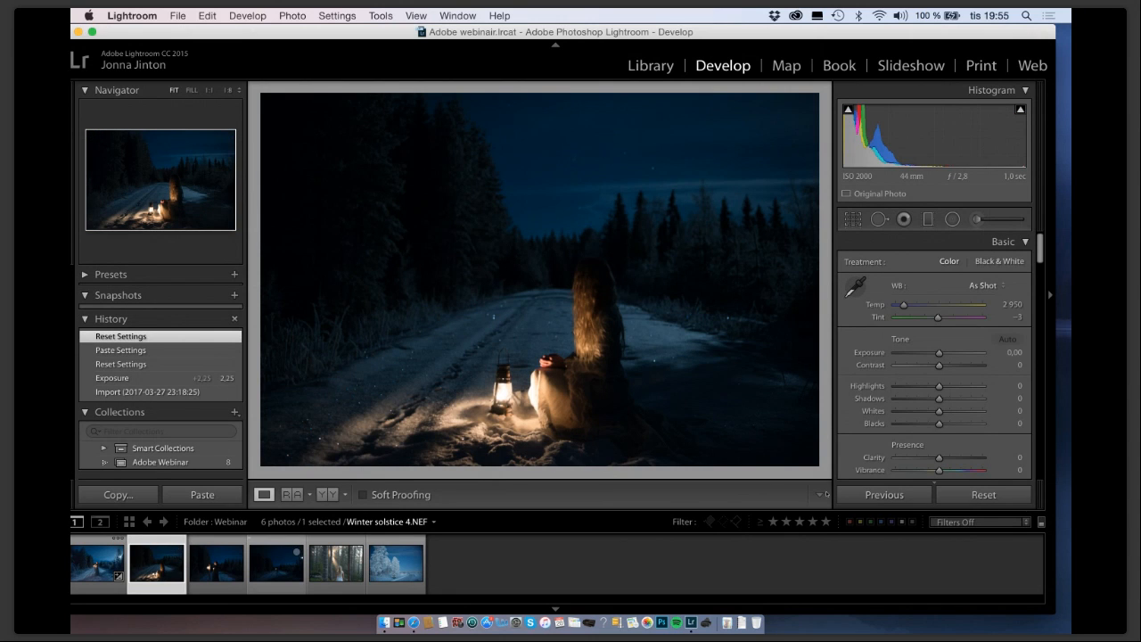
click(885, 495)
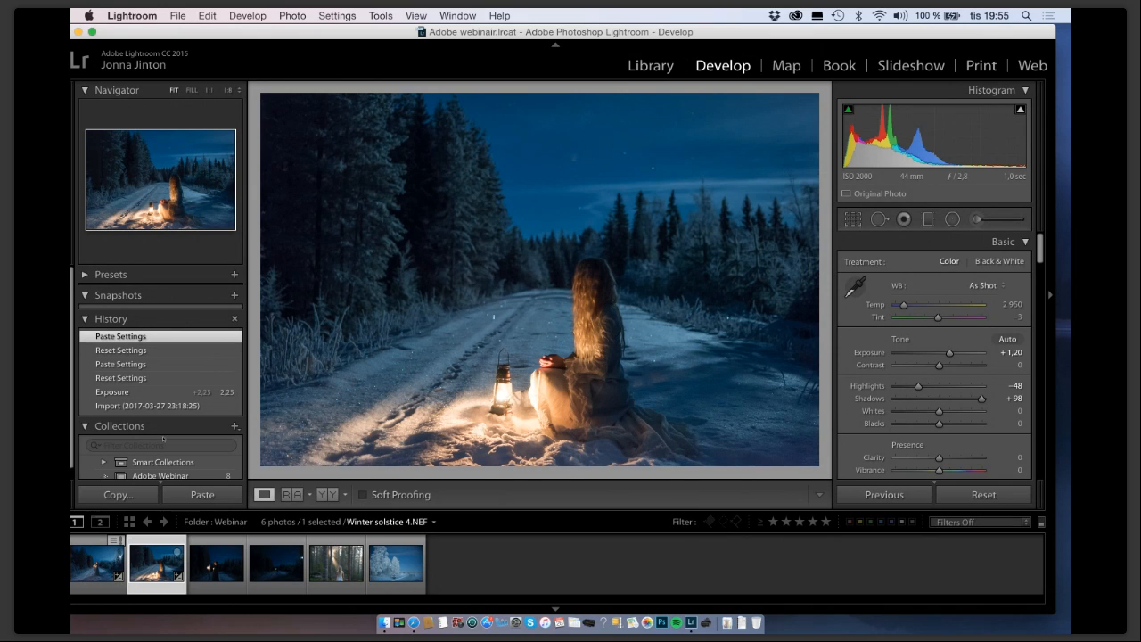
Open the Adobe Webinar collection and view Skogarnas Nattsång-2.jpg and its edited version, Mystic light_-2-2.jpg.
scroll(161, 472, down, 1)
click(160, 467)
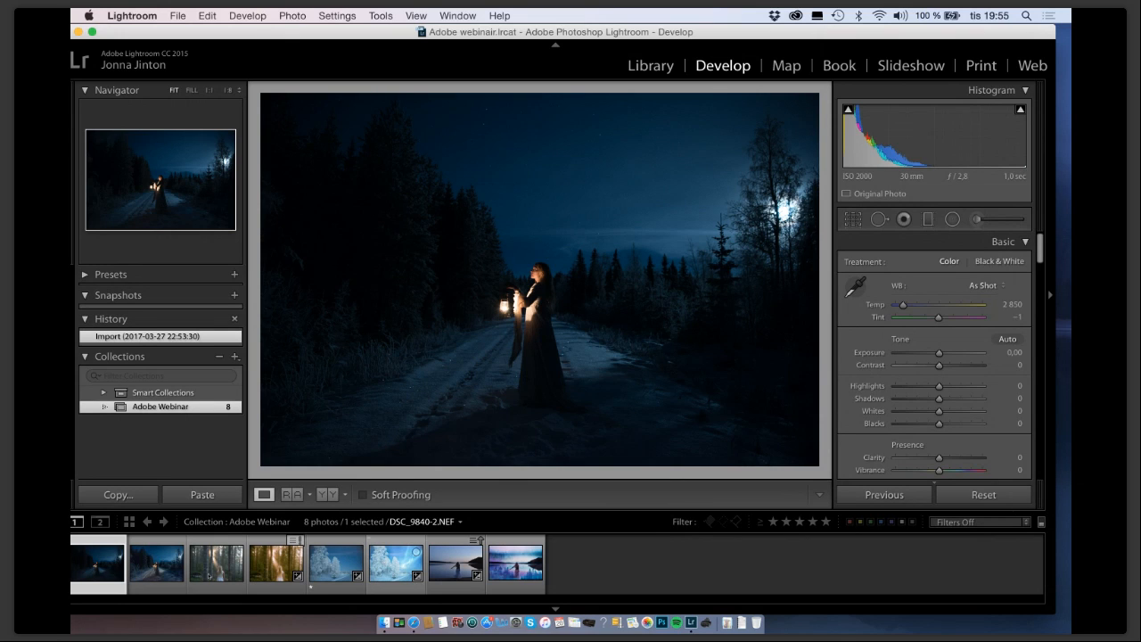
click(219, 575)
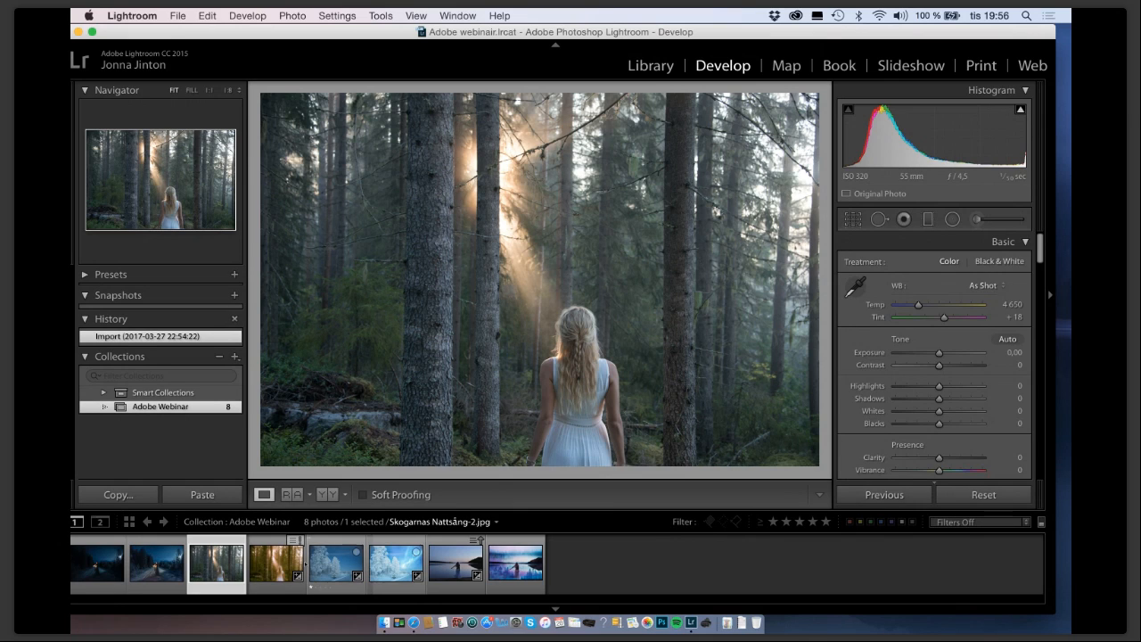
click(266, 570)
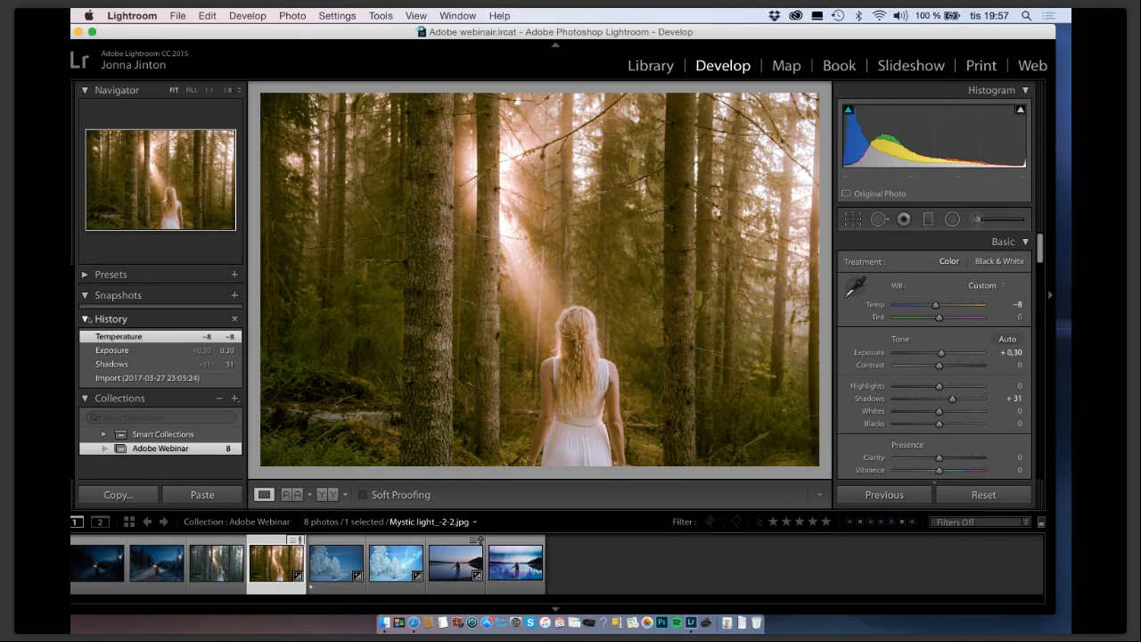
Return to the Webinar folder in the Library and open the forest light photo _DSC2533.NEF for developing.
click(102, 303)
click(650, 67)
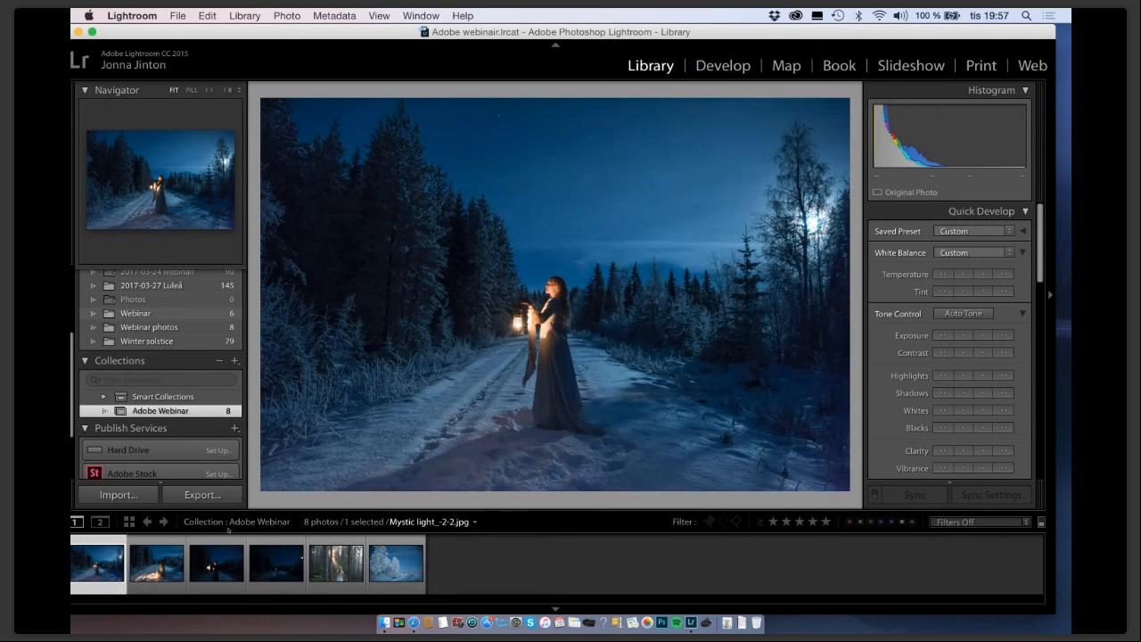
click(339, 569)
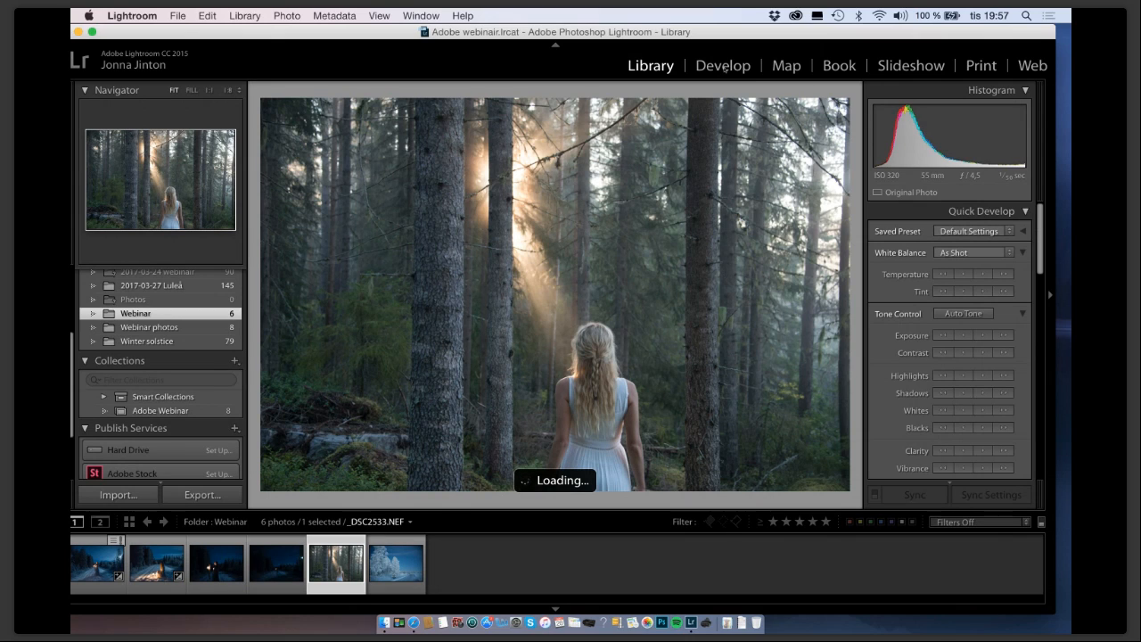
click(722, 65)
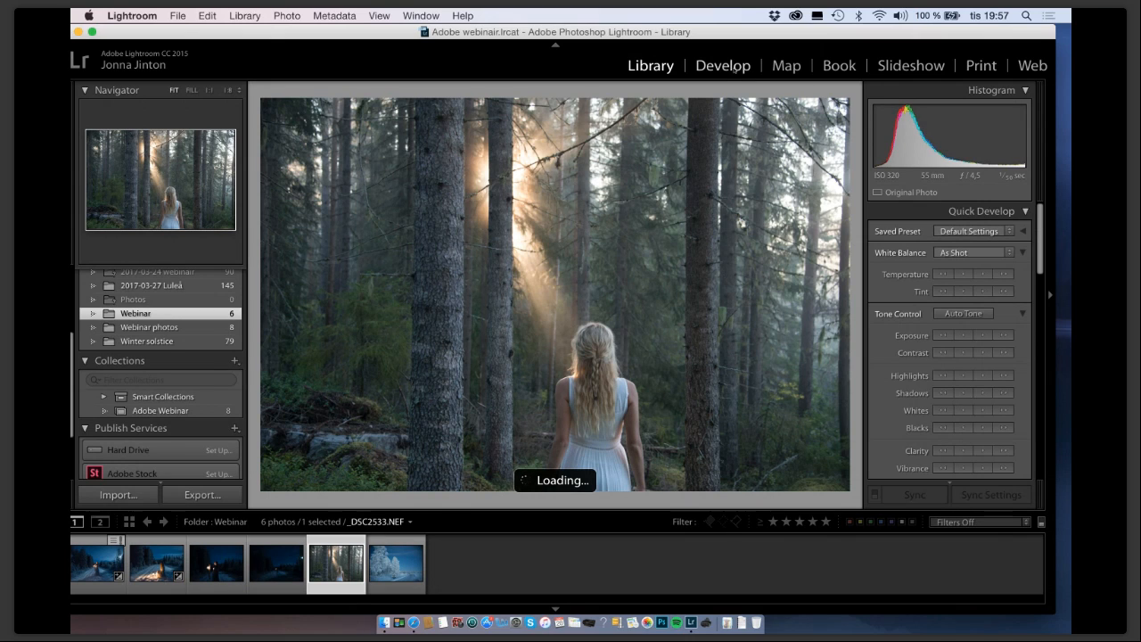
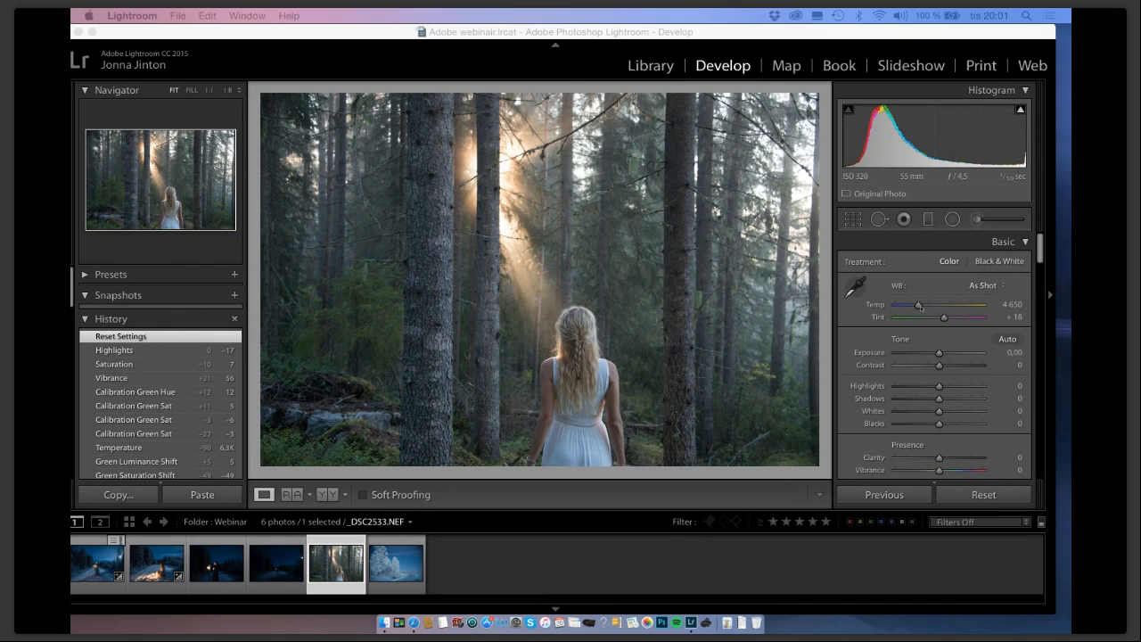
Warm the forest photo's white balance by setting Temp to 6599 and Tint to +16.
click(919, 306)
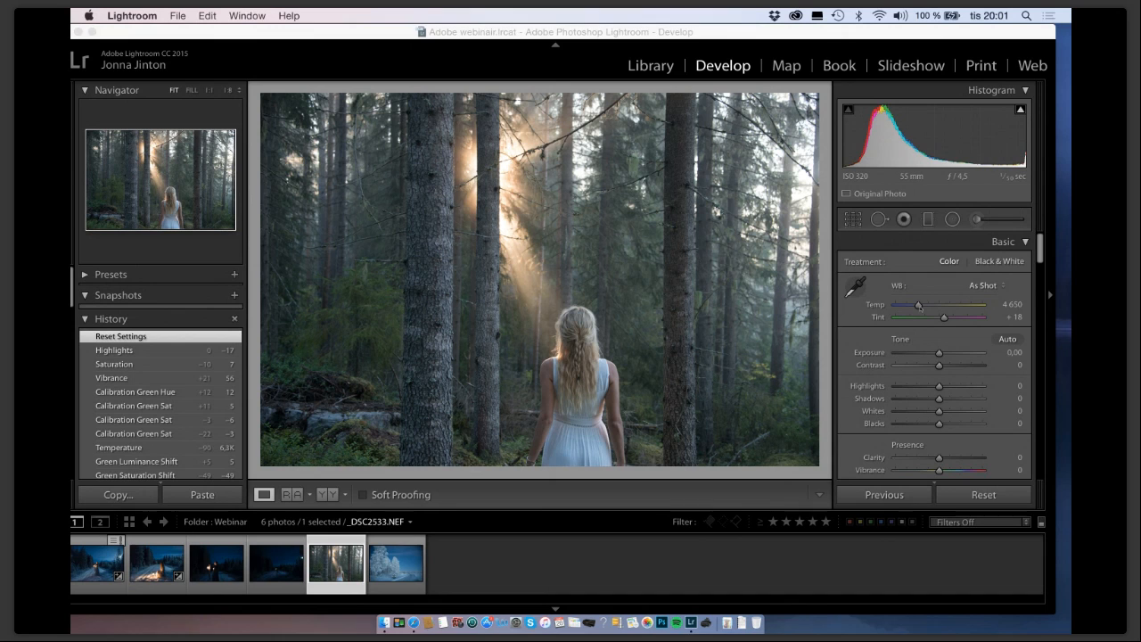
drag(919, 306, 934, 306)
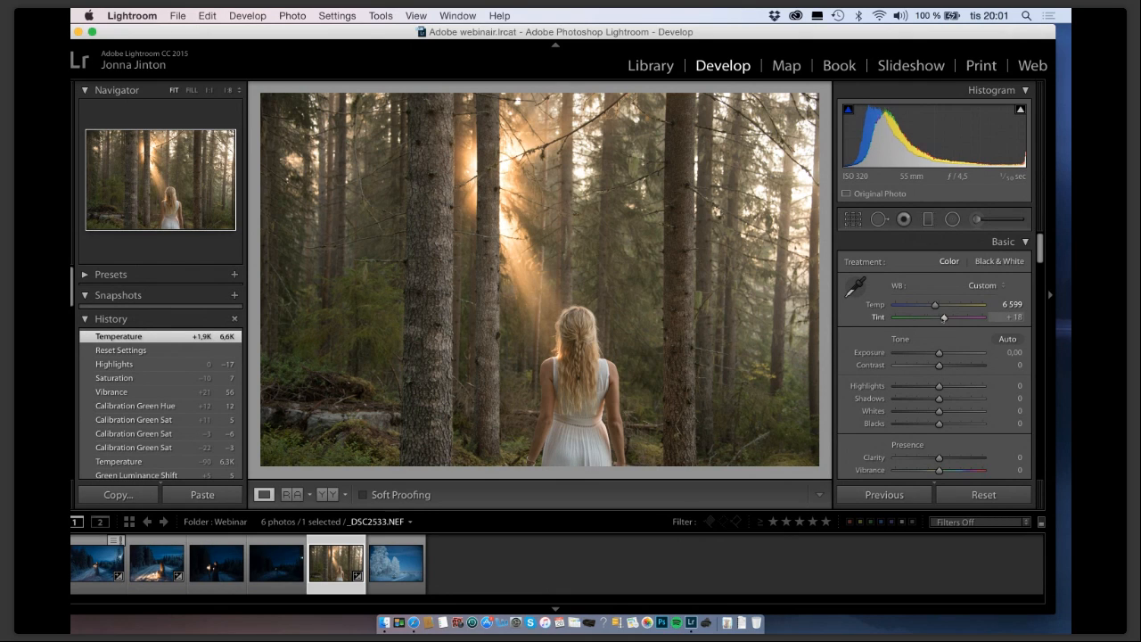
drag(943, 317, 943, 318)
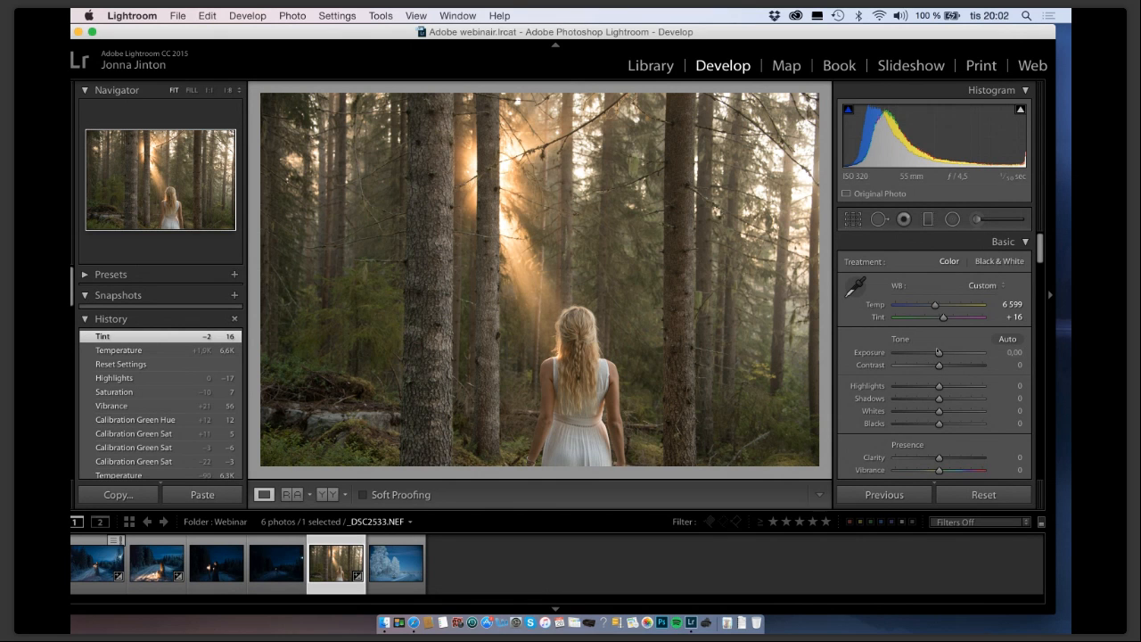
Brighten the forest photo with Exposure at +1.40 and raise its Contrast to +51.
drag(939, 353, 950, 355)
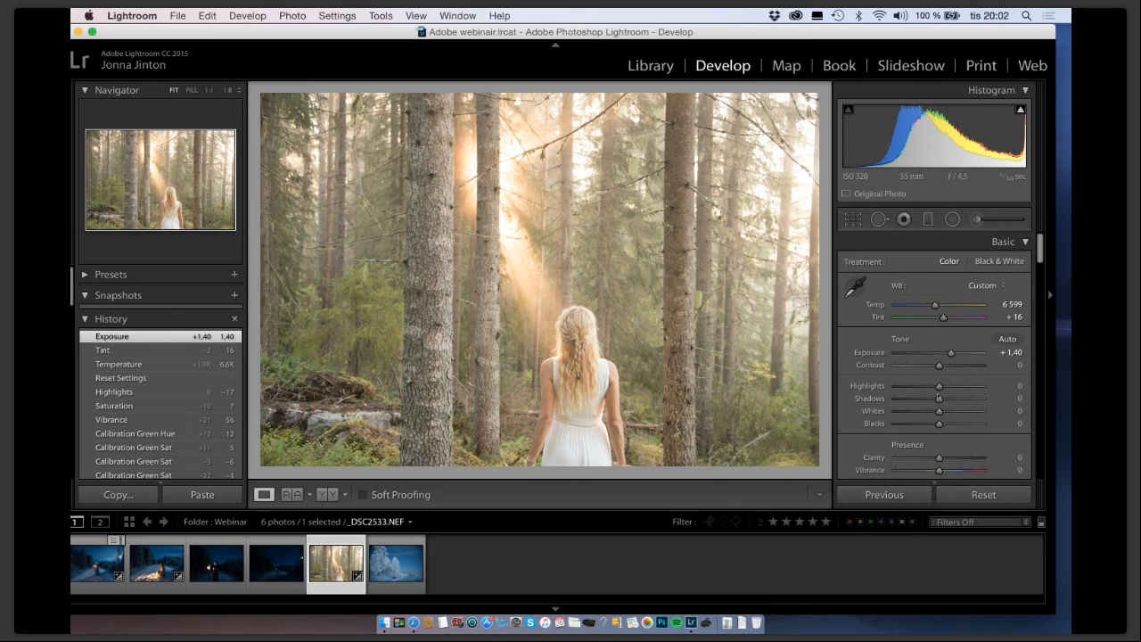
click(955, 366)
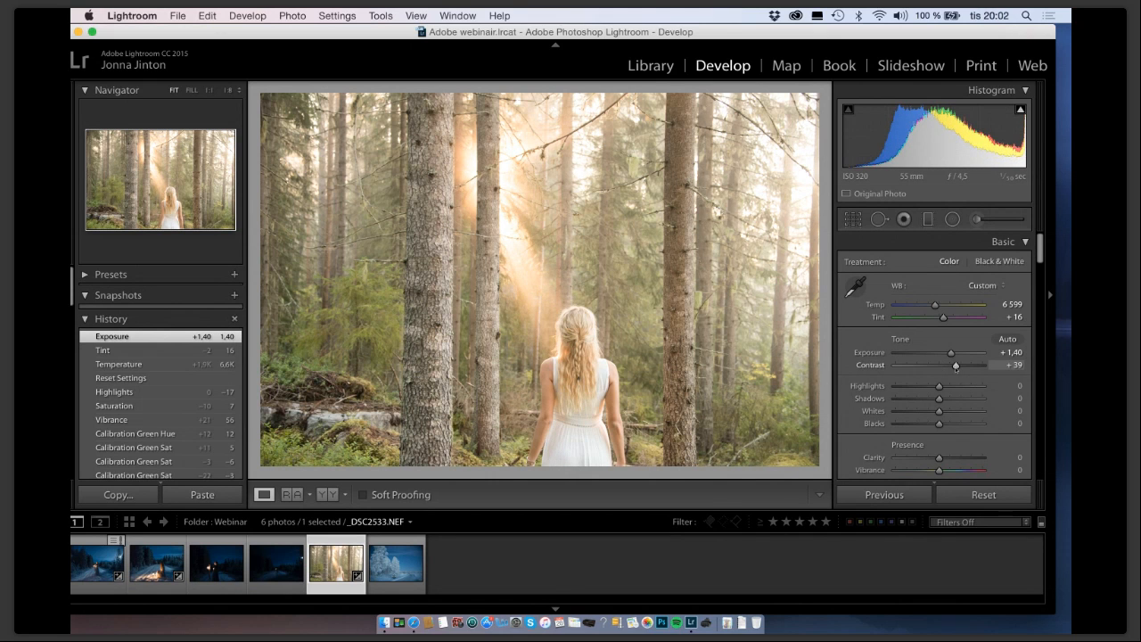
drag(956, 366, 943, 365)
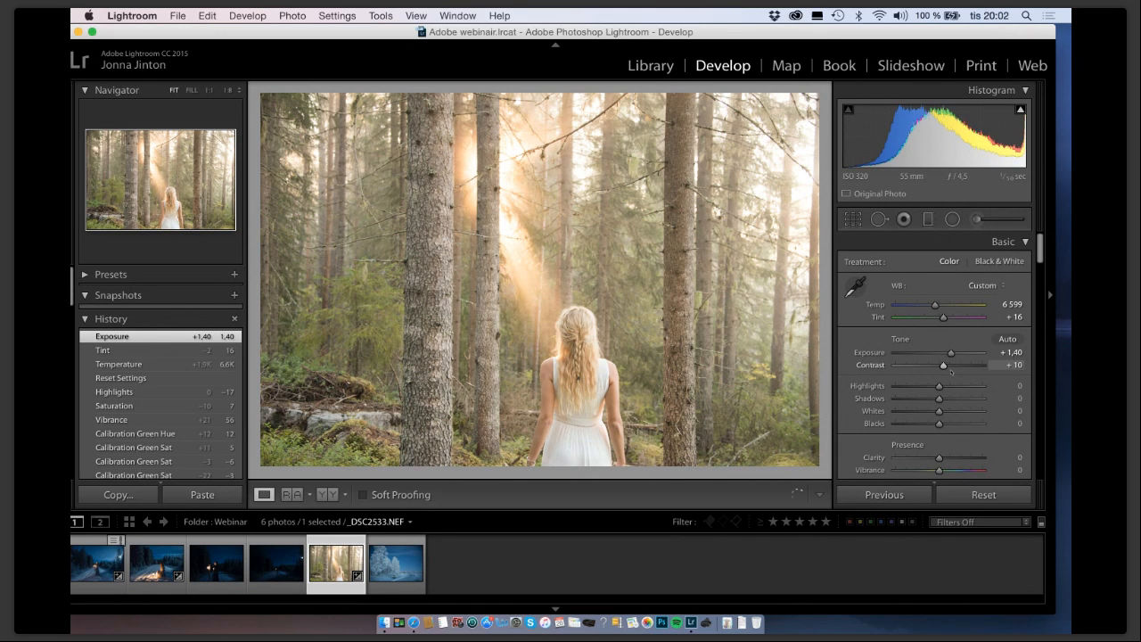
click(951, 366)
drag(951, 368, 961, 372)
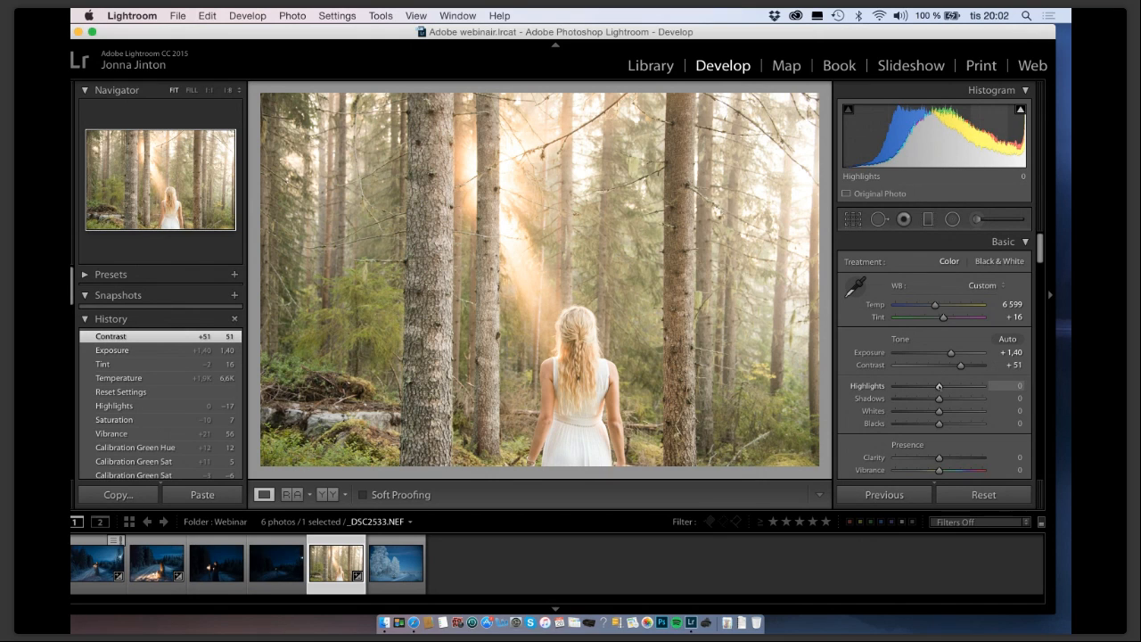
Lower the forest photo's Highlights to -15 and Shadows to -5.
drag(938, 385, 931, 386)
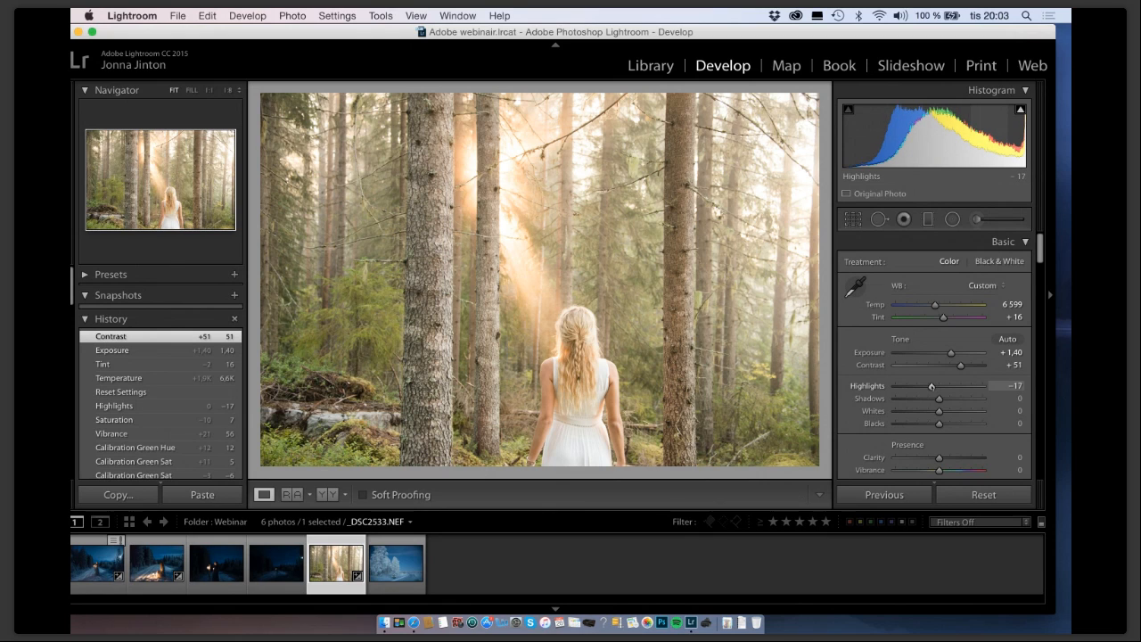
drag(932, 386, 932, 386)
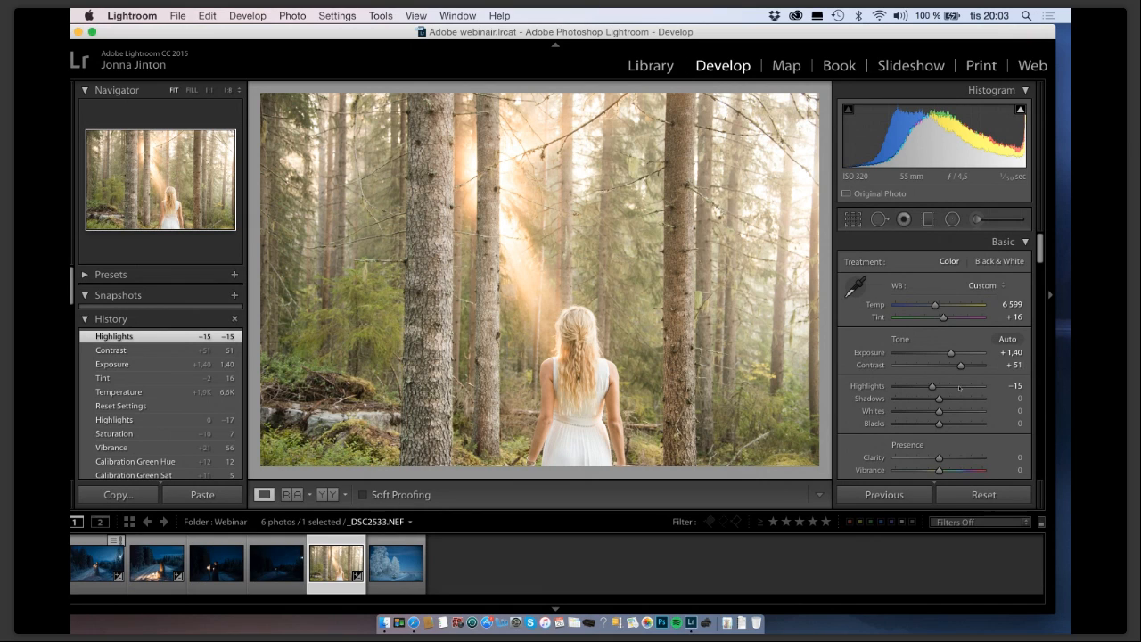
drag(938, 399, 935, 398)
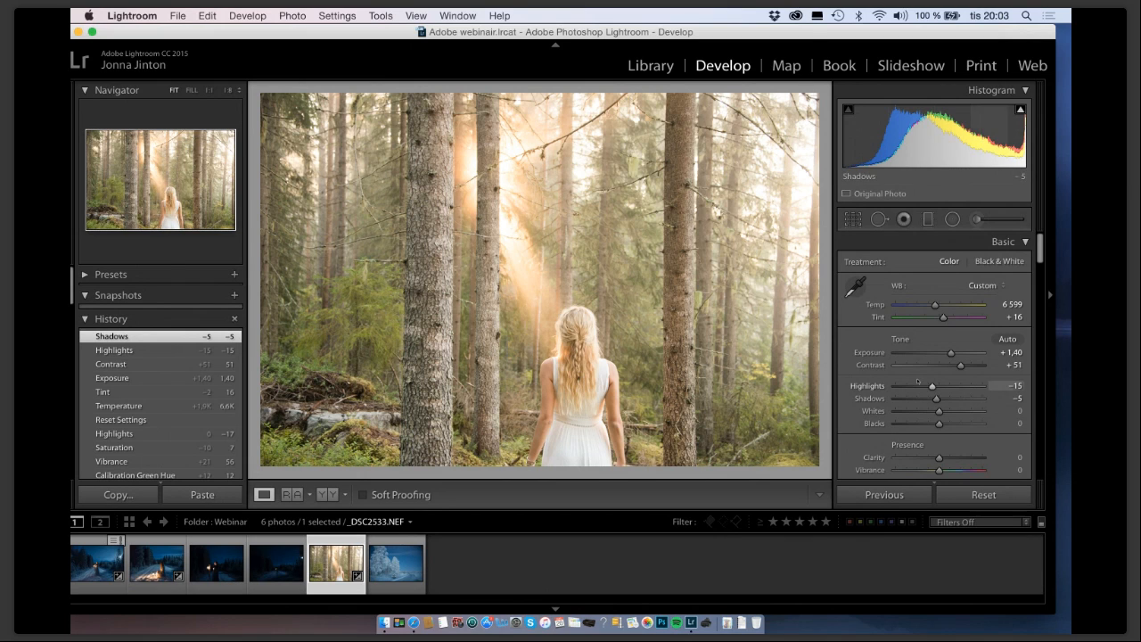
Reduce the forest photo's Whites to -30.
scroll(918, 381, down, 1)
scroll(970, 304, down, 1)
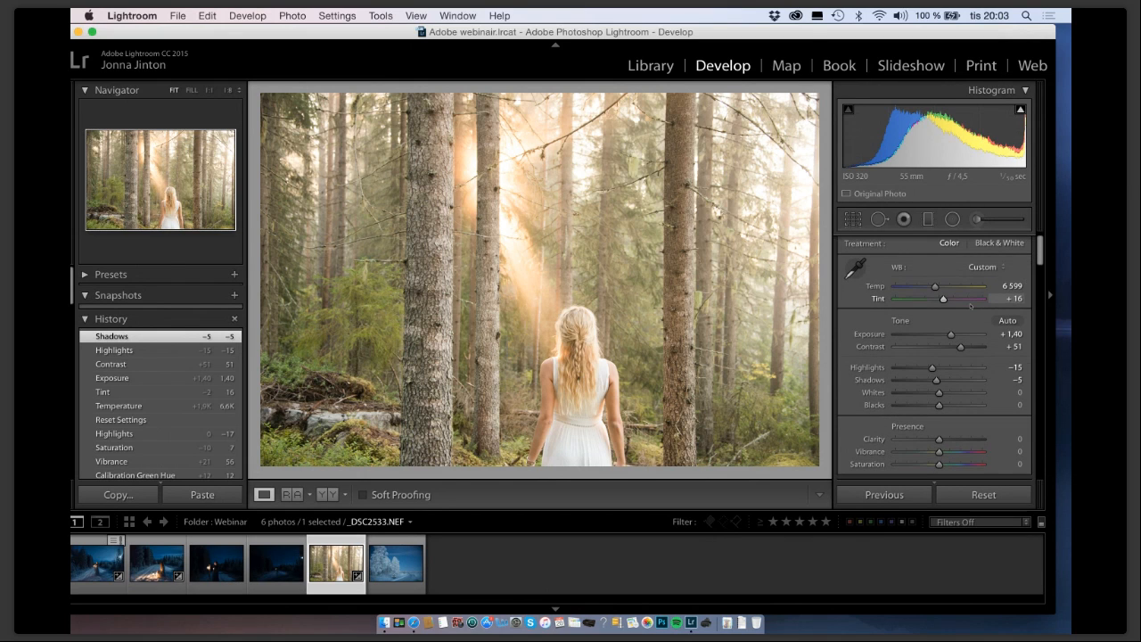
scroll(971, 305, down, 4)
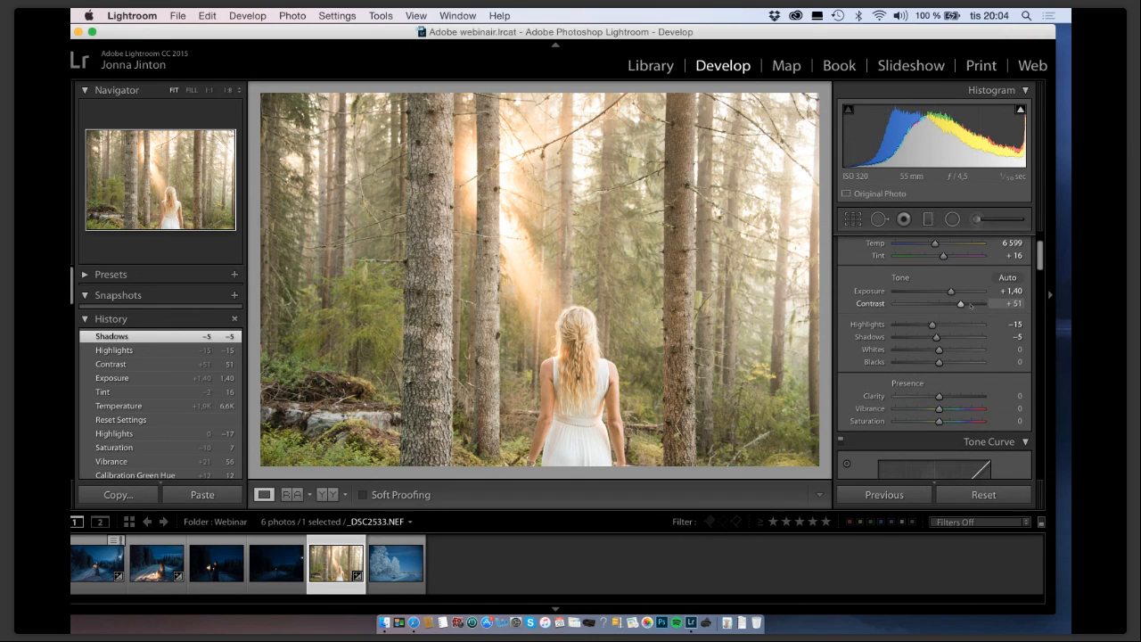
scroll(970, 305, down, 2)
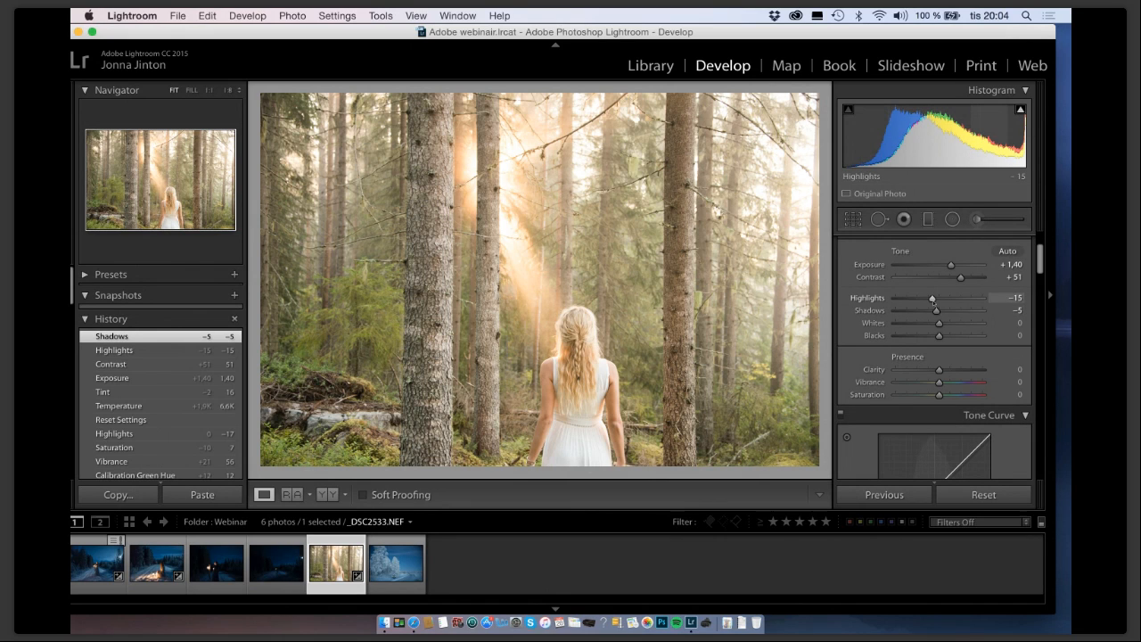
scroll(918, 308, up, 1)
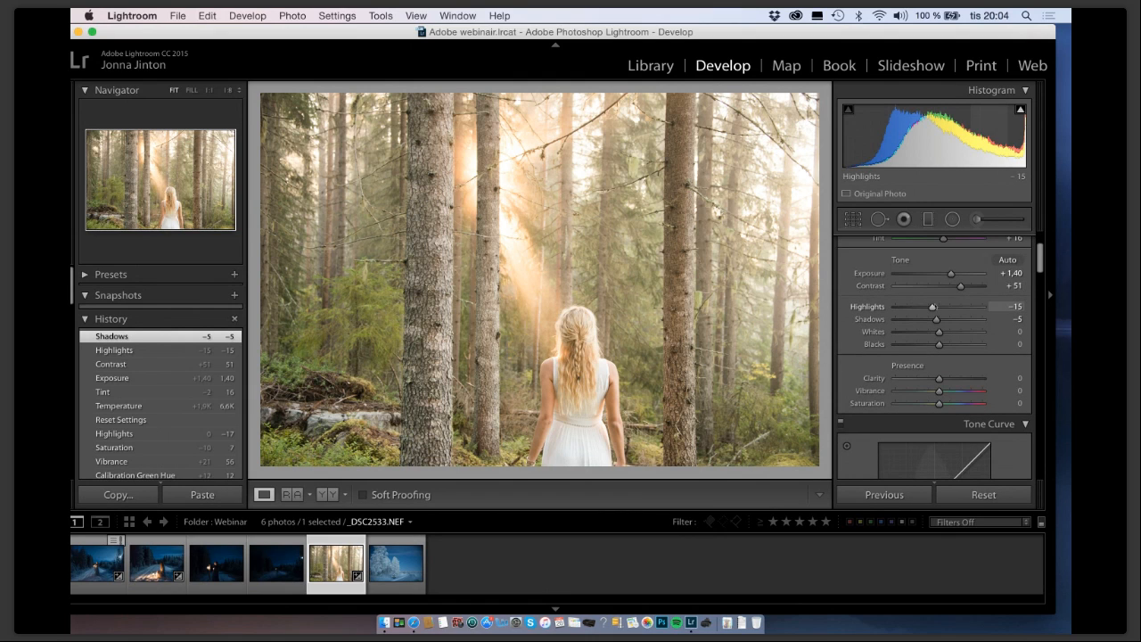
scroll(932, 307, down, 3)
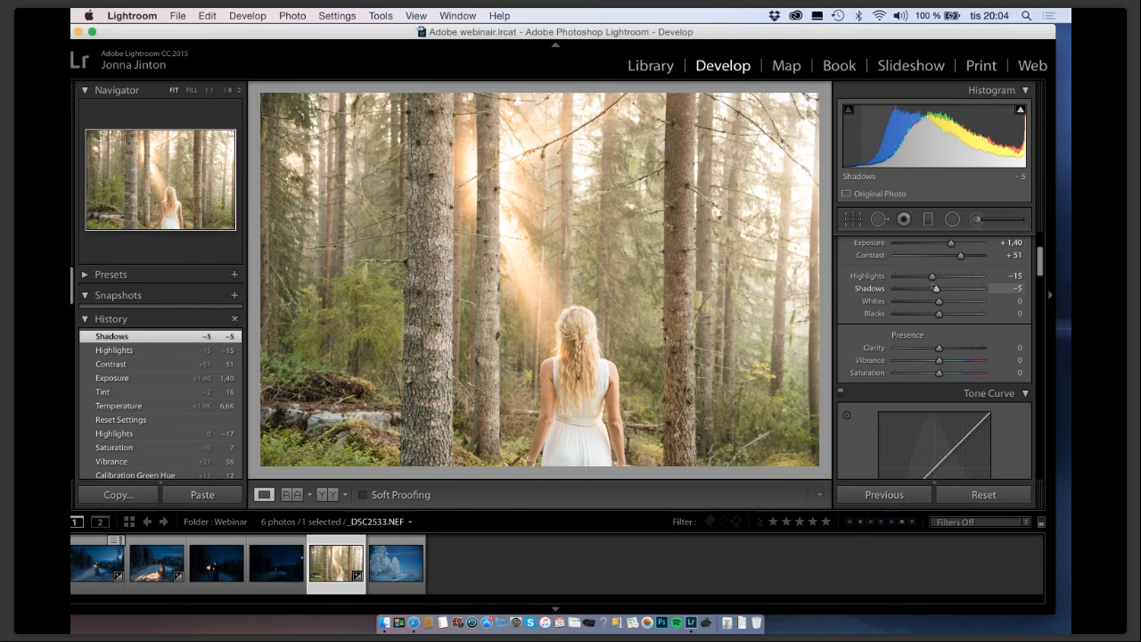
drag(938, 300, 929, 302)
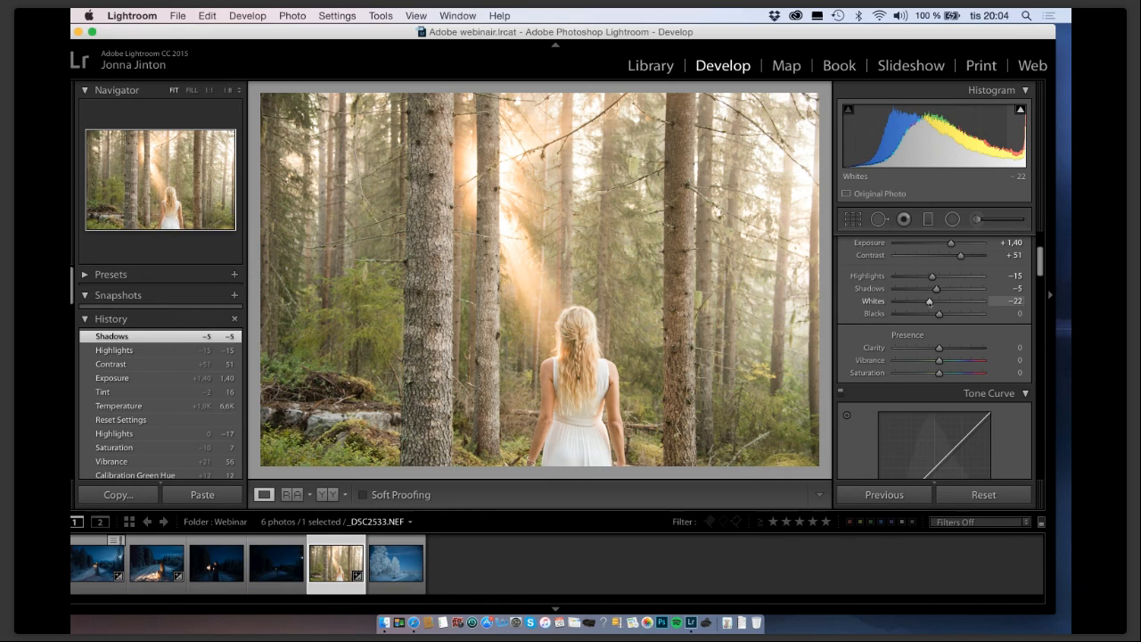
drag(929, 303, 925, 302)
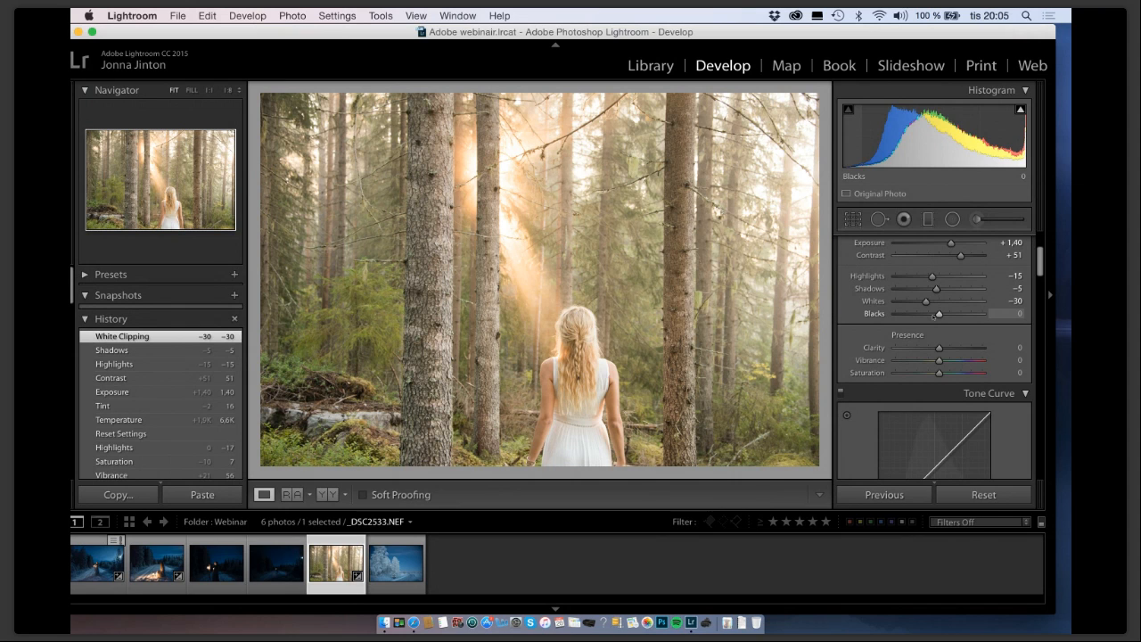
Lower the forest photo's Blacks to -50 and switch the workspace to full screen without the menu bar.
drag(938, 313, 917, 316)
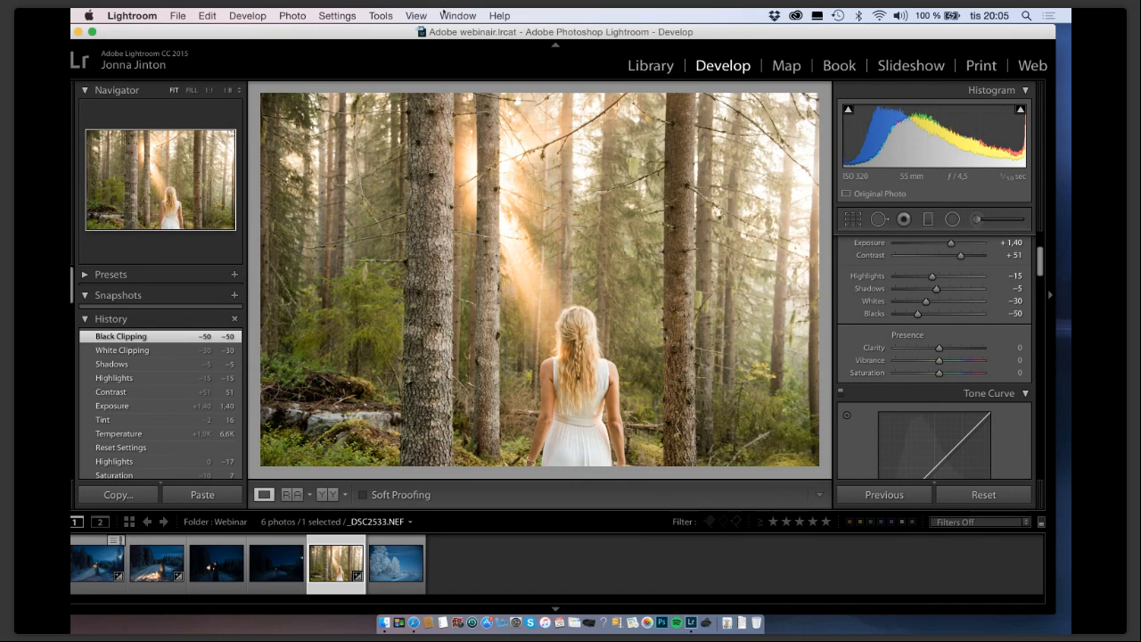
click(455, 15)
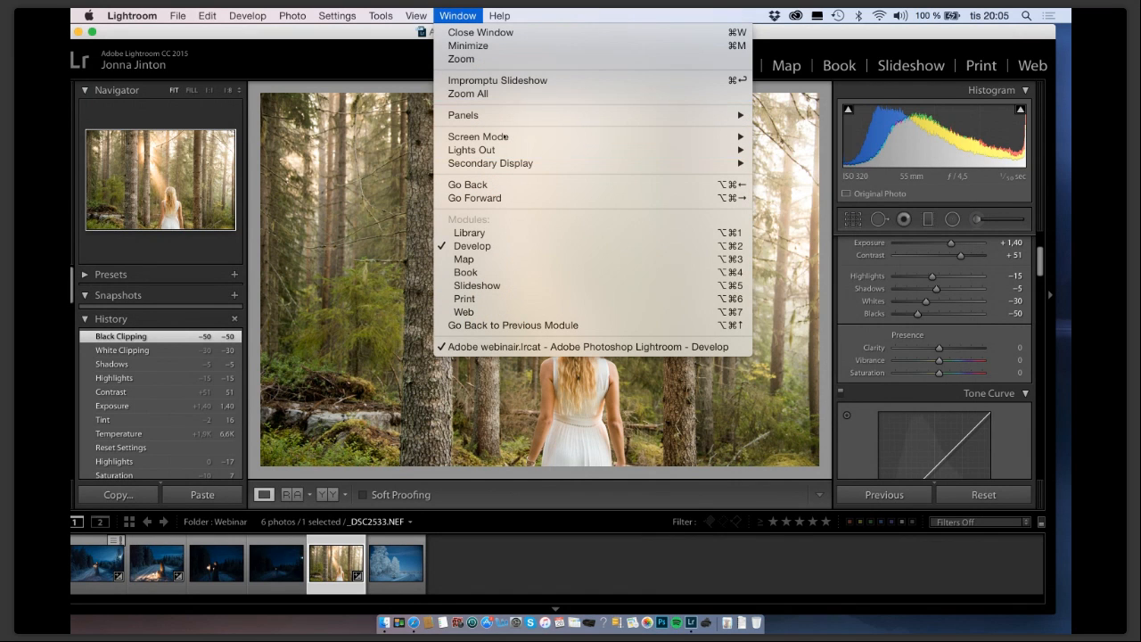
mouse_move(695, 137)
click(851, 163)
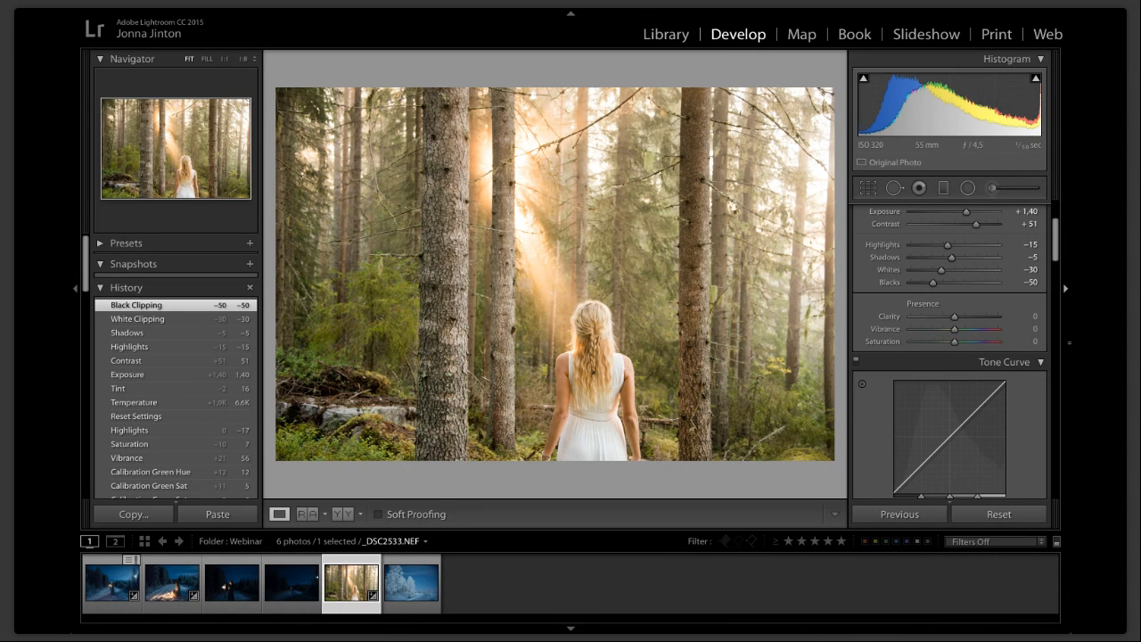
Soften the forest photo by lowering its Clarity to -17.
scroll(944, 375, down, 2)
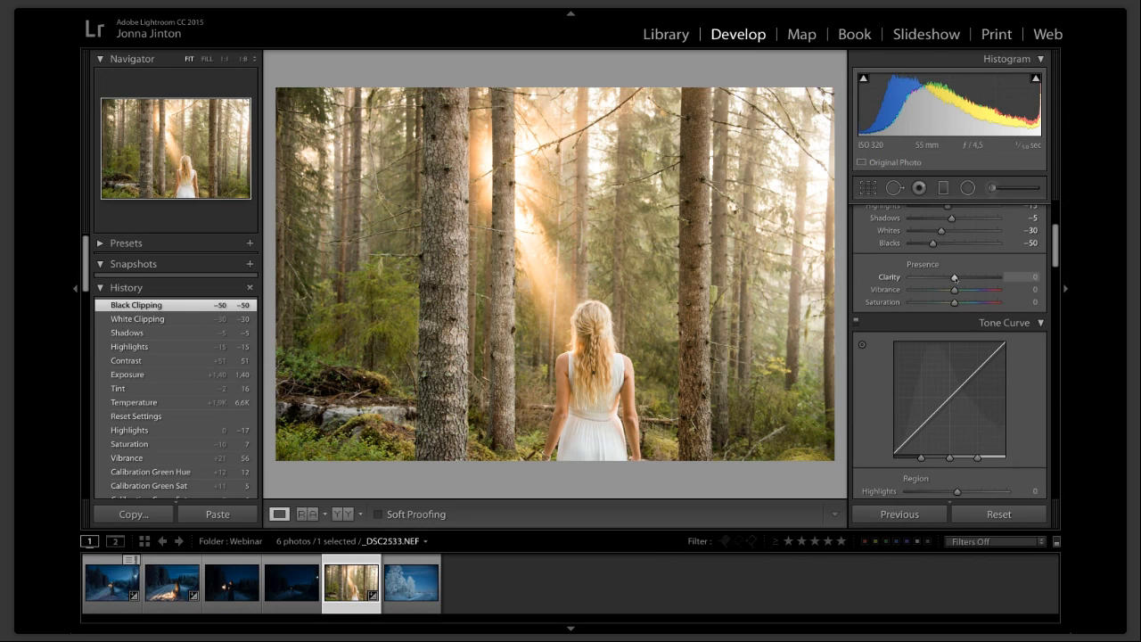
mouse_move(954, 277)
mouse_down()
mouse_move(985, 277)
mouse_move(928, 277)
mouse_move(951, 277)
mouse_up()
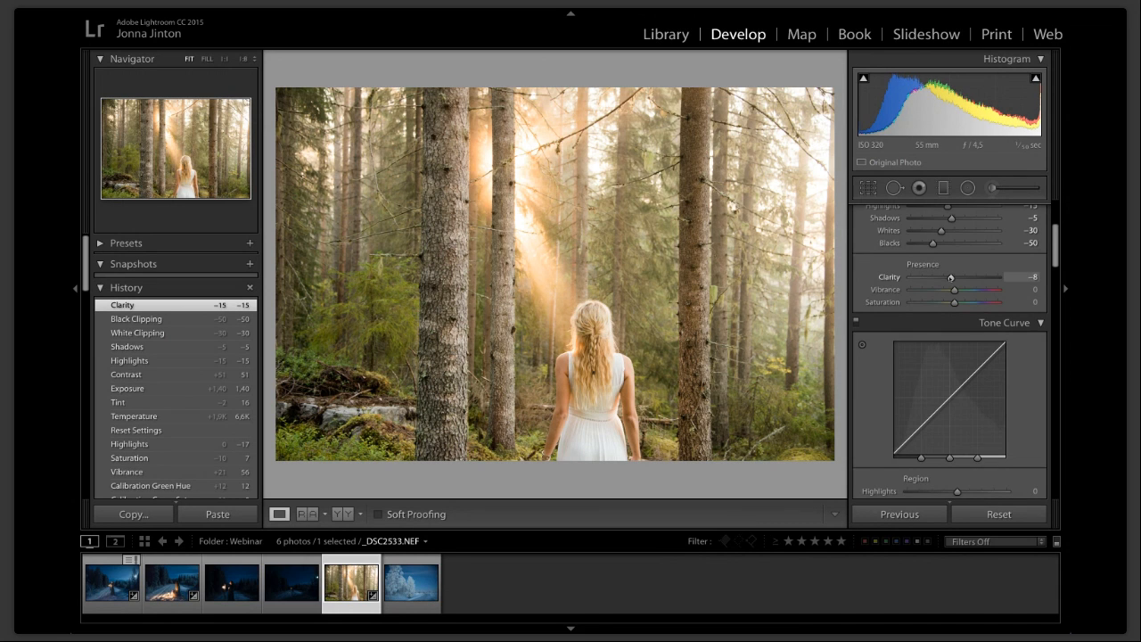
drag(950, 278, 947, 278)
drag(947, 277, 946, 278)
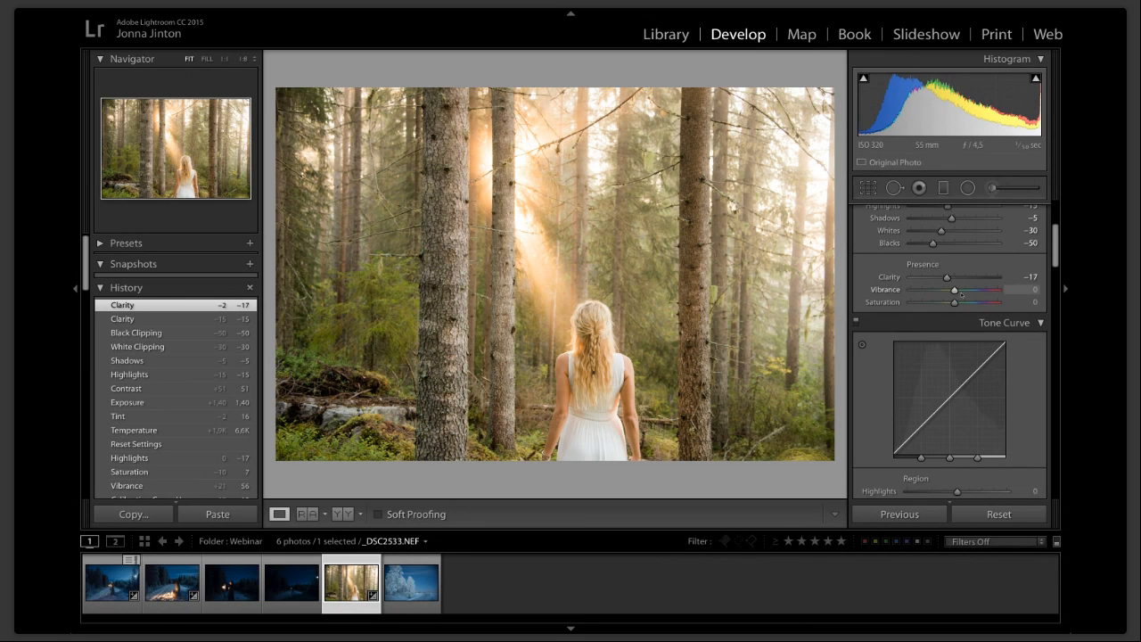
Intensify the forest photo's colours with Vibrance at +47 and Saturation at +20.
drag(955, 292, 972, 291)
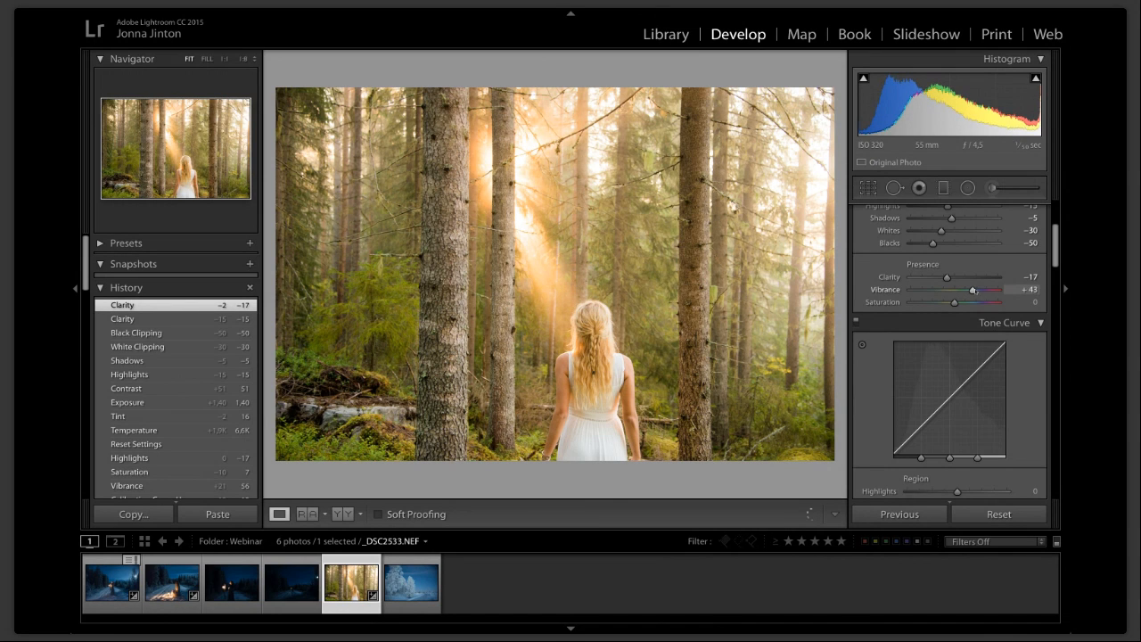
drag(973, 291, 962, 303)
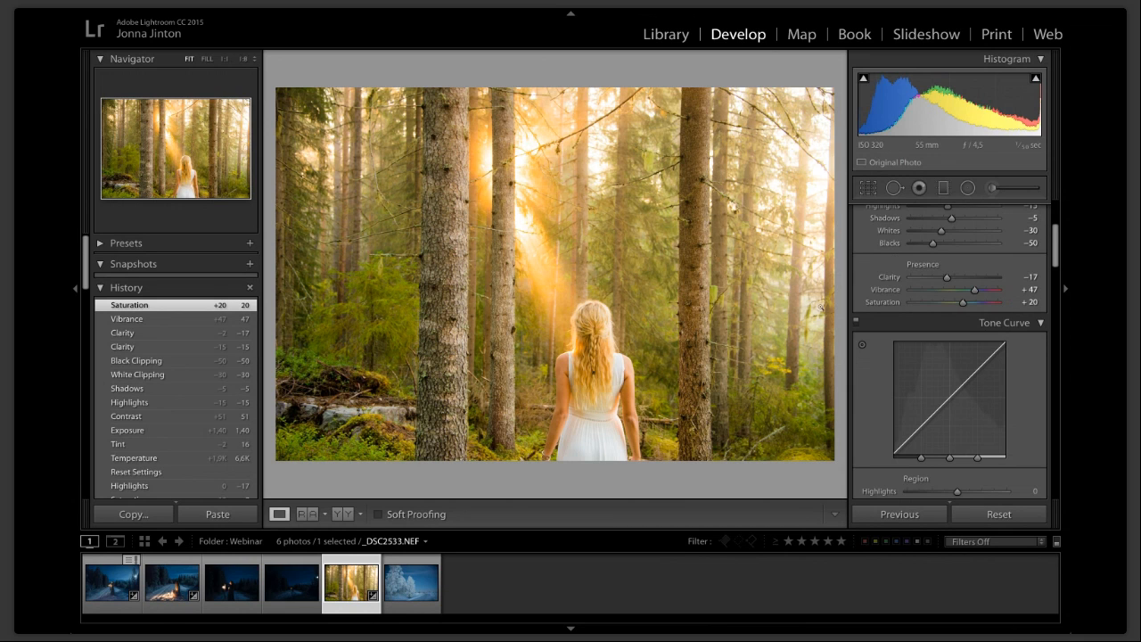
Lower the forest photo's tone curve Highlights to -30 and Lights to -17.
scroll(980, 262, down, 1)
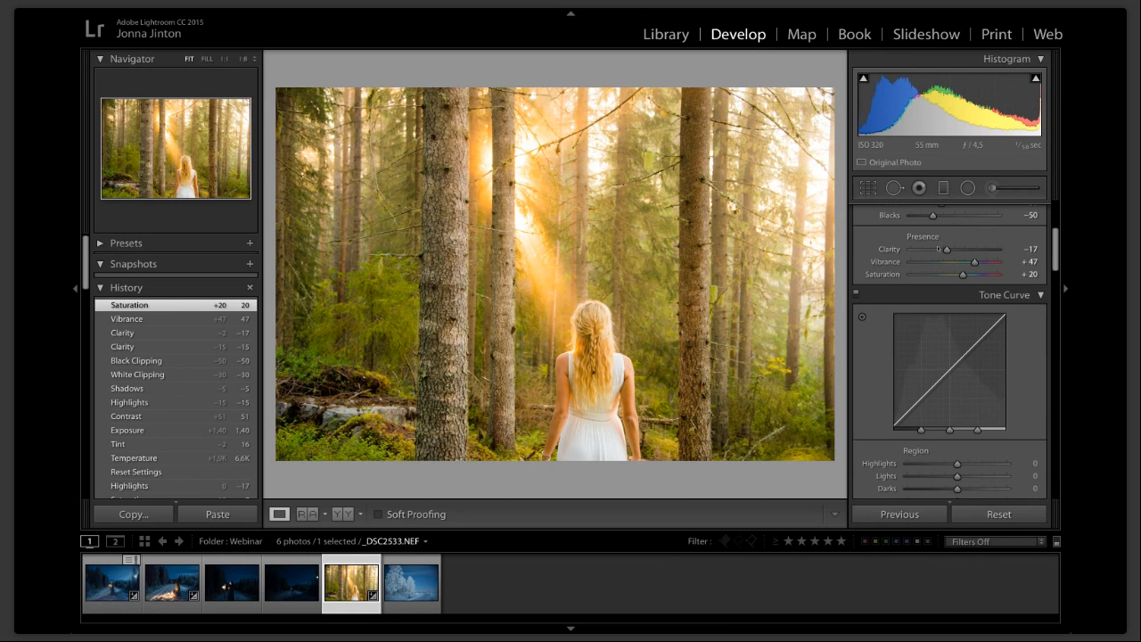
scroll(902, 238, down, 1)
scroll(902, 239, down, 3)
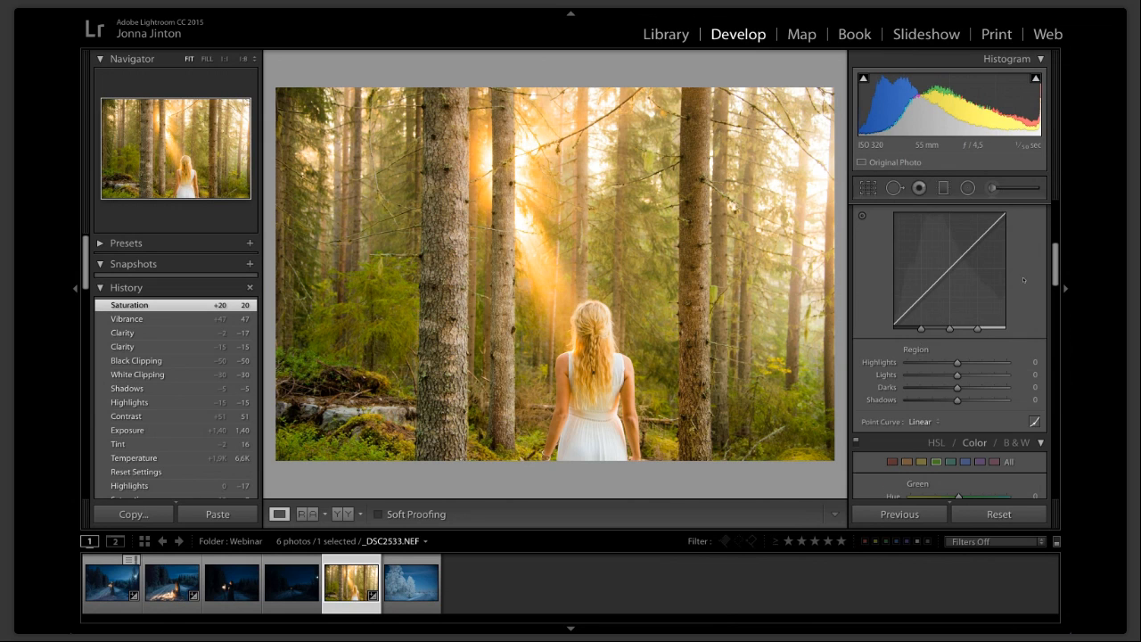
scroll(1023, 280, up, 6)
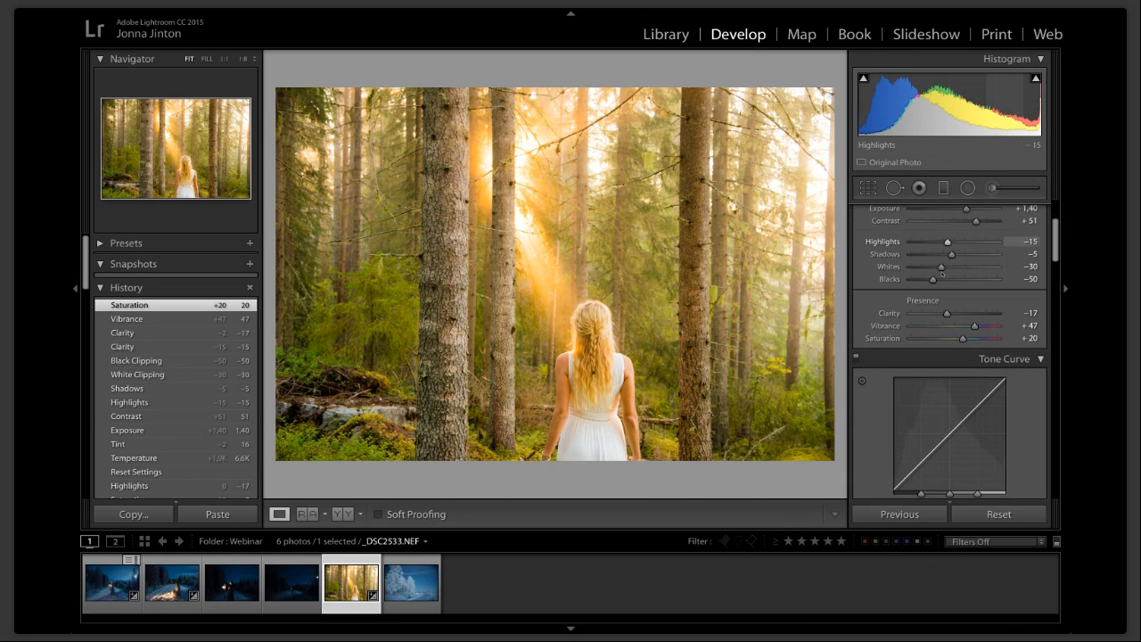
scroll(941, 273, down, 1)
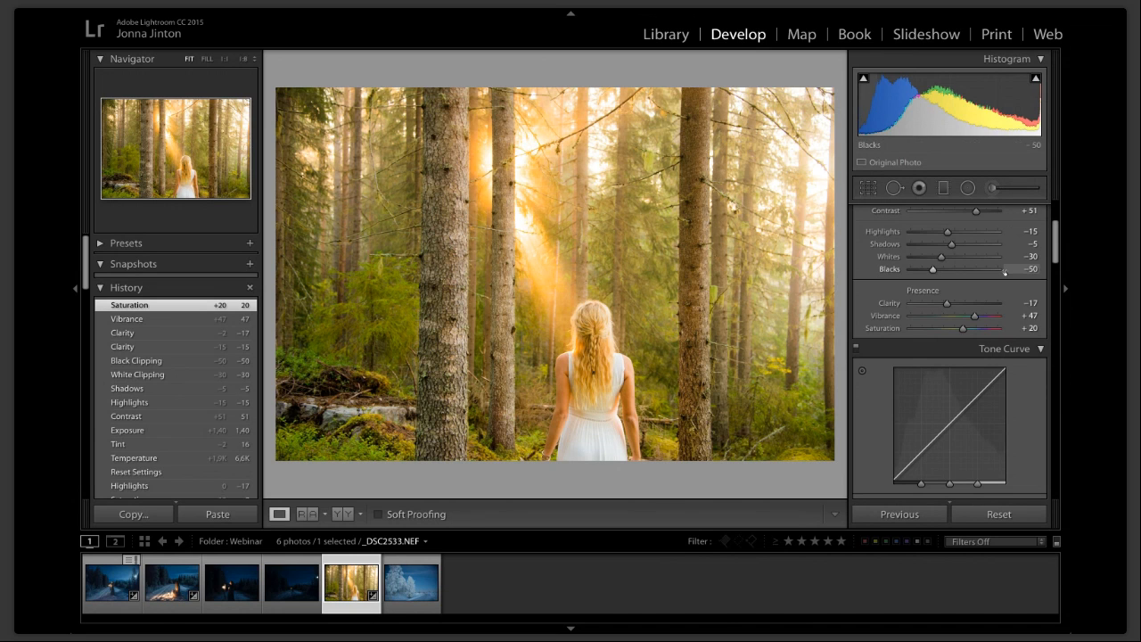
scroll(1004, 272, down, 5)
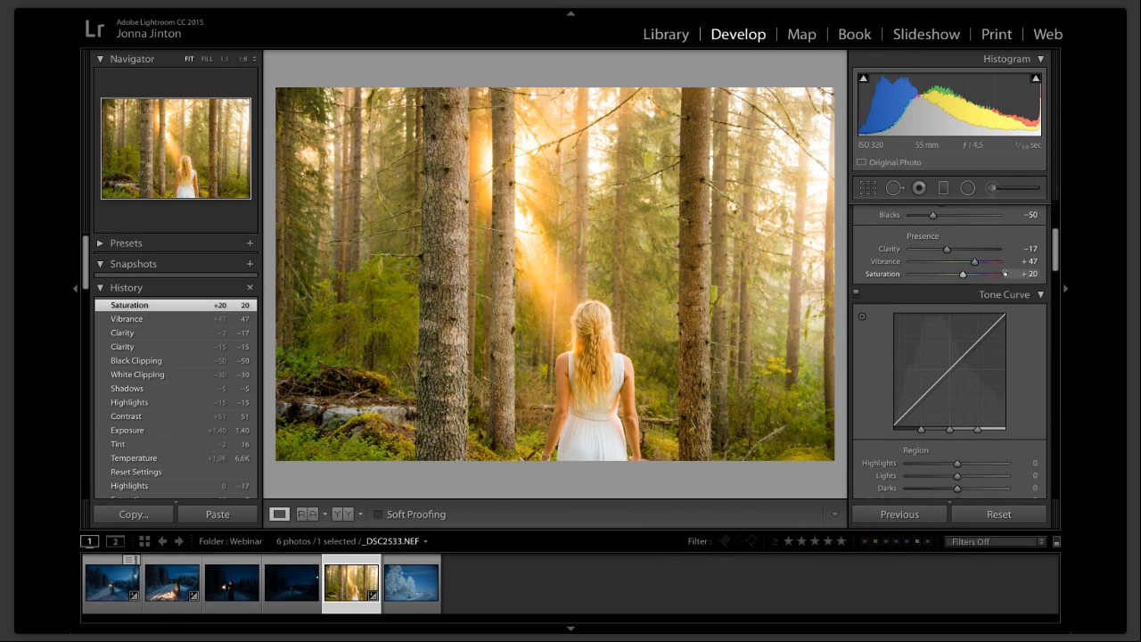
scroll(1020, 328, down, 5)
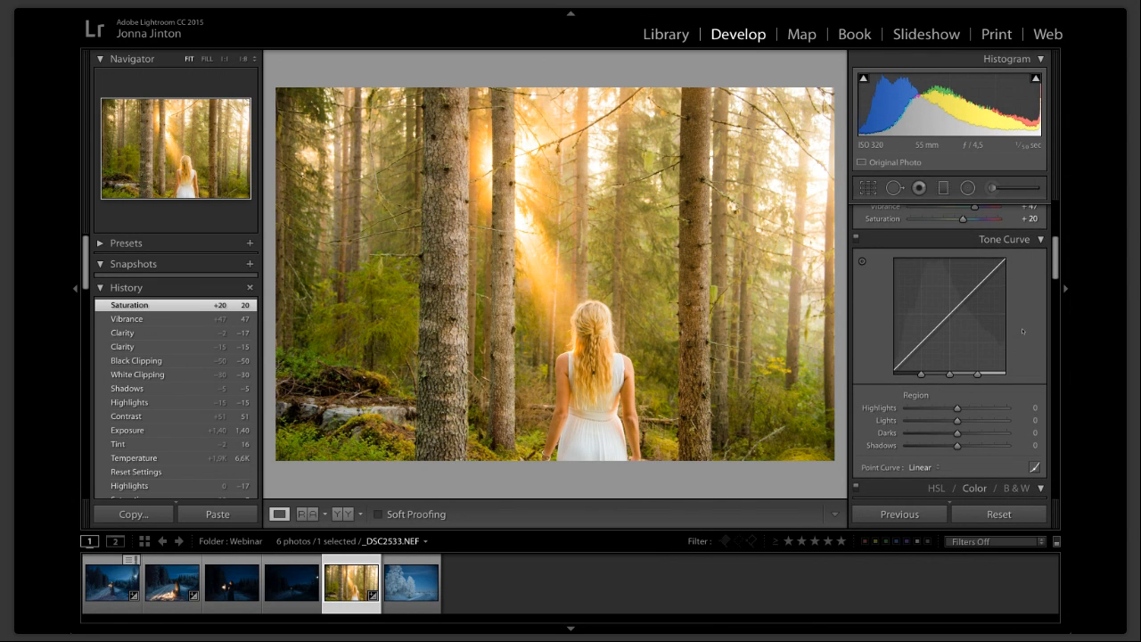
scroll(1022, 331, down, 4)
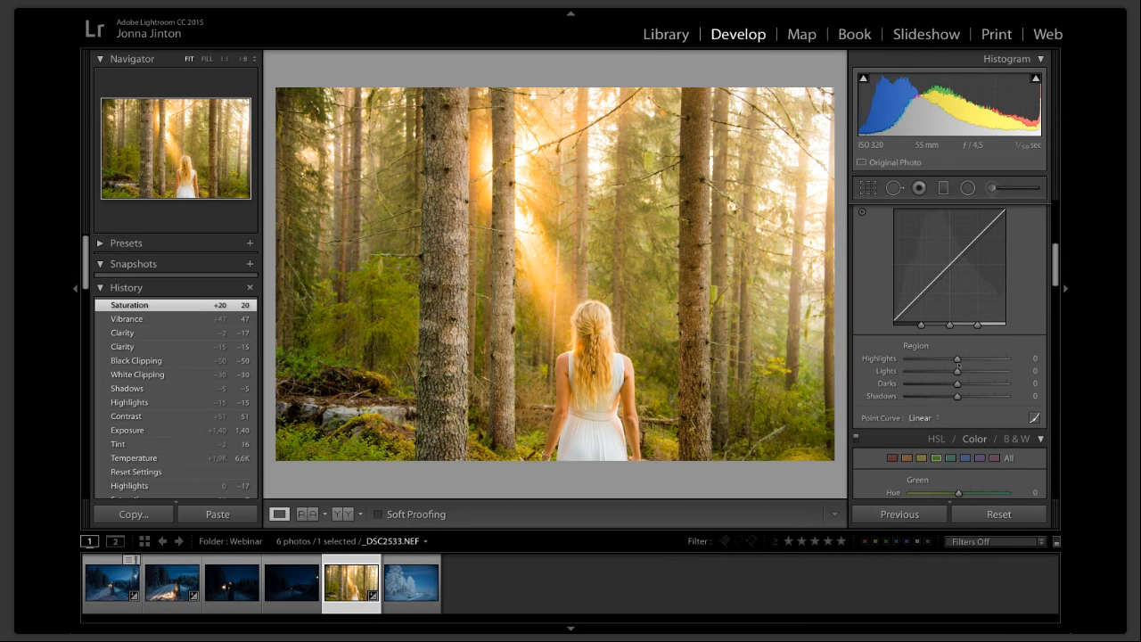
drag(957, 359, 943, 364)
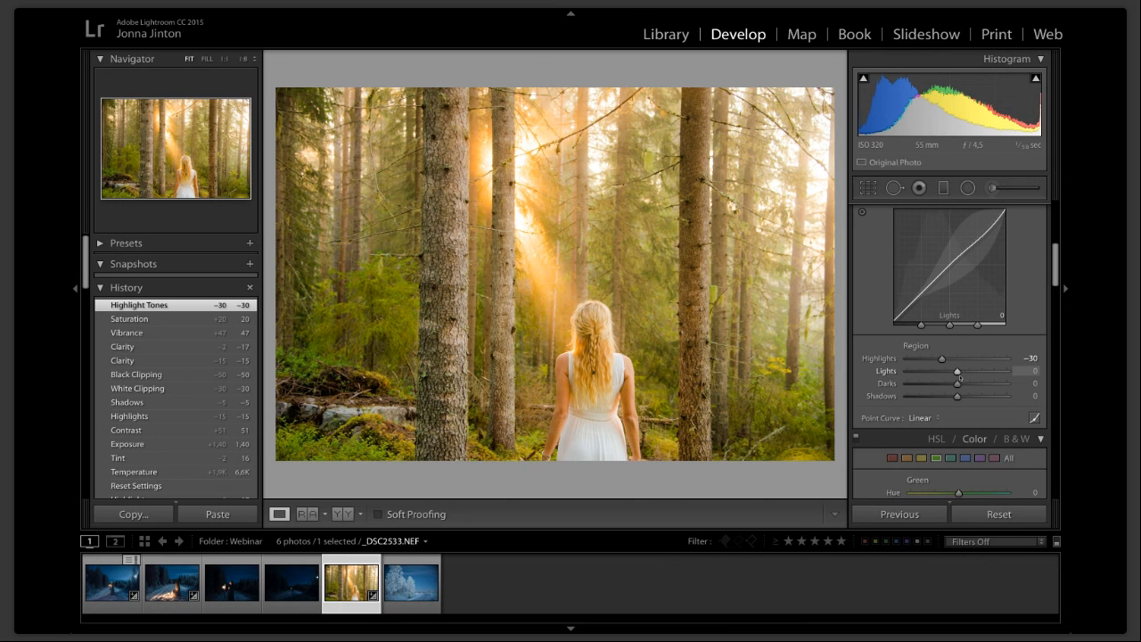
drag(959, 377, 953, 381)
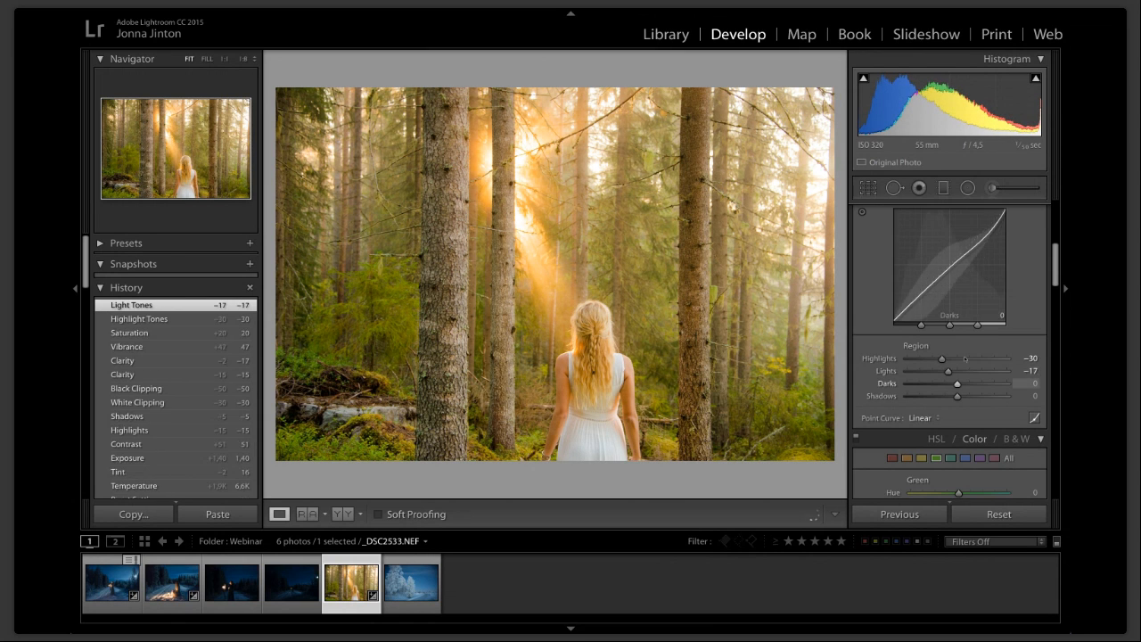
Lower the Darks region of the forest photo's tone curve to -29.
scroll(965, 358, down, 1)
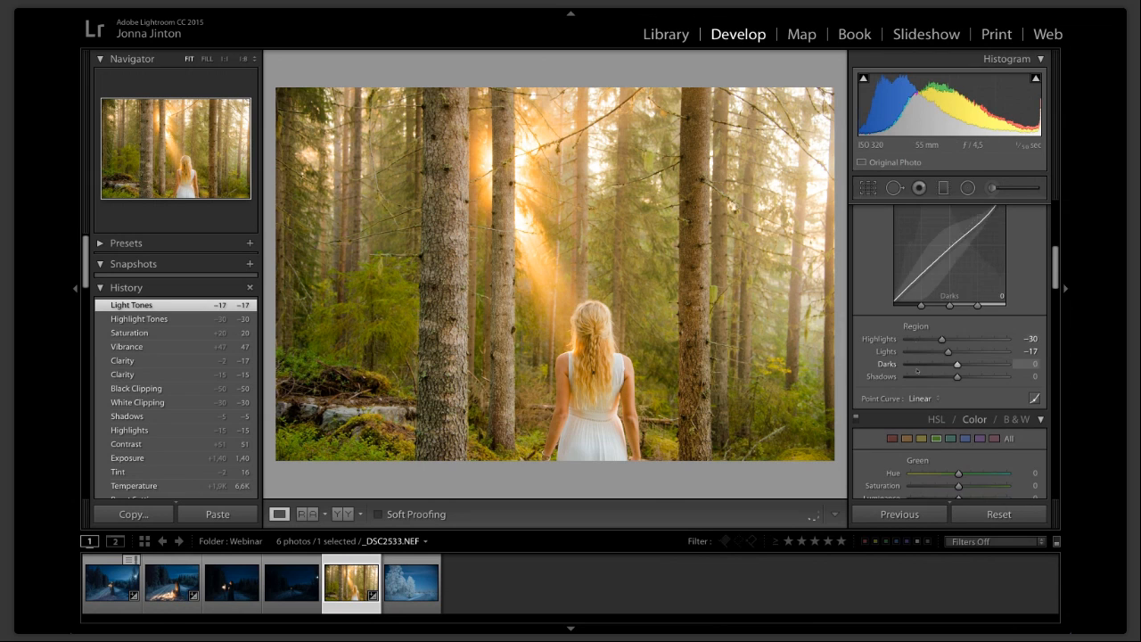
scroll(917, 370, down, 1)
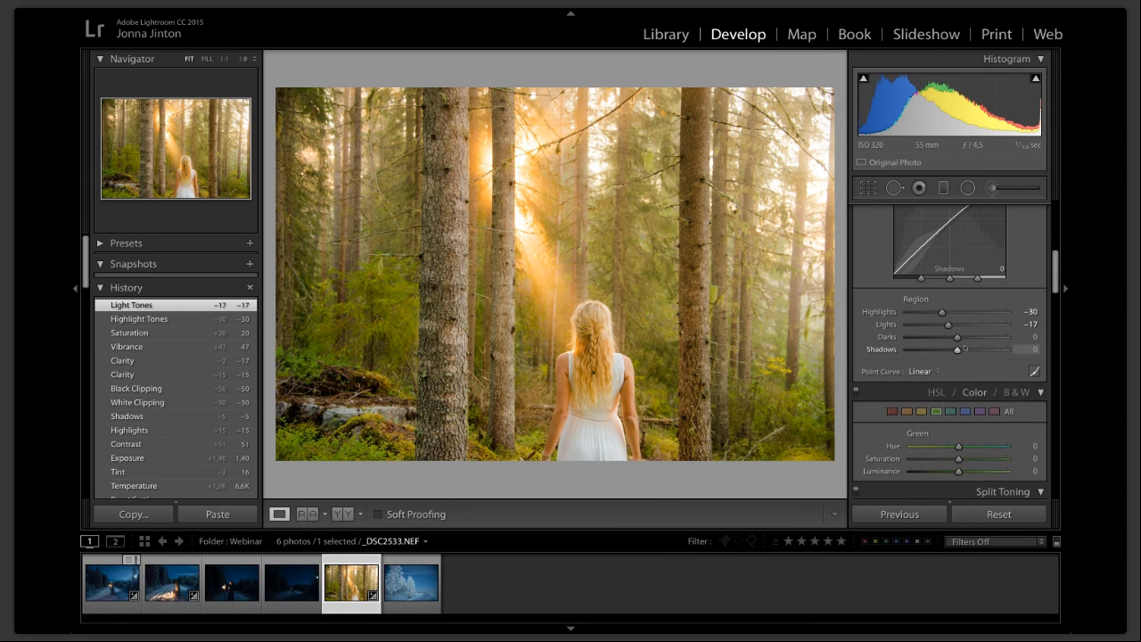
mouse_move(957, 336)
mouse_down()
mouse_move(927, 347)
mouse_move(951, 341)
mouse_move(942, 339)
mouse_up()
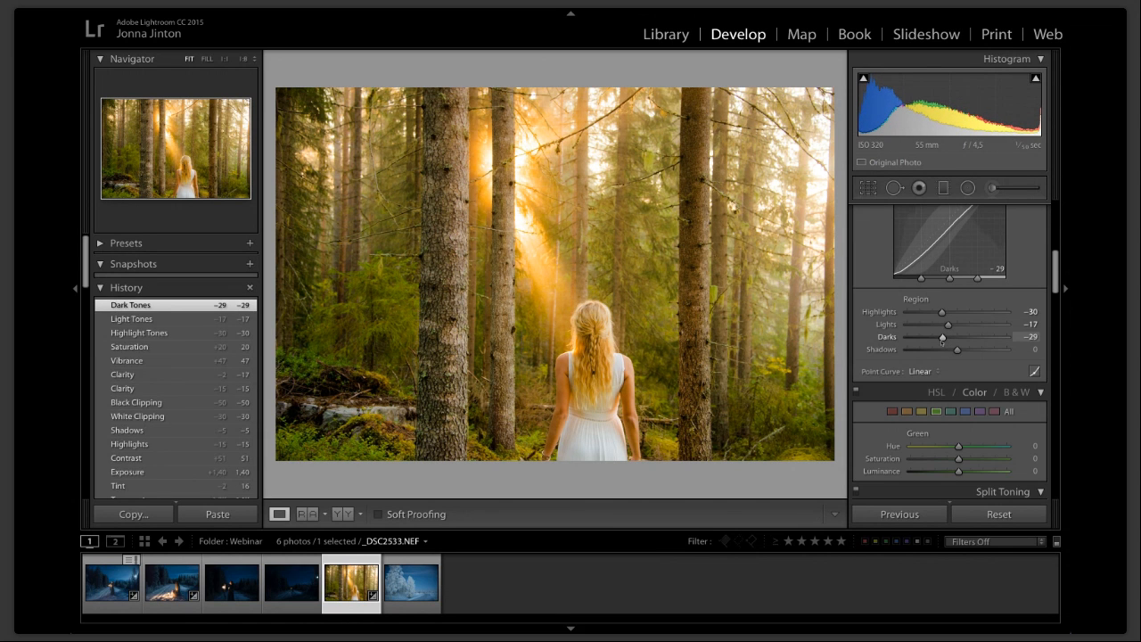
Adjust the forest photo's yellow colour range, setting its Hue to +13 and its Saturation to +24.
scroll(980, 374, down, 1)
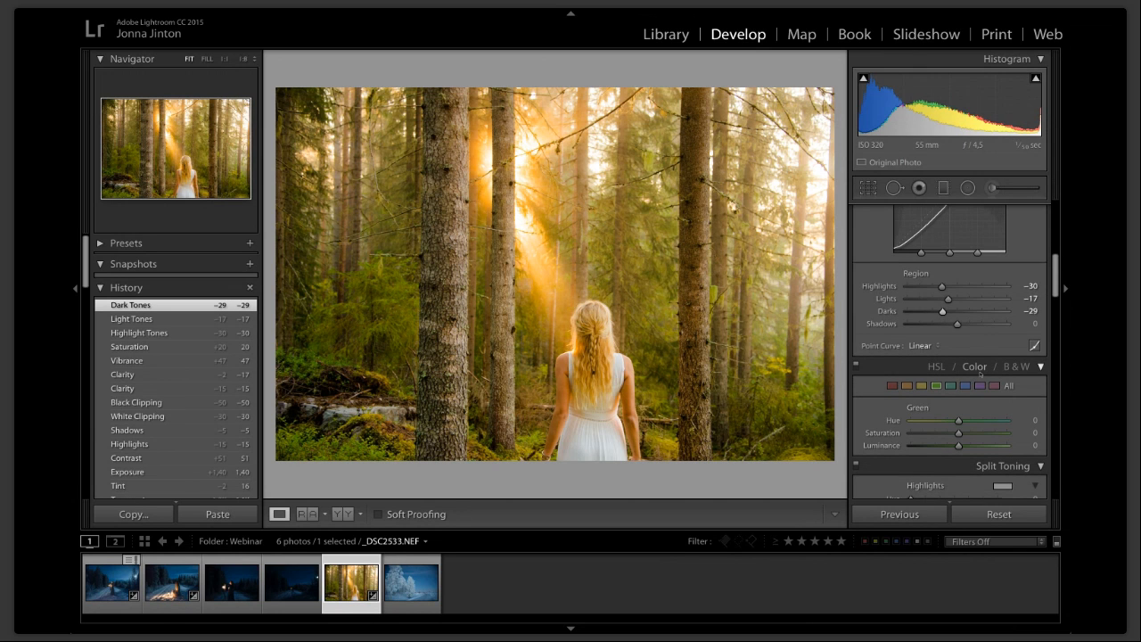
scroll(979, 374, down, 1)
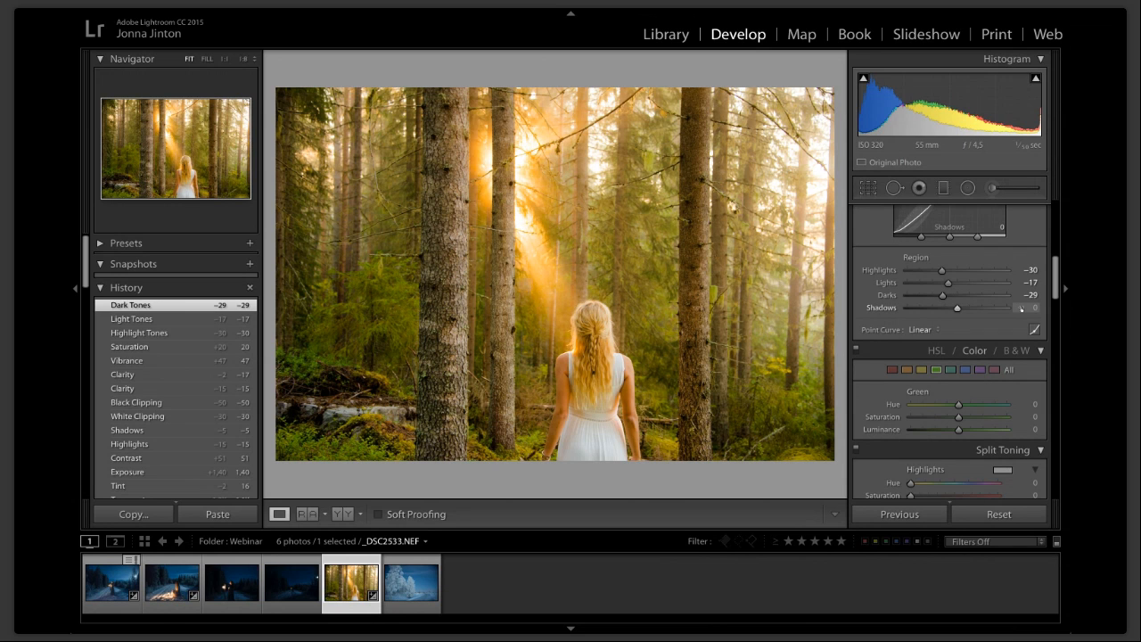
scroll(1021, 307, down, 3)
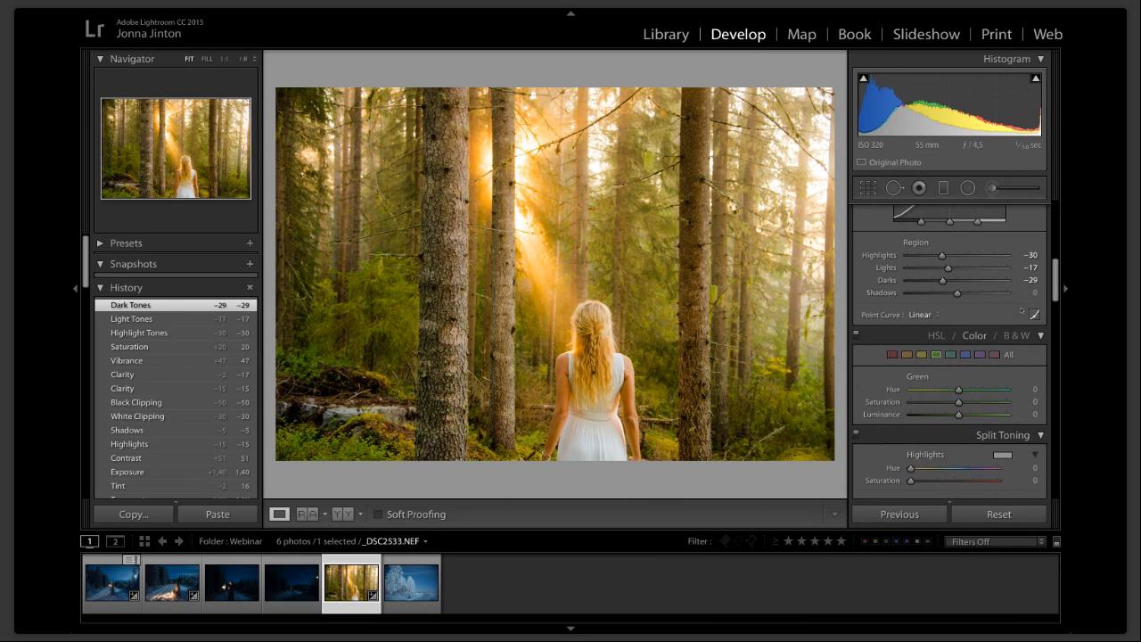
scroll(1017, 325, down, 1)
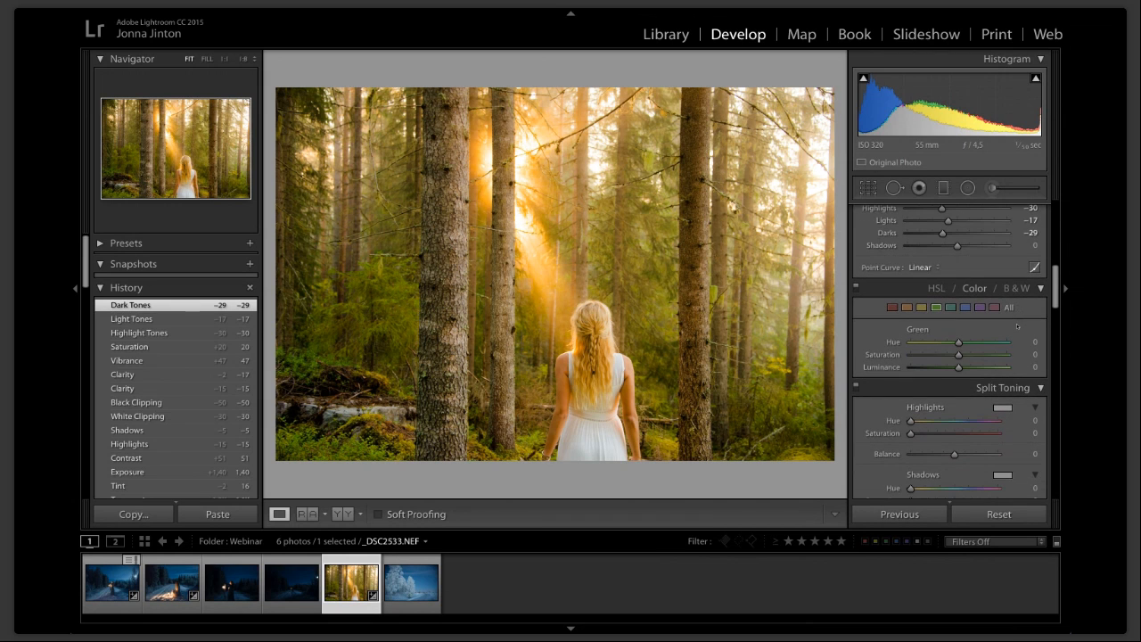
scroll(1017, 325, up, 2)
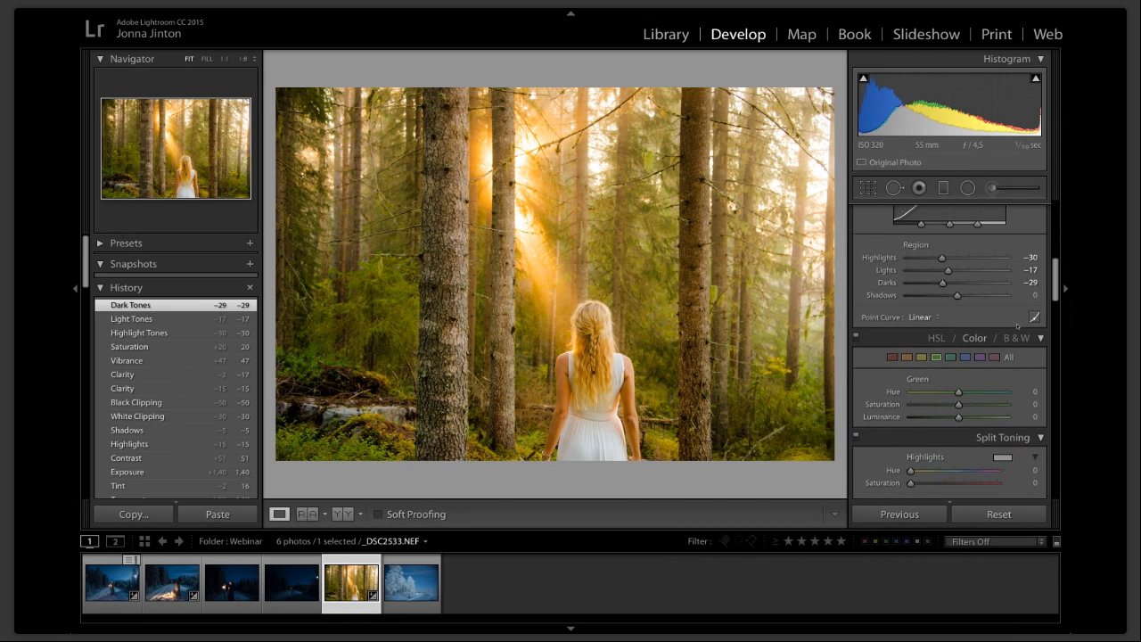
scroll(971, 326, down, 2)
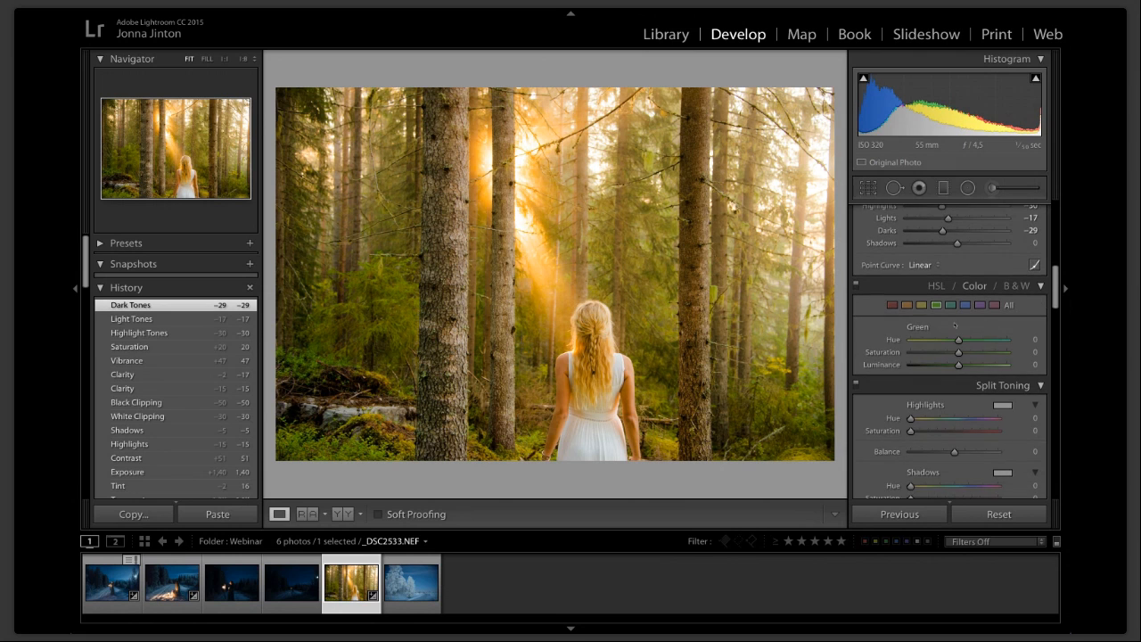
click(924, 306)
scroll(945, 304, down, 1)
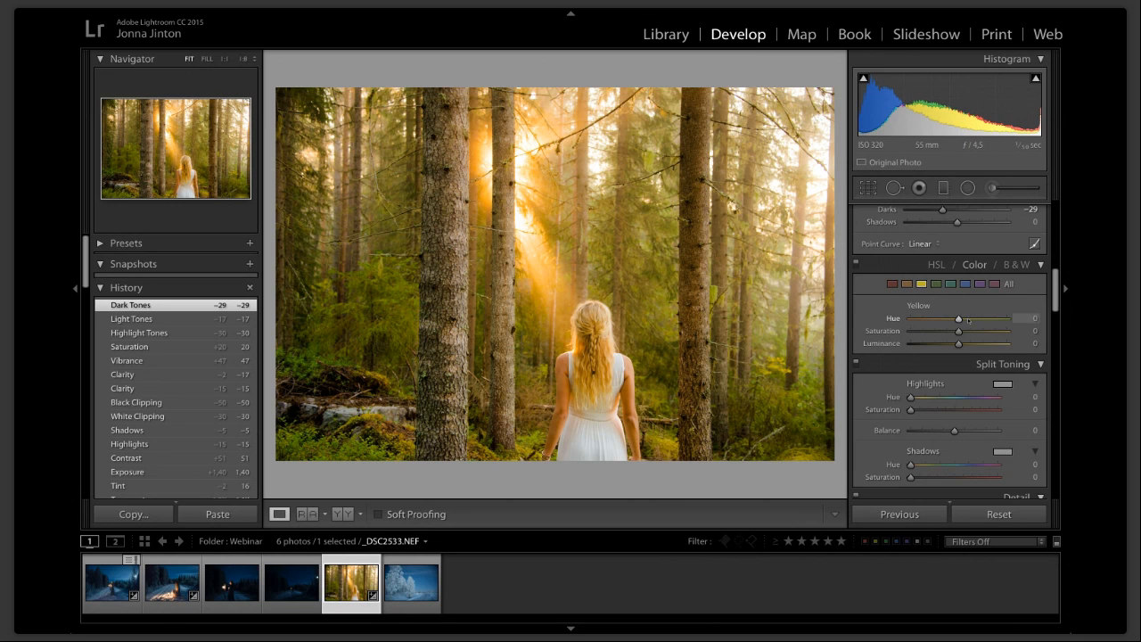
mouse_move(969, 321)
mouse_down()
mouse_move(931, 323)
mouse_move(954, 321)
mouse_up()
click(970, 322)
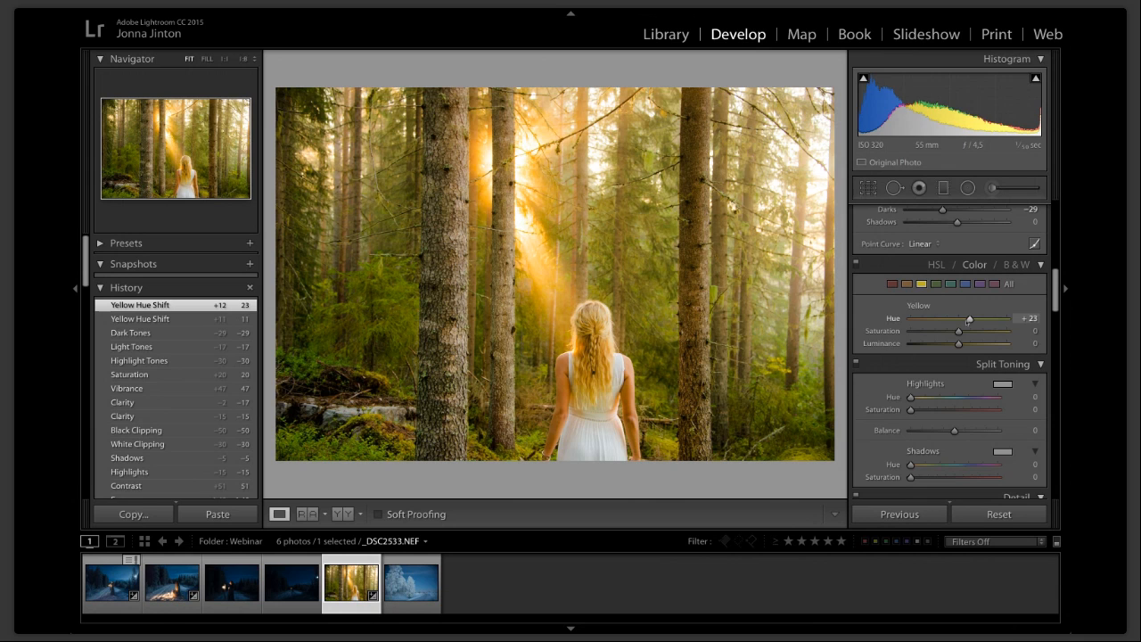
drag(967, 321, 965, 321)
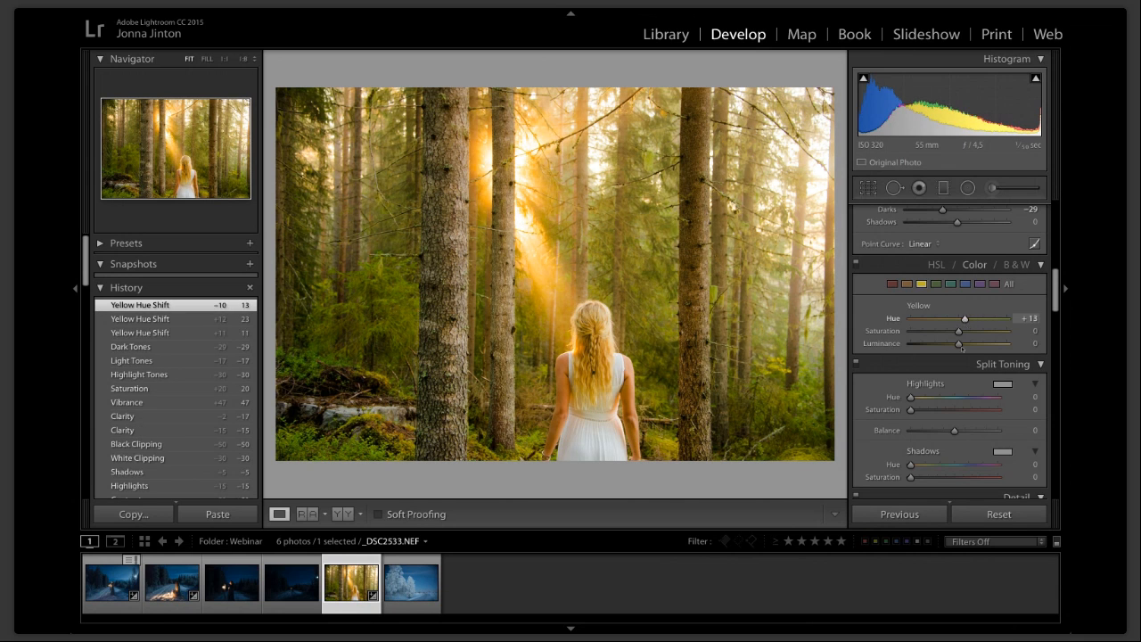
mouse_move(958, 333)
mouse_down()
mouse_move(968, 334)
mouse_move(931, 333)
mouse_move(970, 333)
mouse_up()
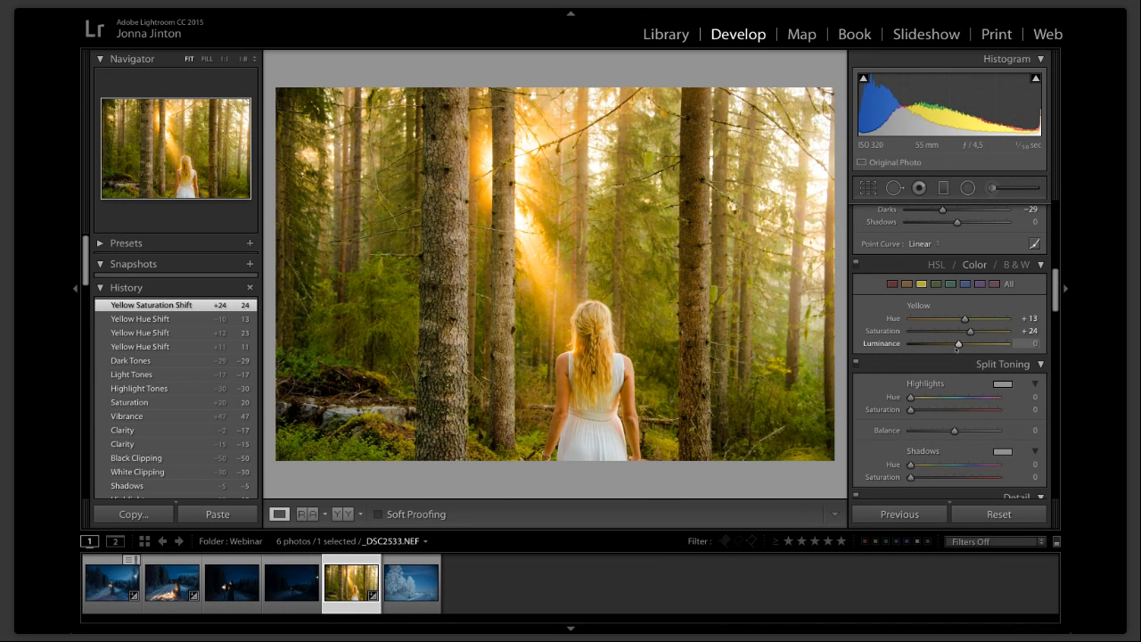
Set the split toning Saturation of the forest photo's highlights to 17.
scroll(956, 325, down, 2)
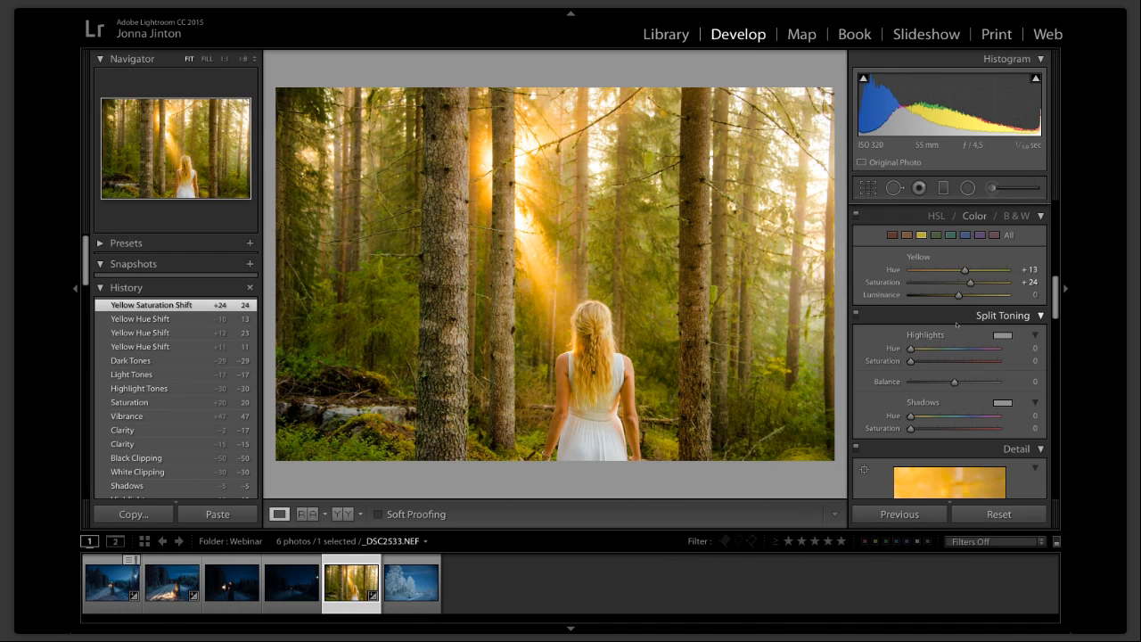
scroll(904, 349, down, 1)
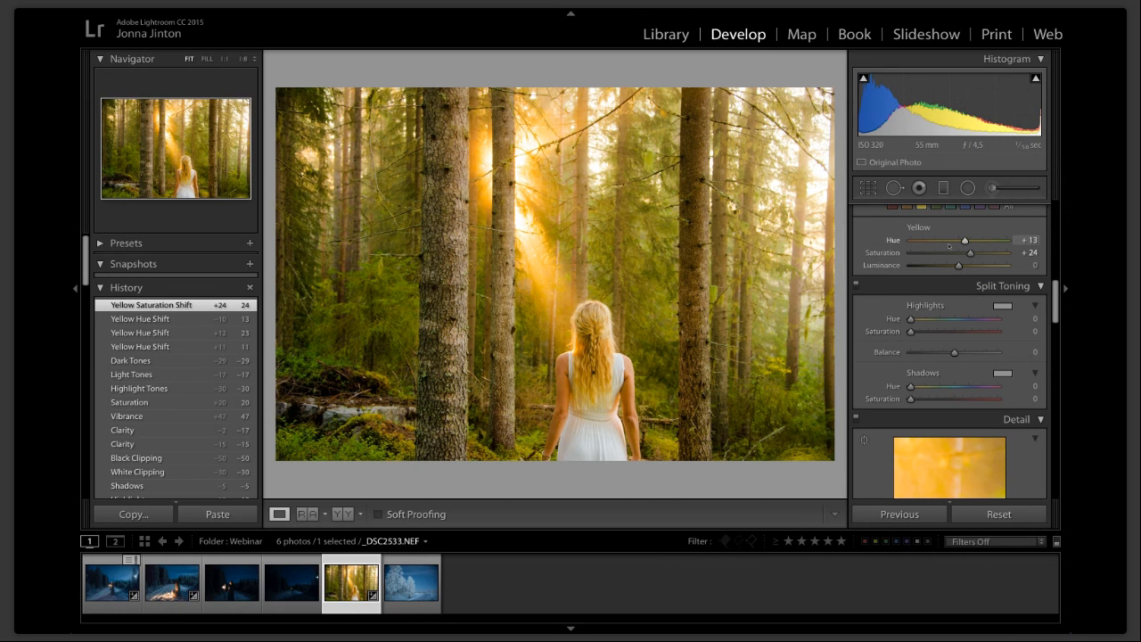
scroll(955, 233, down, 1)
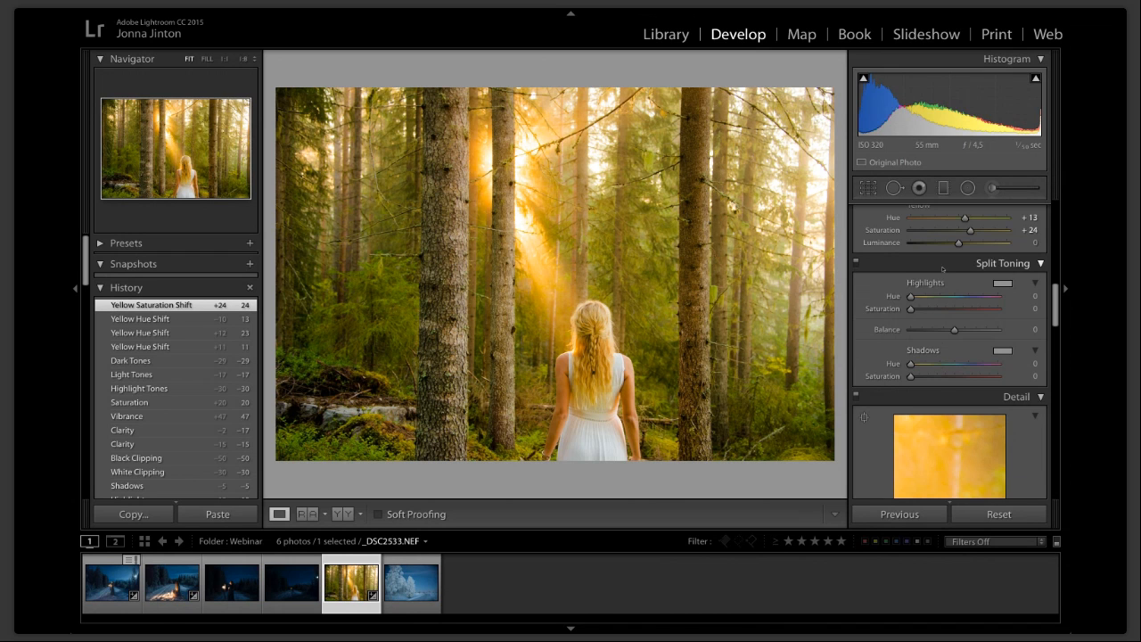
scroll(942, 268, down, 1)
scroll(942, 268, down, 1)
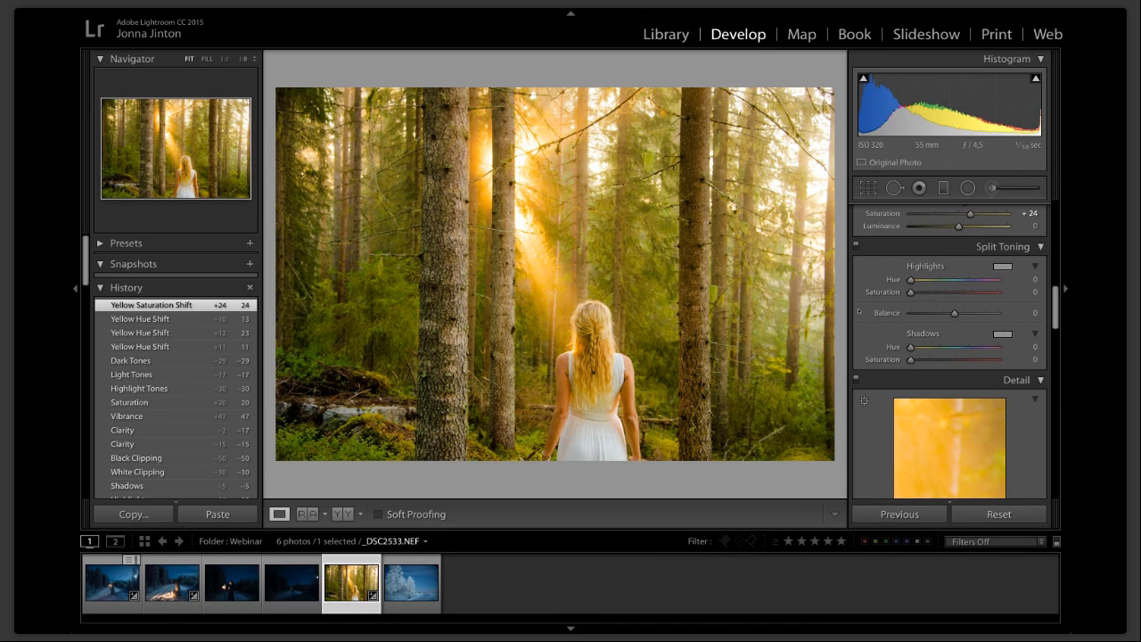
drag(910, 292, 926, 292)
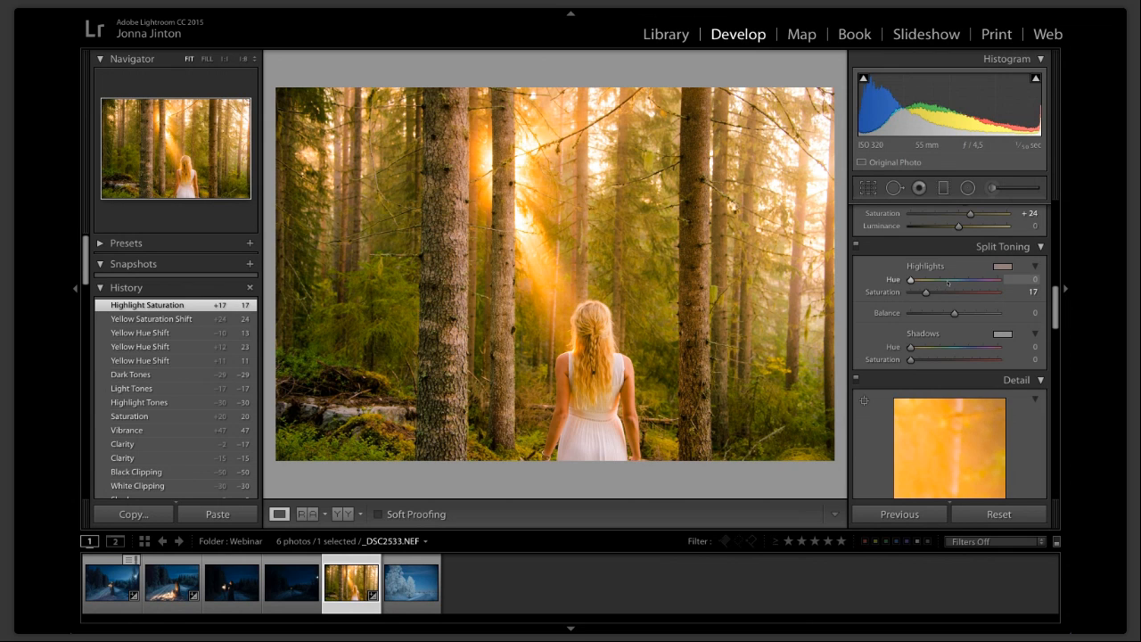
Set the split toning Hue of the forest photo's highlights to 260 and the Balance to +86.
drag(911, 282, 991, 313)
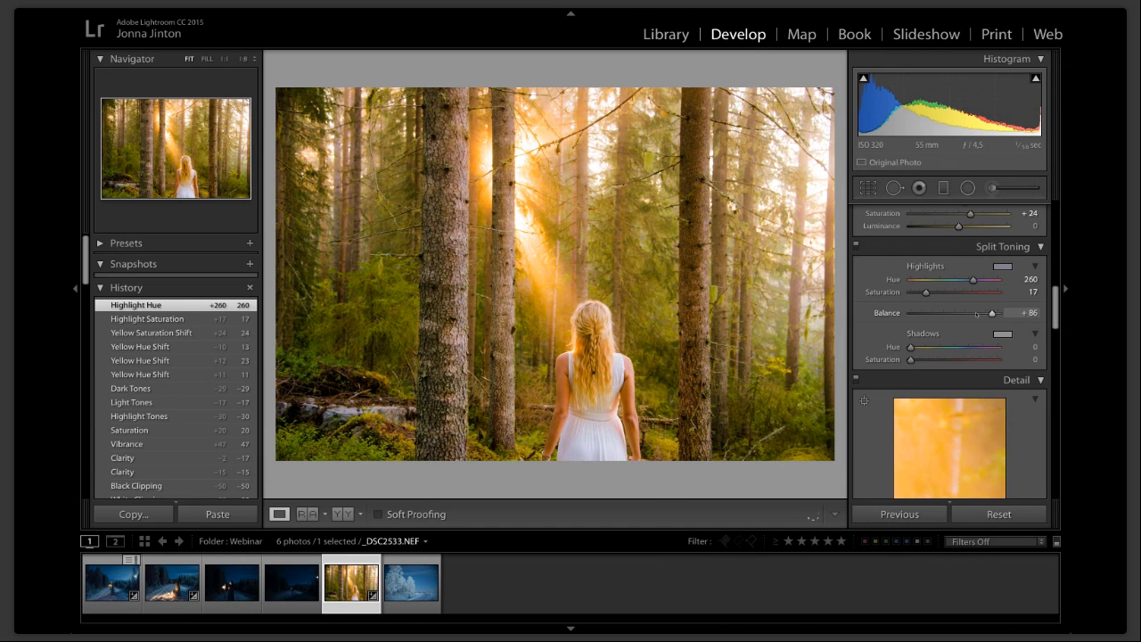
Set the split toning of the forest photo's shadows to Saturation 49 and Hue 79.
scroll(976, 314, down, 3)
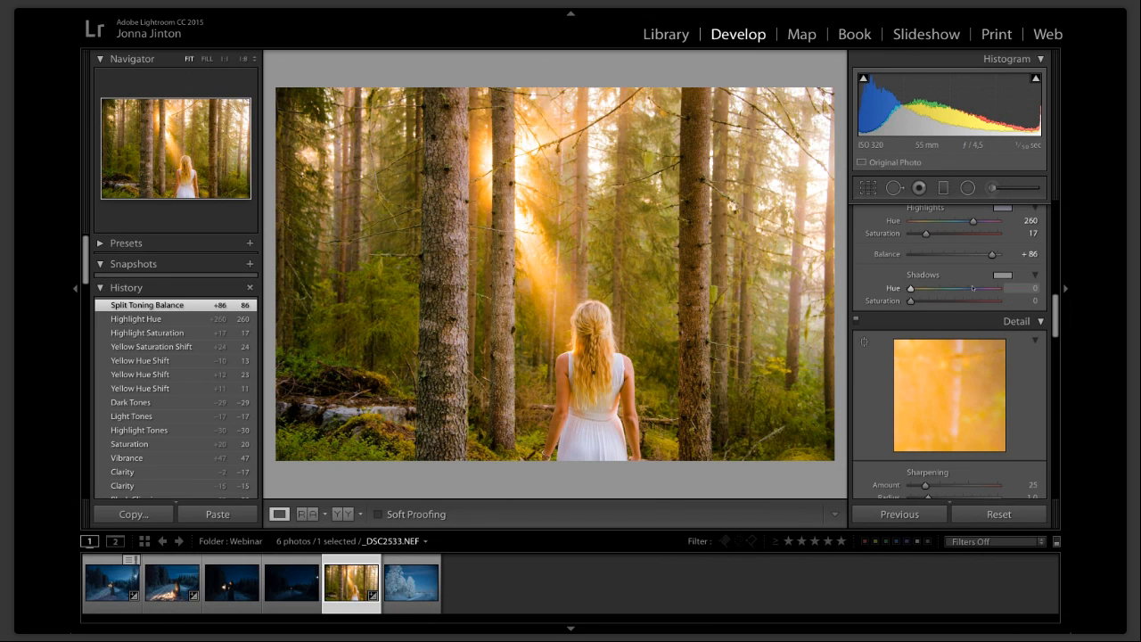
scroll(980, 283, down, 2)
scroll(945, 292, up, 2)
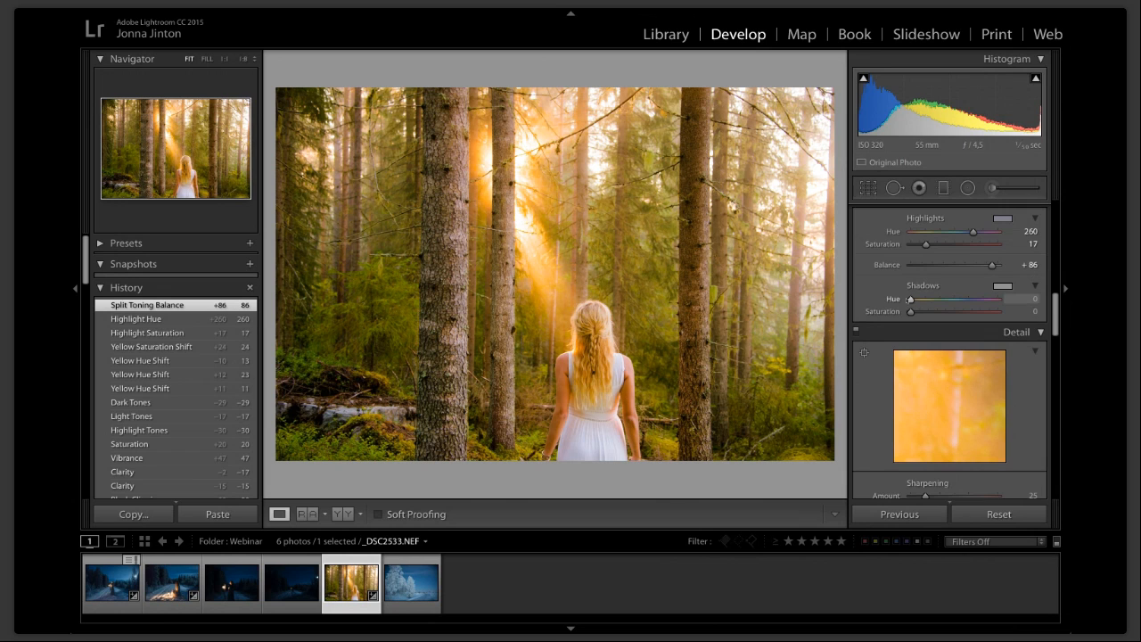
scroll(910, 299, up, 1)
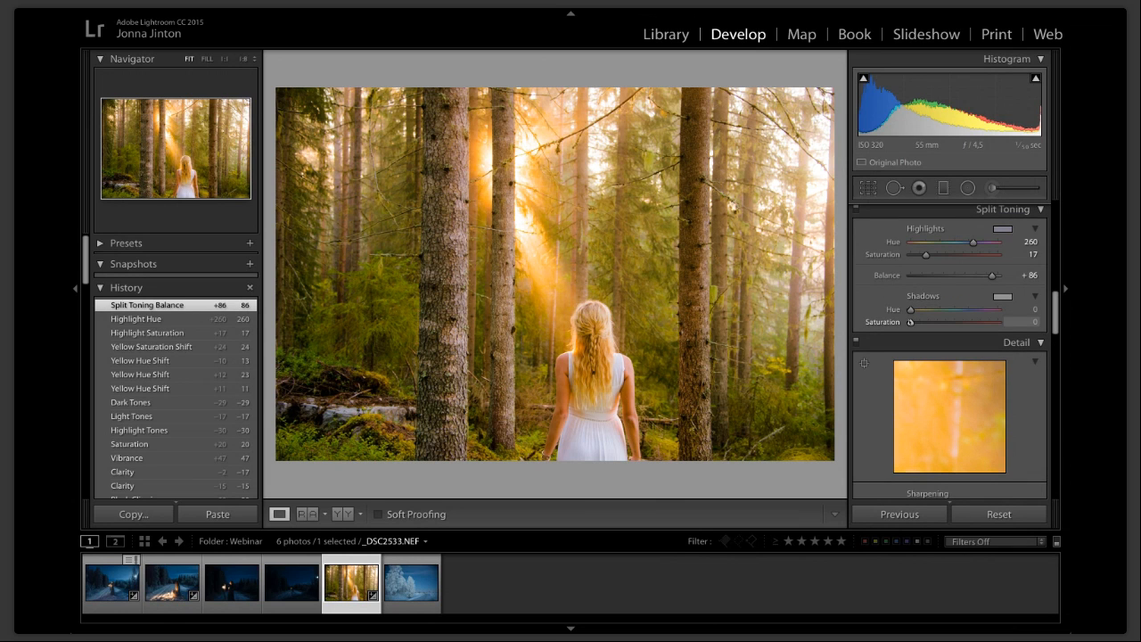
click(950, 322)
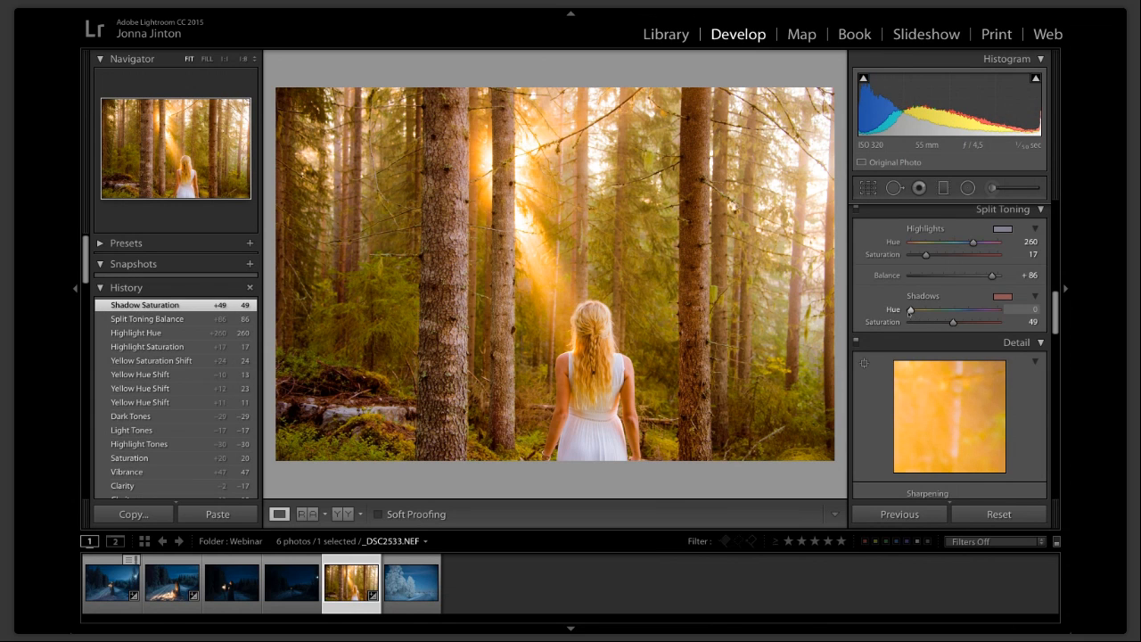
mouse_move(909, 311)
mouse_down()
mouse_move(931, 311)
mouse_move(909, 328)
mouse_move(929, 312)
mouse_up()
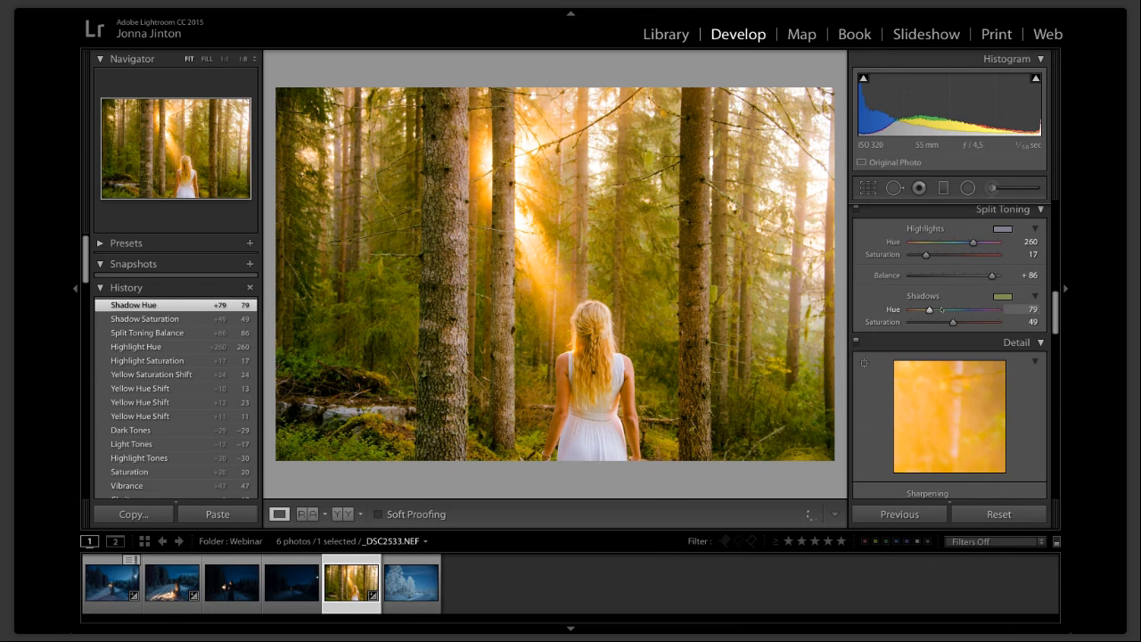
Centre the Detail preview on the woman's braided hair at close-up magnification for judging sharpness.
scroll(941, 310, down, 3)
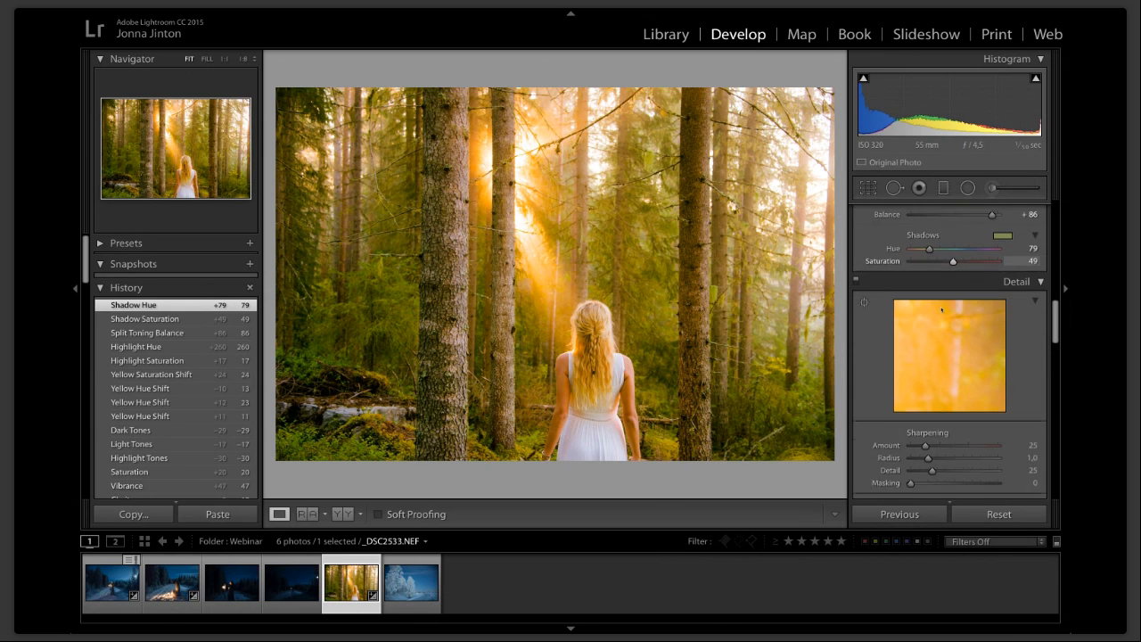
scroll(941, 307, down, 2)
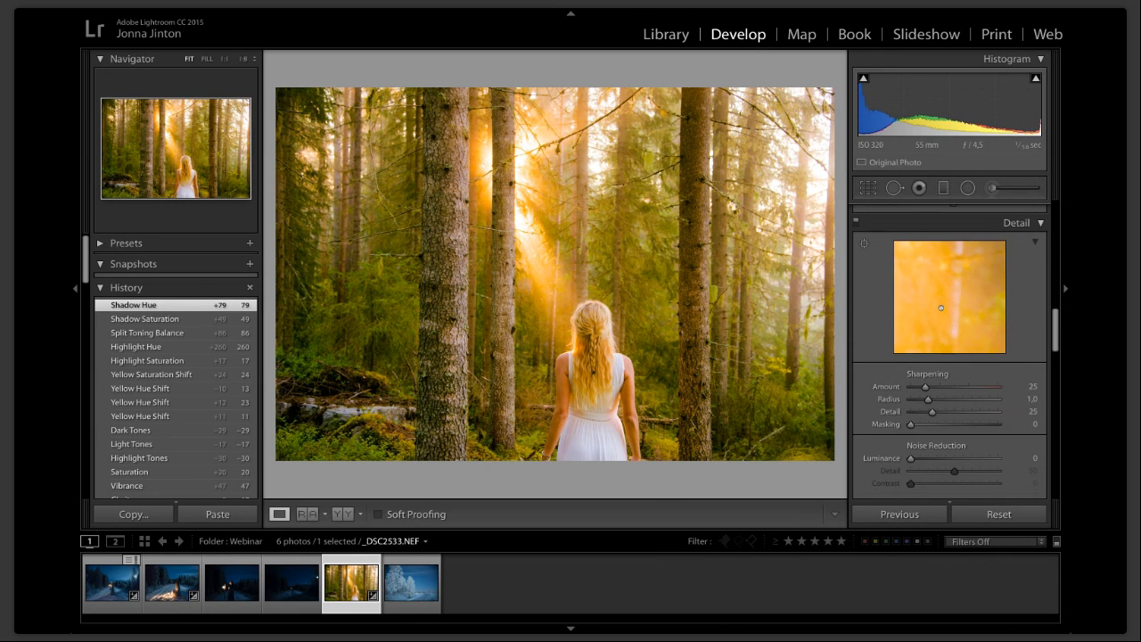
scroll(940, 307, down, 1)
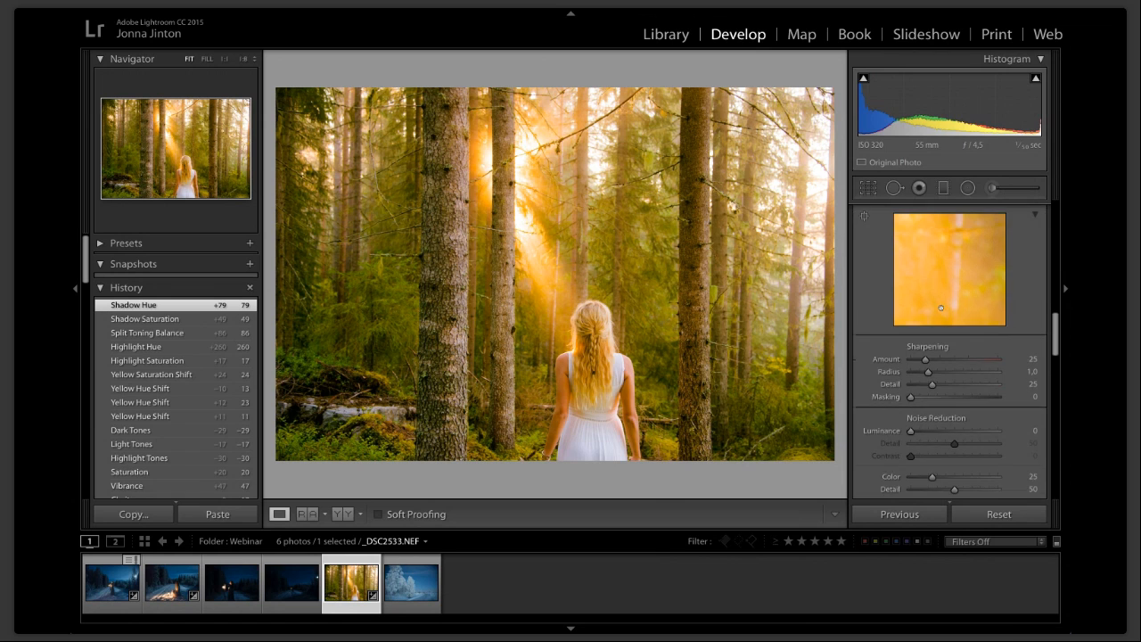
scroll(940, 308, down, 2)
scroll(941, 308, down, 3)
scroll(941, 308, up, 9)
scroll(941, 309, up, 1)
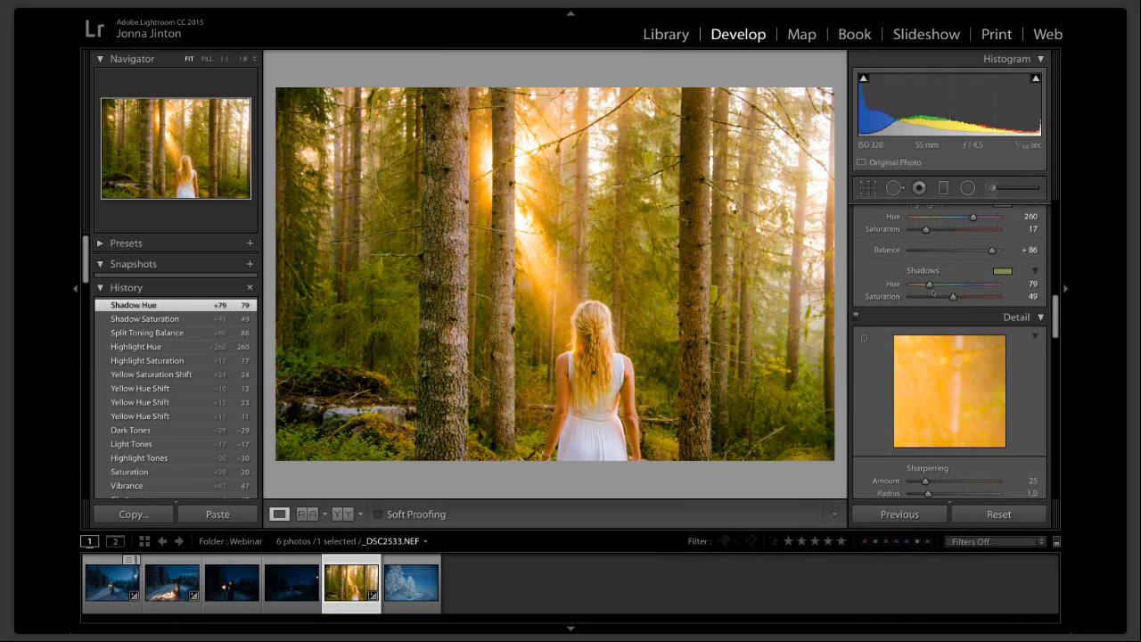
scroll(936, 294, down, 4)
scroll(932, 290, down, 1)
scroll(932, 291, up, 1)
scroll(932, 291, down, 1)
scroll(932, 291, up, 1)
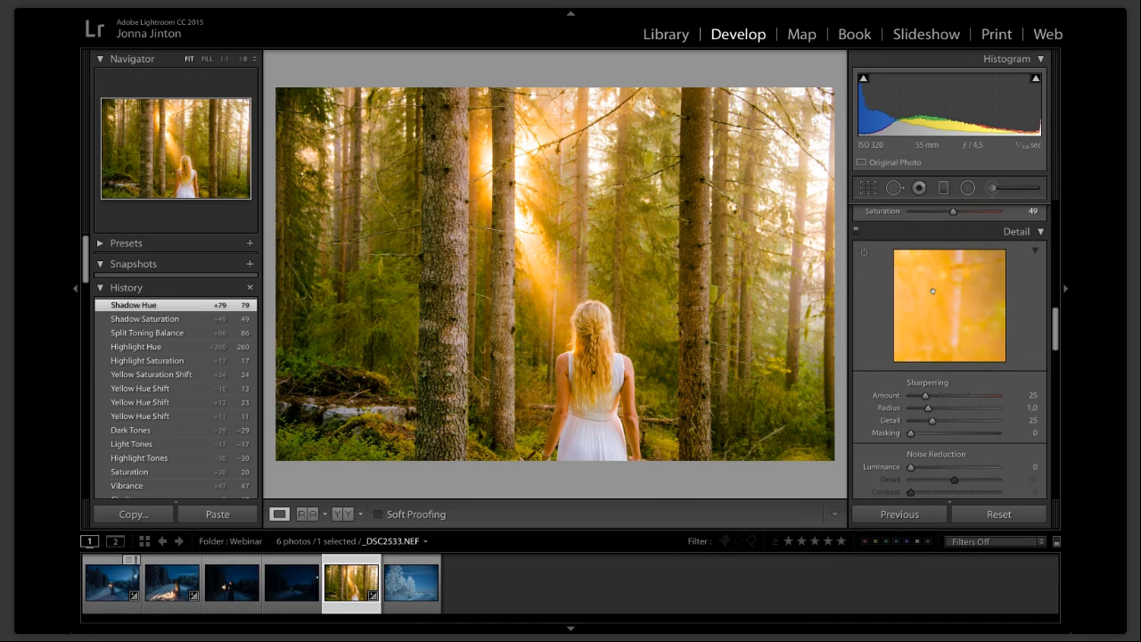
scroll(934, 298, down, 3)
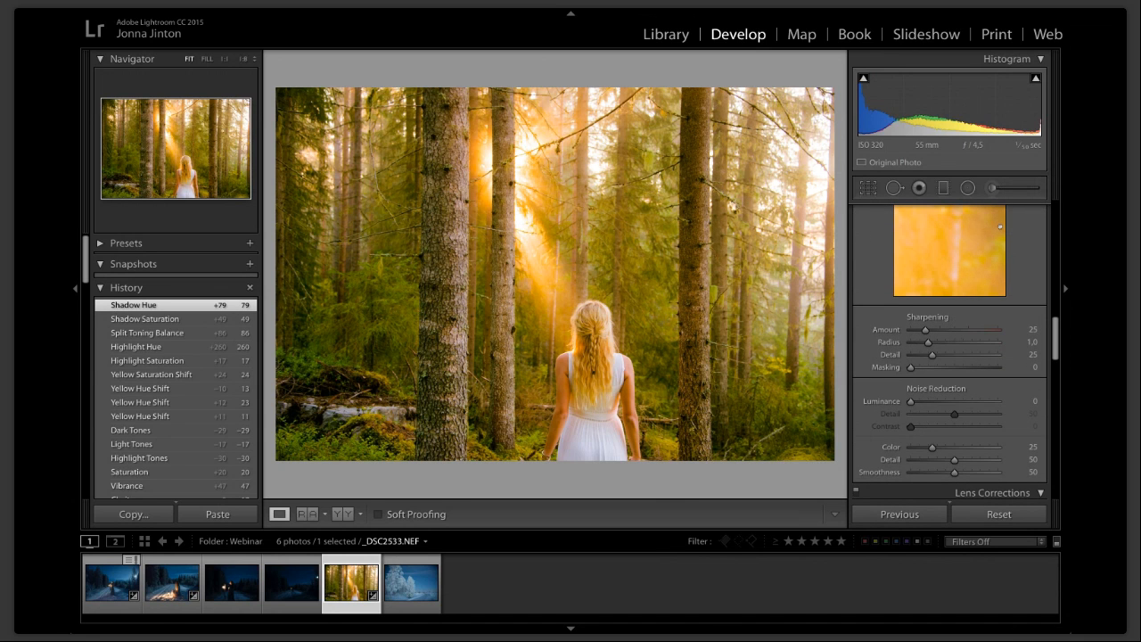
click(963, 268)
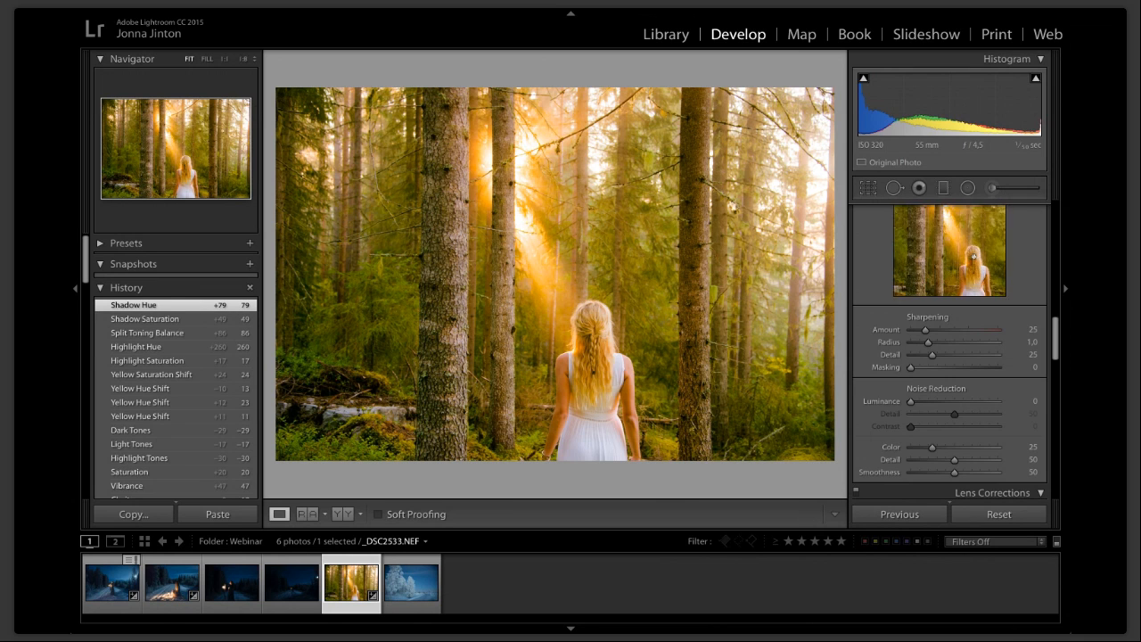
click(973, 256)
drag(974, 257, 959, 288)
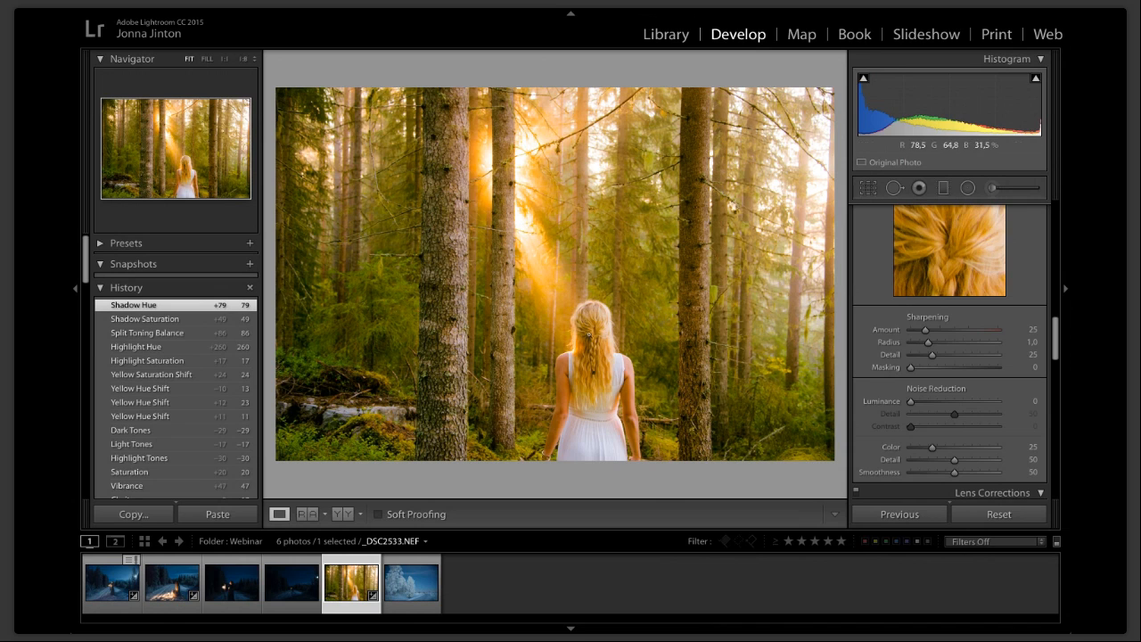
drag(942, 274, 952, 287)
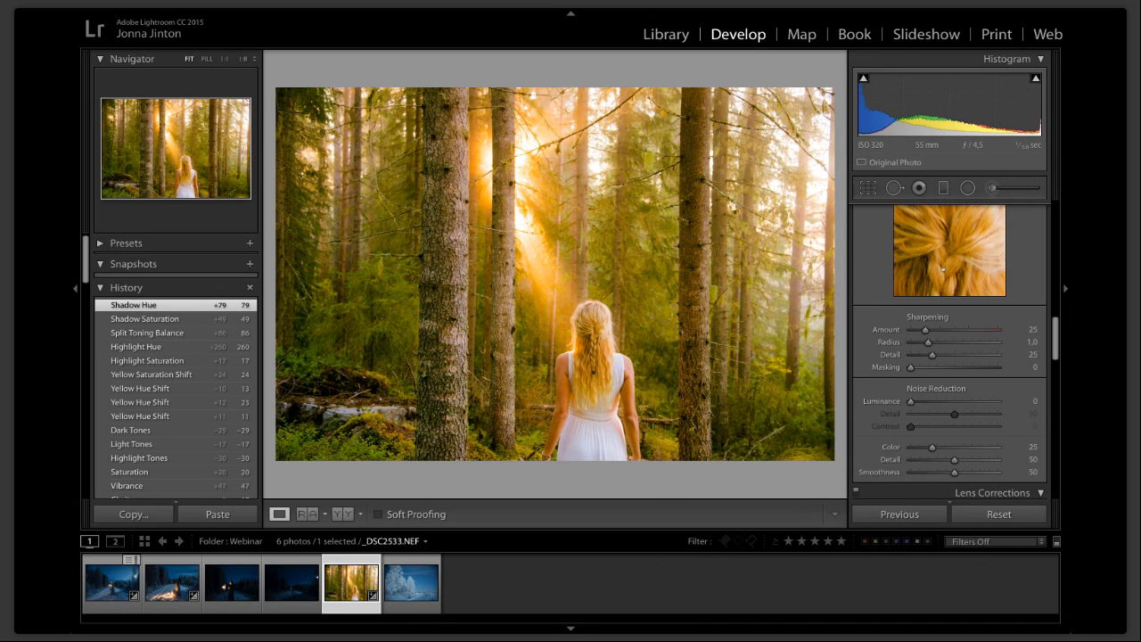
Set the forest photo's sharpening Amount to 78 and Detail to 45, keeping the Radius at 1.0.
drag(949, 331, 956, 330)
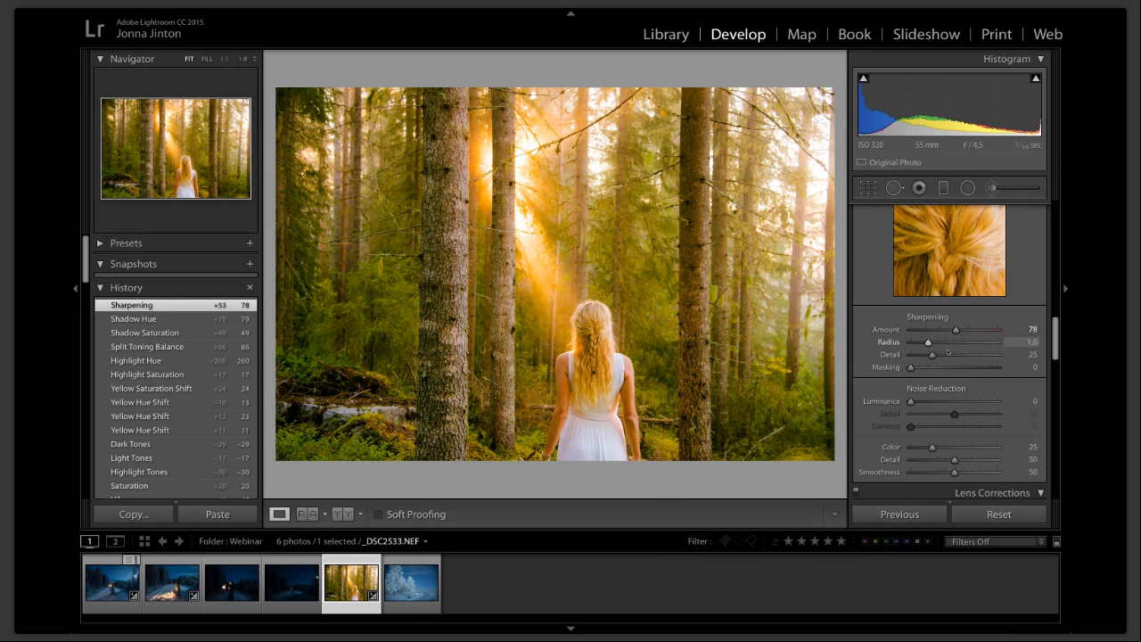
click(937, 343)
mouse_move(938, 343)
mouse_down()
mouse_move(926, 342)
mouse_move(949, 355)
mouse_up()
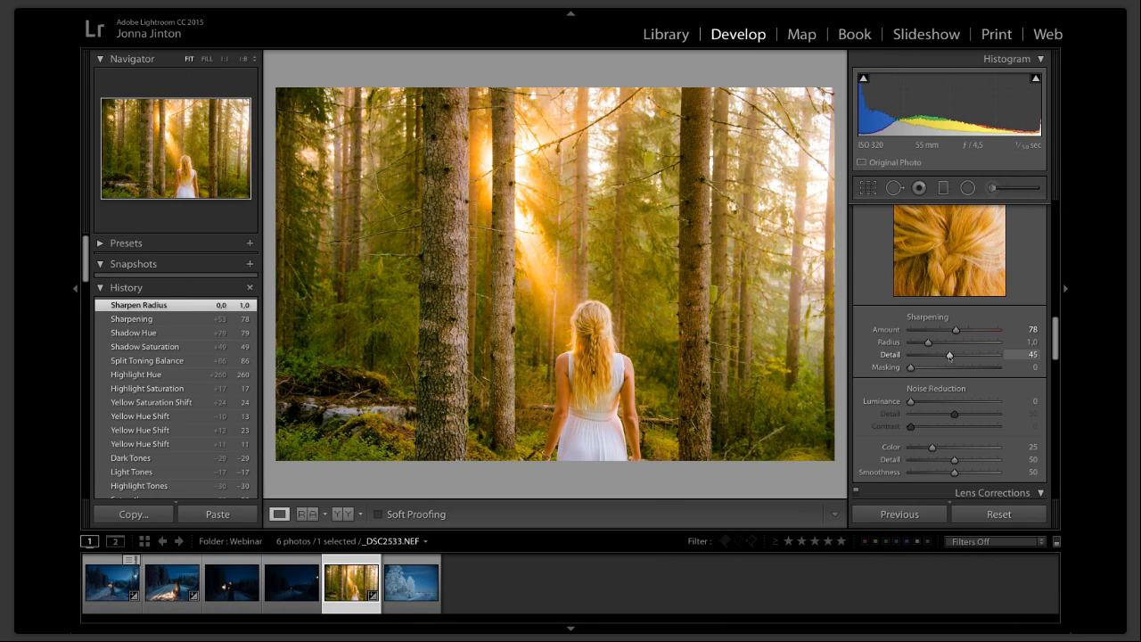
Set the forest photo's Luminance noise reduction to 49.
scroll(947, 355, down, 2)
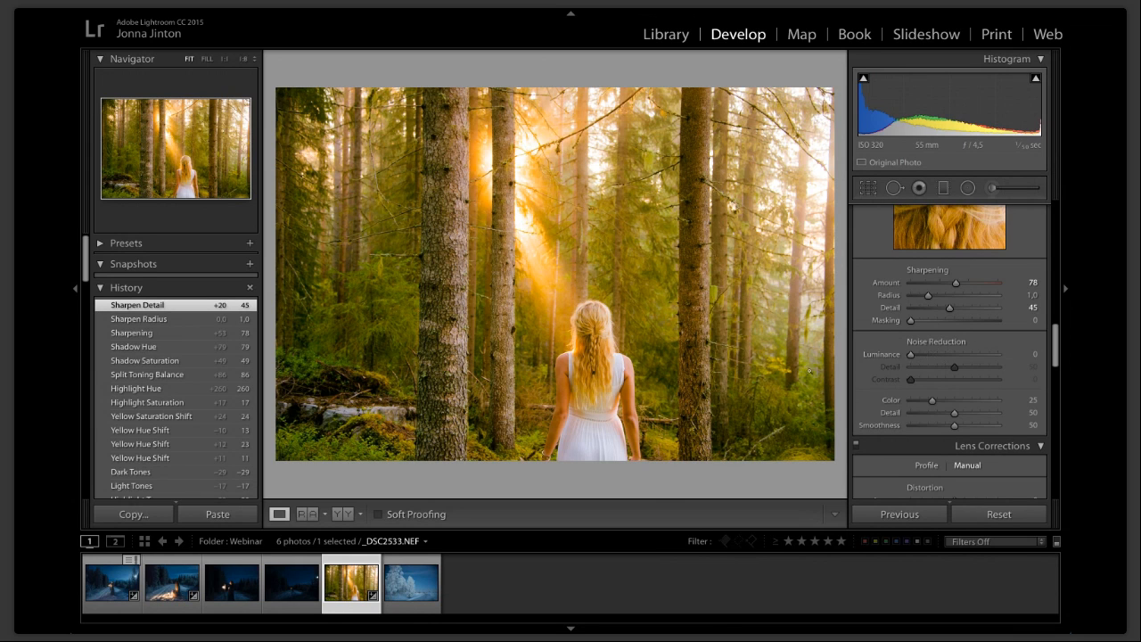
drag(910, 354, 950, 355)
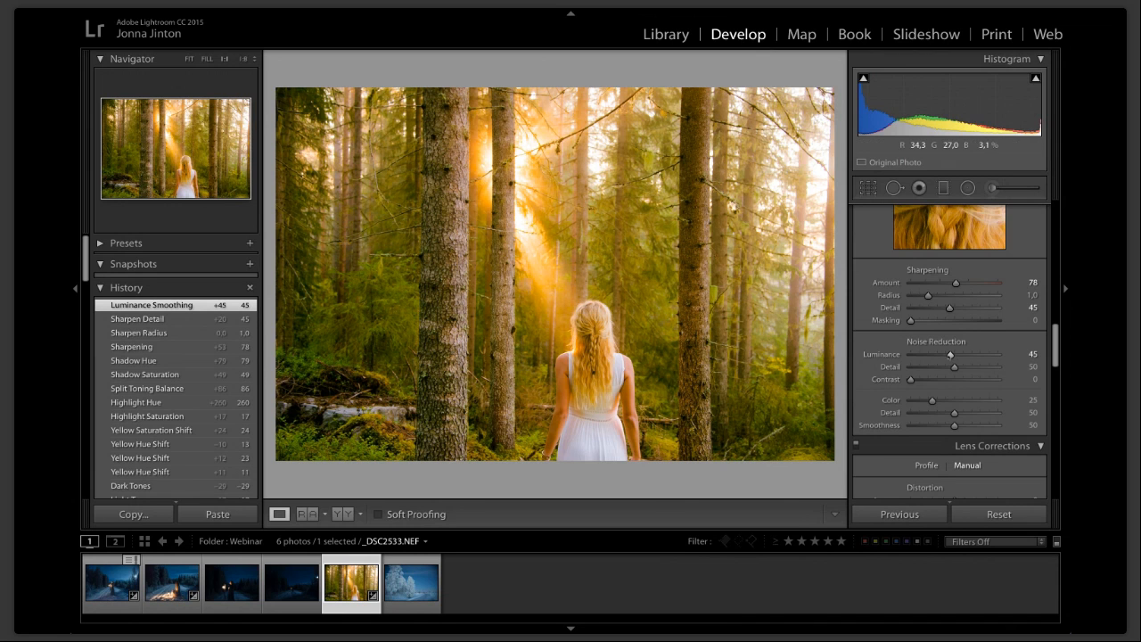
drag(950, 353, 952, 354)
Zoom in on the woman's hair and compare it with Luminance noise reduction at its minimum and back at 49.
click(589, 329)
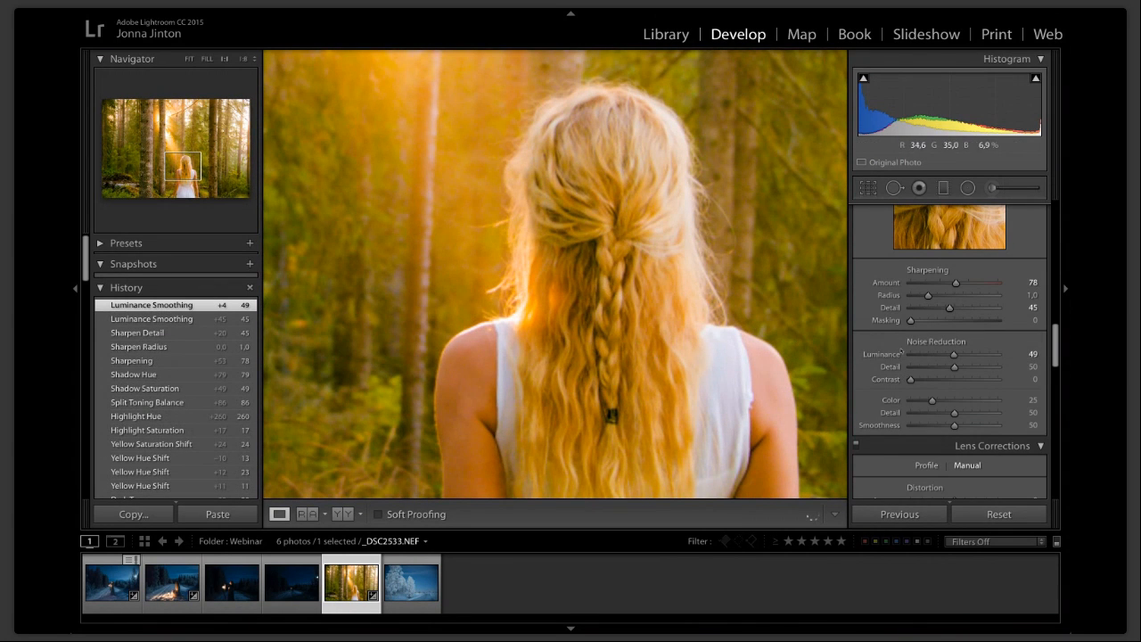
scroll(991, 361, down, 3)
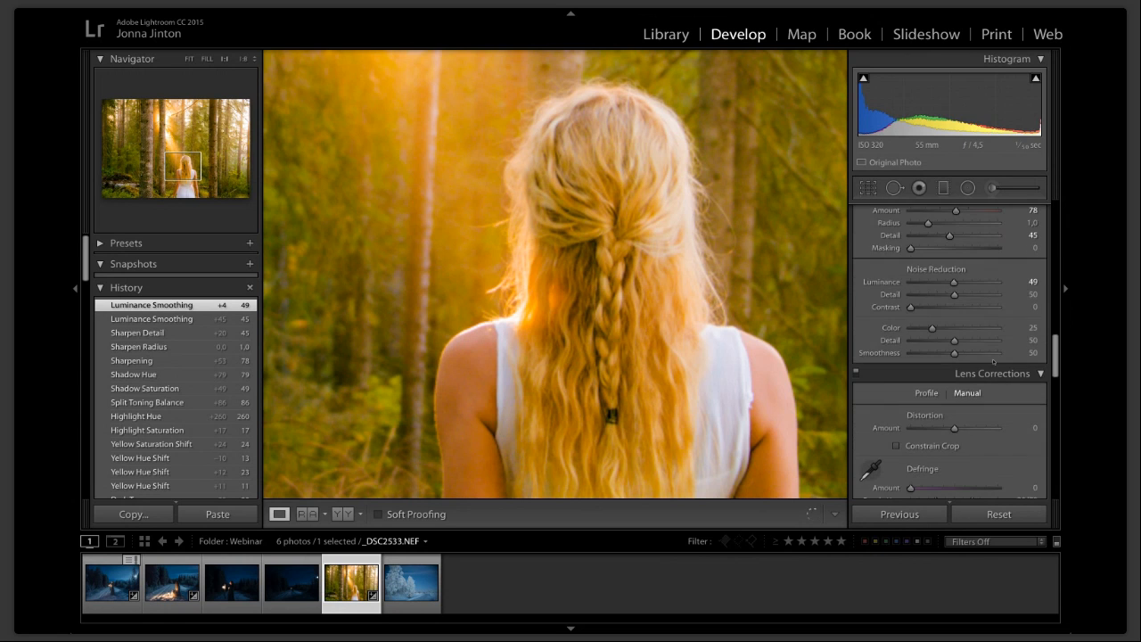
scroll(992, 361, down, 2)
scroll(971, 330, up, 3)
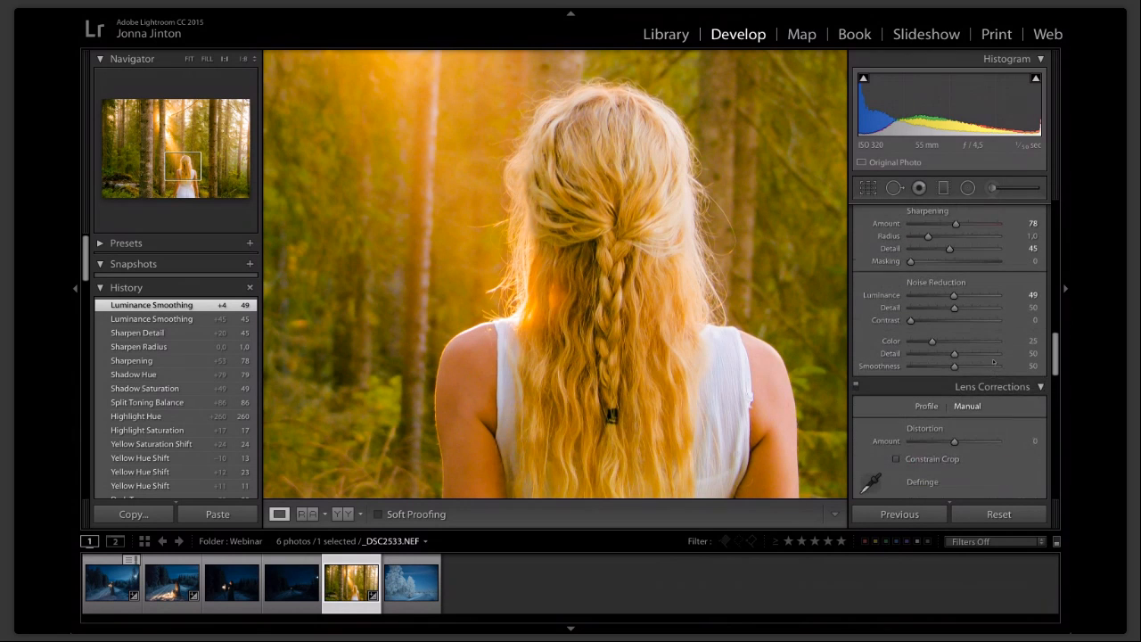
drag(952, 295, 907, 298)
drag(910, 295, 951, 296)
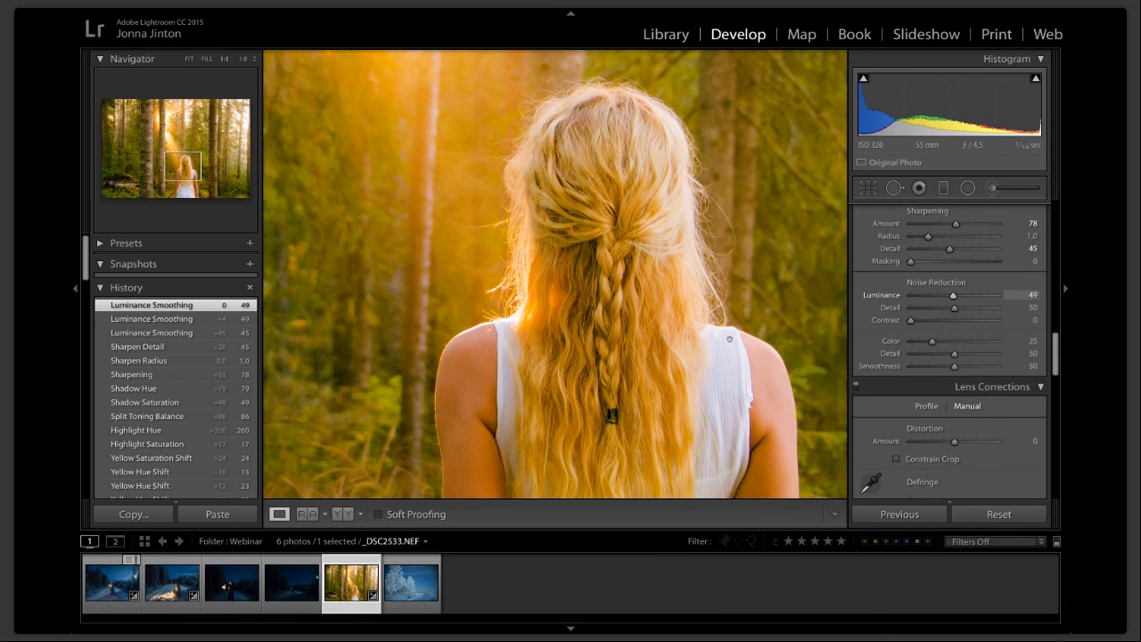
Set the Detail of the Luminance noise reduction to 94.
click(987, 307)
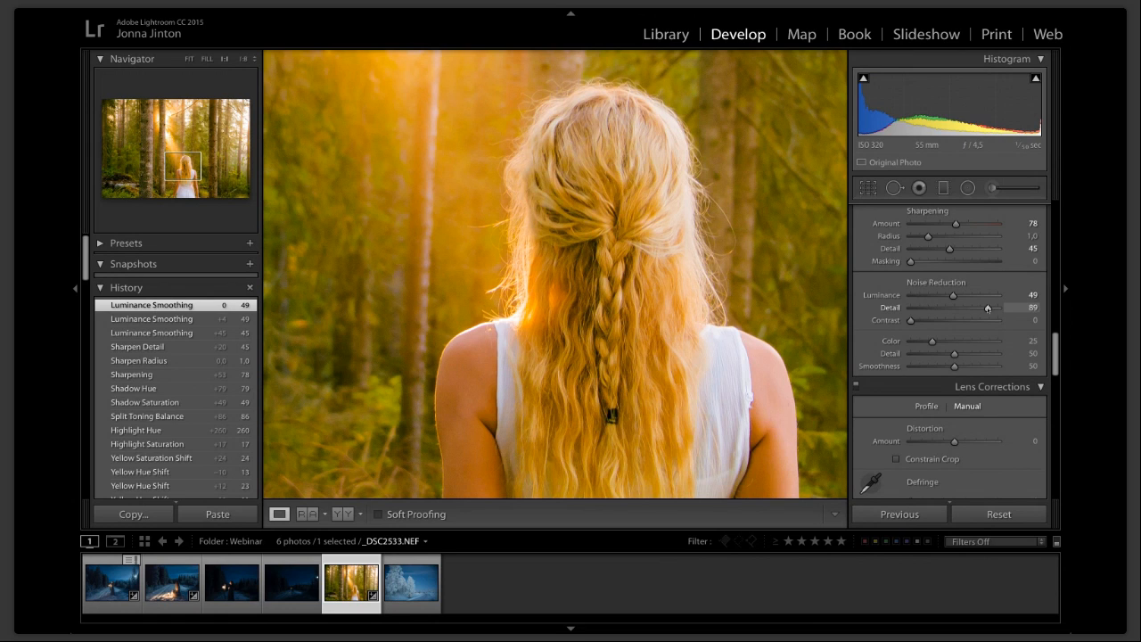
drag(986, 307, 992, 307)
Return to the full forest photo and set the lens correction Vignetting to Amount -22 and Midpoint 45.
scroll(962, 312, down, 1)
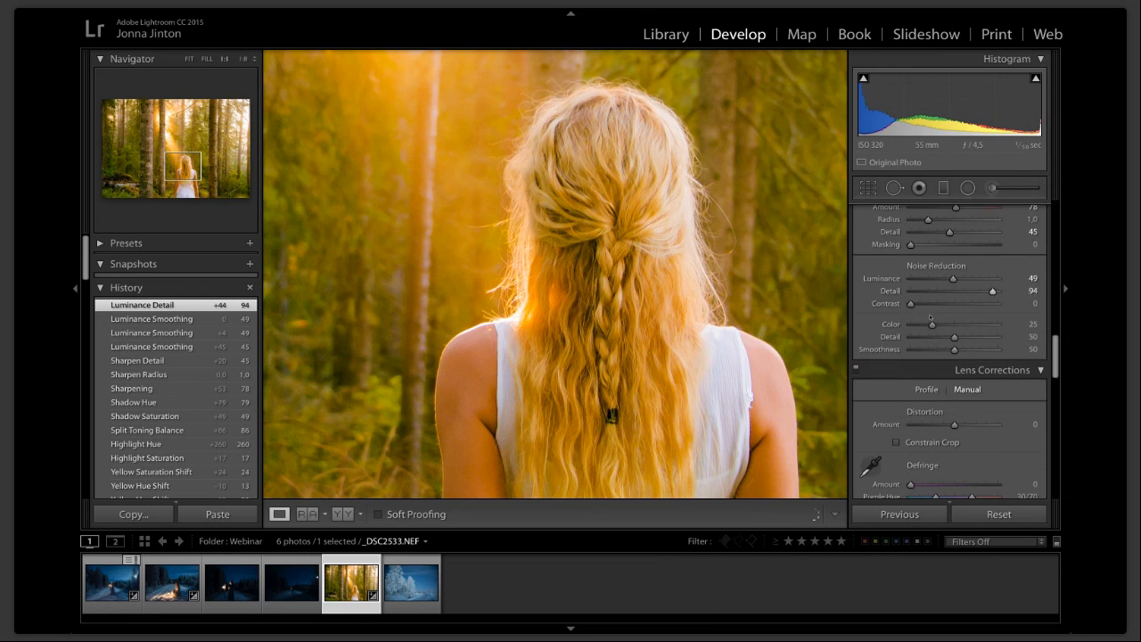
scroll(929, 316, down, 2)
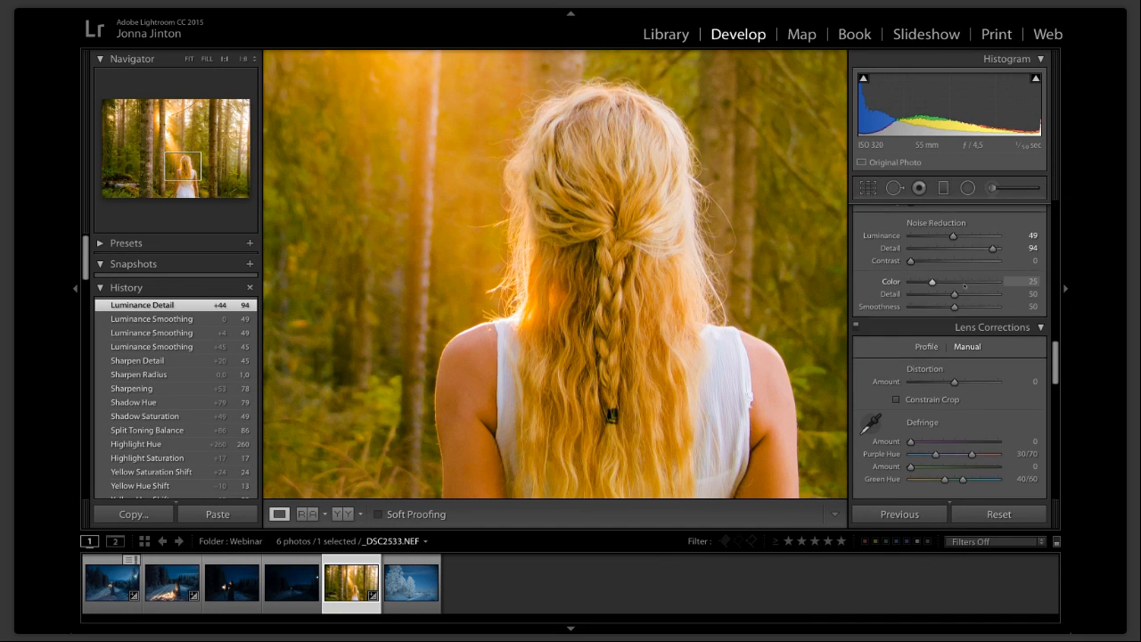
scroll(964, 286, down, 1)
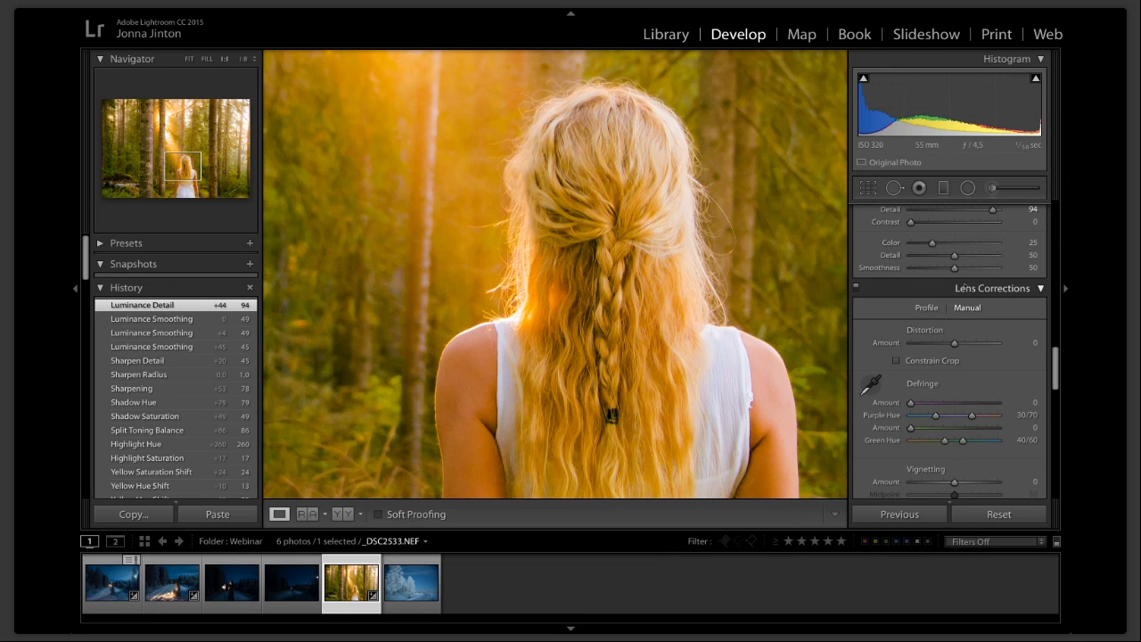
scroll(964, 285, down, 1)
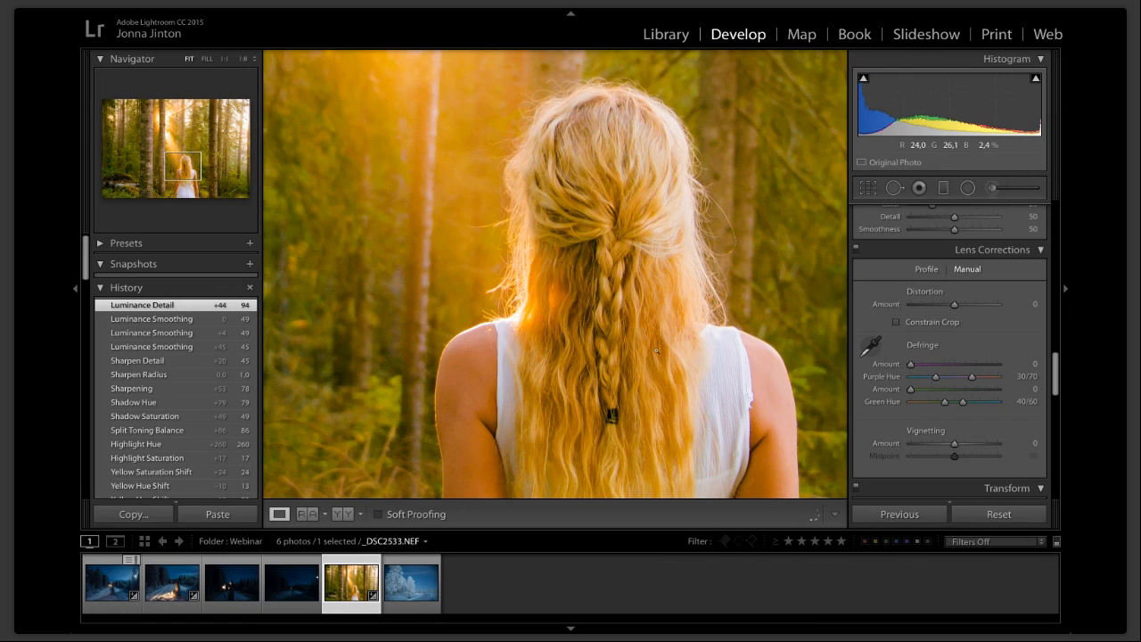
click(657, 350)
scroll(949, 339, down, 2)
scroll(958, 305, down, 1)
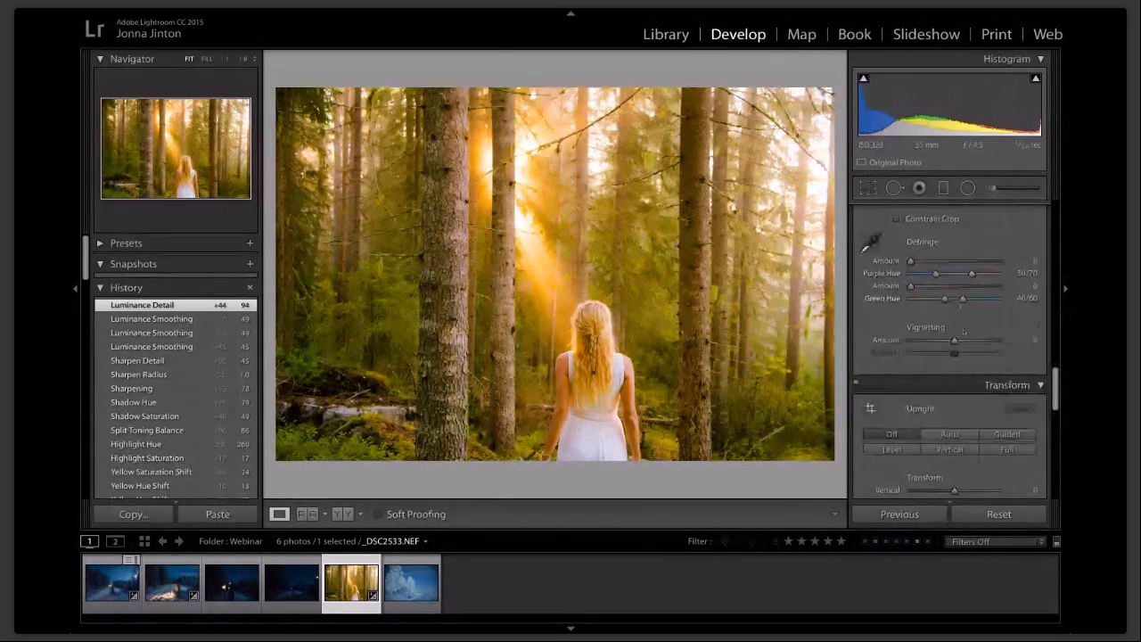
drag(954, 339, 944, 341)
mouse_move(943, 340)
mouse_down()
mouse_move(946, 354)
mouse_move(932, 353)
mouse_move(946, 353)
mouse_up()
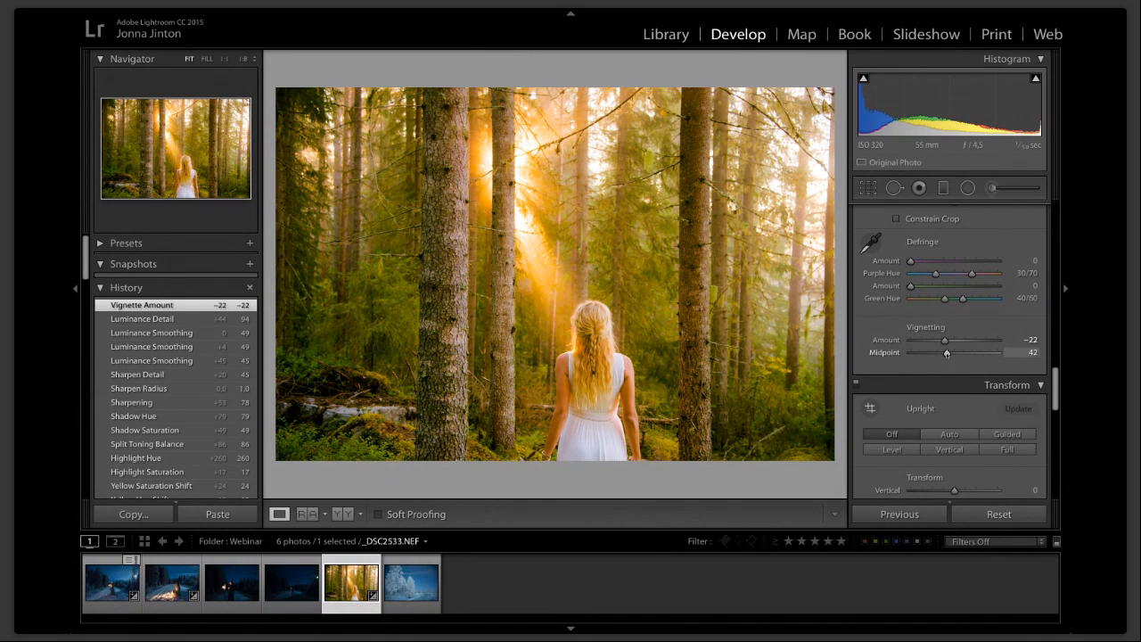
drag(946, 353, 949, 353)
Try the Dehaze effect on the forest photo and return its Amount to 0.
scroll(971, 323, down, 2)
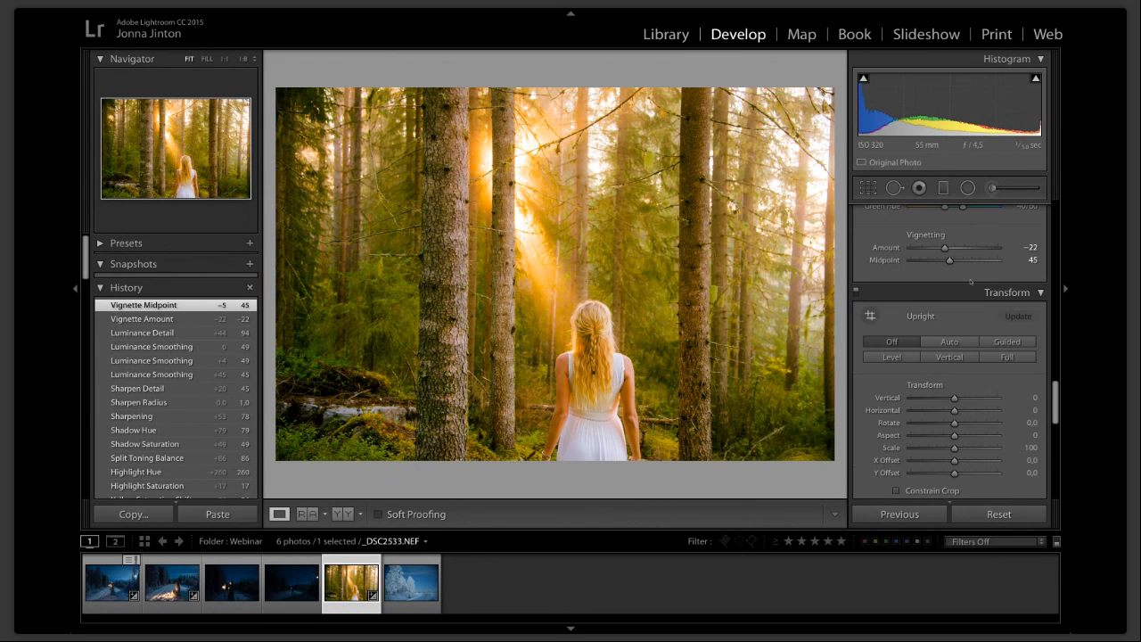
scroll(980, 277, down, 2)
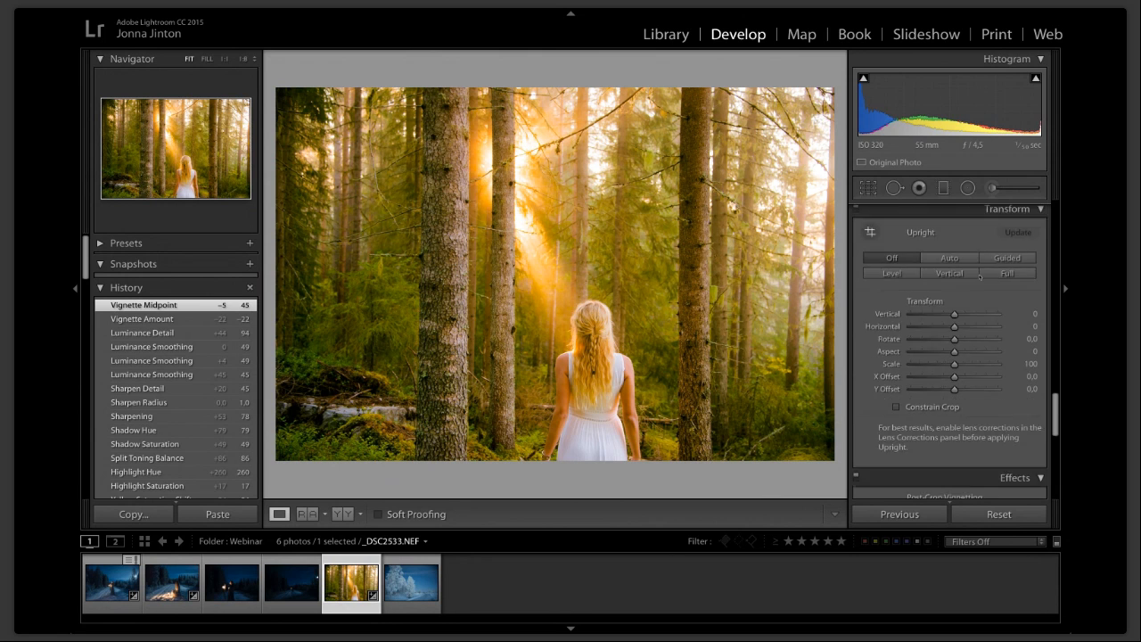
scroll(979, 277, down, 3)
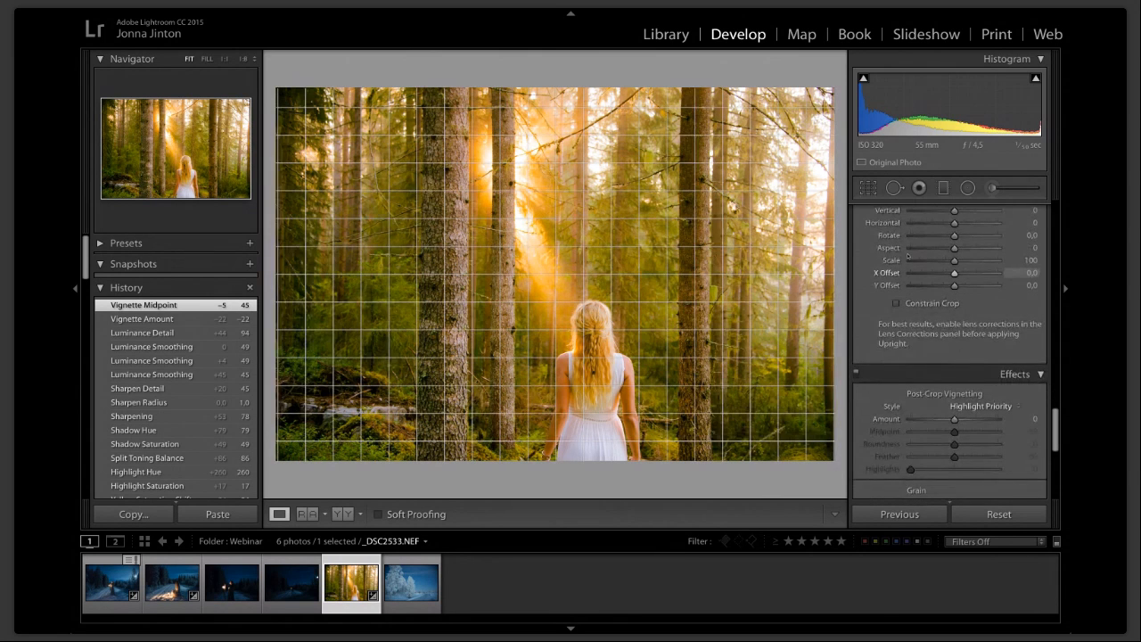
scroll(918, 321, down, 2)
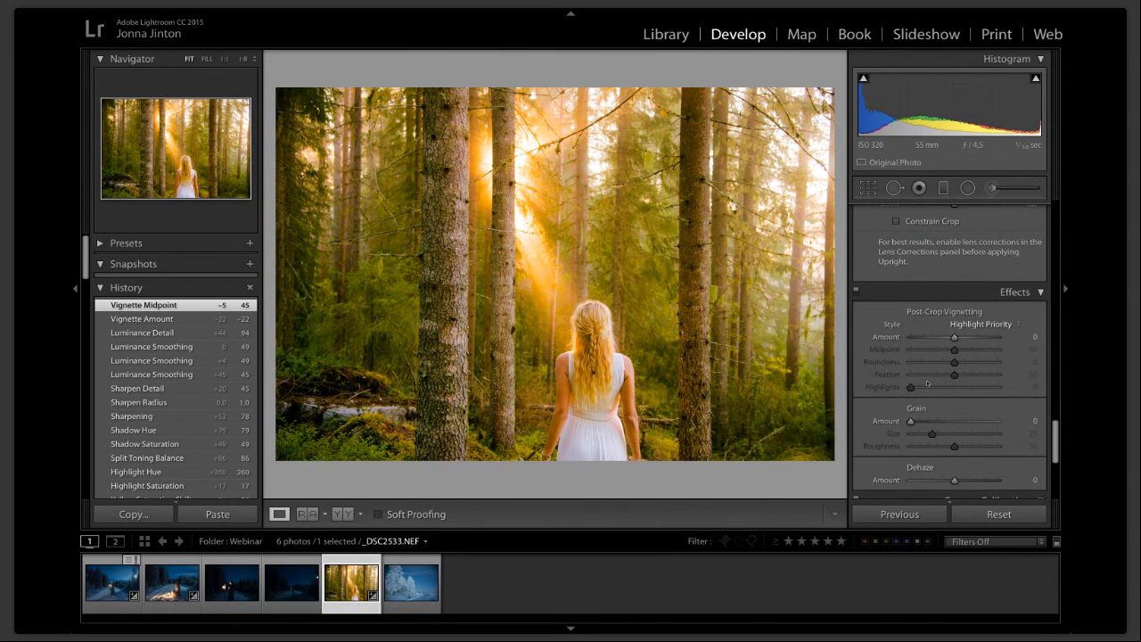
scroll(927, 383, down, 1)
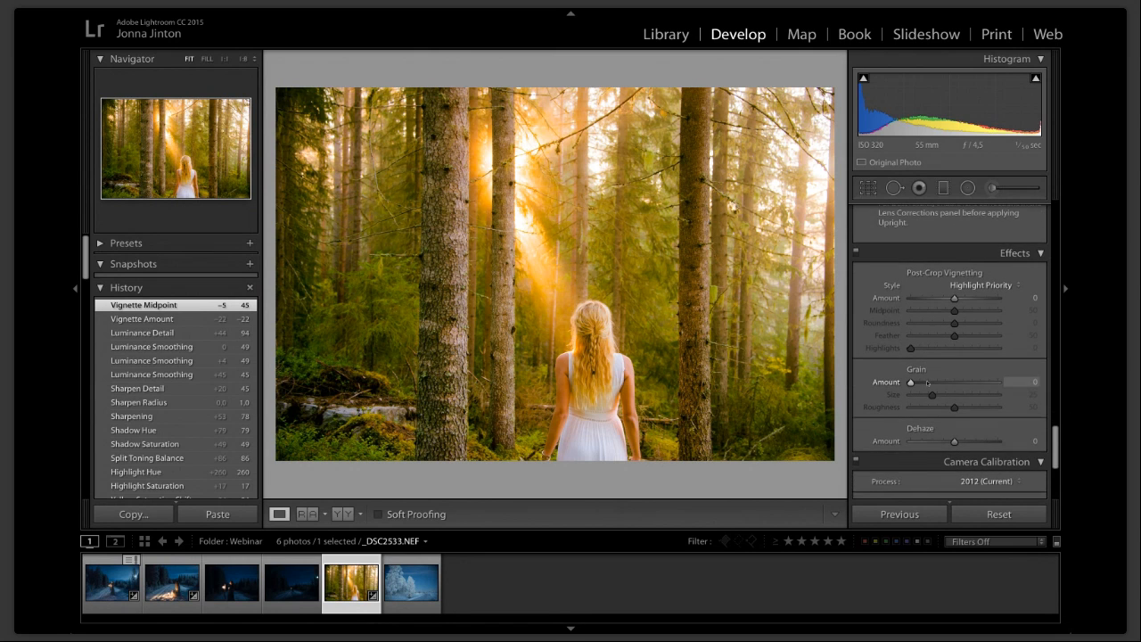
scroll(927, 383, down, 5)
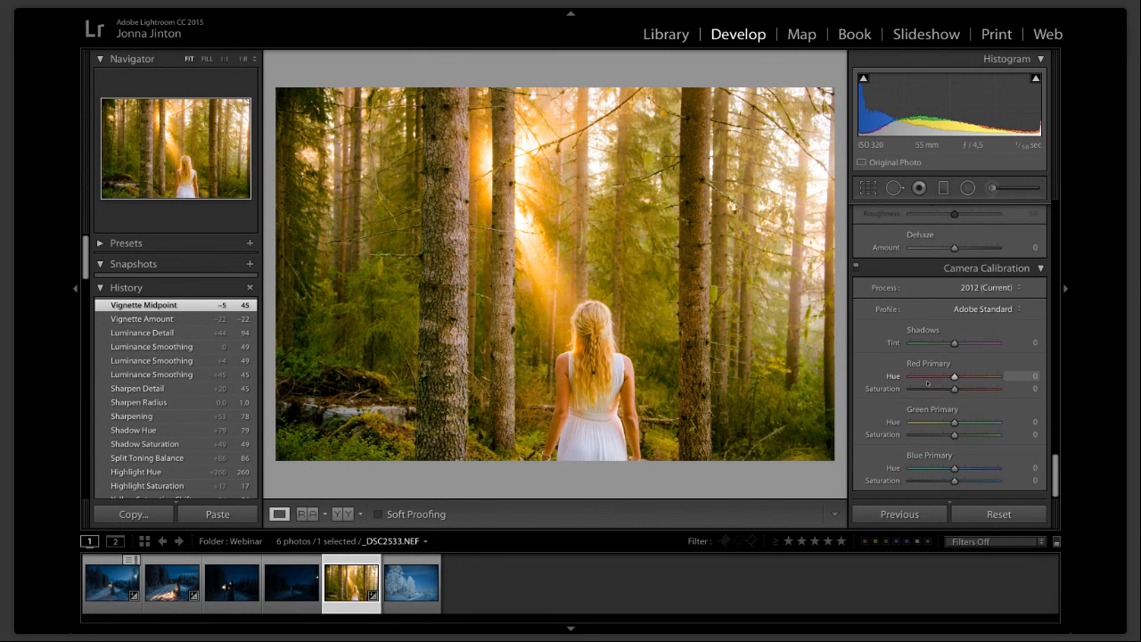
scroll(926, 382, up, 1)
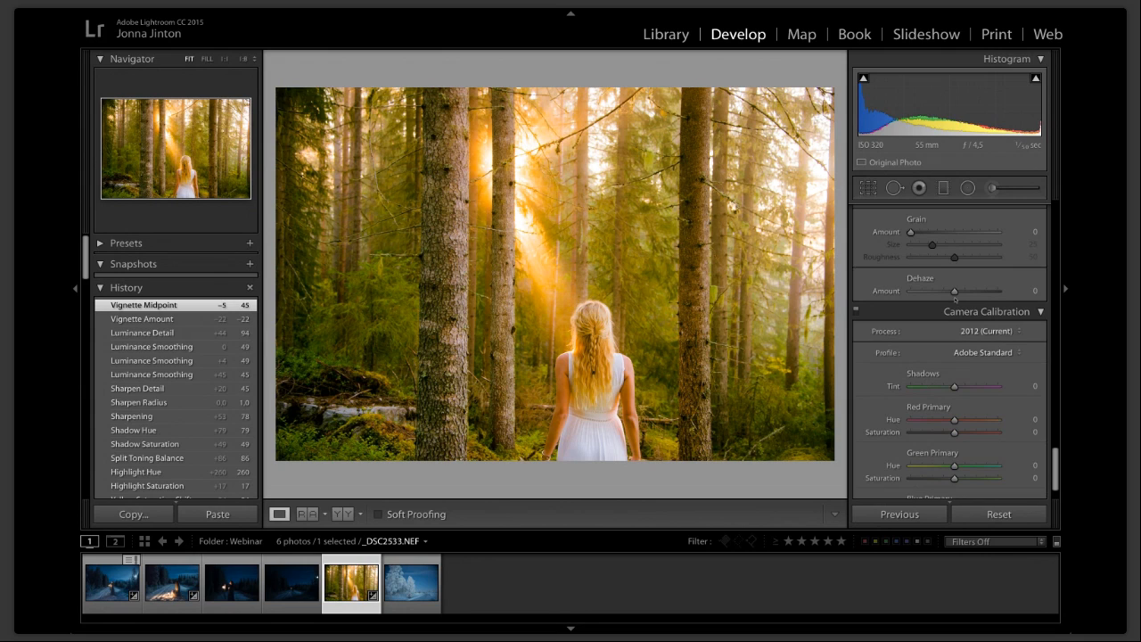
mouse_move(954, 292)
mouse_down()
mouse_move(963, 294)
mouse_move(953, 295)
mouse_up()
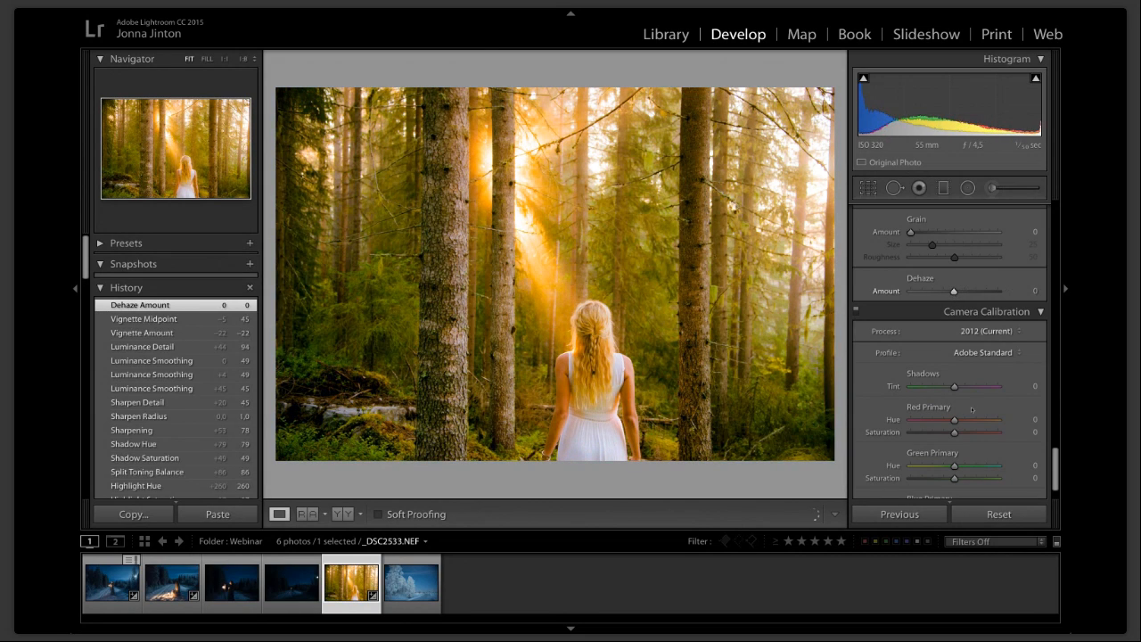
Set the Red Primary Saturation in the forest photo's camera calibration to -61.
scroll(995, 257, down, 2)
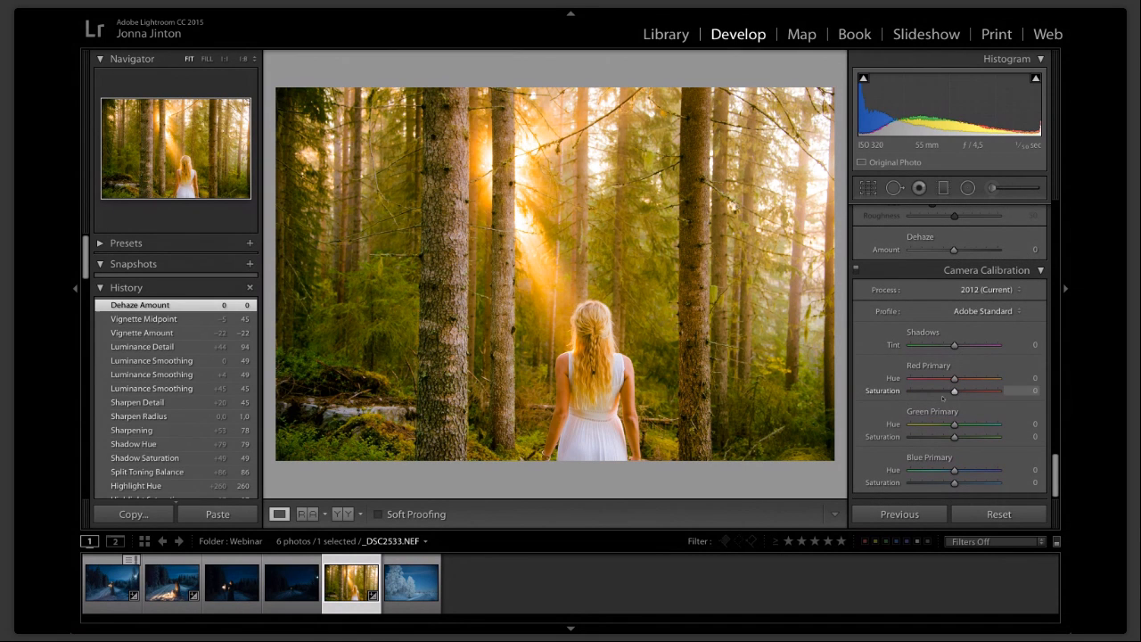
mouse_move(942, 395)
mouse_down()
mouse_move(933, 393)
mouse_move(942, 393)
mouse_up()
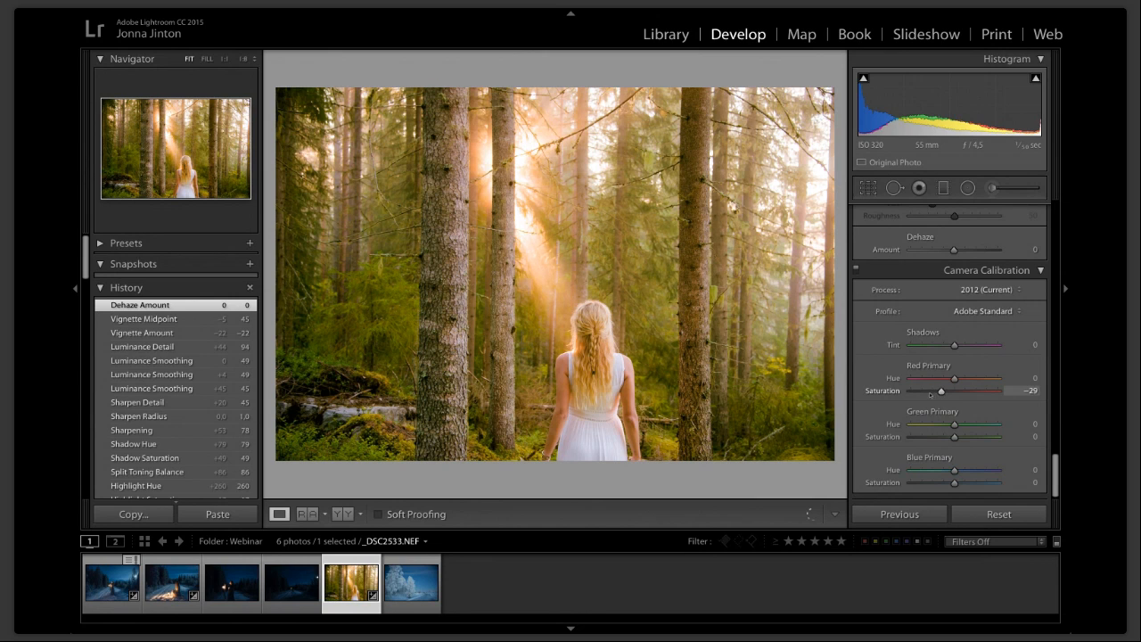
click(931, 392)
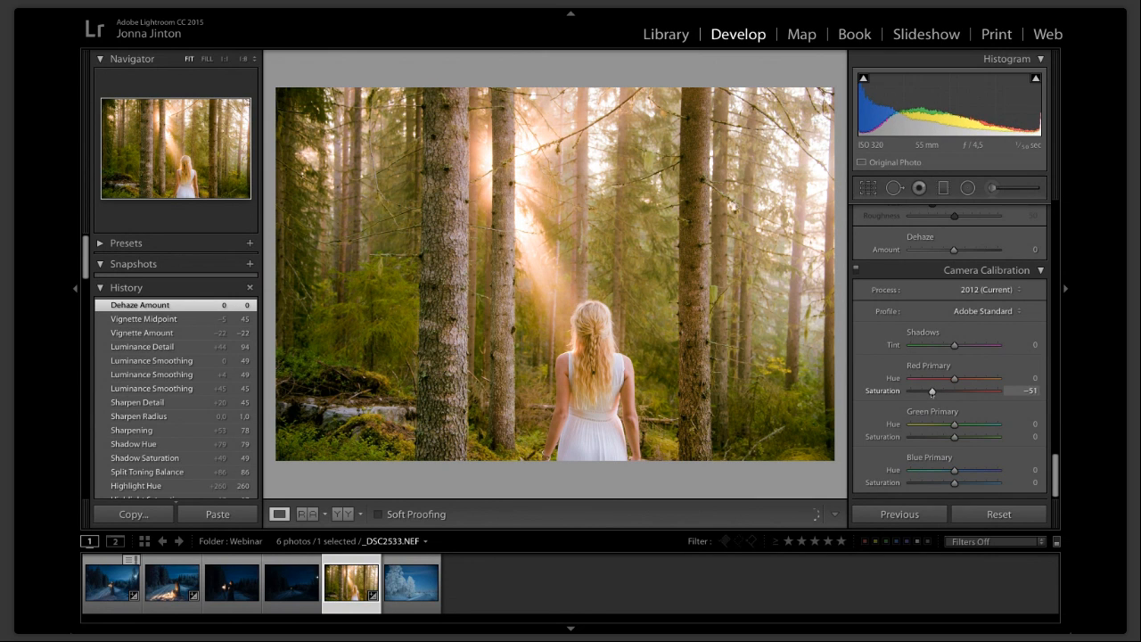
drag(931, 392, 928, 393)
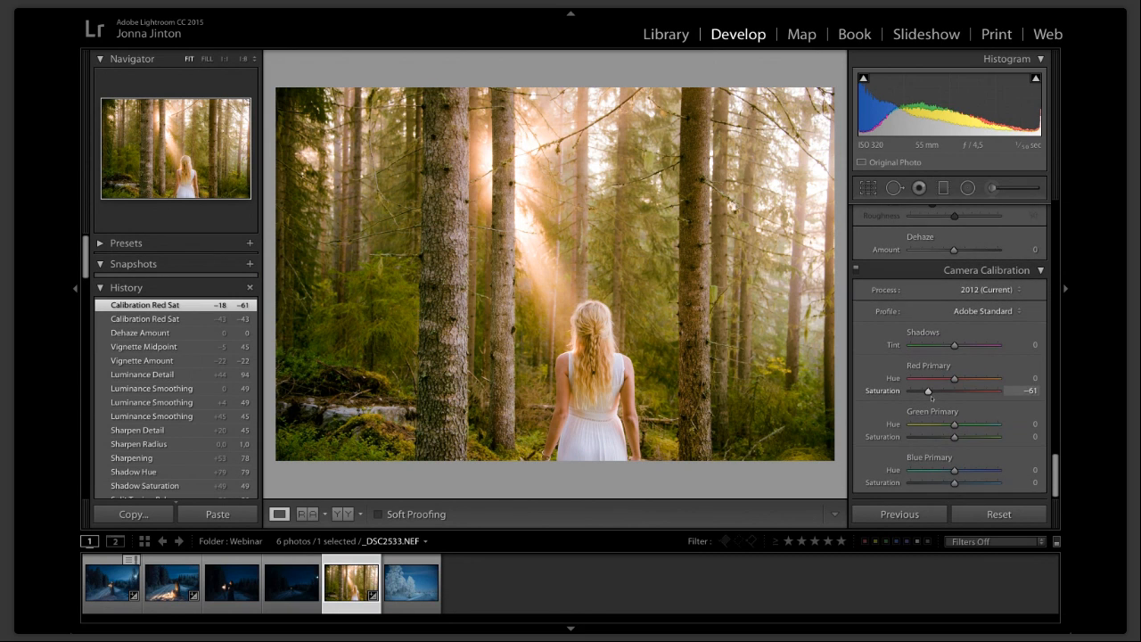
Set the Green Primary Saturation in the camera calibration to -2, after trying -18.
drag(954, 437, 948, 437)
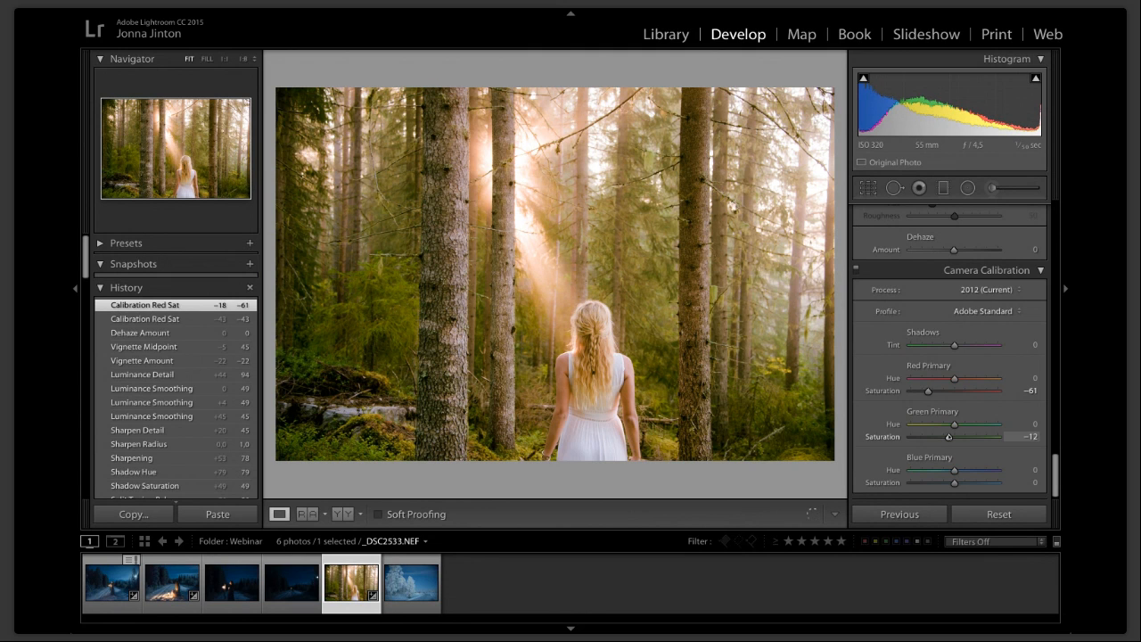
drag(949, 437, 946, 436)
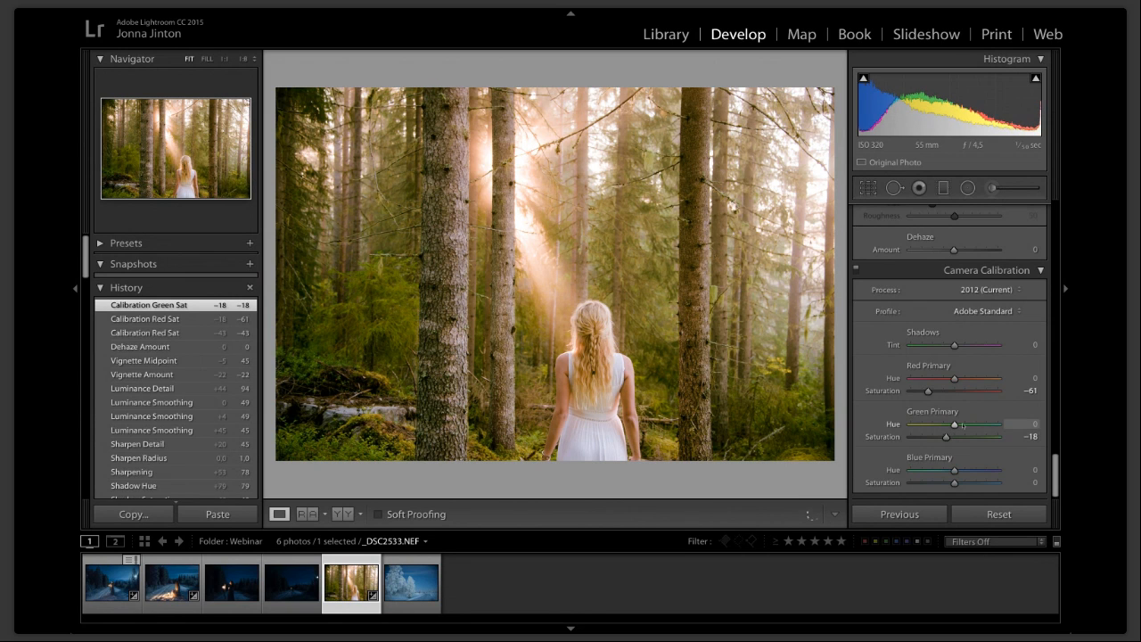
double_click(954, 438)
drag(954, 437, 952, 437)
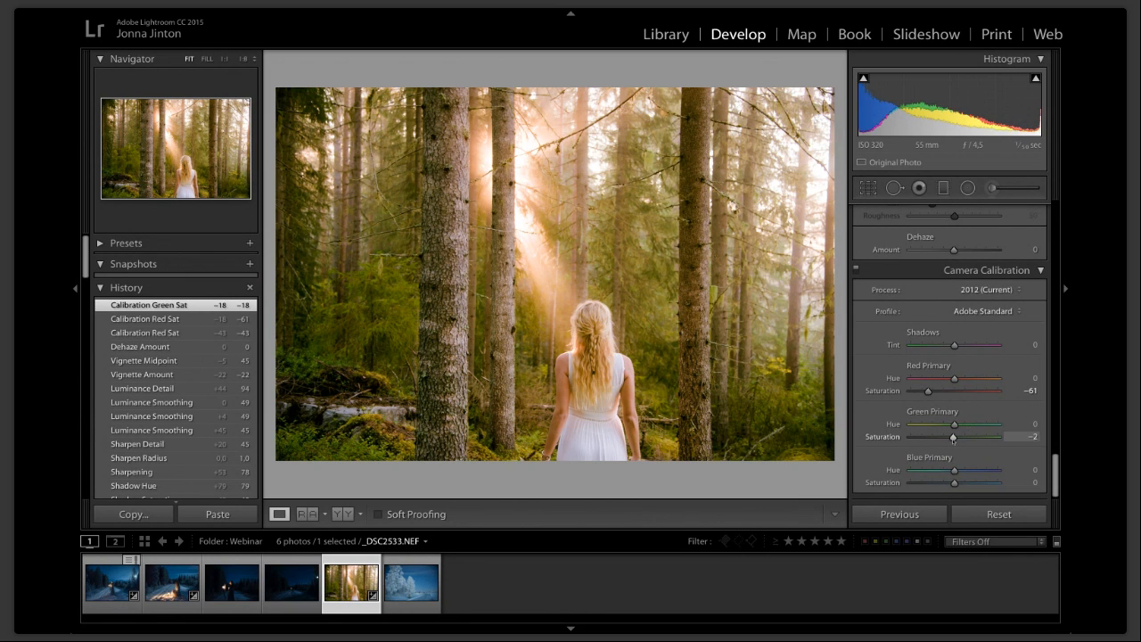
Set the forest photo's Dehaze Amount to -8 for a hazier light.
scroll(967, 401, up, 2)
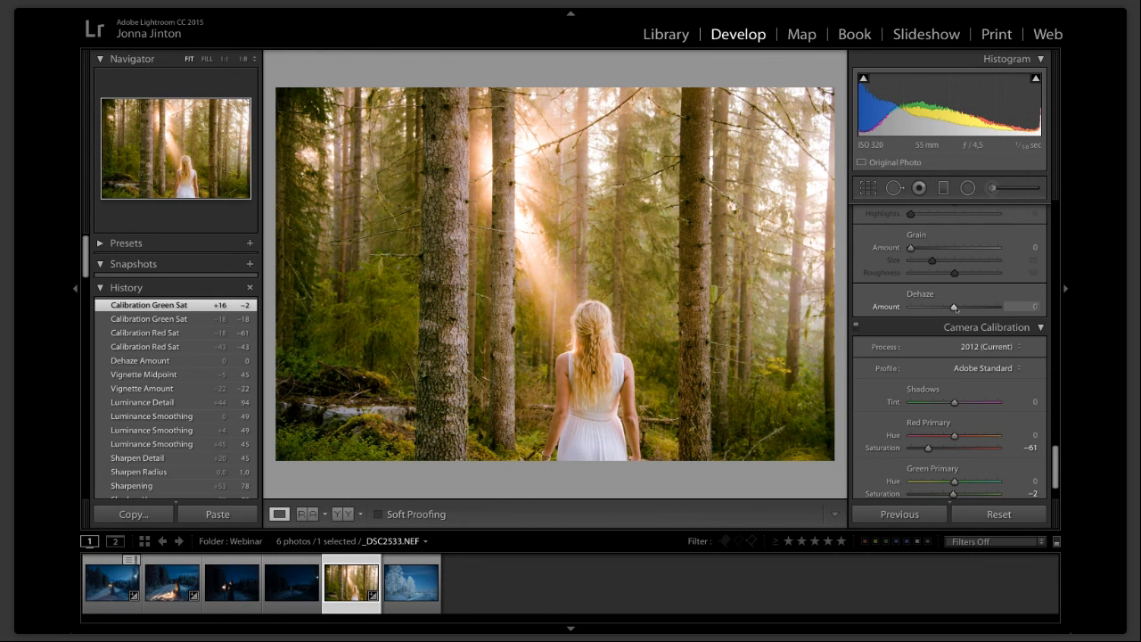
drag(955, 307, 951, 307)
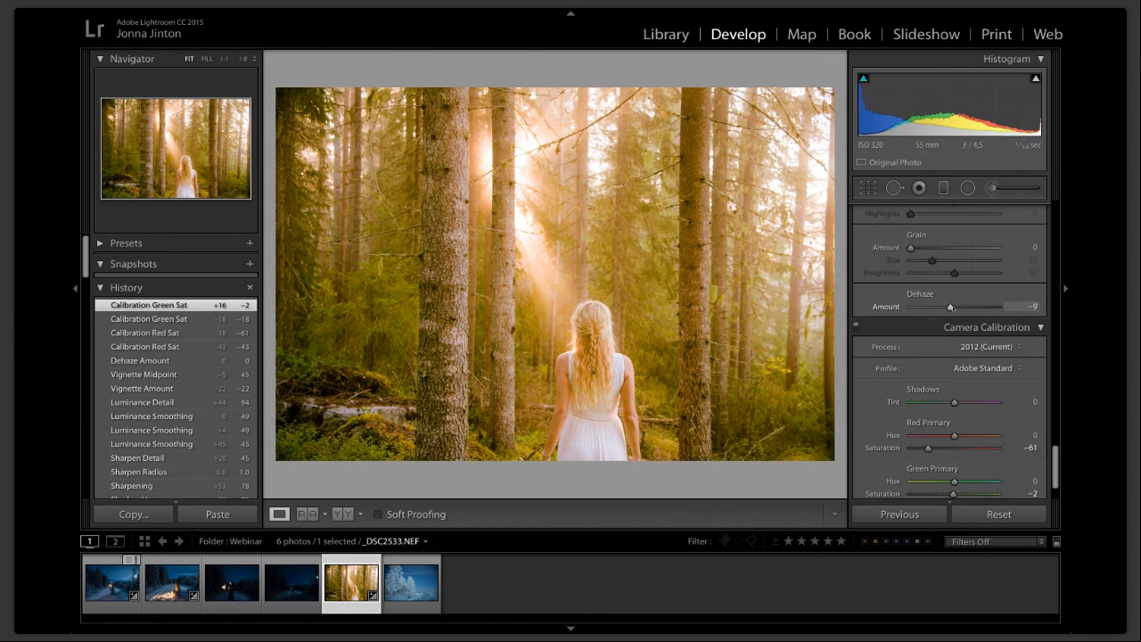
drag(950, 306, 953, 308)
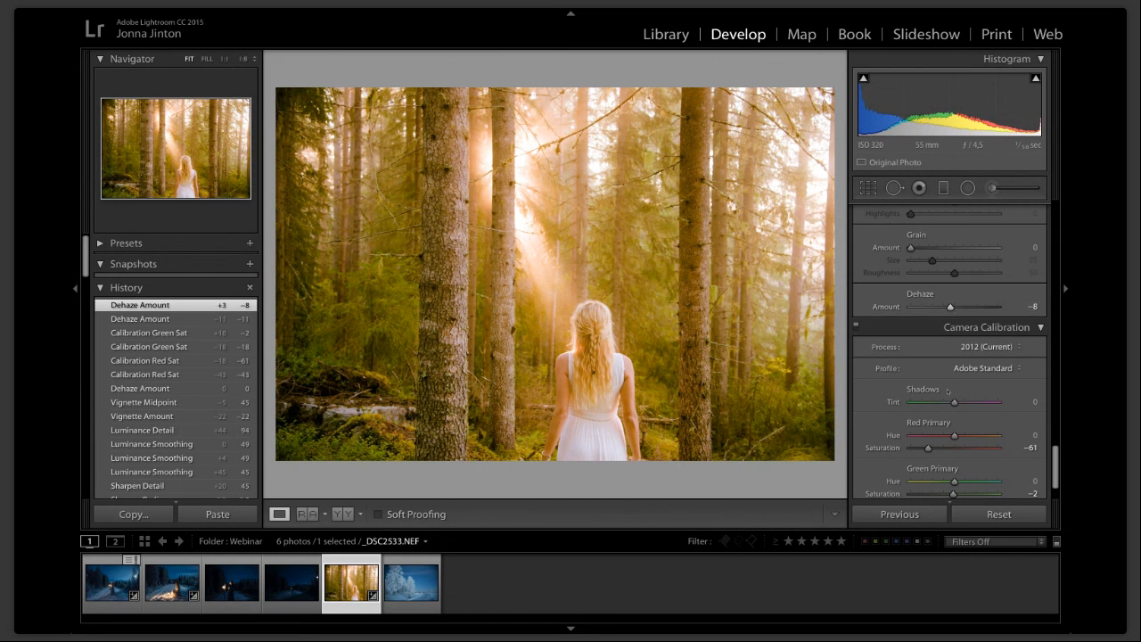
Cool the forest photo's white balance slightly by setting the Temp to 6369.
scroll(947, 390, up, 8)
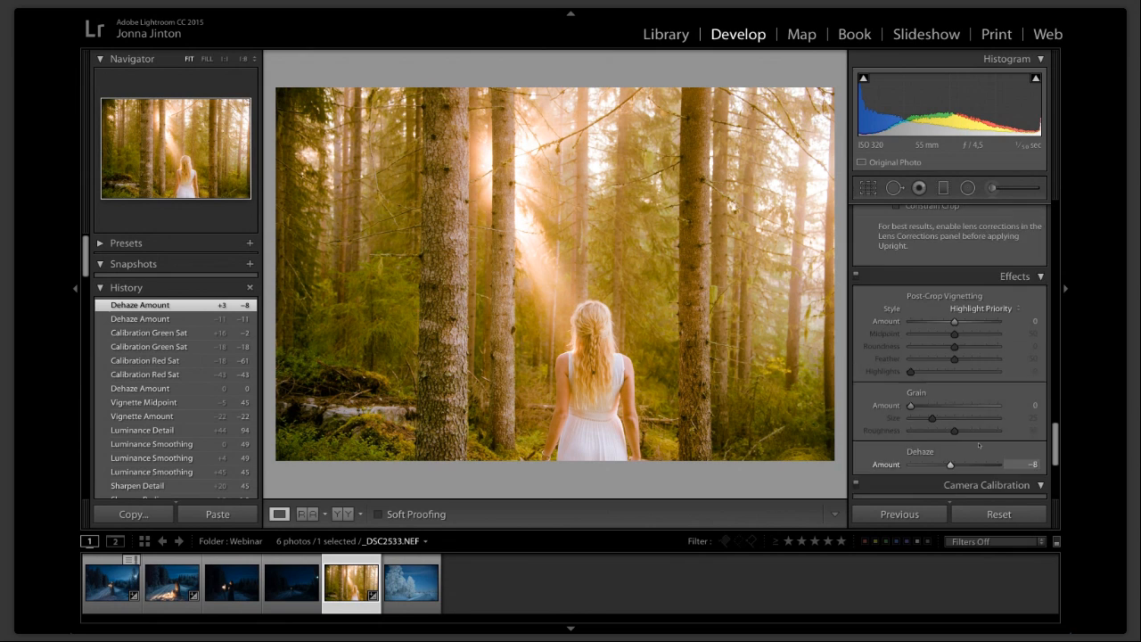
scroll(978, 444, up, 15)
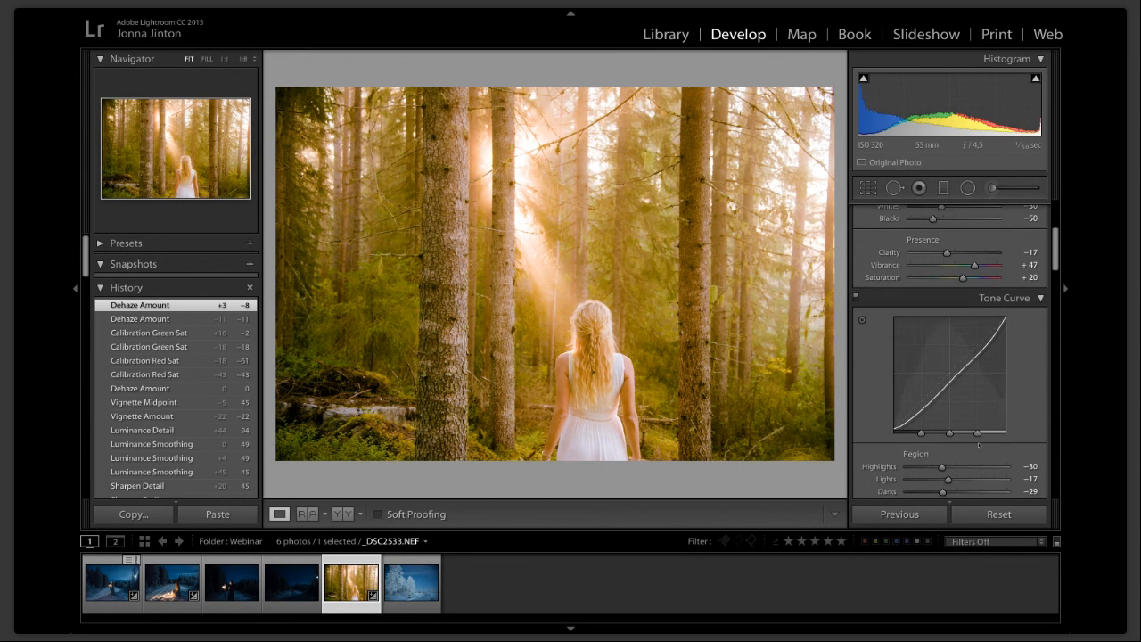
scroll(978, 444, down, 2)
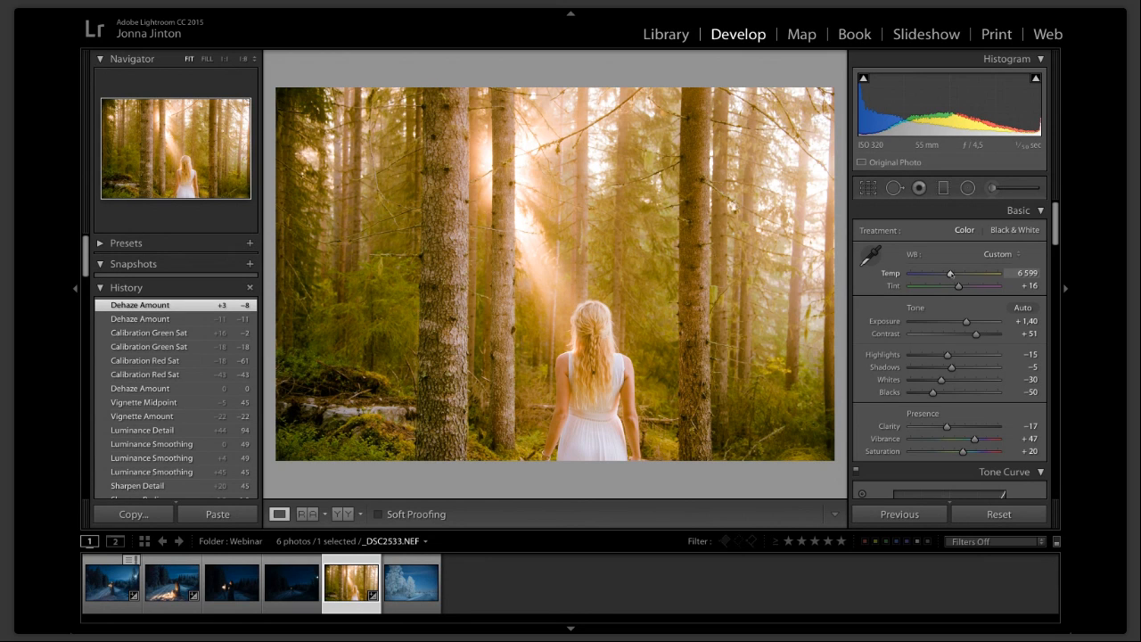
drag(950, 273, 948, 274)
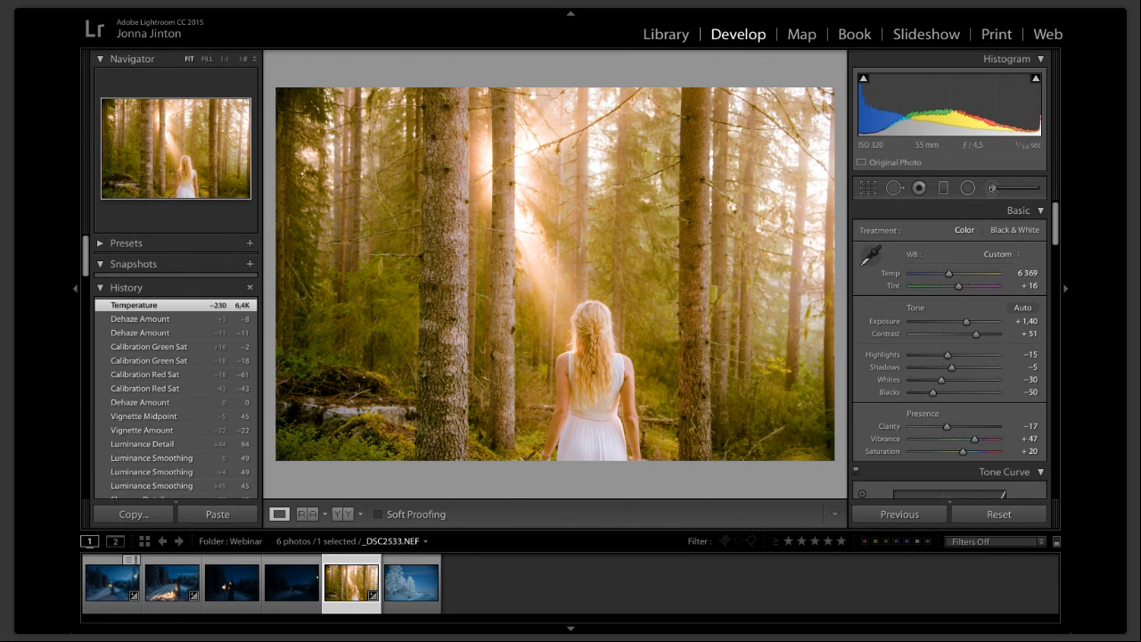
Paint an Adjustment Brush stroke over the woman with Exposure 0.66, Highlights 3 and Shadows 3, and finish the brush edit.
click(990, 187)
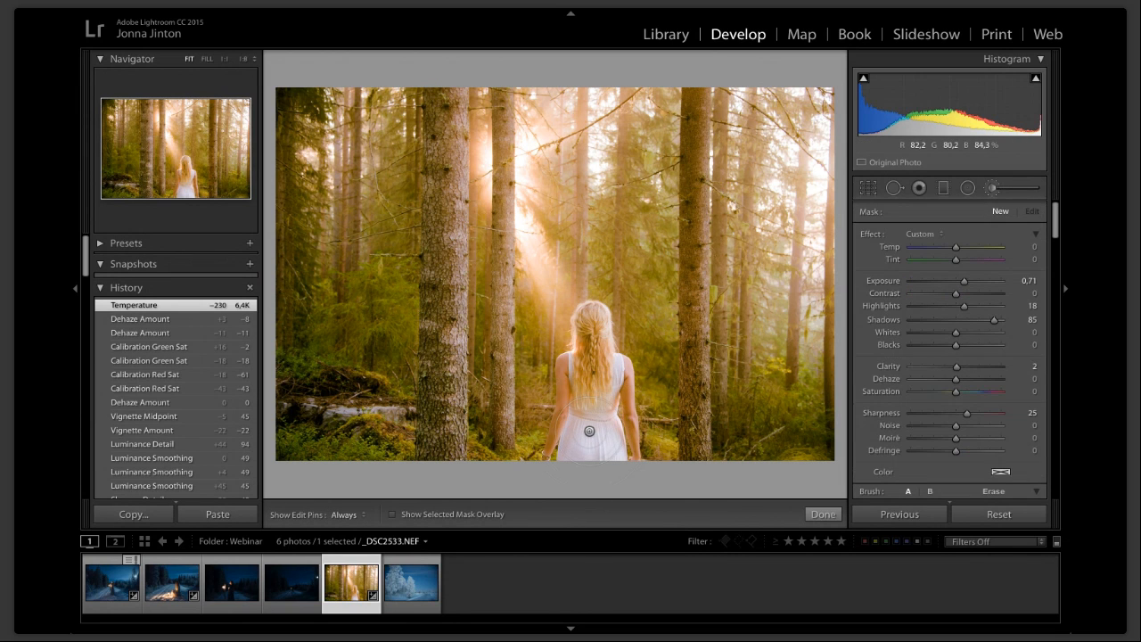
key(h)
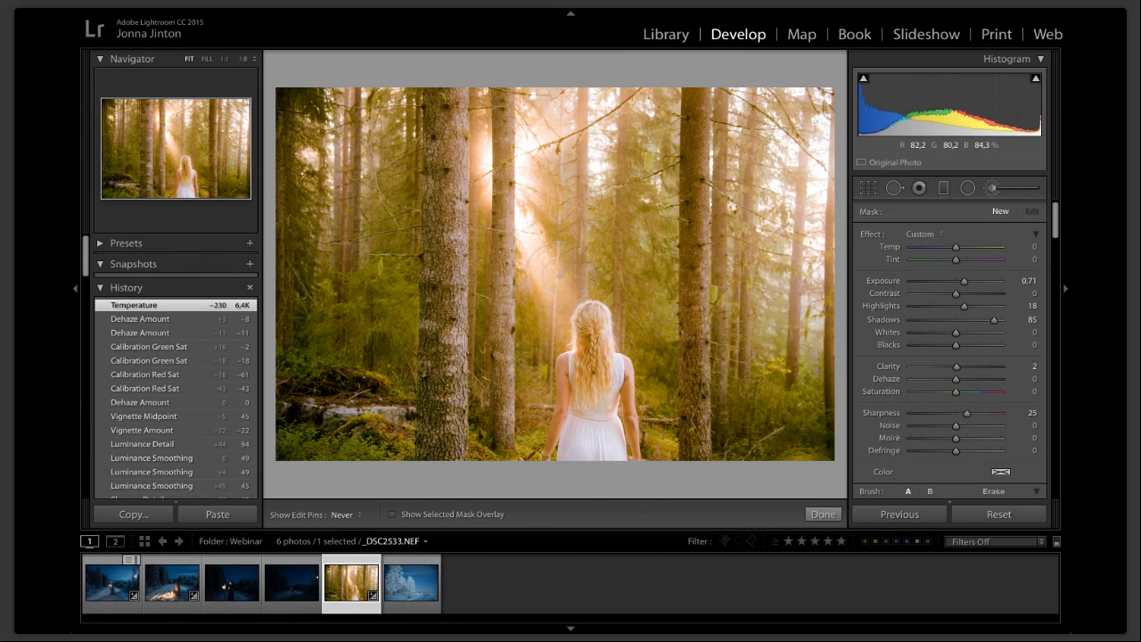
click(640, 376)
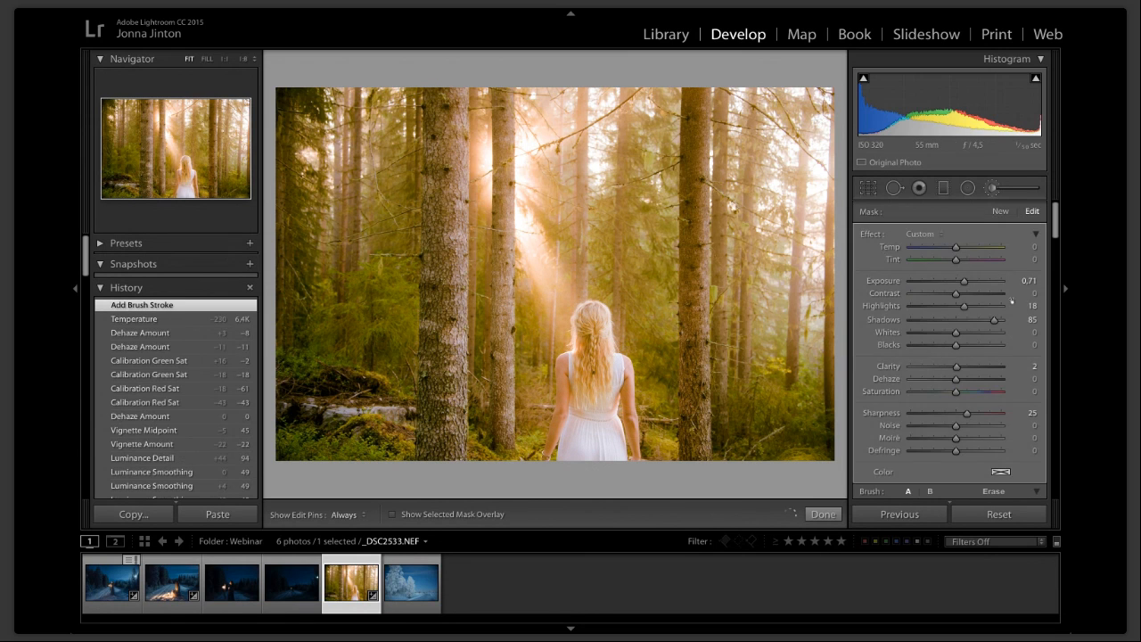
click(957, 319)
click(957, 305)
mouse_move(962, 280)
mouse_down()
mouse_move(937, 282)
mouse_move(992, 282)
mouse_move(963, 281)
mouse_up()
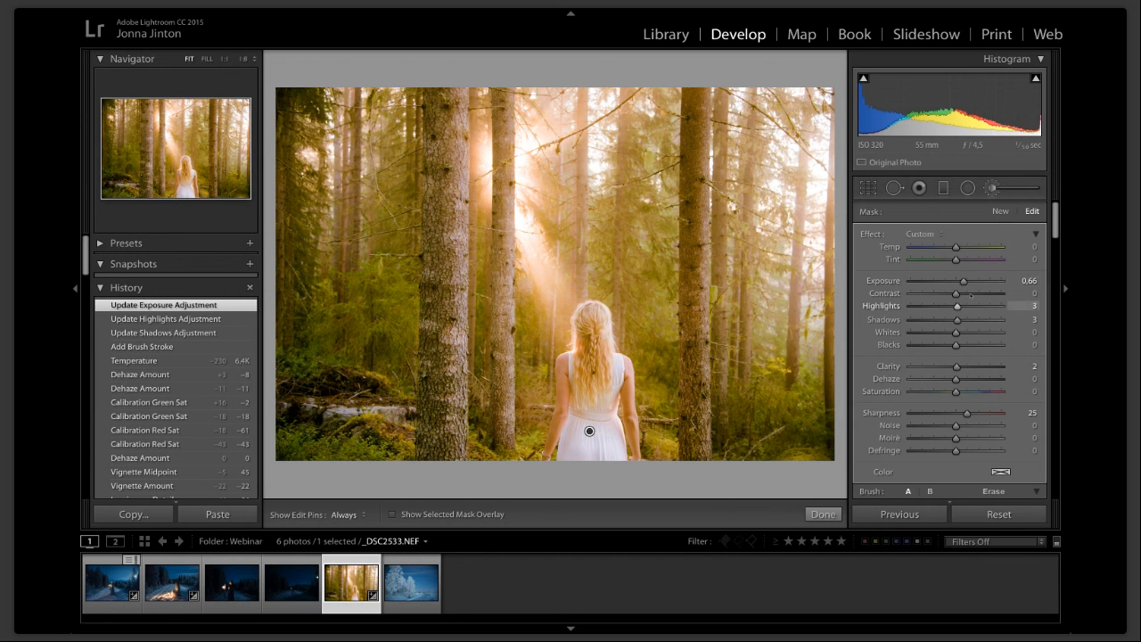
click(822, 514)
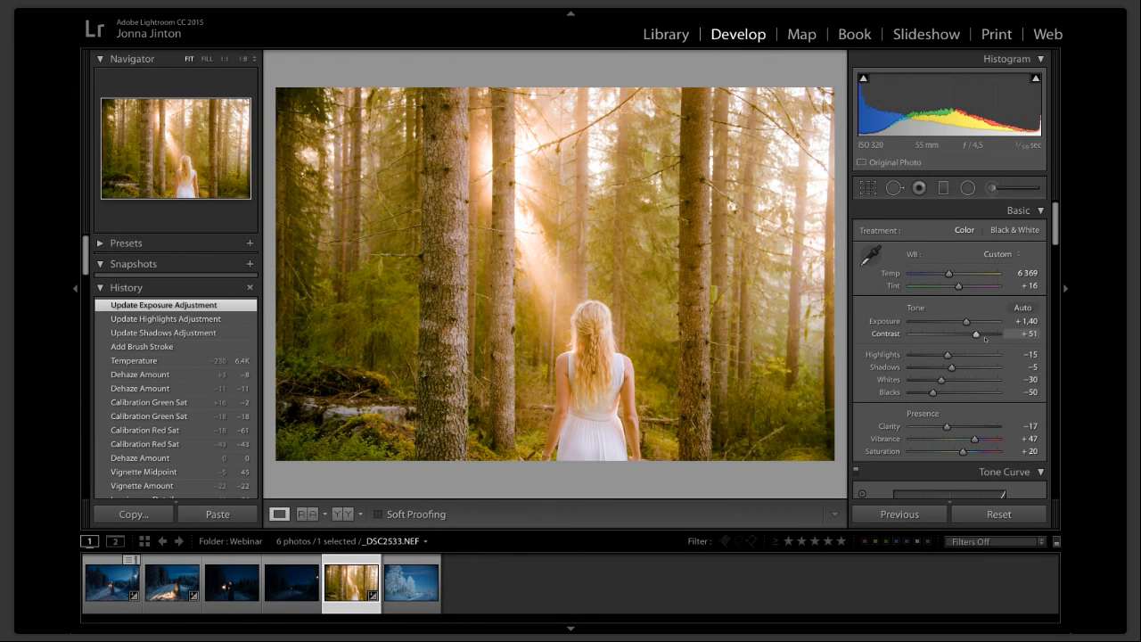
Set the forest photo's basic Contrast to +57 and Highlights to -49.
drag(984, 336, 933, 353)
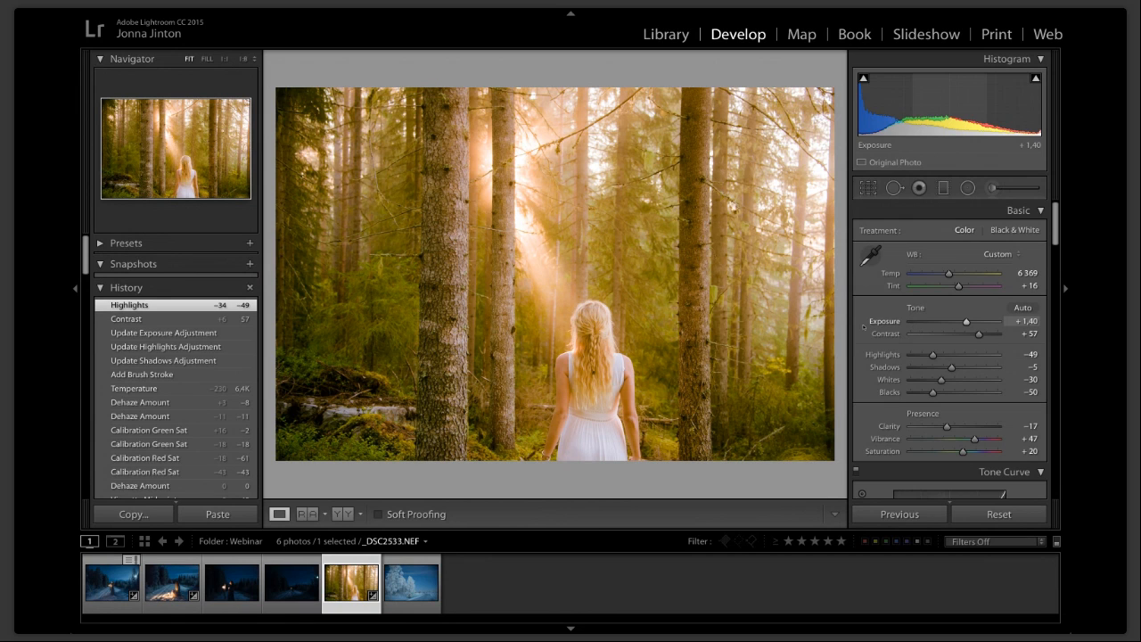
scroll(1001, 360, down, 3)
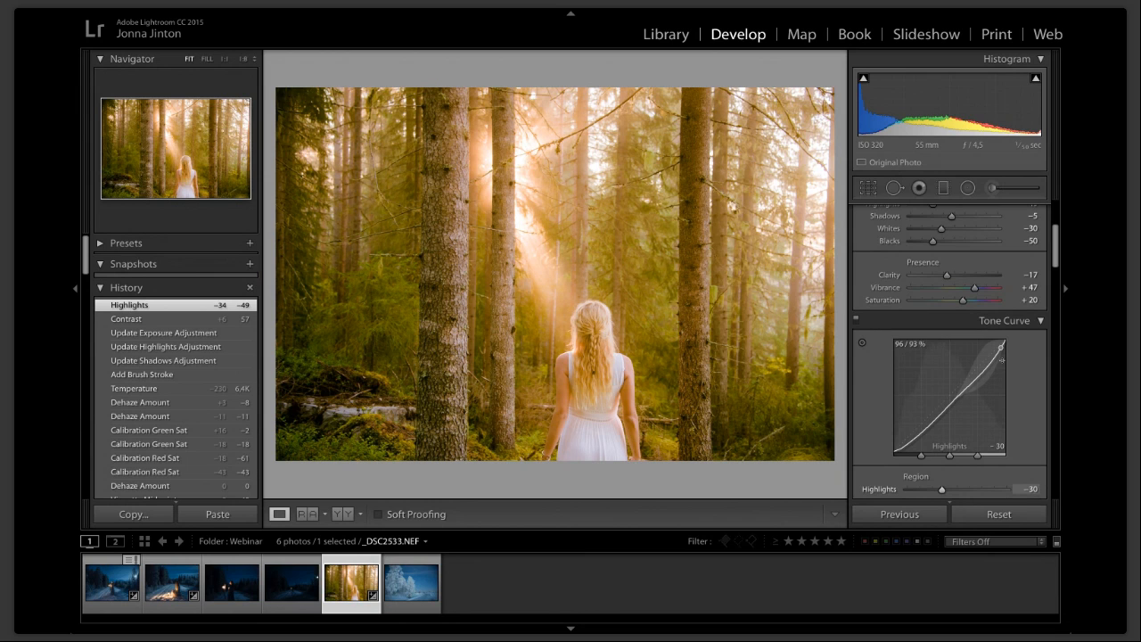
scroll(1002, 360, down, 6)
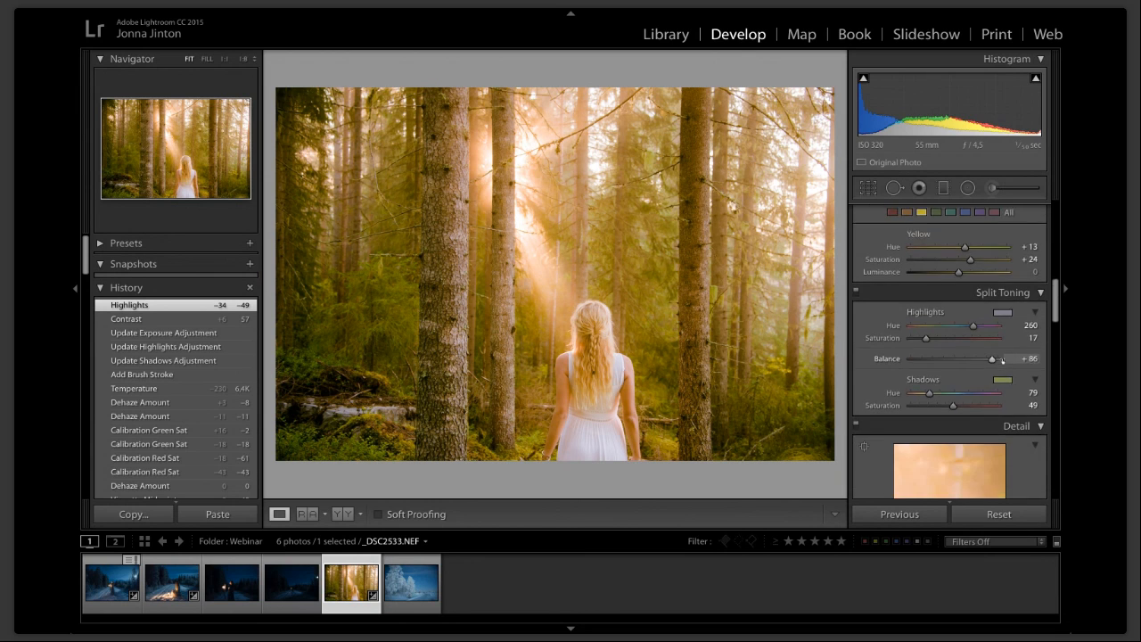
scroll(1002, 361, up, 10)
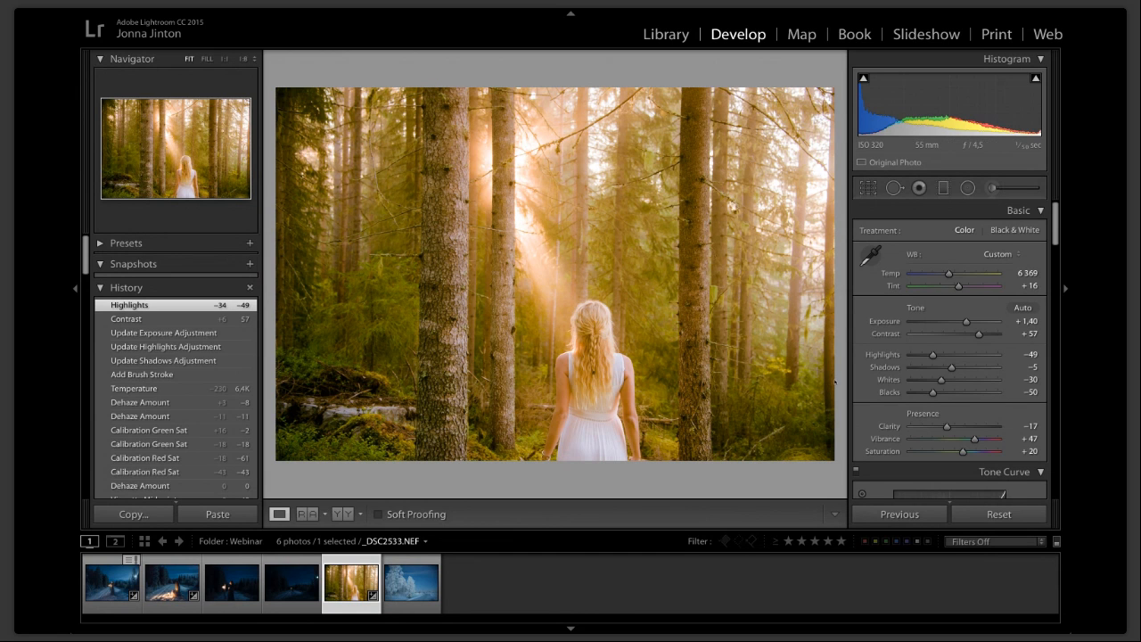
Compare the edited forest photo with its unedited Before version.
key(backslash)
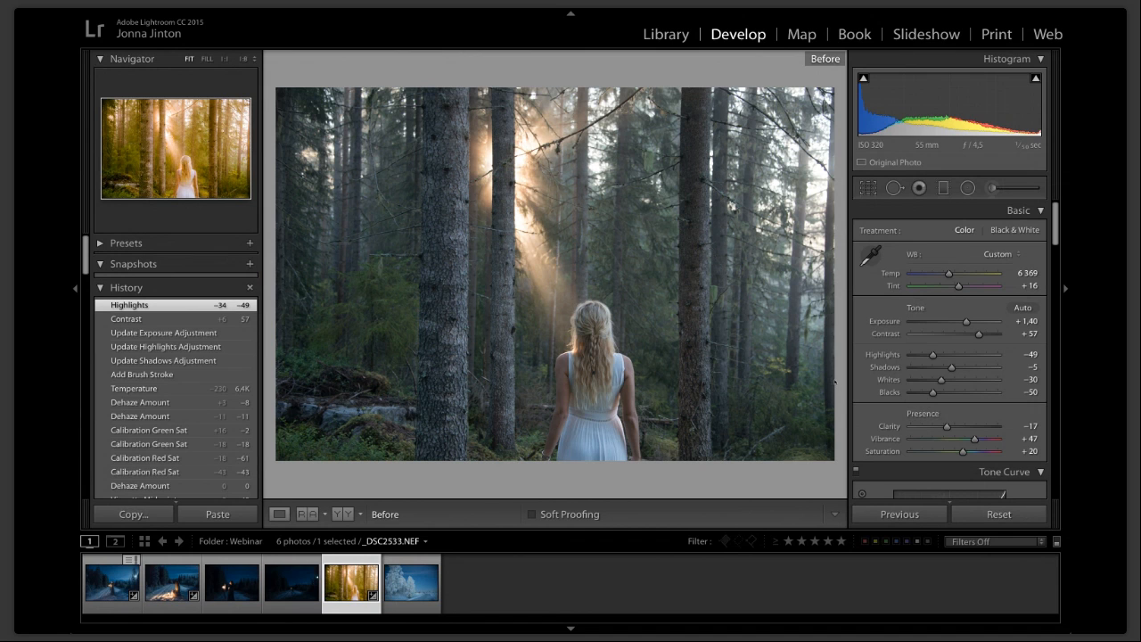
key(backslash)
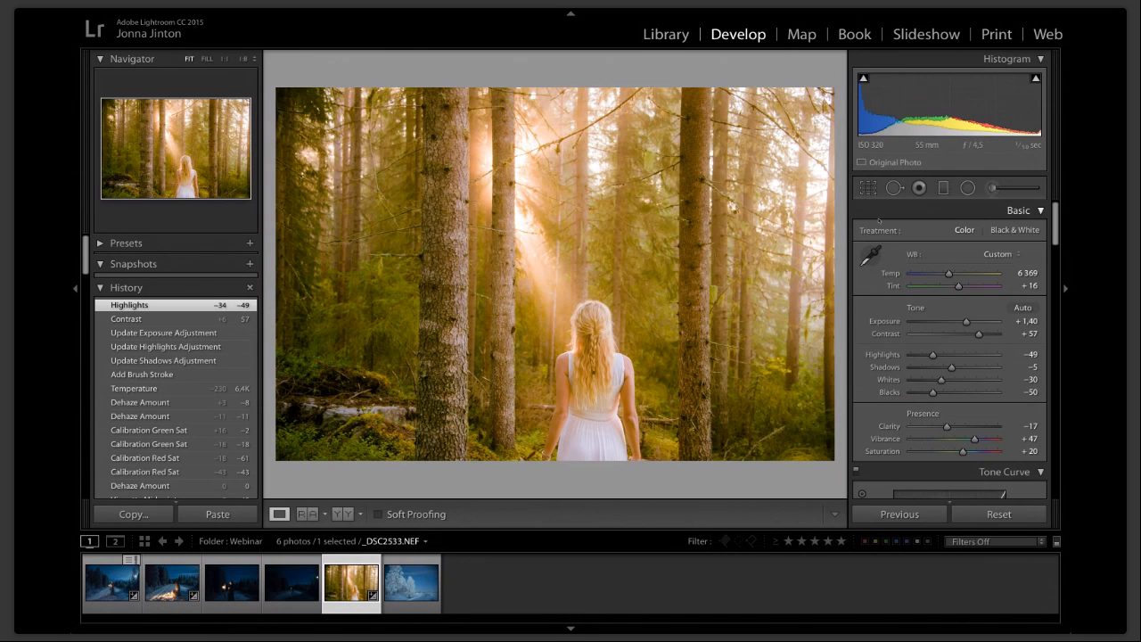
scroll(878, 220, down, 1)
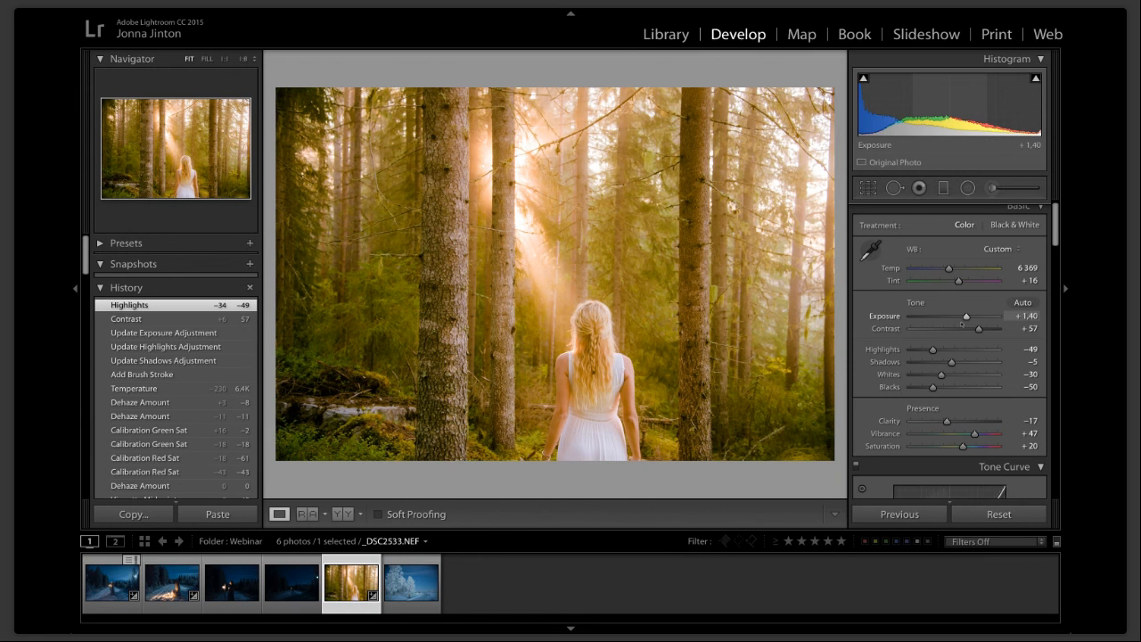
key(alt)
key(backslash)
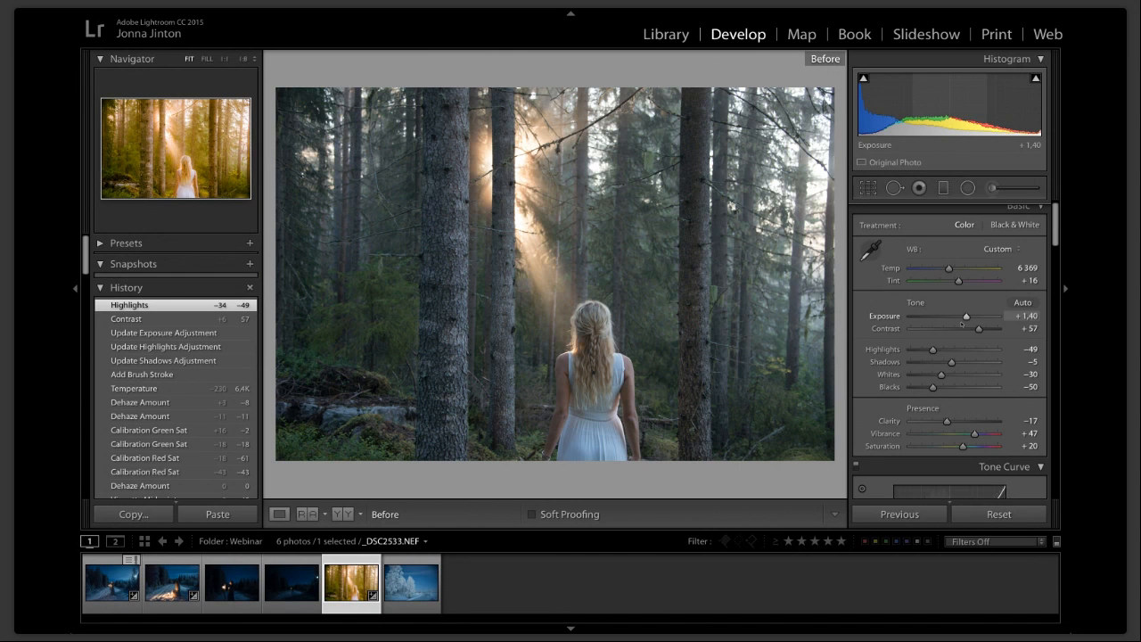
Return the forest photo to its edited view and open the Adobe Webinar collection in the Library.
key(alt)
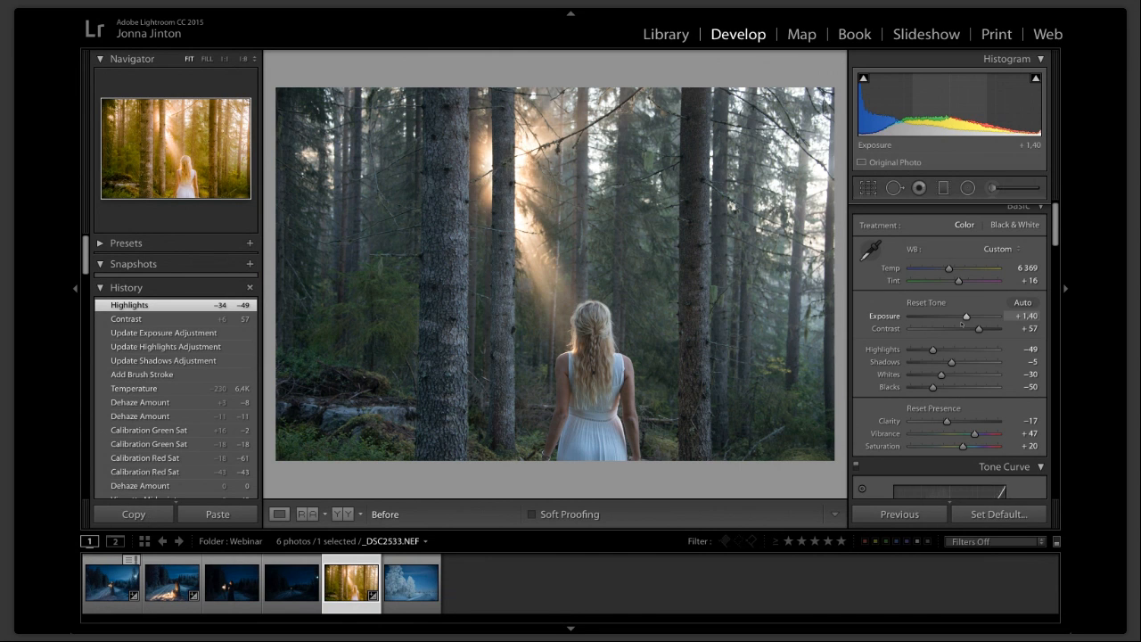
key(backslash)
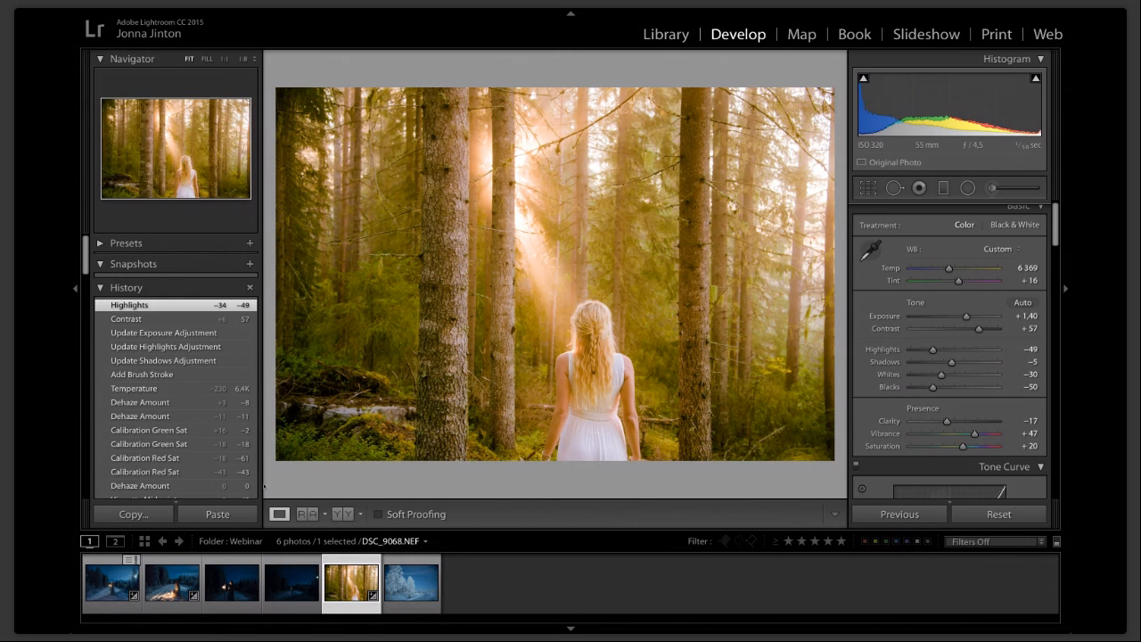
click(668, 34)
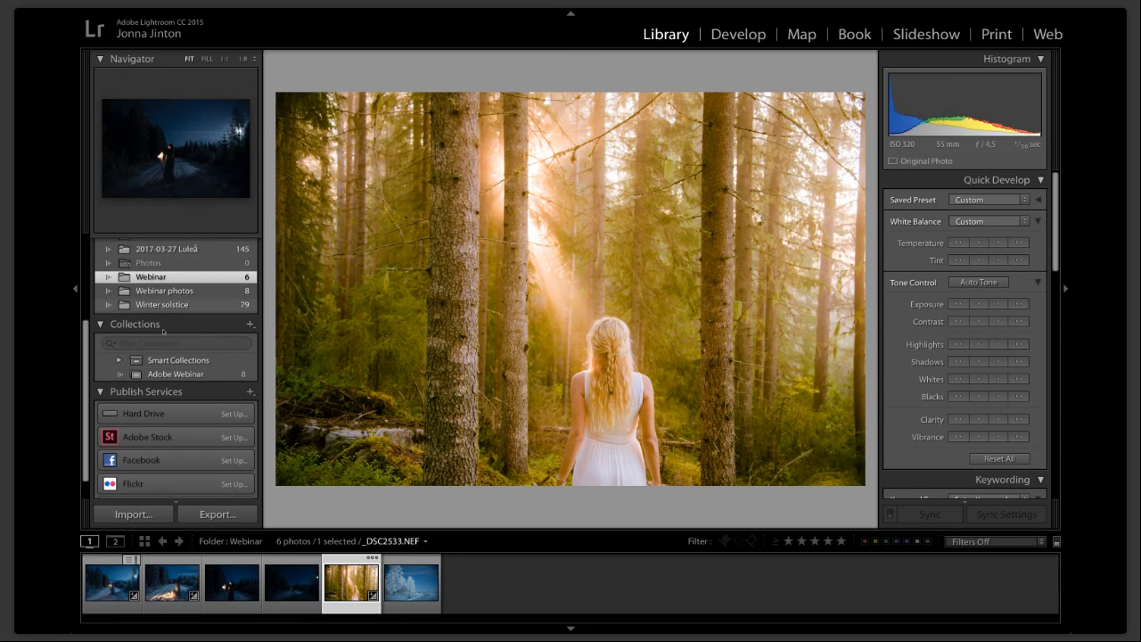
scroll(179, 338, down, 1)
click(196, 356)
scroll(182, 384, up, 5)
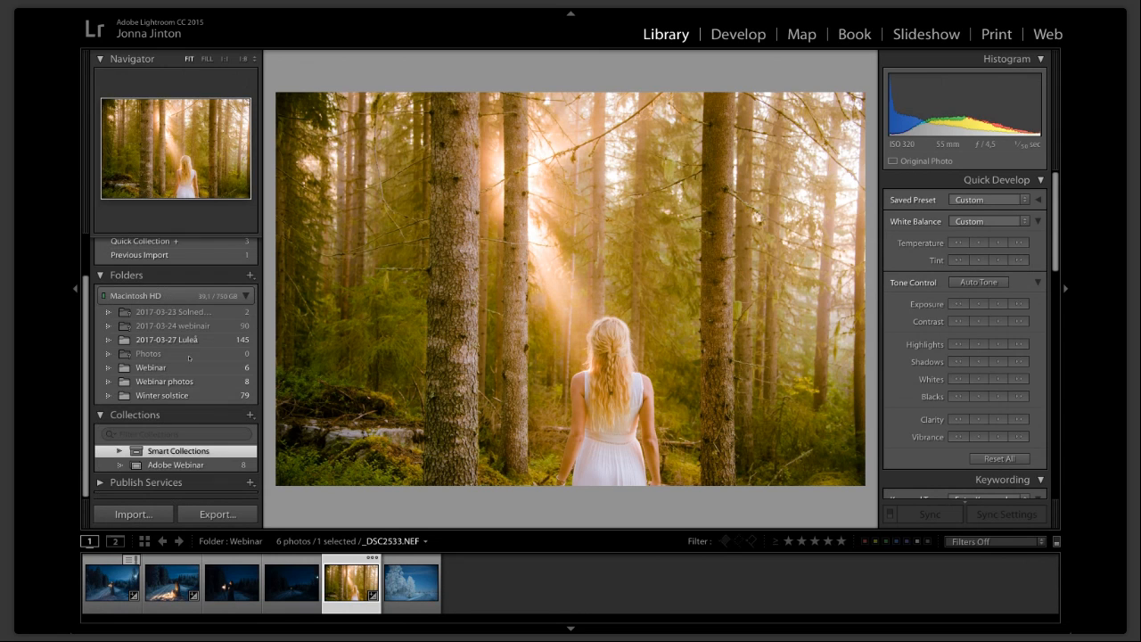
click(174, 466)
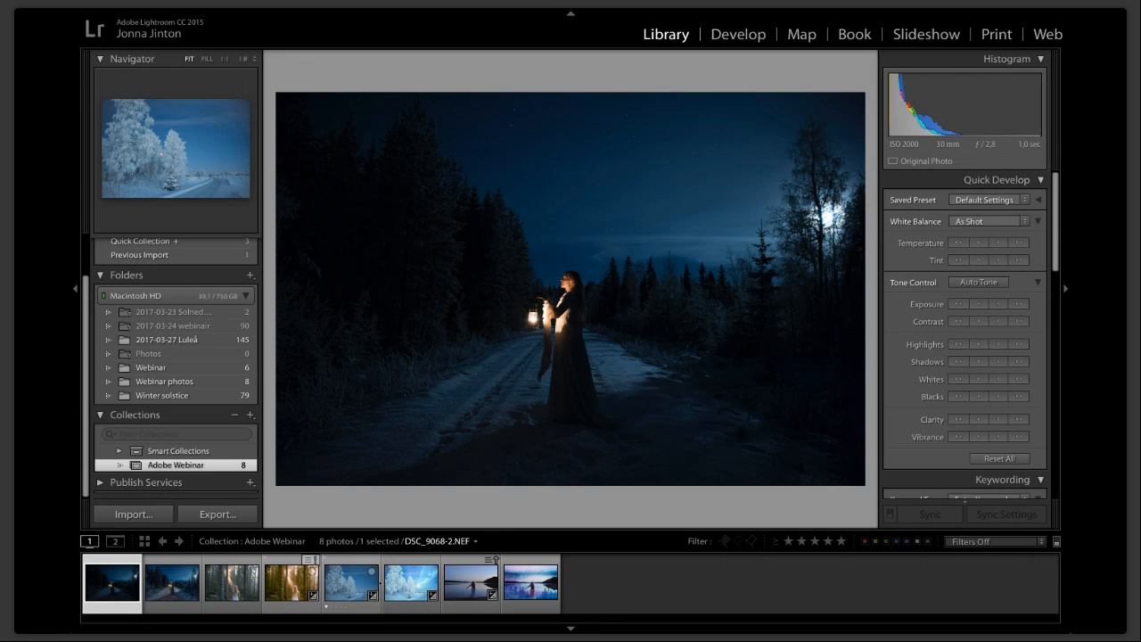
Compare the frosty winter road photo with its finished northern-lights version in the Adobe Webinar collection.
click(339, 588)
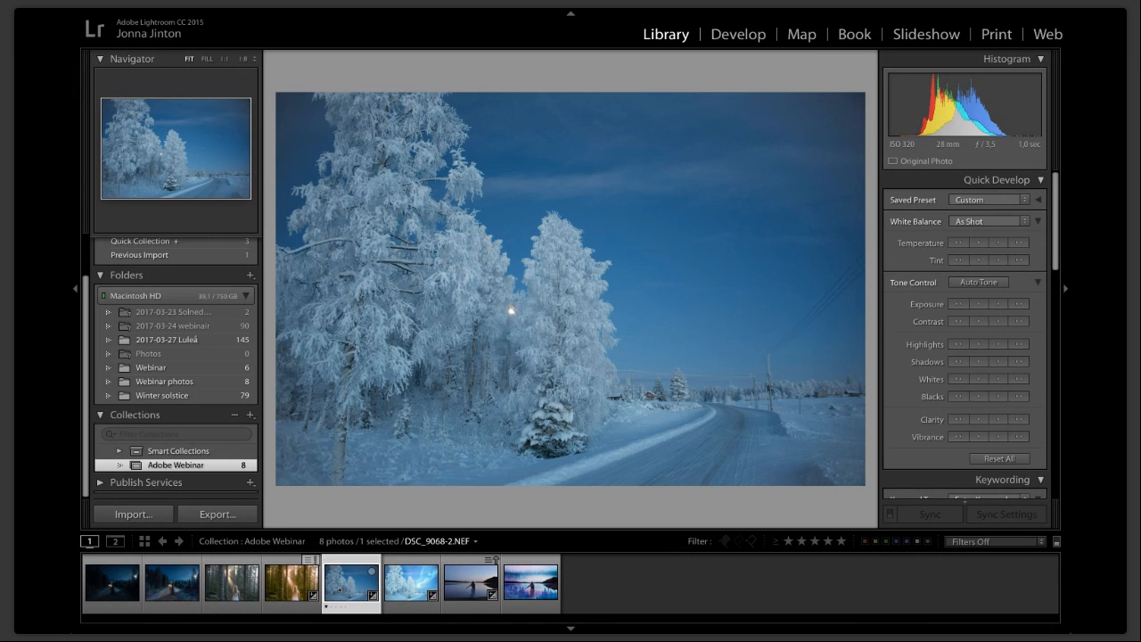
click(399, 579)
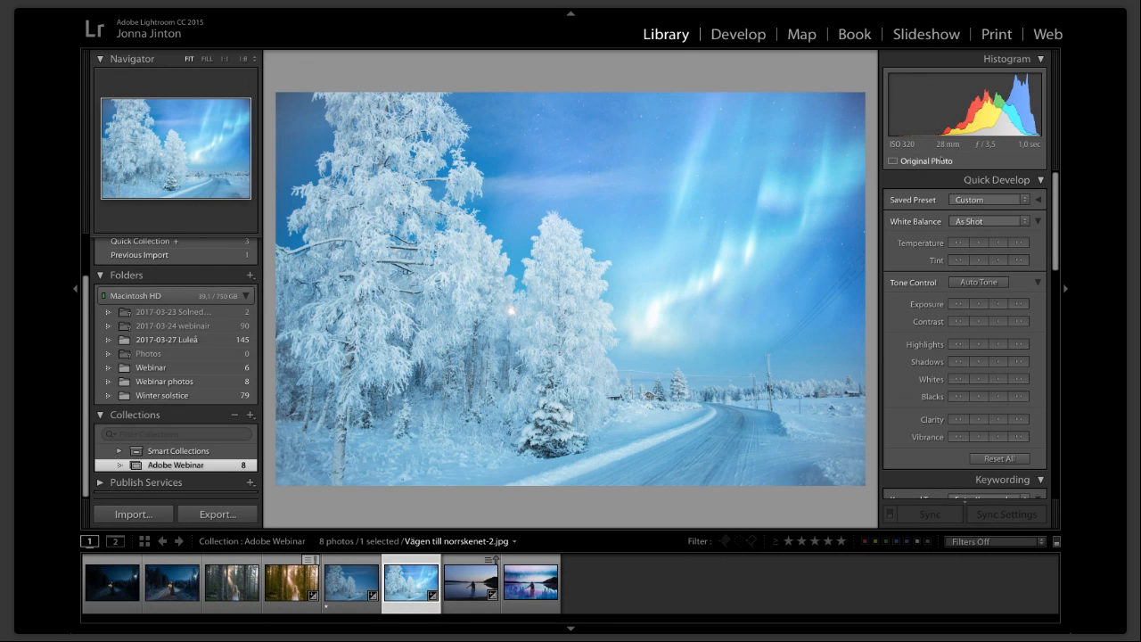
key(Left)
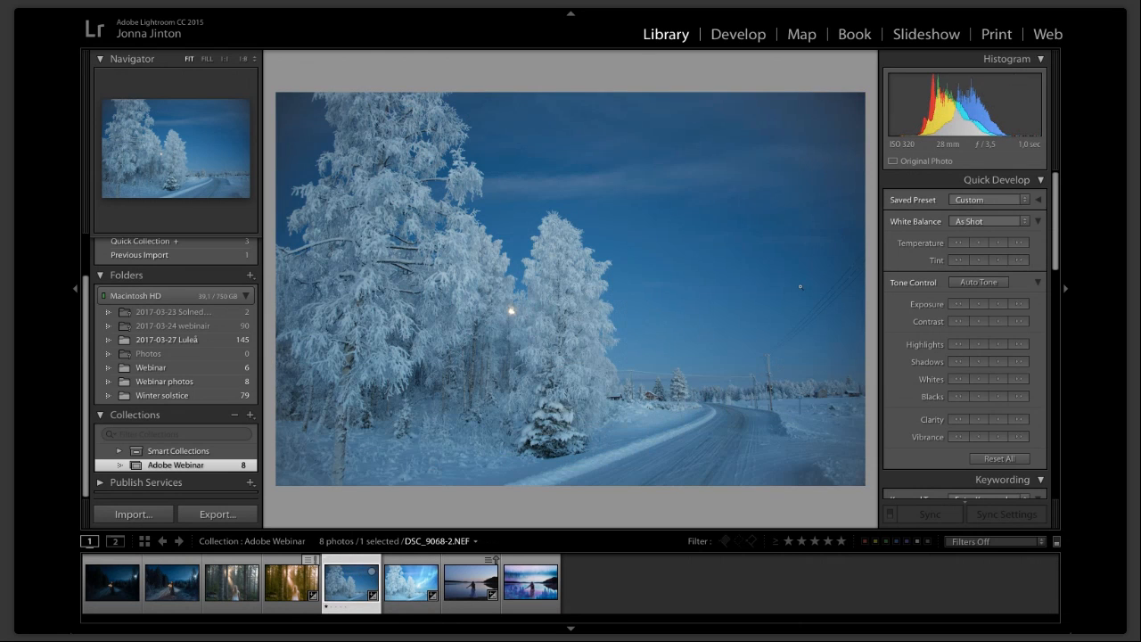
key(Right)
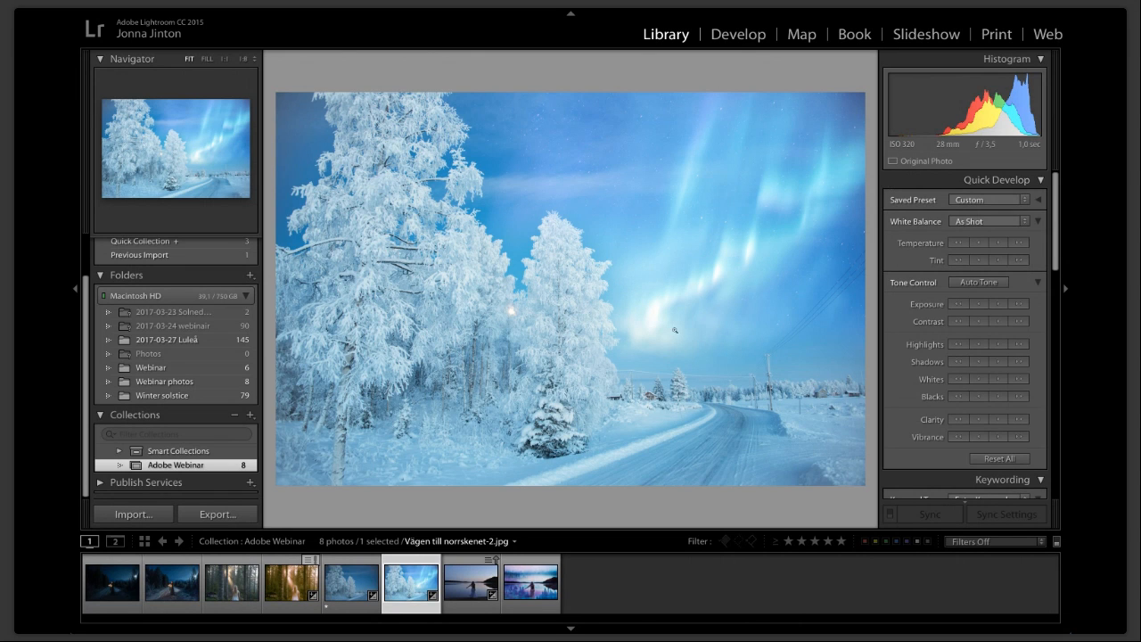
key(Left)
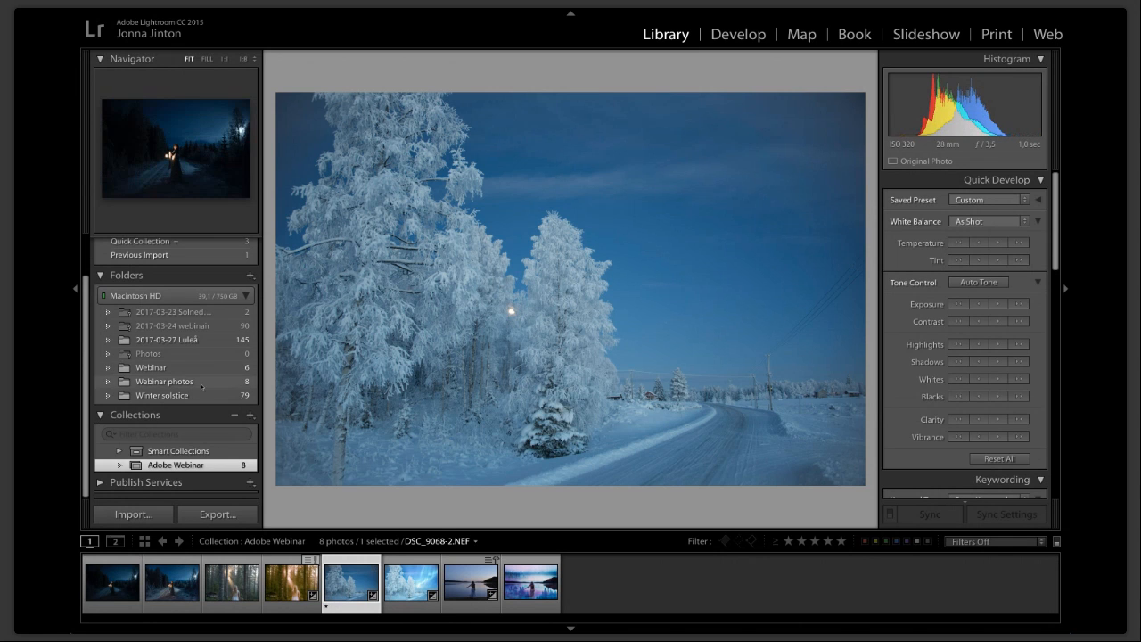
Go back to the Webinar folder and open its frosty winter road photo in the Develop module.
click(191, 367)
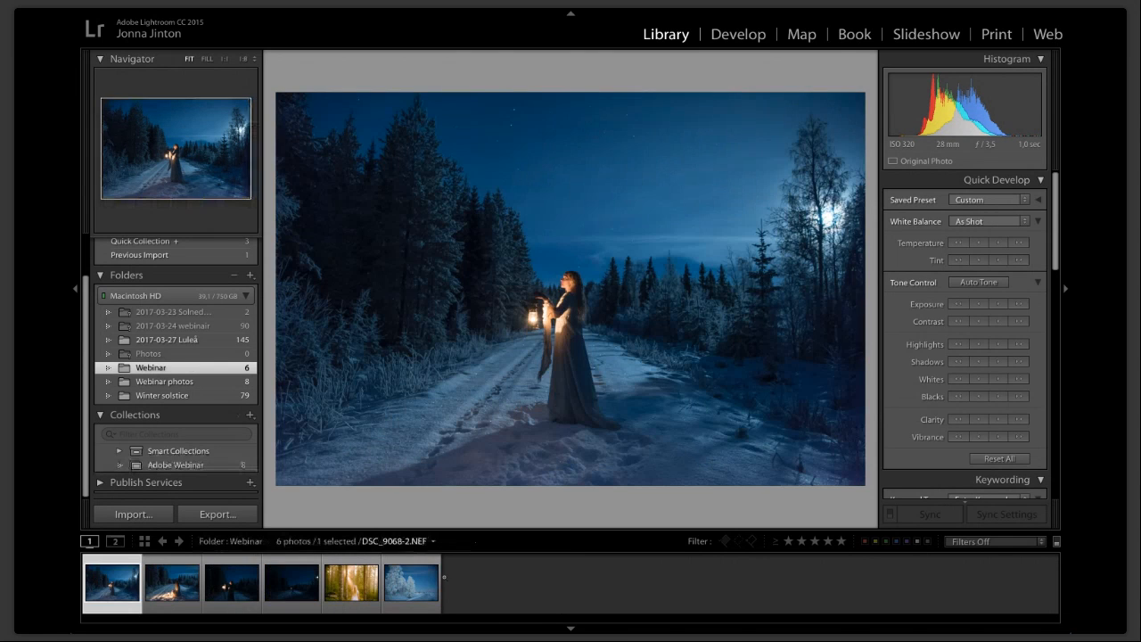
click(725, 36)
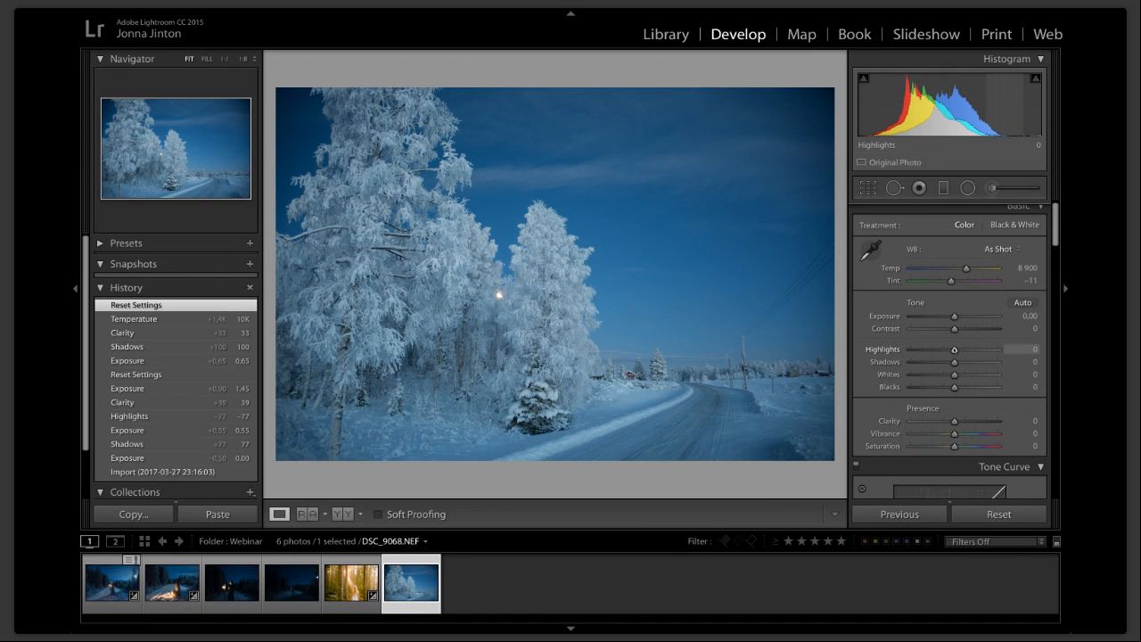
scroll(953, 343, down, 3)
scroll(954, 343, up, 3)
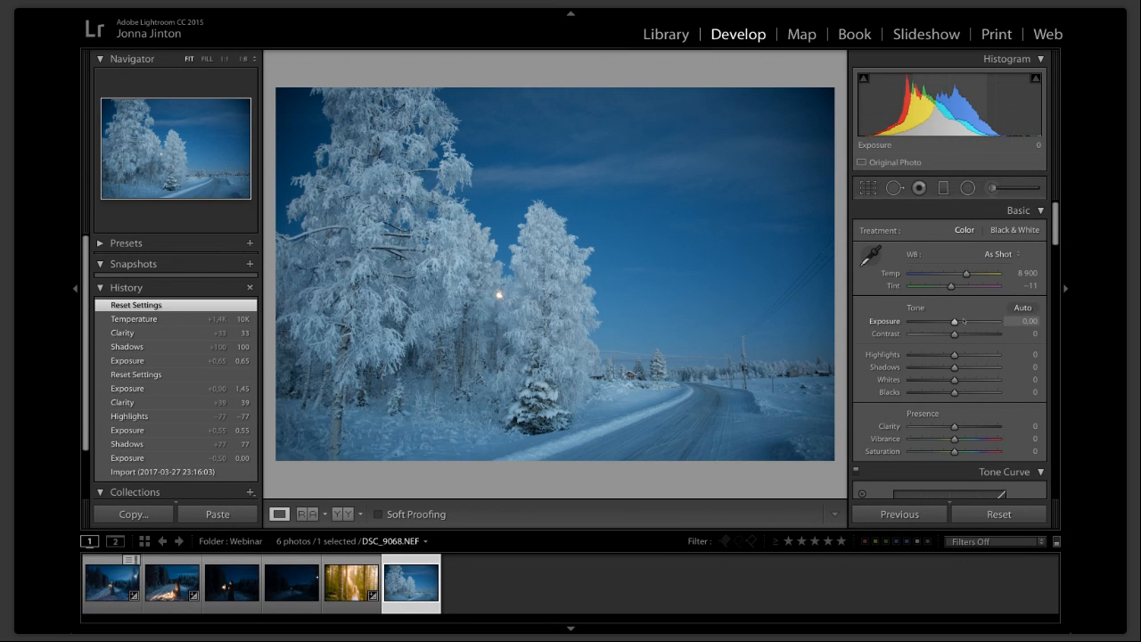
Brighten the winter road photo by setting its Exposure to +0.40.
scroll(955, 321, down, 3)
scroll(954, 320, up, 3)
drag(955, 321, 957, 321)
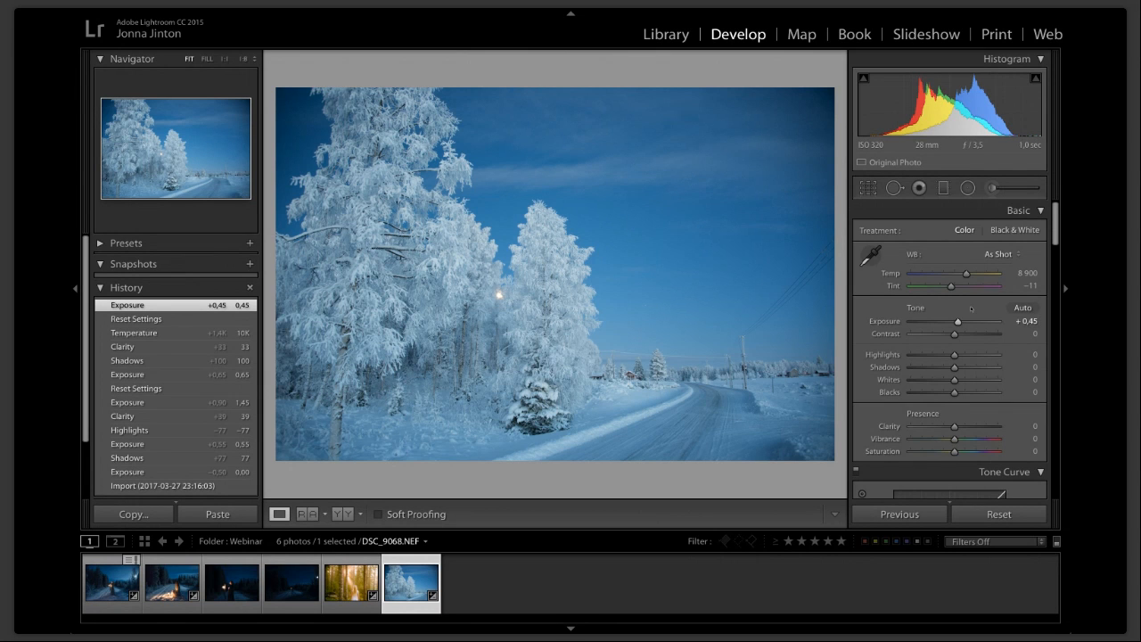
scroll(970, 308, down, 1)
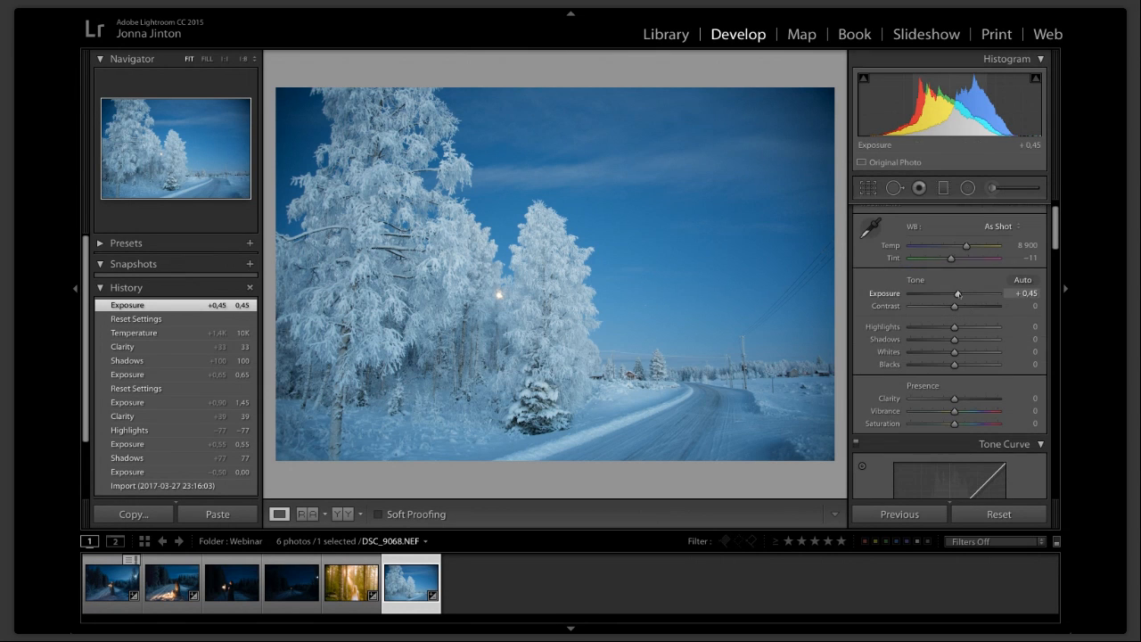
drag(957, 294, 958, 294)
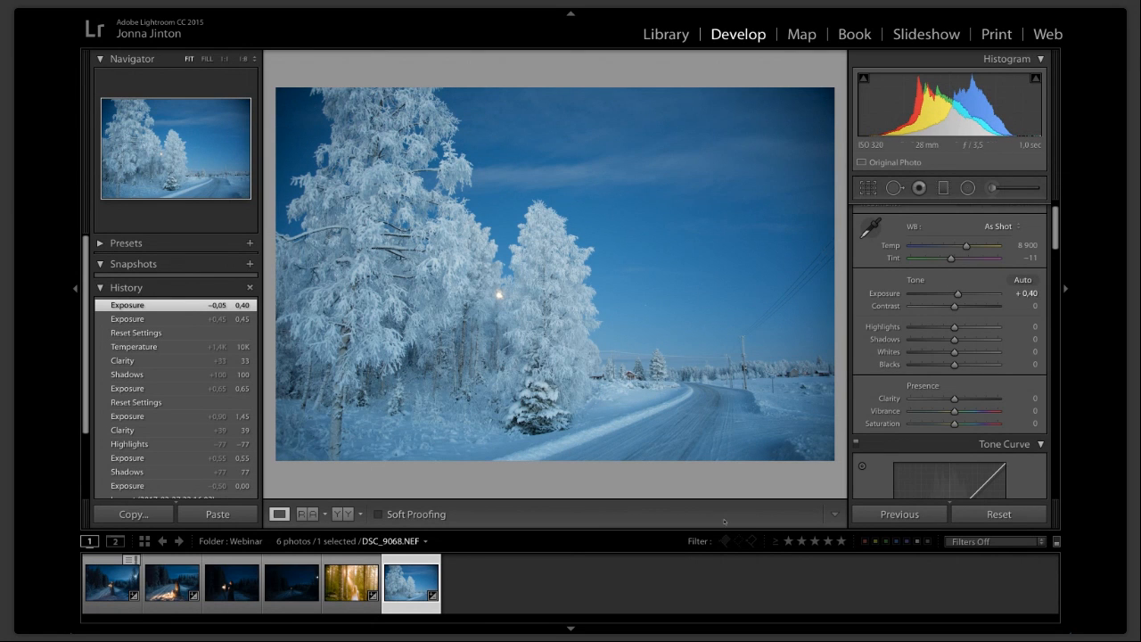
Lighten the winter photo's dark corners with manual lens Vignetting, setting the Amount to +75 and the Midpoint to 20.
scroll(990, 332, down, 1)
scroll(990, 332, down, 2)
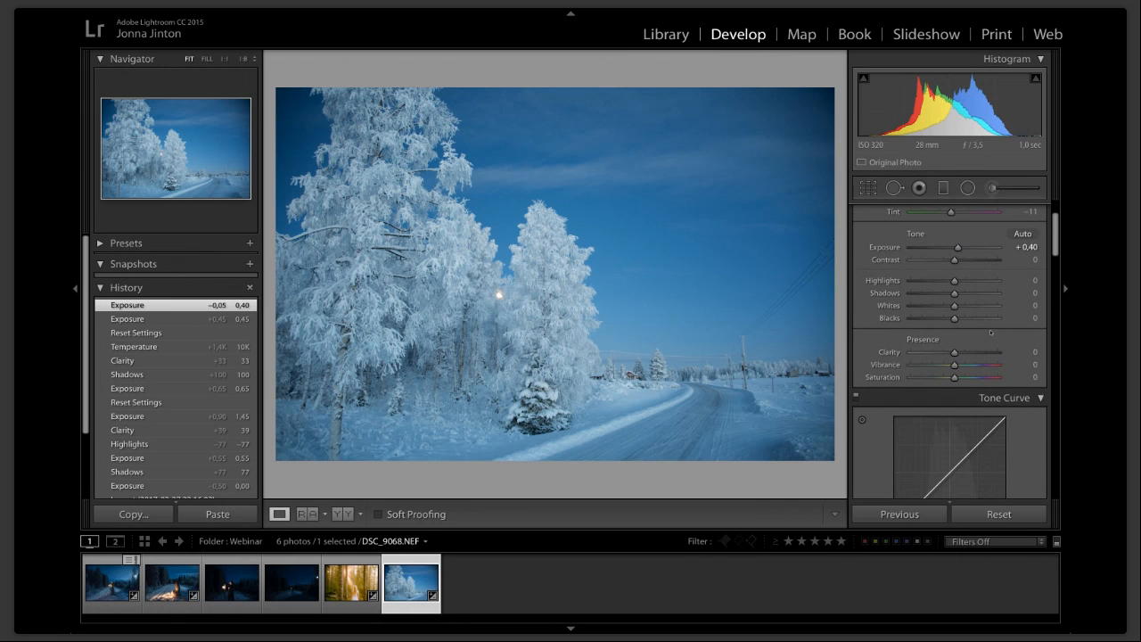
scroll(990, 331, down, 3)
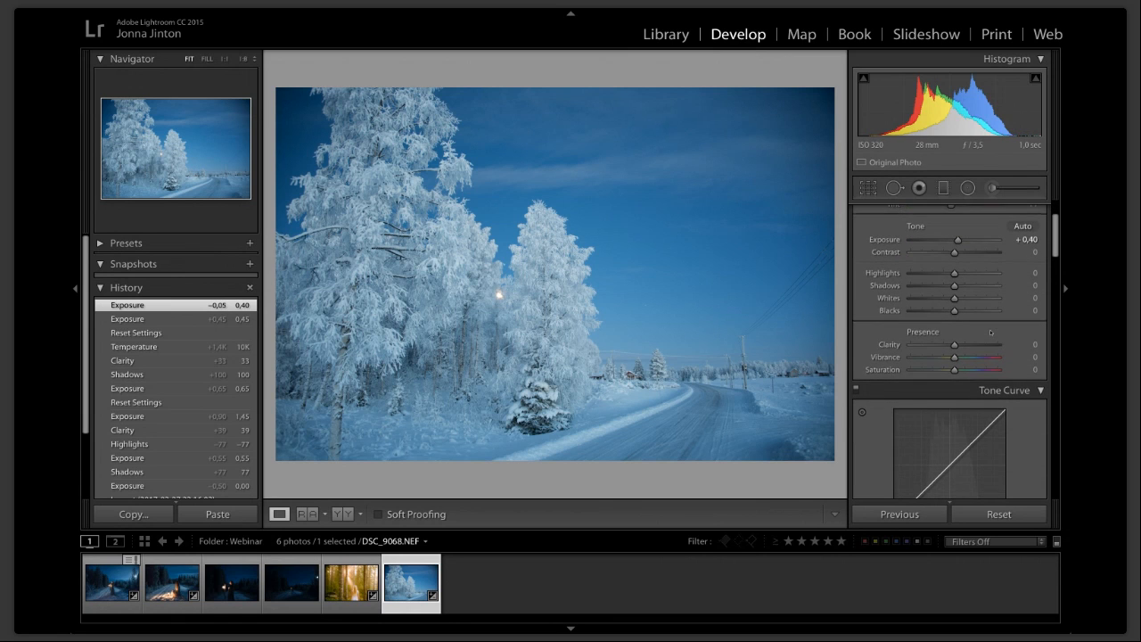
scroll(990, 332, down, 20)
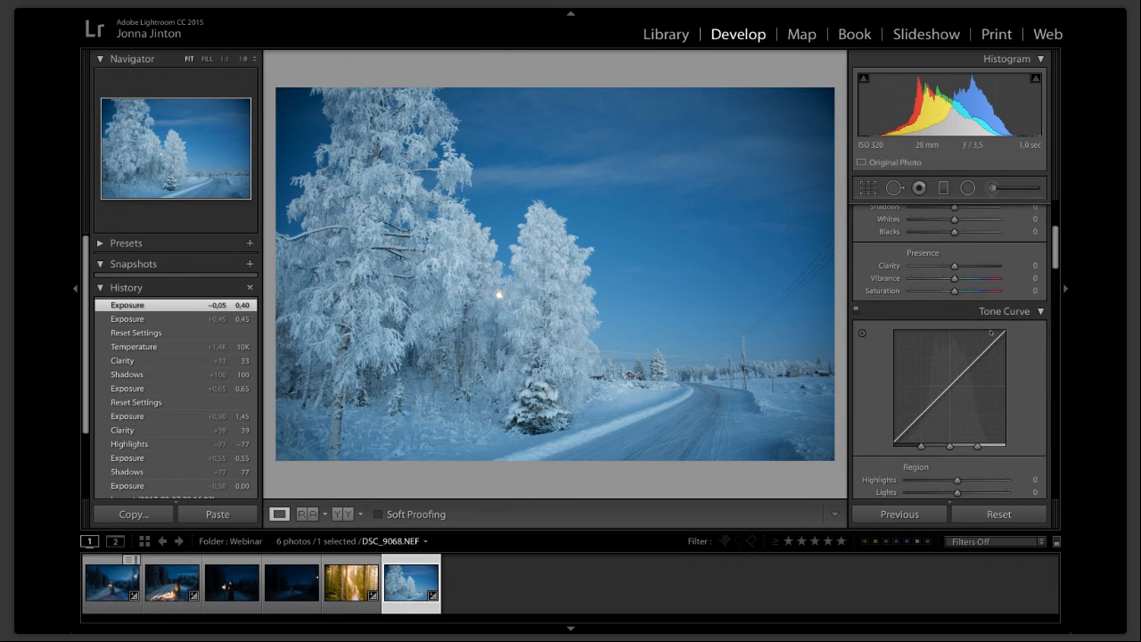
scroll(990, 332, down, 20)
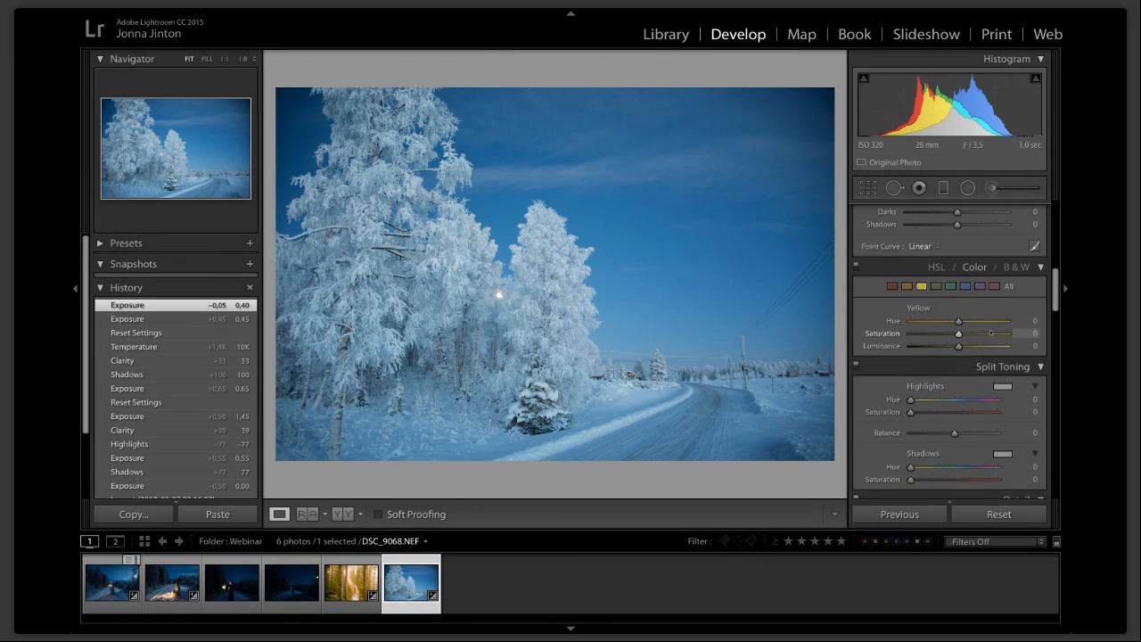
scroll(990, 332, down, 15)
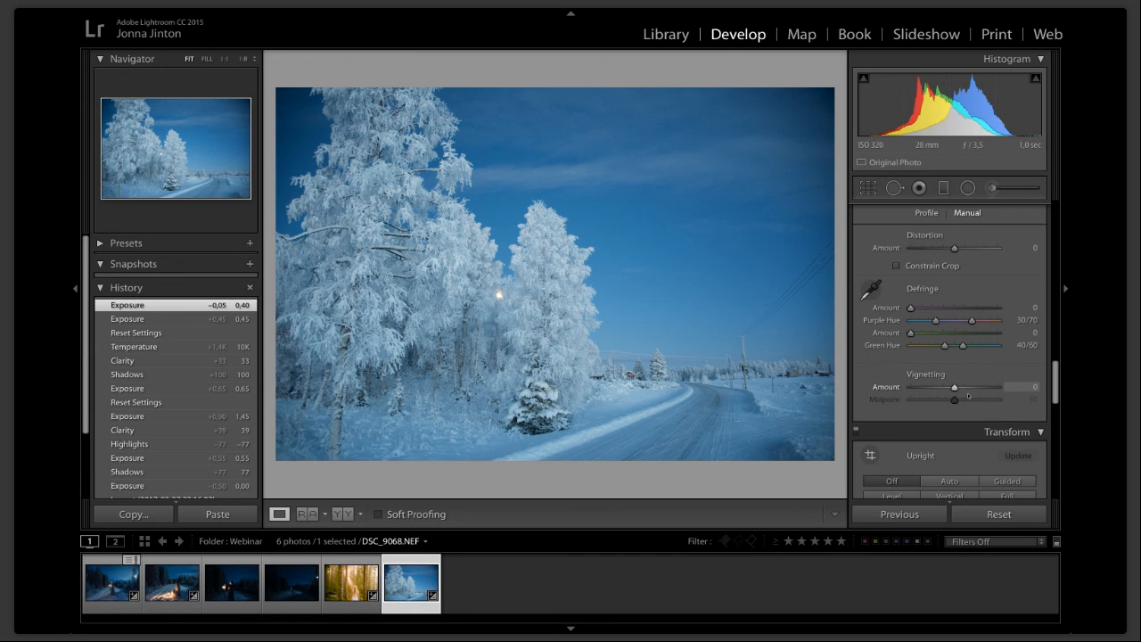
drag(954, 387, 970, 388)
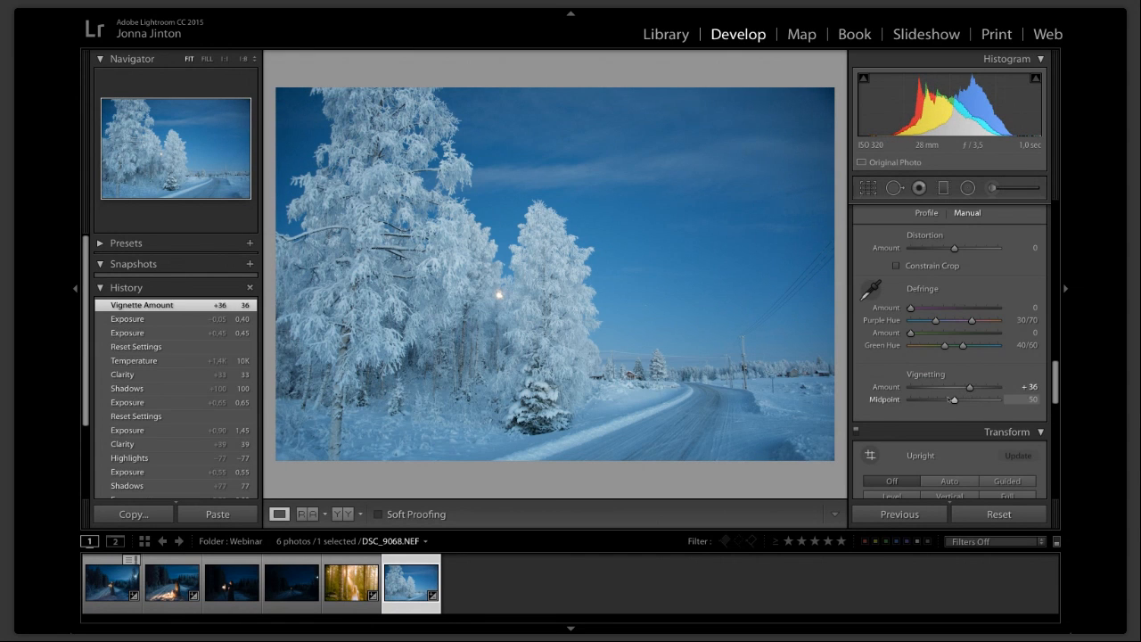
click(940, 401)
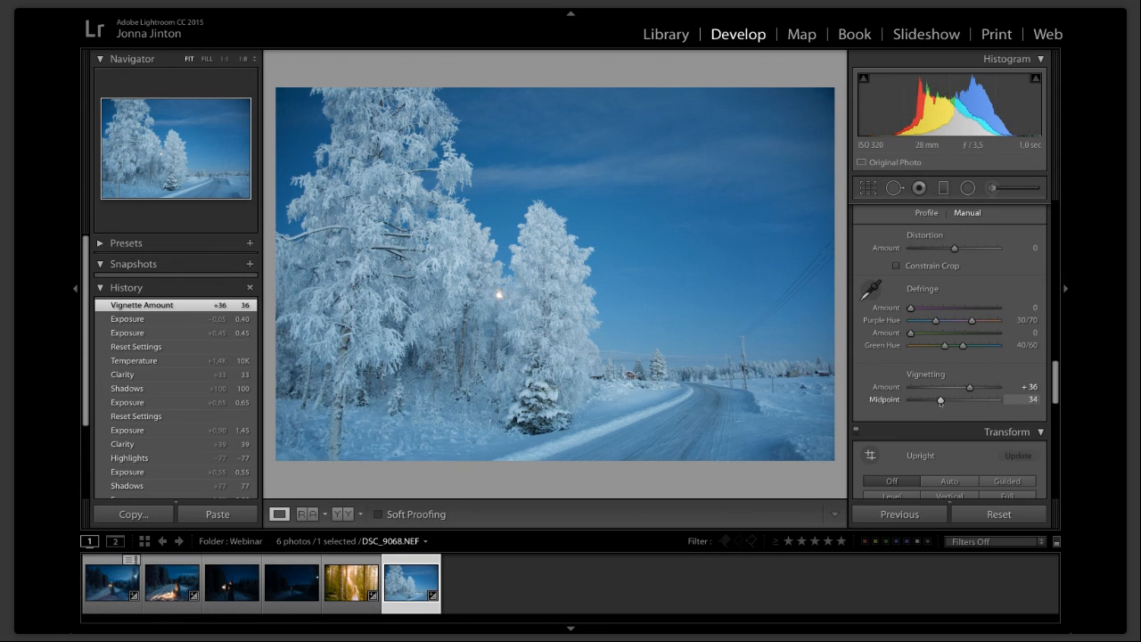
mouse_move(941, 401)
mouse_down()
mouse_move(964, 403)
mouse_move(927, 405)
mouse_move(998, 387)
mouse_move(927, 400)
mouse_up()
Set the winter photo's basic tone values to Shadows +78, Highlights -26 and Contrast +16.
scroll(955, 380, up, 15)
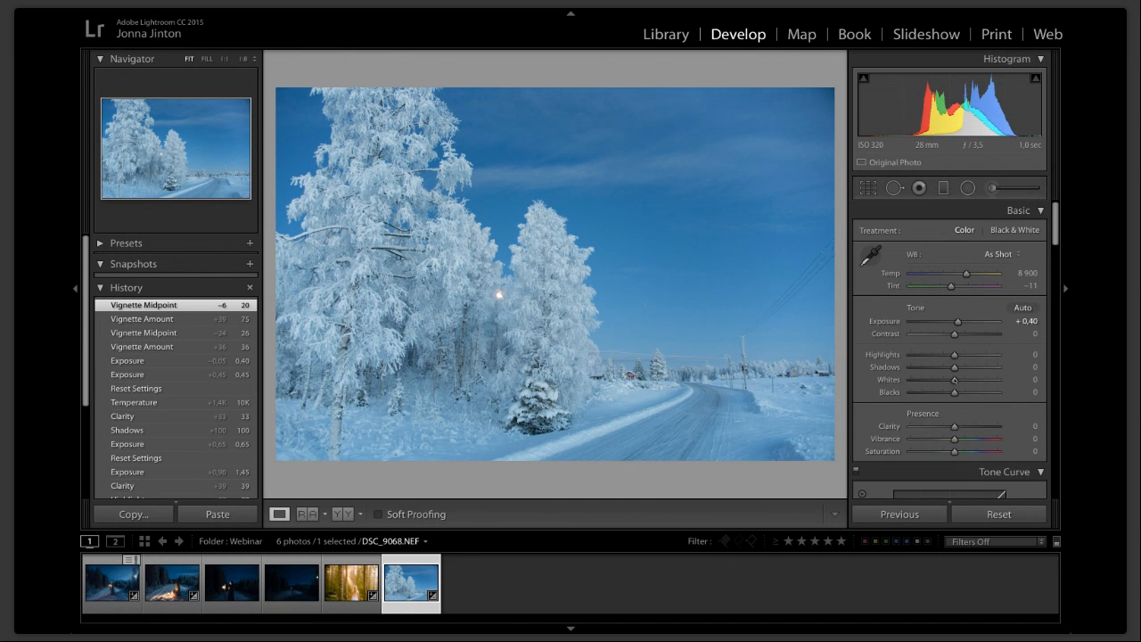
scroll(954, 380, down, 1)
drag(955, 366, 987, 367)
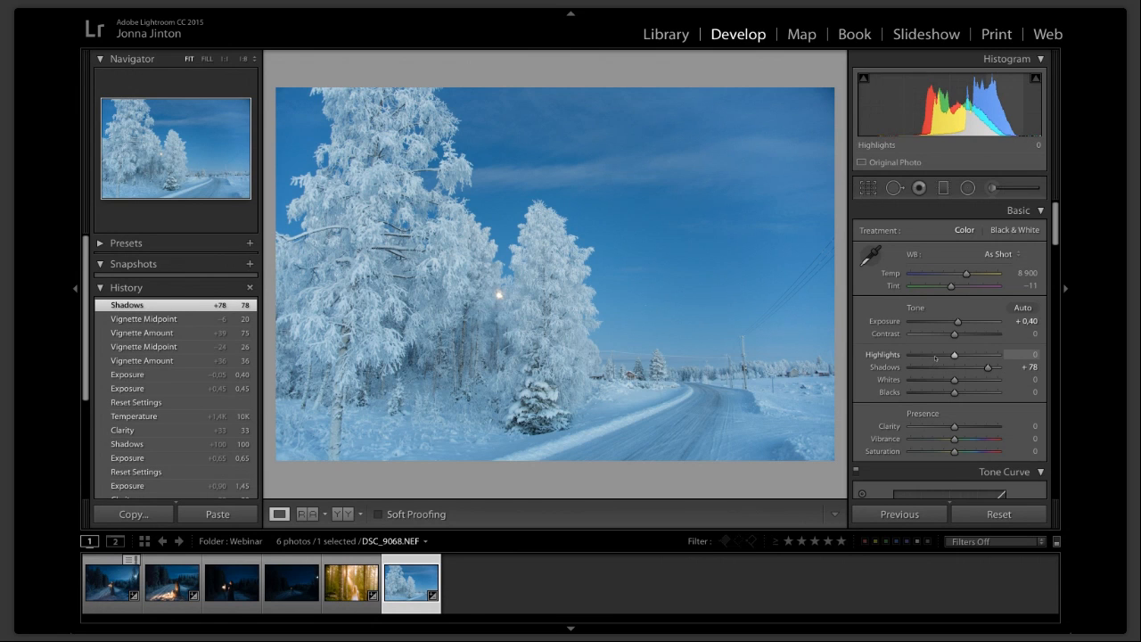
drag(935, 358, 943, 354)
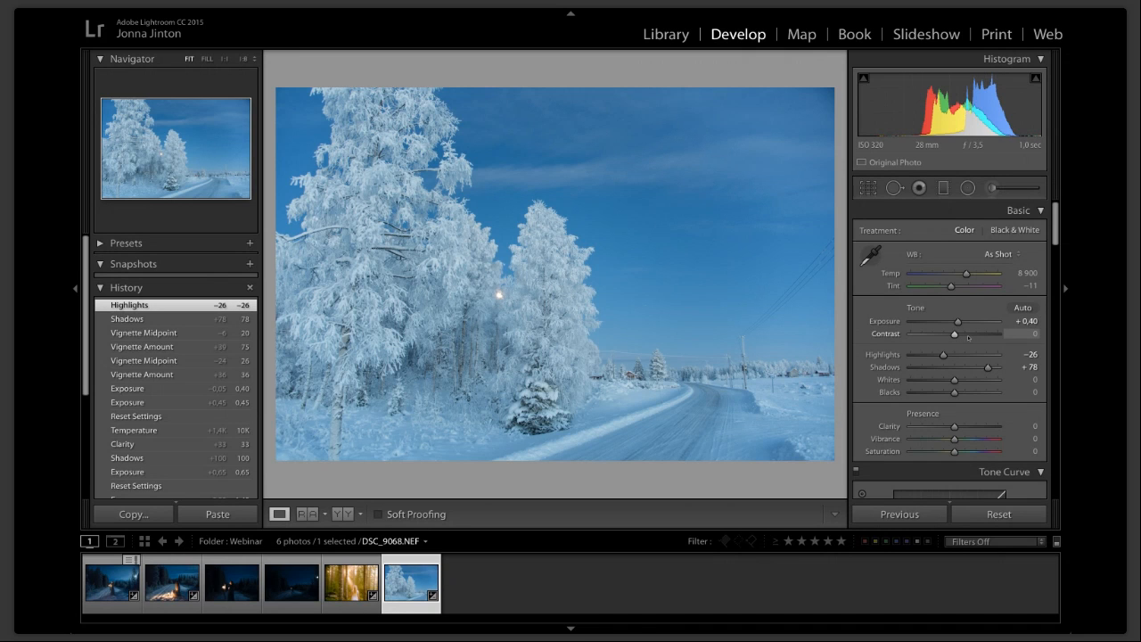
drag(955, 335, 960, 337)
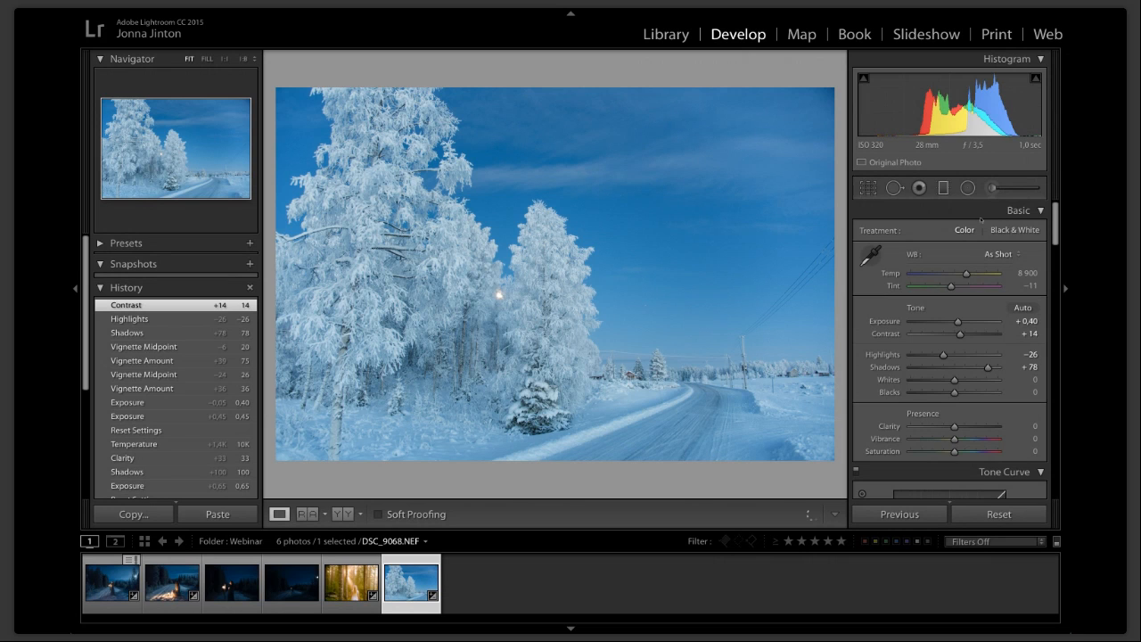
drag(960, 334, 963, 333)
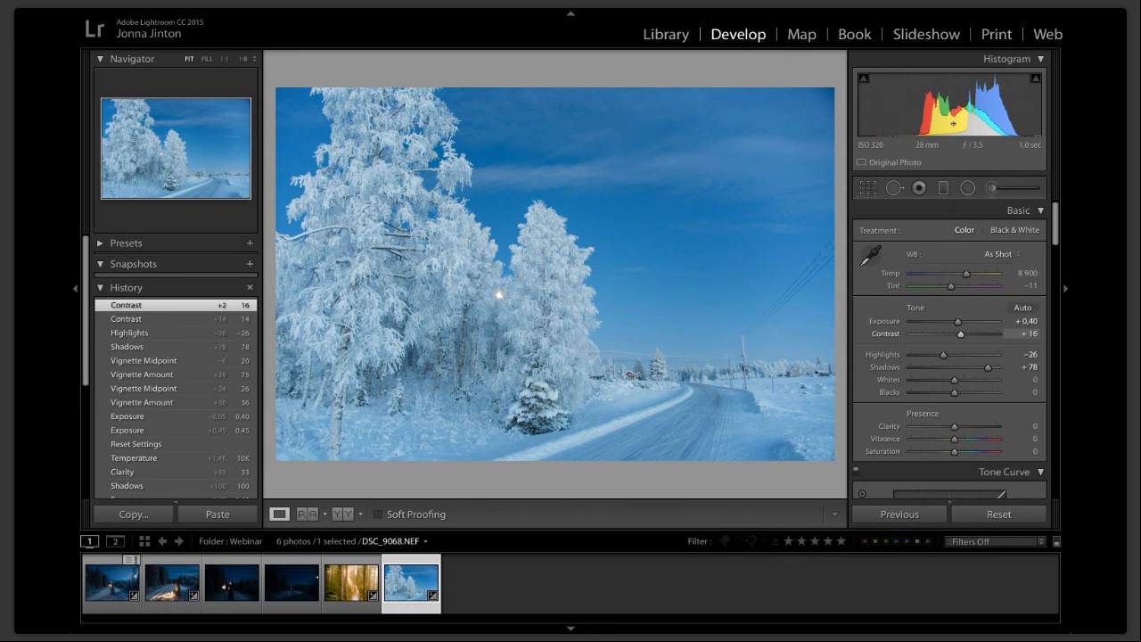
Warm the winter photo's white balance slightly by setting the Temp to 9693.
scroll(950, 355, down, 2)
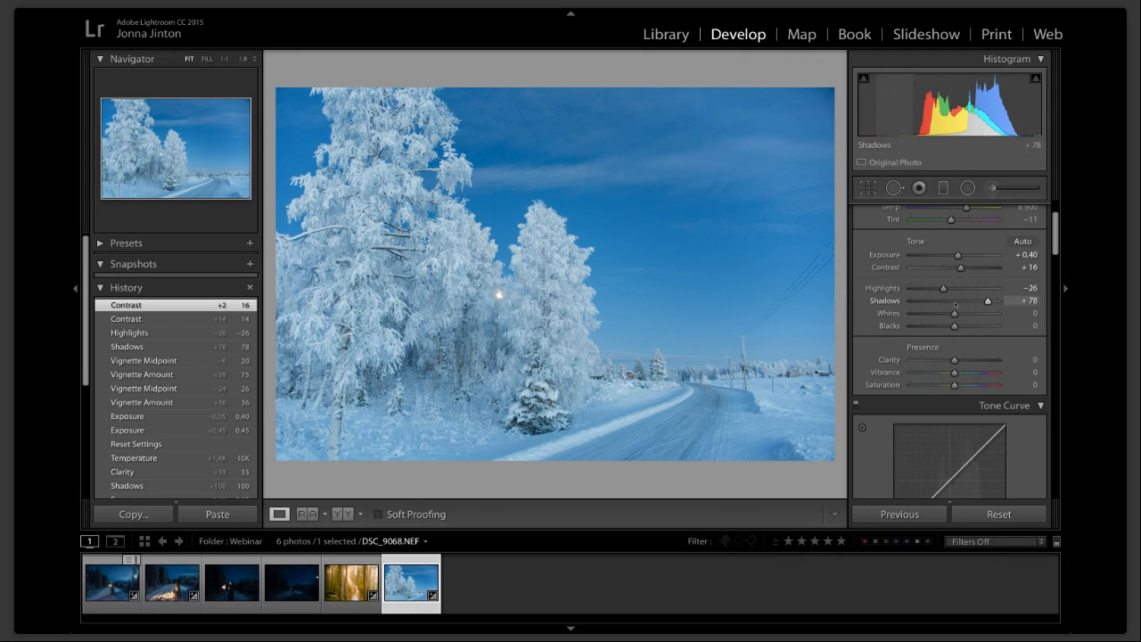
scroll(978, 269, down, 6)
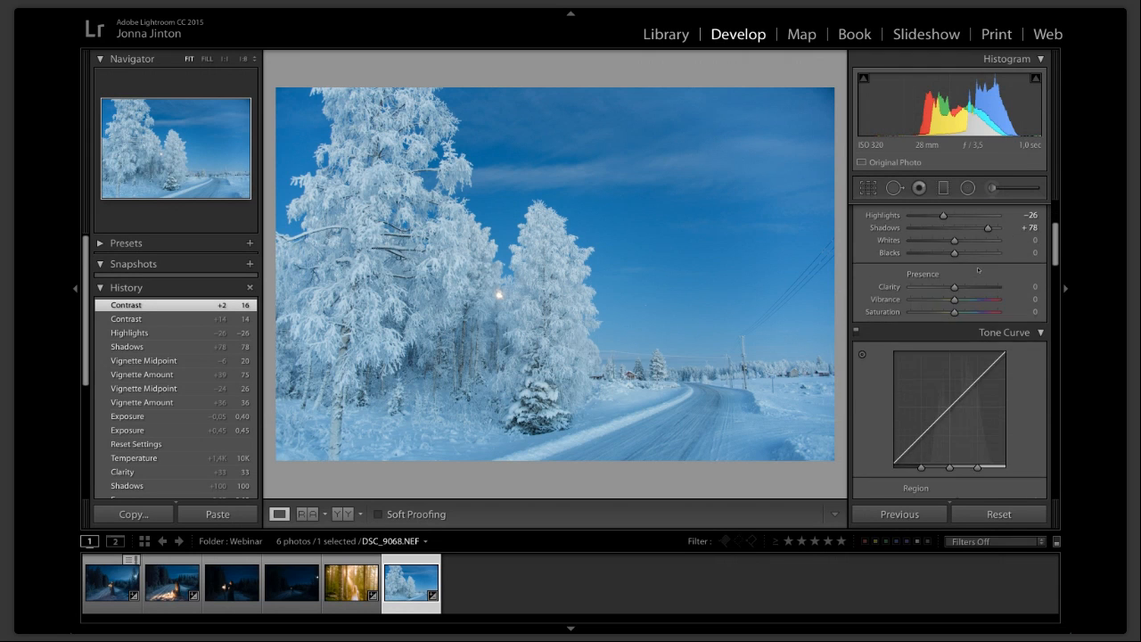
scroll(962, 286, up, 7)
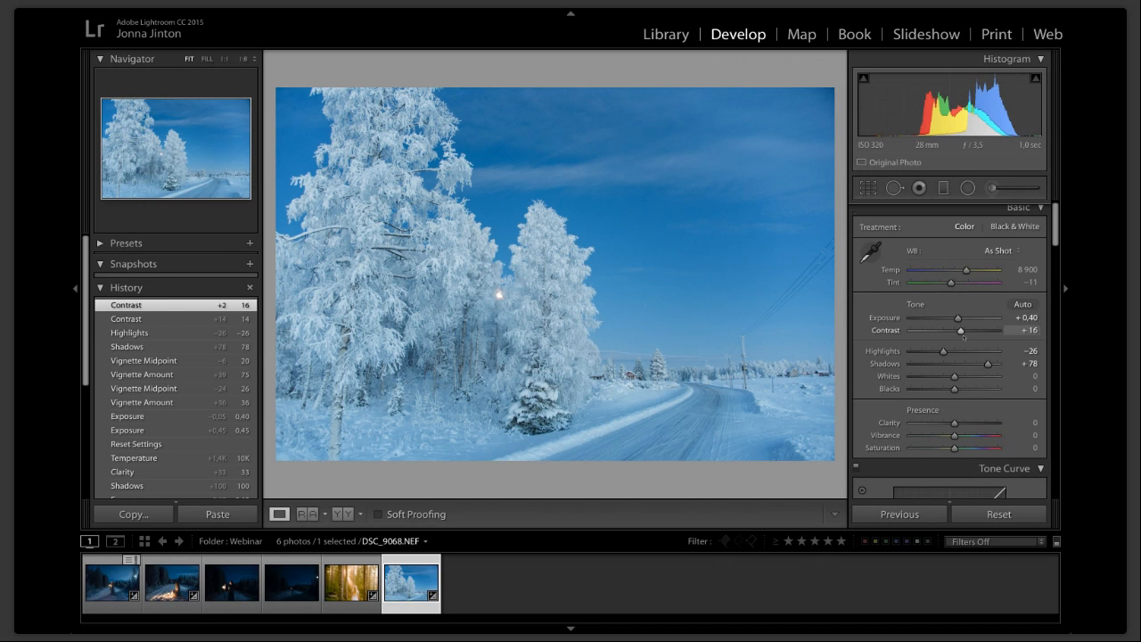
scroll(963, 337, down, 1)
scroll(983, 273, up, 1)
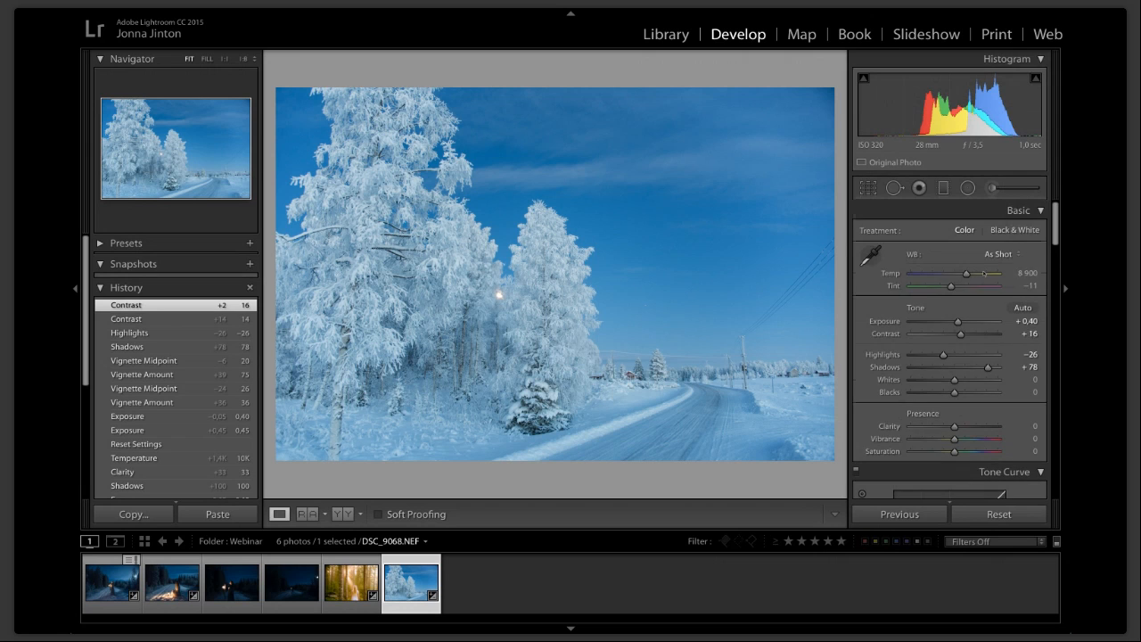
drag(967, 273, 972, 274)
Set the winter photo's Clarity to +15.
scroll(981, 339, down, 1)
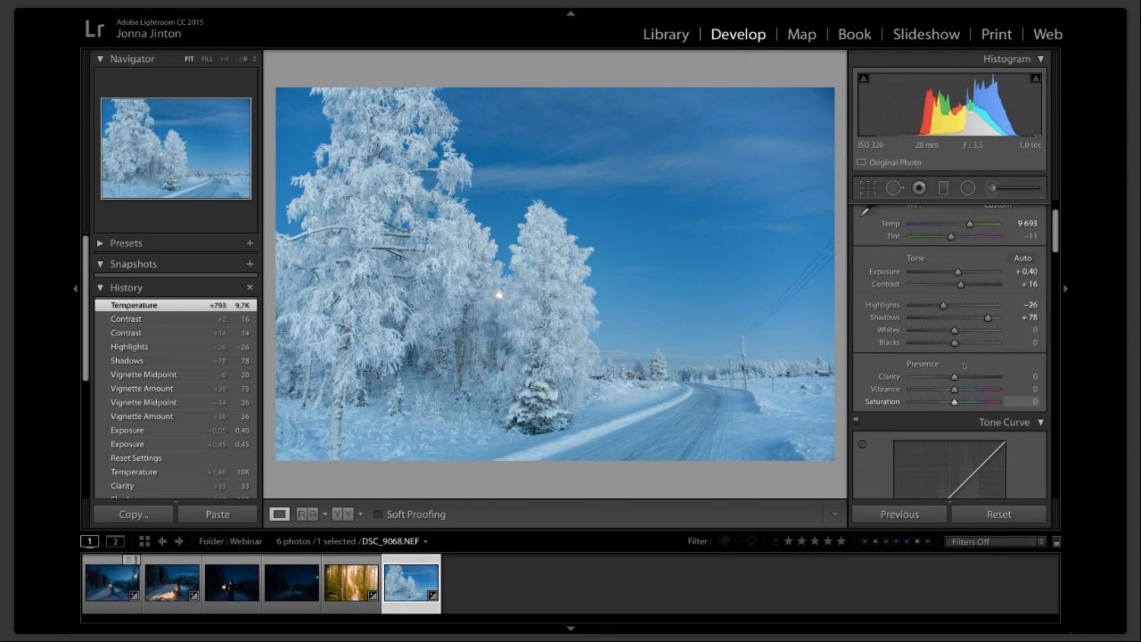
scroll(989, 383, down, 1)
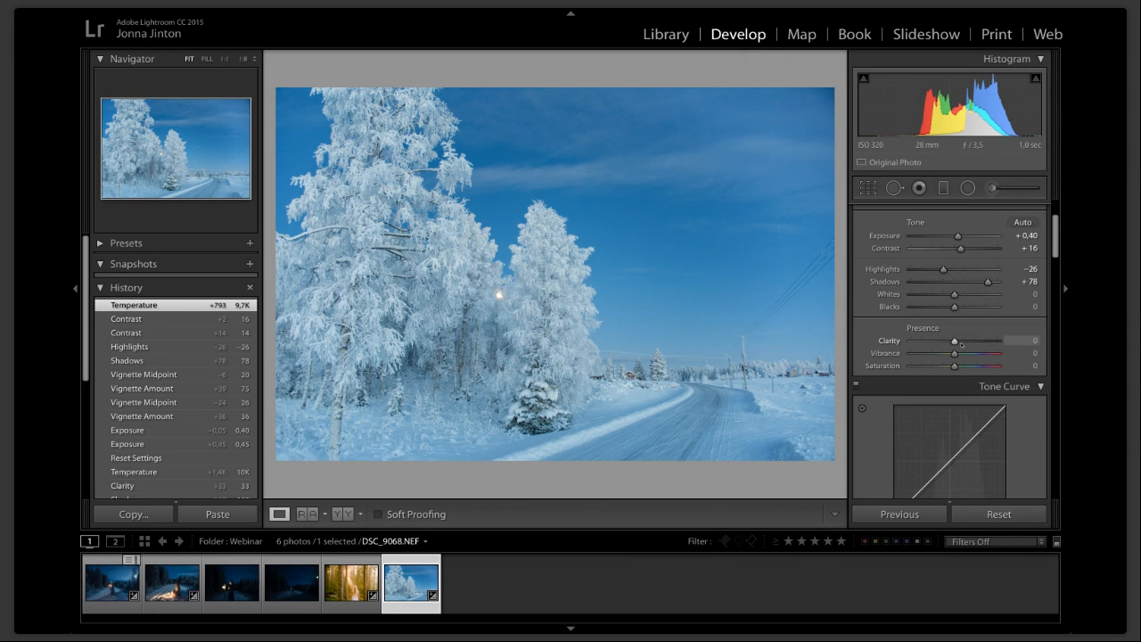
drag(961, 344, 959, 342)
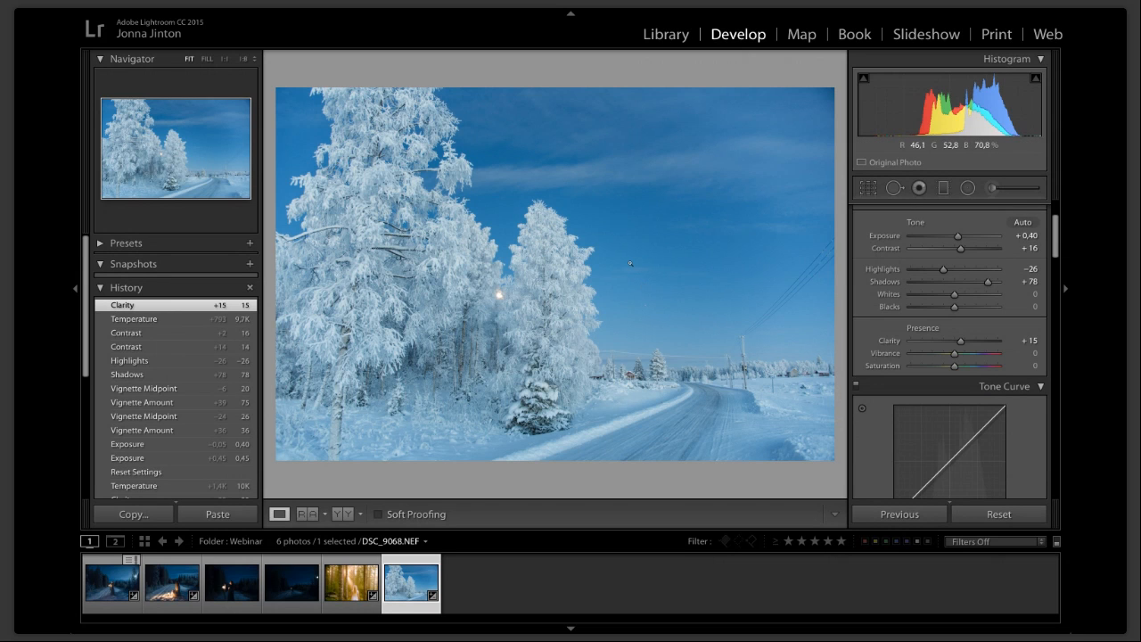
Send the developed winter photo to Adobe Photoshop CC 2017 for editing and close the Selective Tool palette there.
right_click(630, 264)
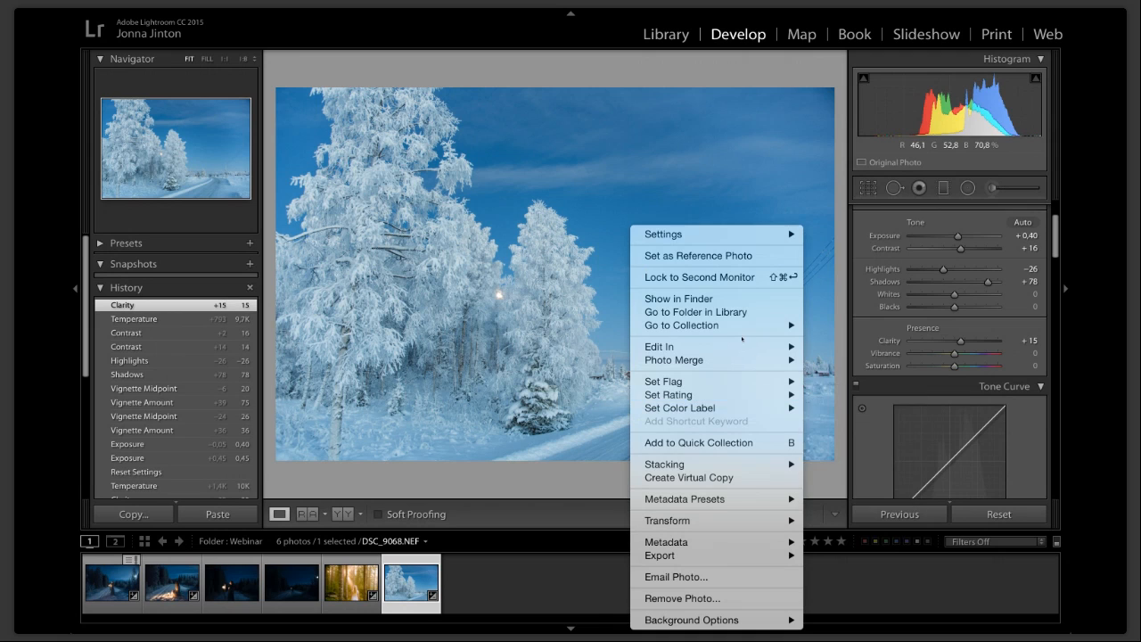
mouse_move(739, 345)
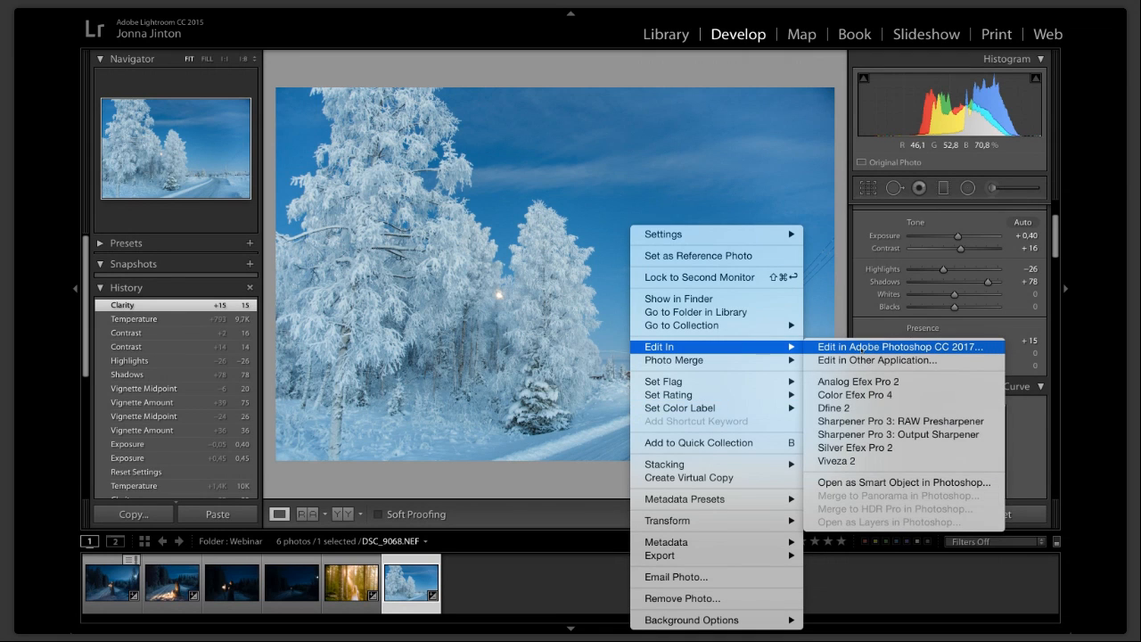
click(861, 347)
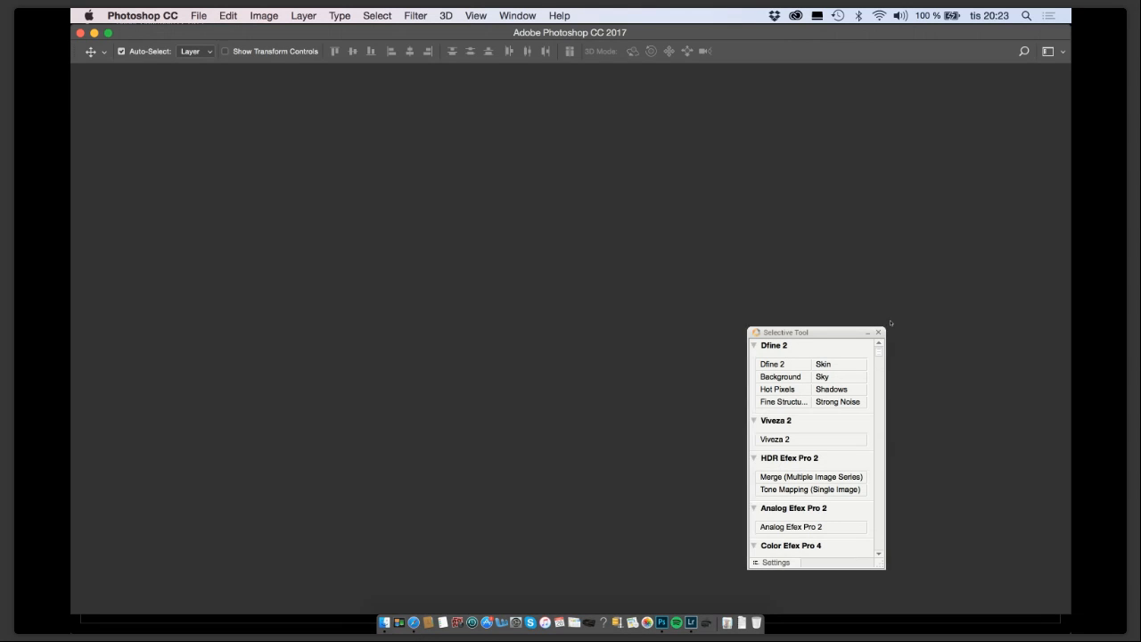
click(879, 332)
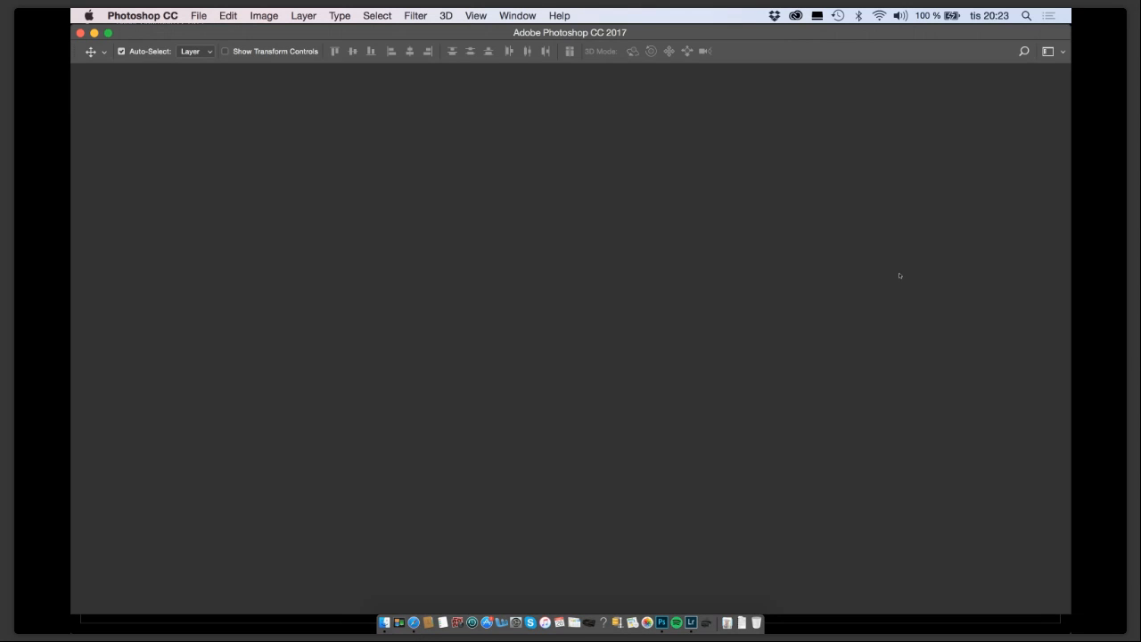
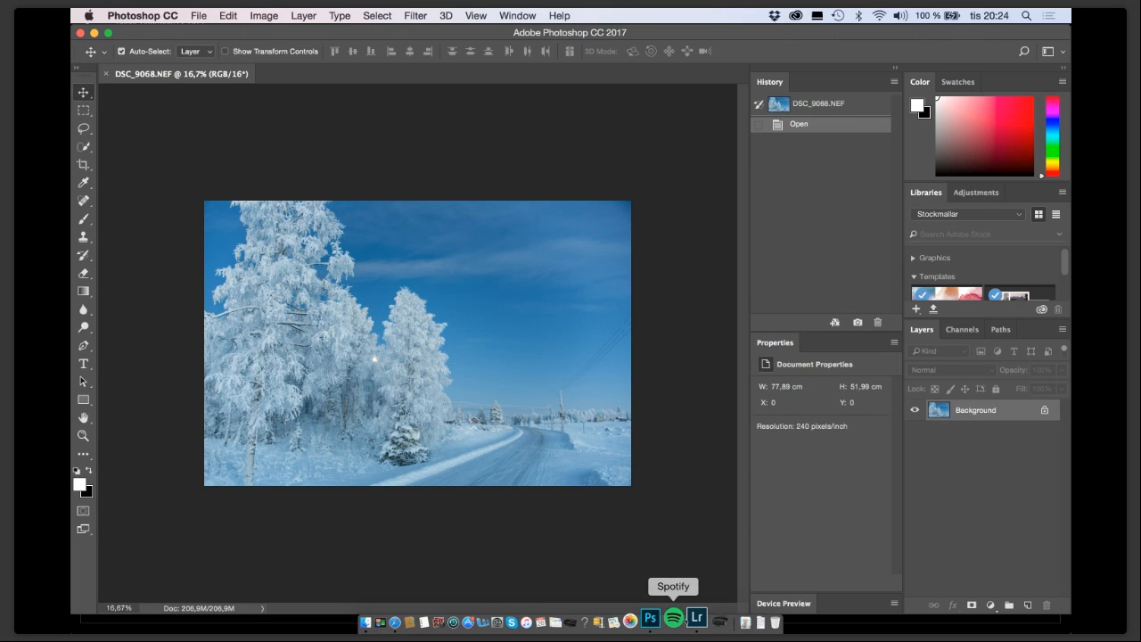
Float all open images in windows and shift the winter photo's window slightly away from the workspace edge.
right_click(697, 617)
click(704, 576)
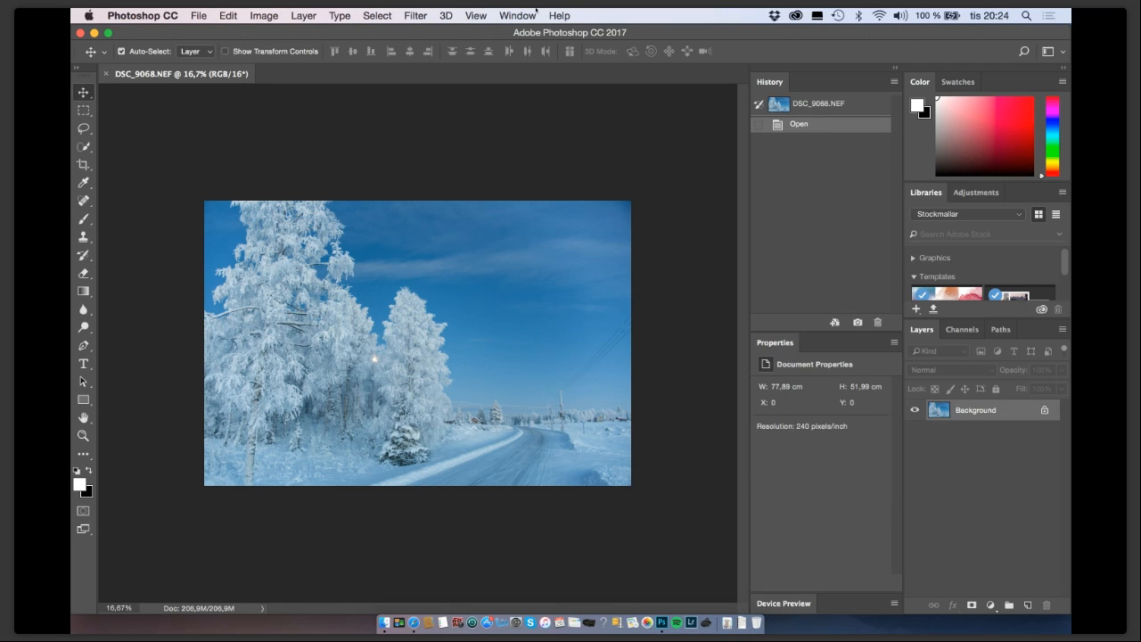
click(517, 16)
mouse_move(553, 32)
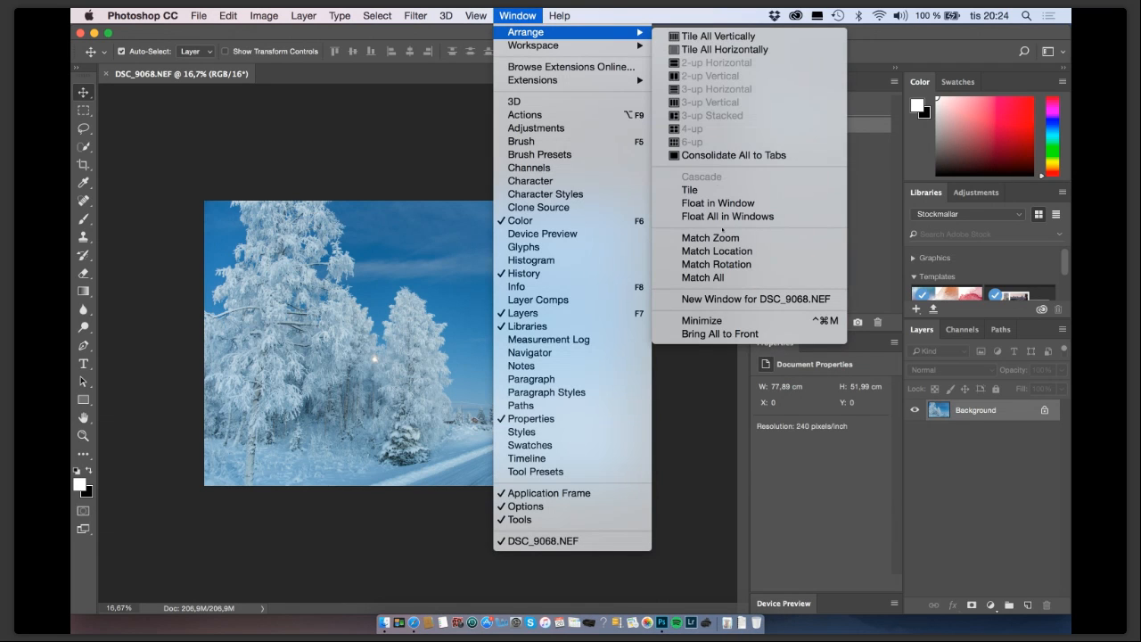
click(727, 216)
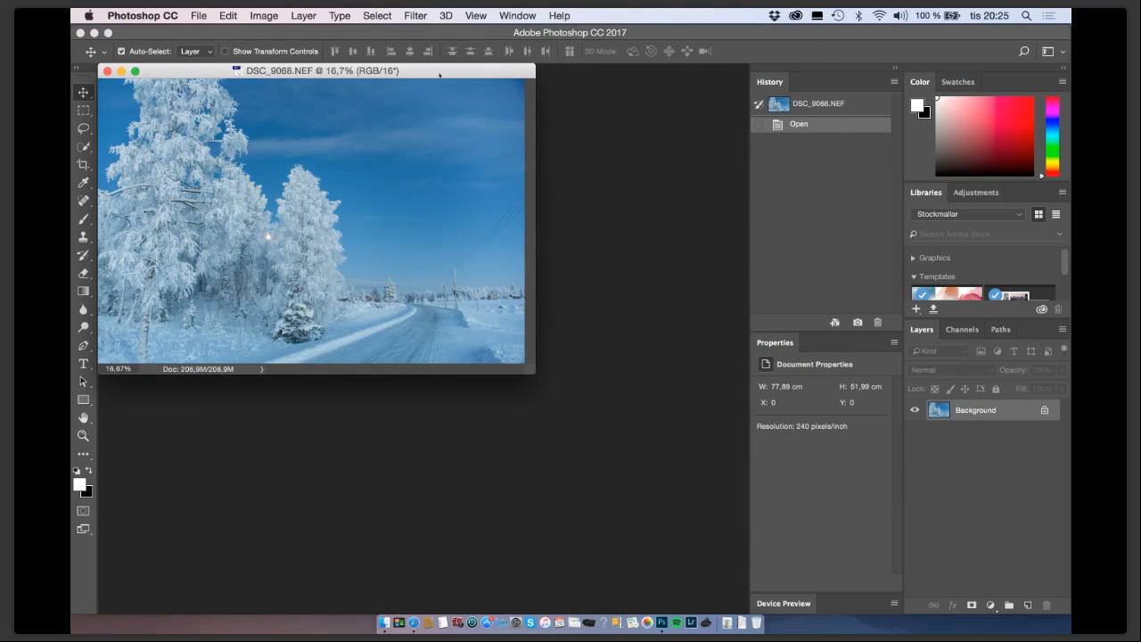
drag(437, 71, 469, 81)
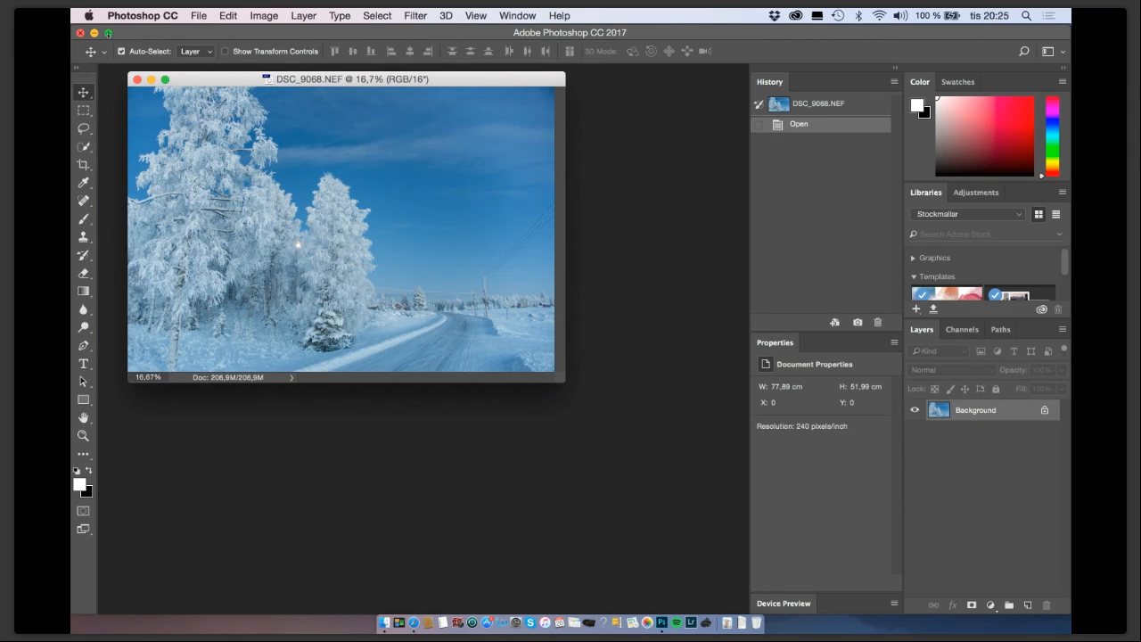
click(107, 32)
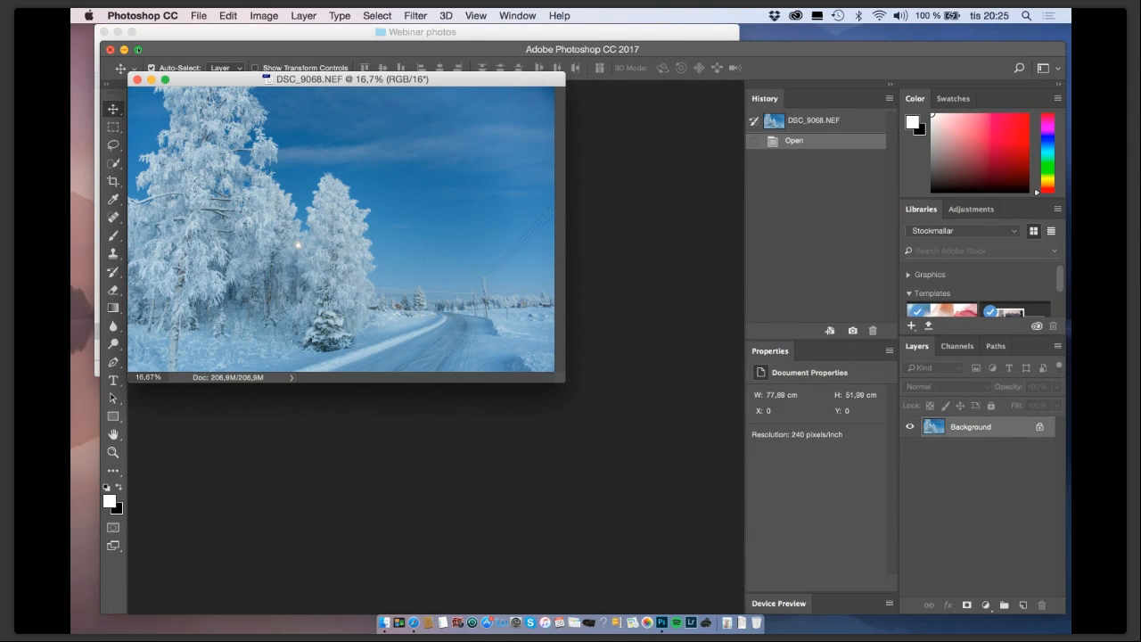
click(137, 49)
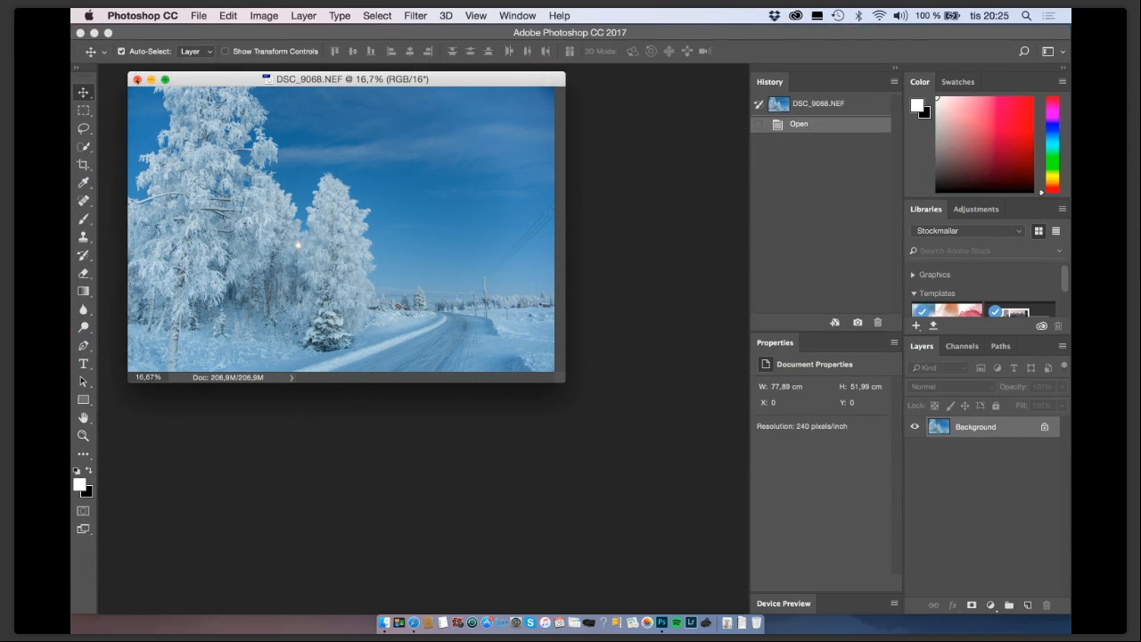
Open northernlights.jpg from the Webinar photos folder in Photoshop, accepting the Camera Raw settings as they are.
click(383, 623)
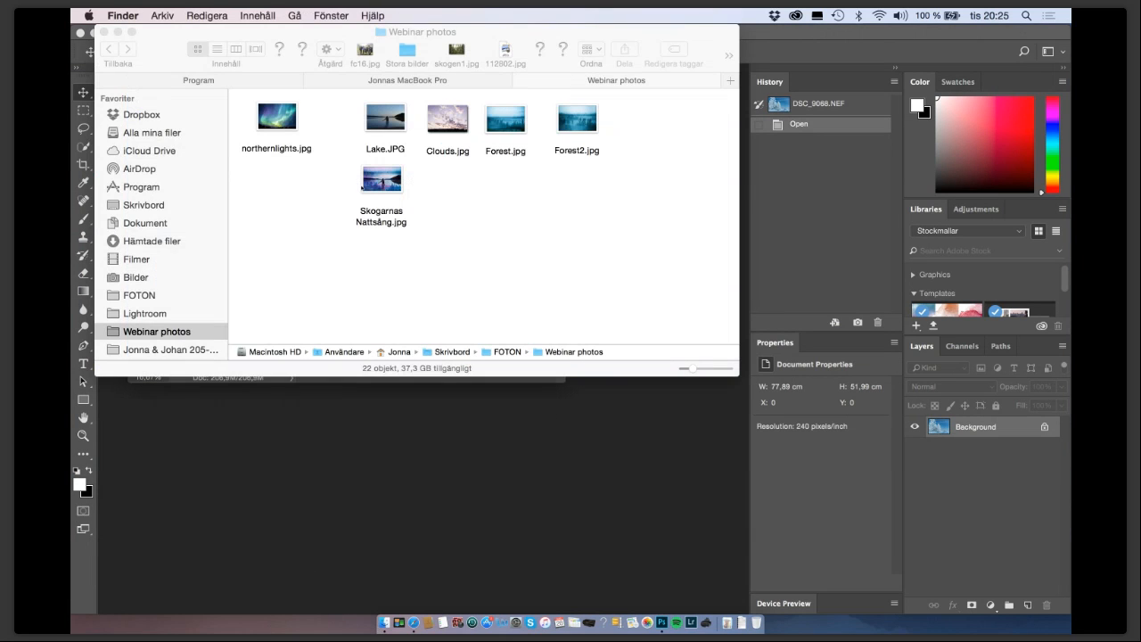
drag(328, 34, 522, 110)
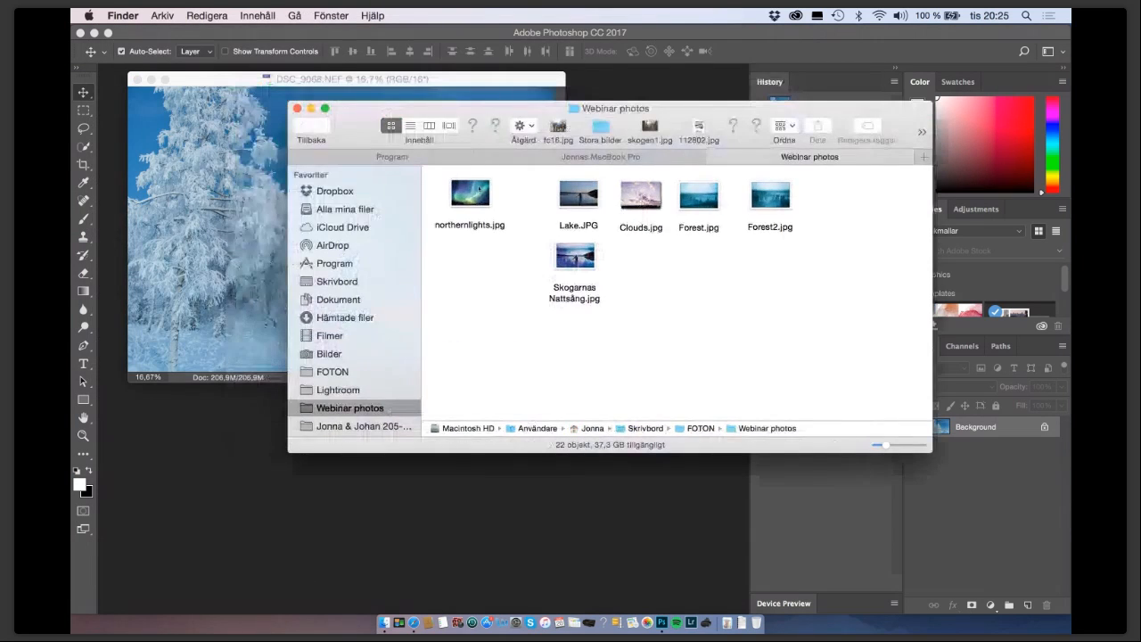
click(470, 200)
drag(470, 200, 300, 532)
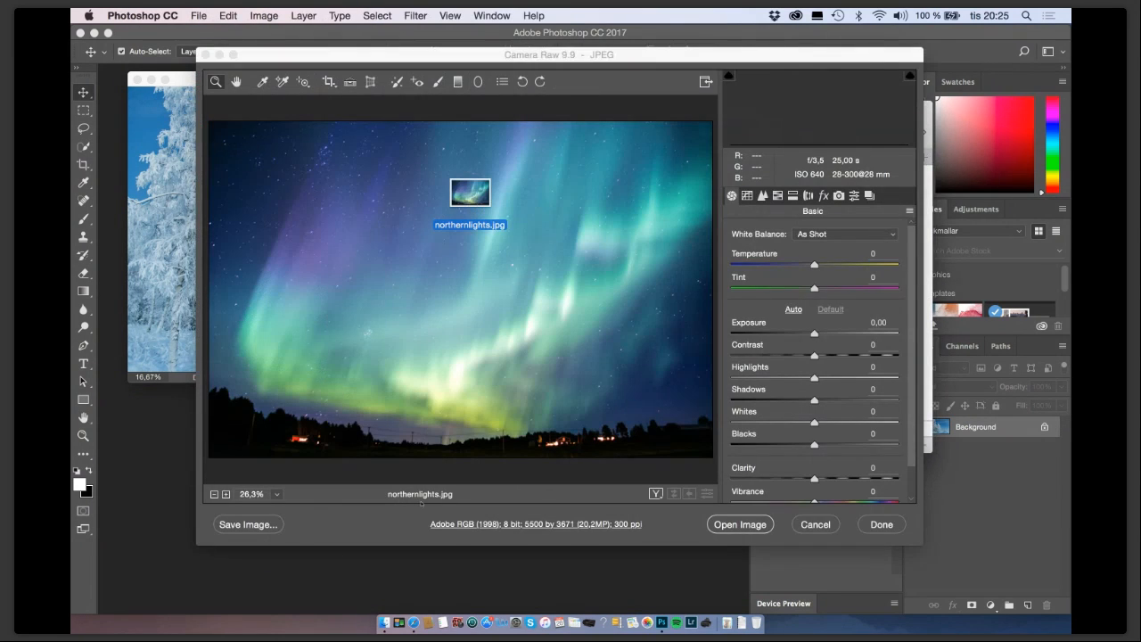
click(742, 525)
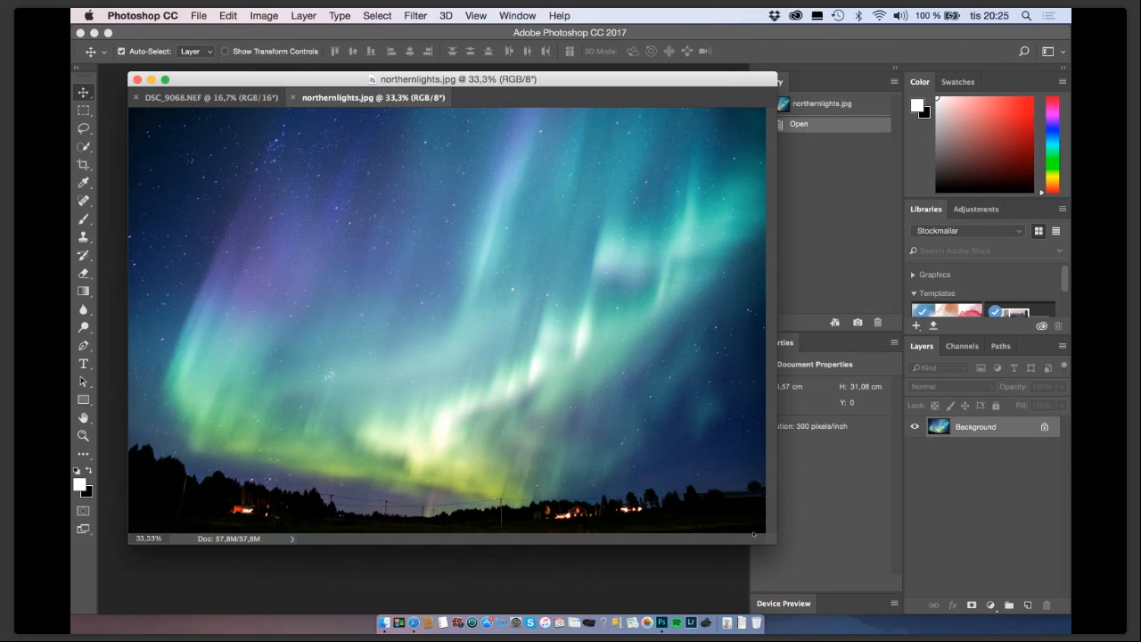
Resize and reposition the floating document window so it fits the workspace without covering the History and Properties panels.
drag(775, 542, 809, 569)
drag(686, 91, 658, 92)
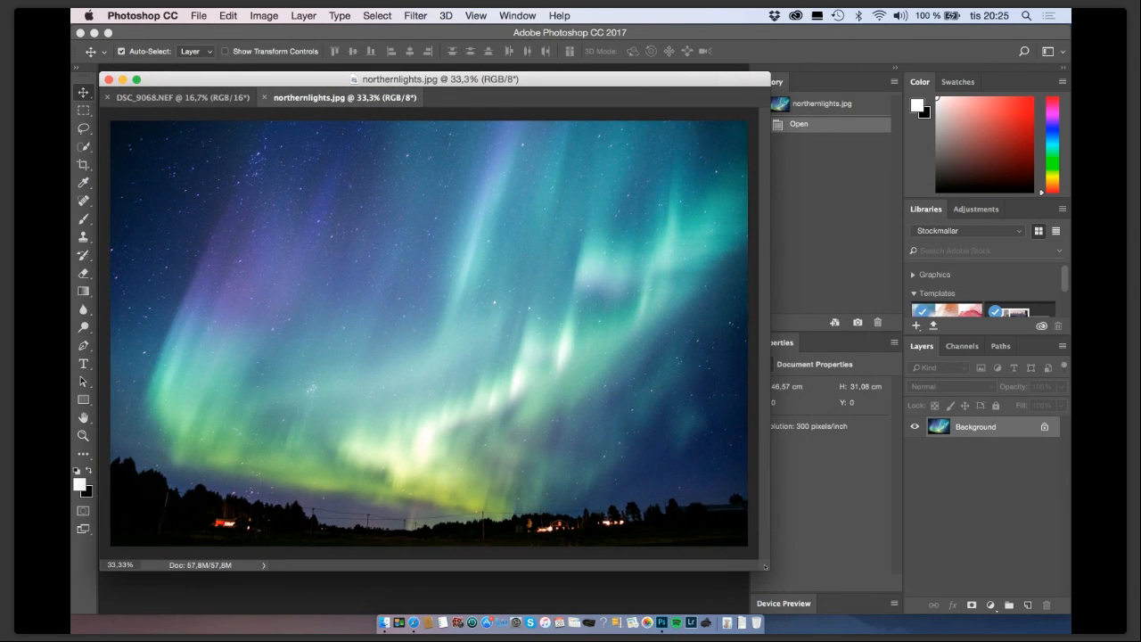
drag(763, 565, 735, 565)
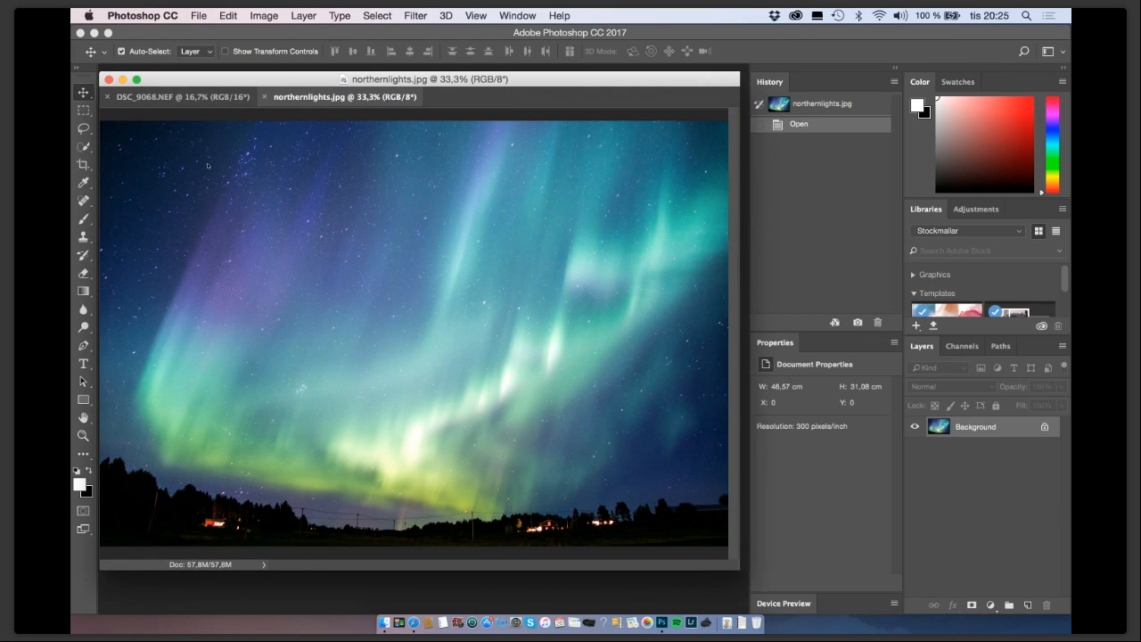
click(184, 98)
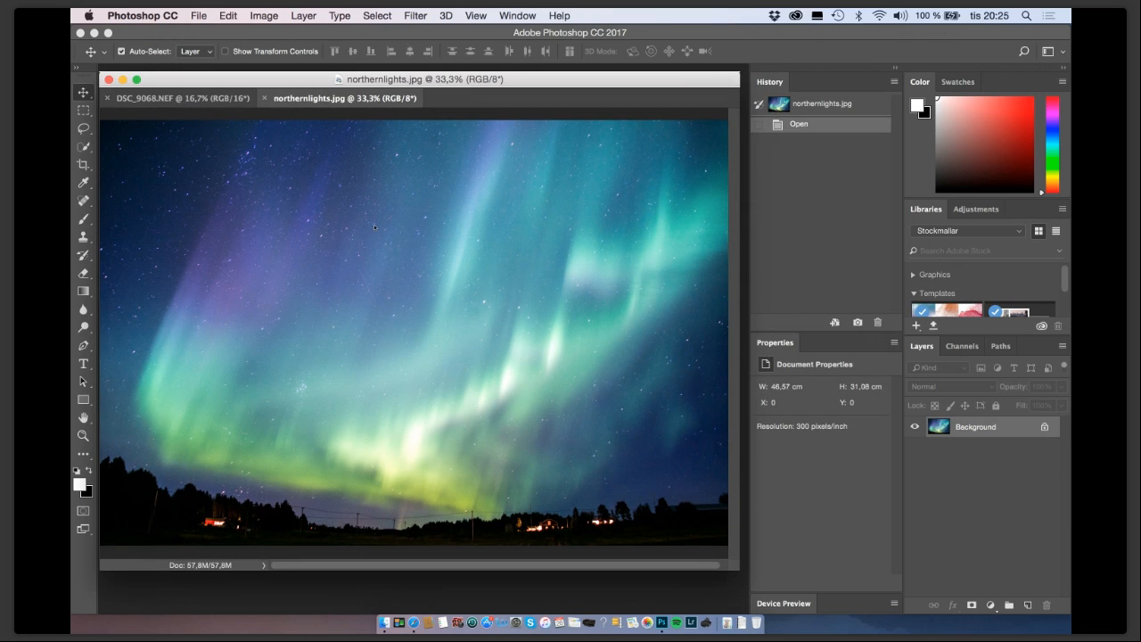
Copy the entire northern lights image into DSC_9068.NEF as a new layer and position it over the upper-right sky.
click(377, 15)
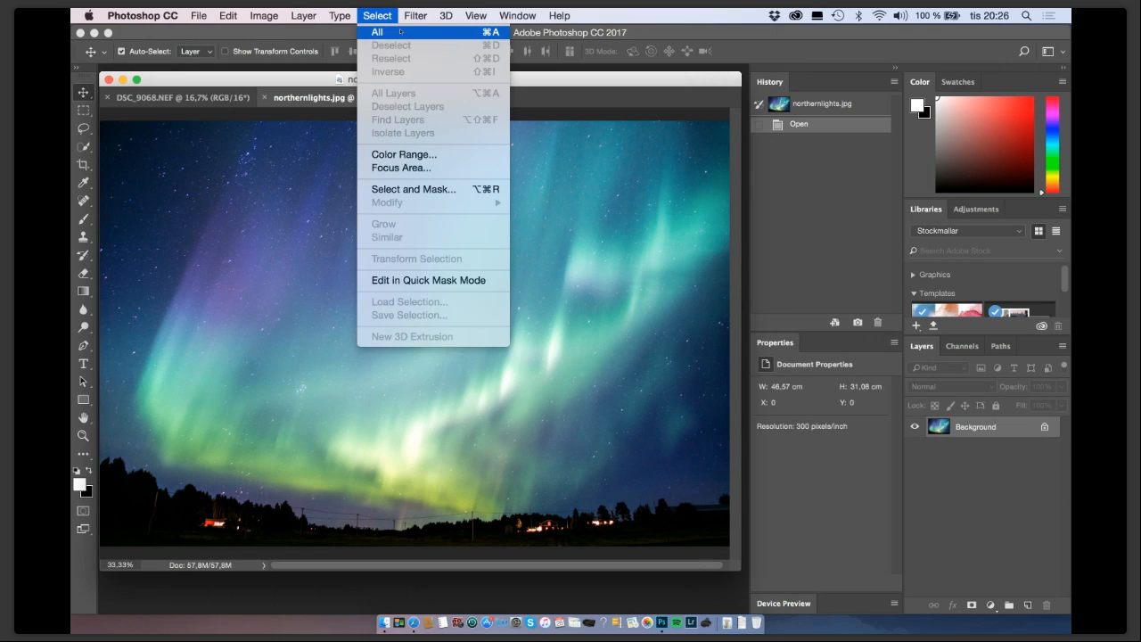
click(395, 33)
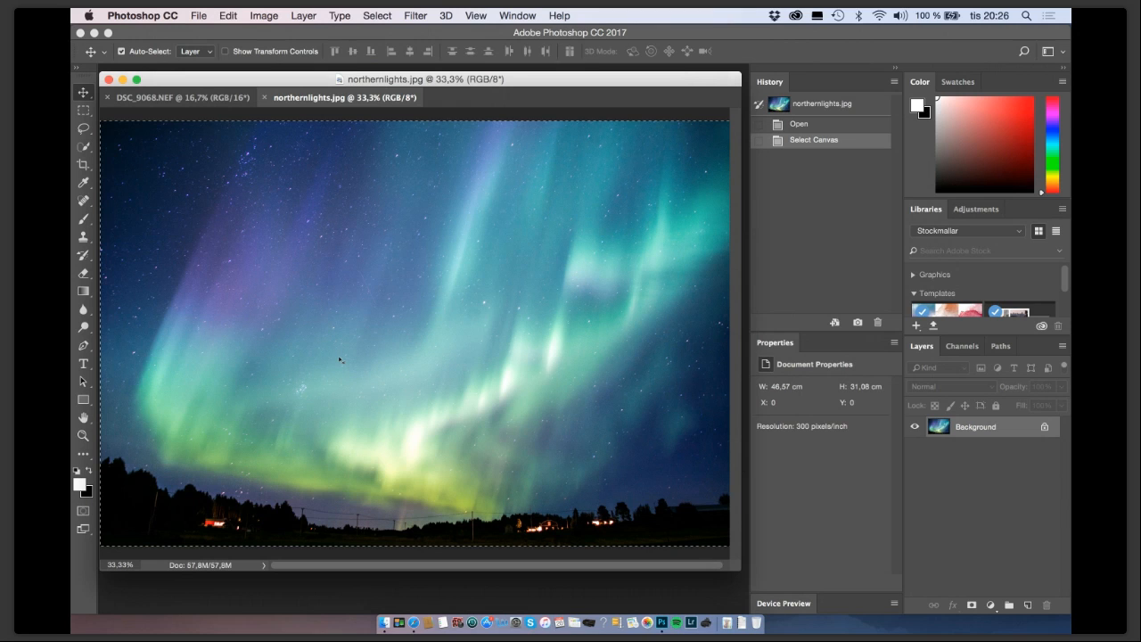
click(205, 98)
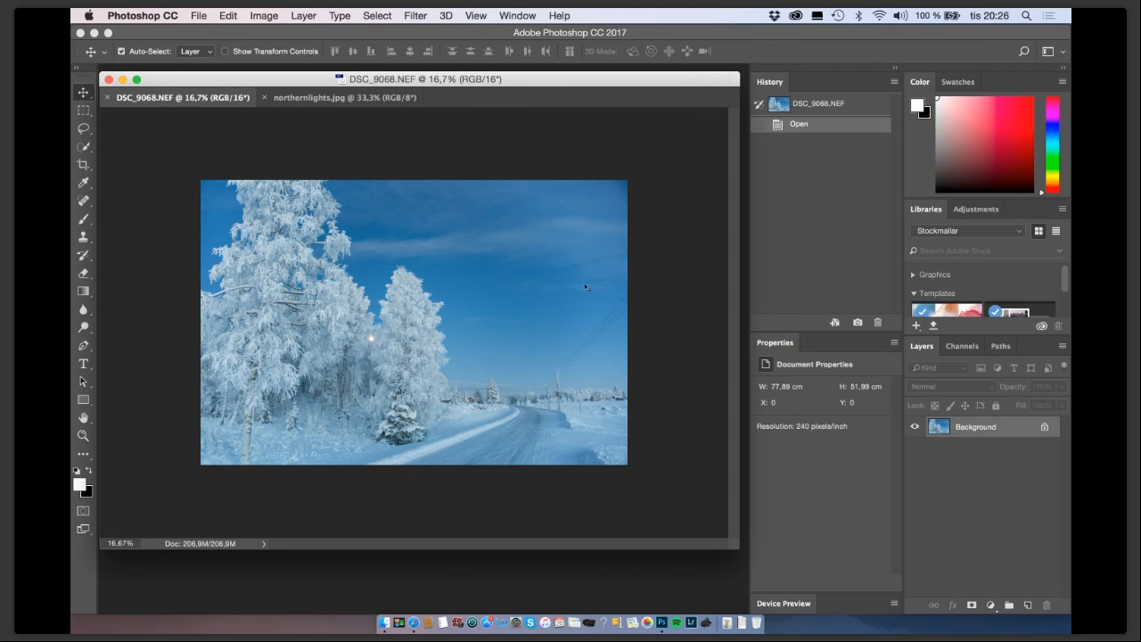
key(super)
key(super+v)
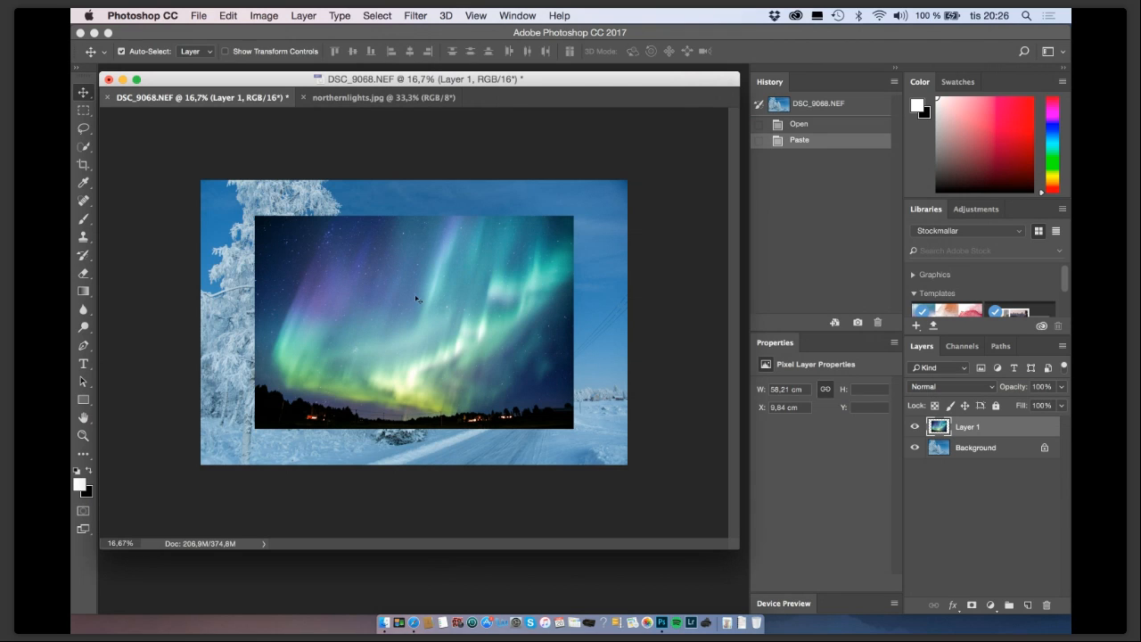
drag(416, 299, 479, 264)
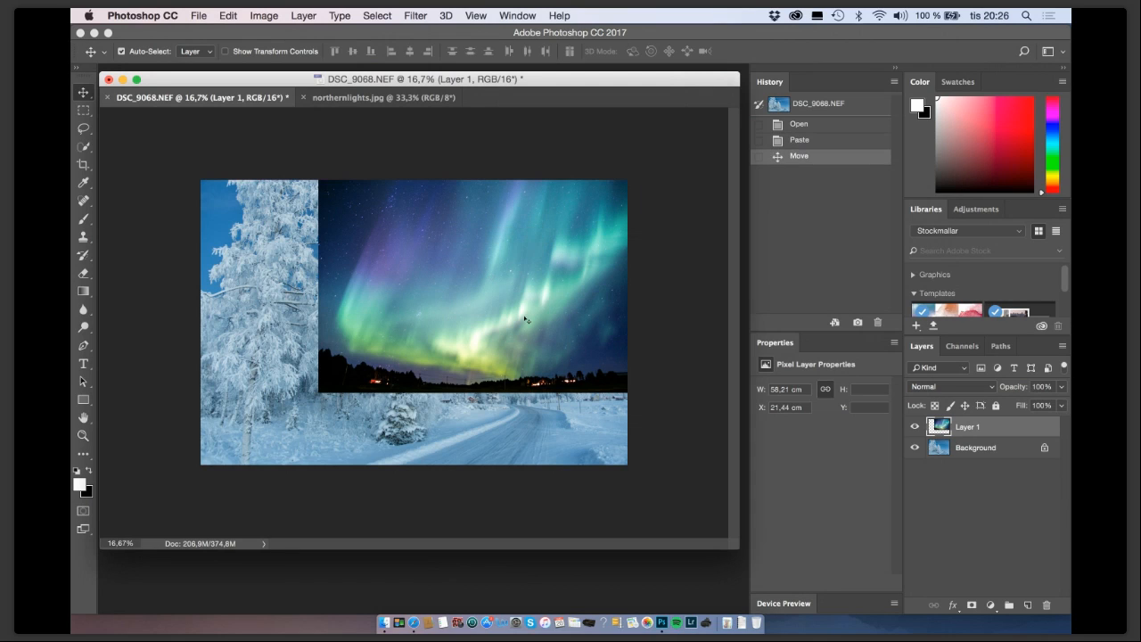
mouse_move(532, 361)
mouse_down()
mouse_move(517, 357)
mouse_move(529, 360)
mouse_up()
Try the Multiply, Soft Light and Hard Light blending modes on the northern lights layer.
click(938, 390)
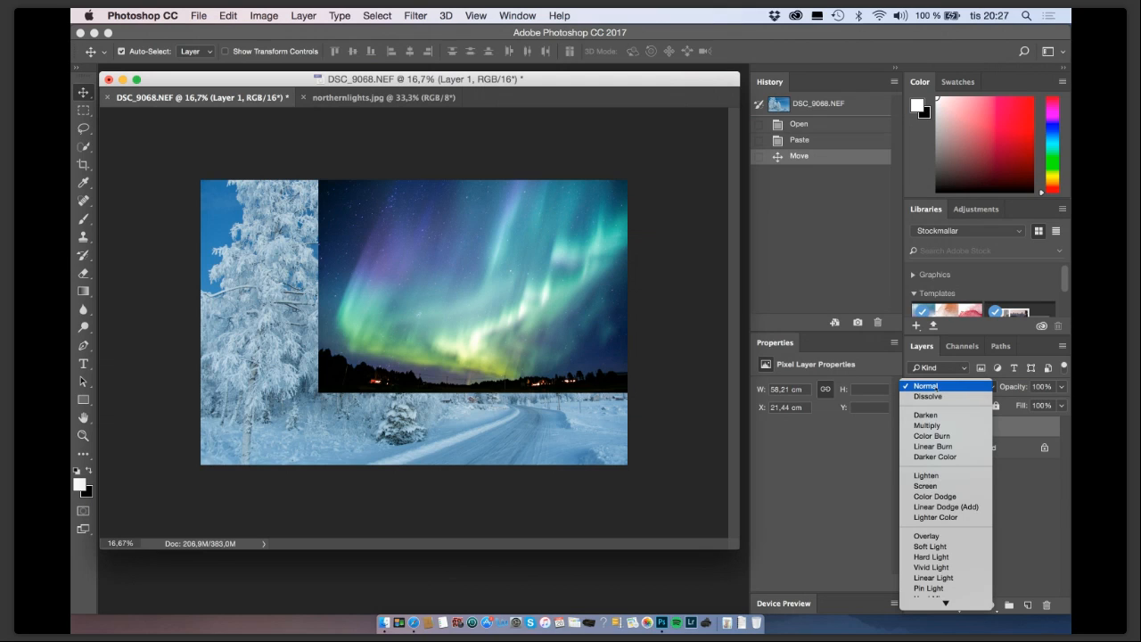
click(925, 386)
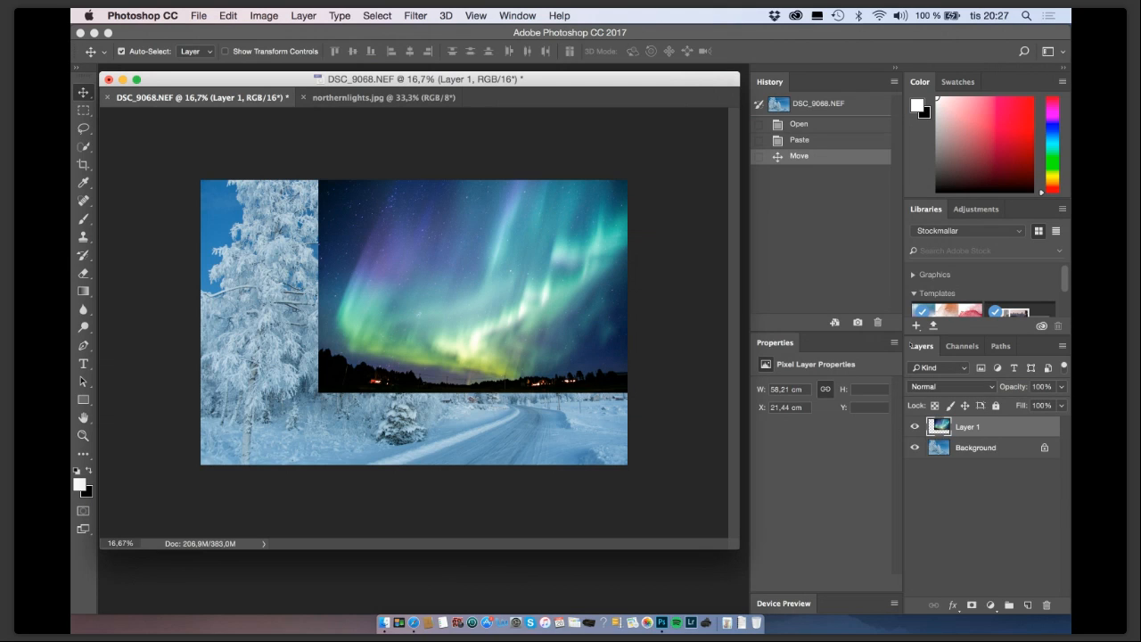
click(927, 387)
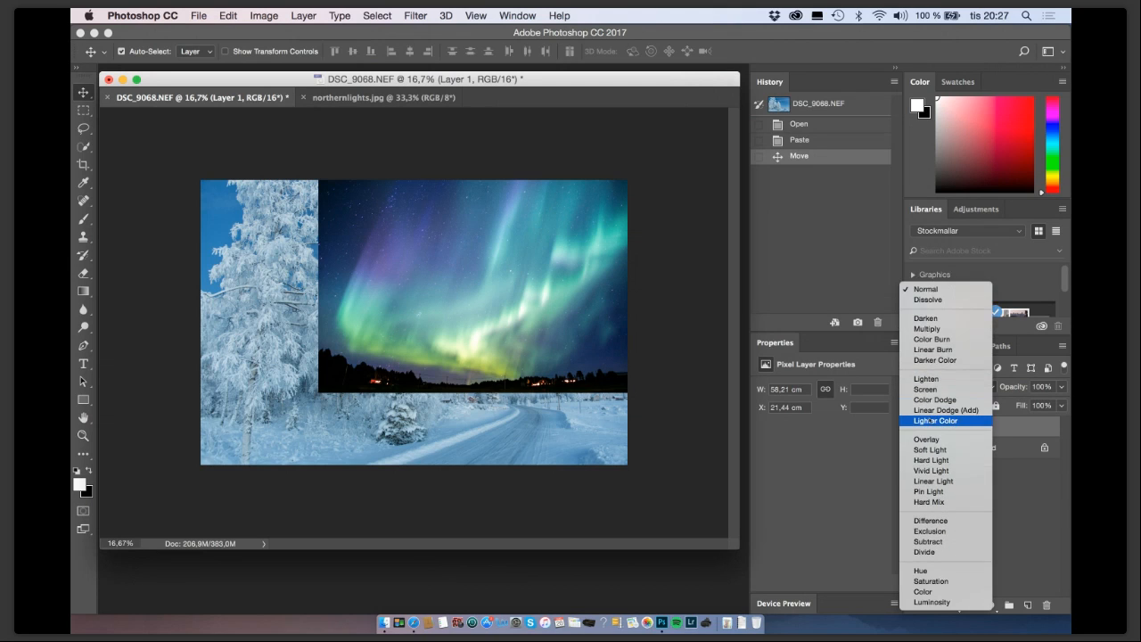
click(935, 329)
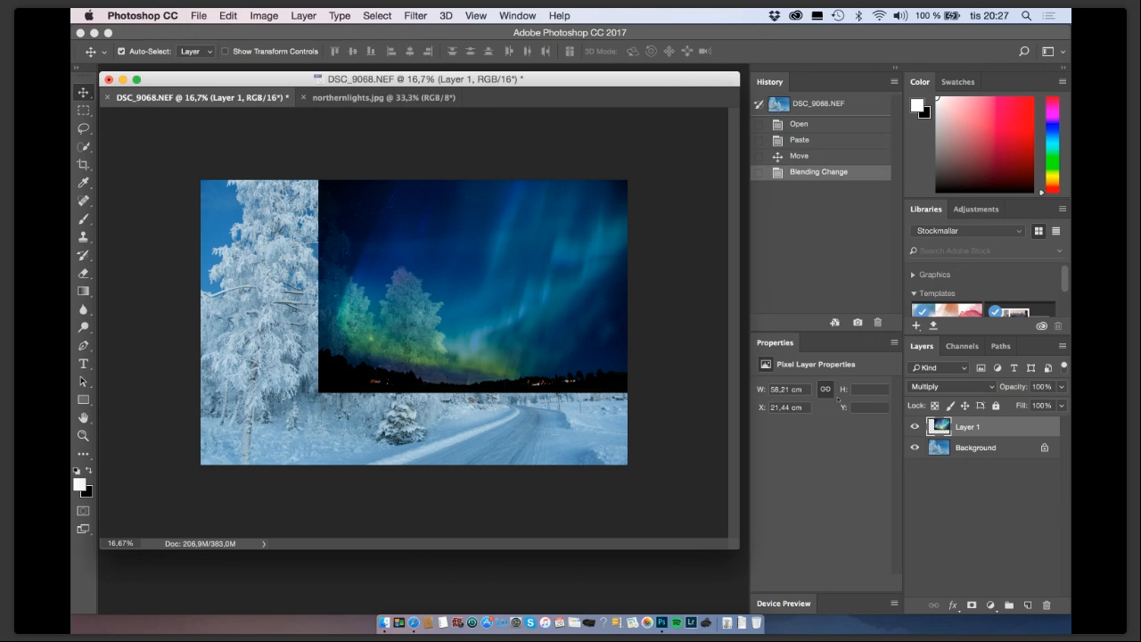
click(927, 387)
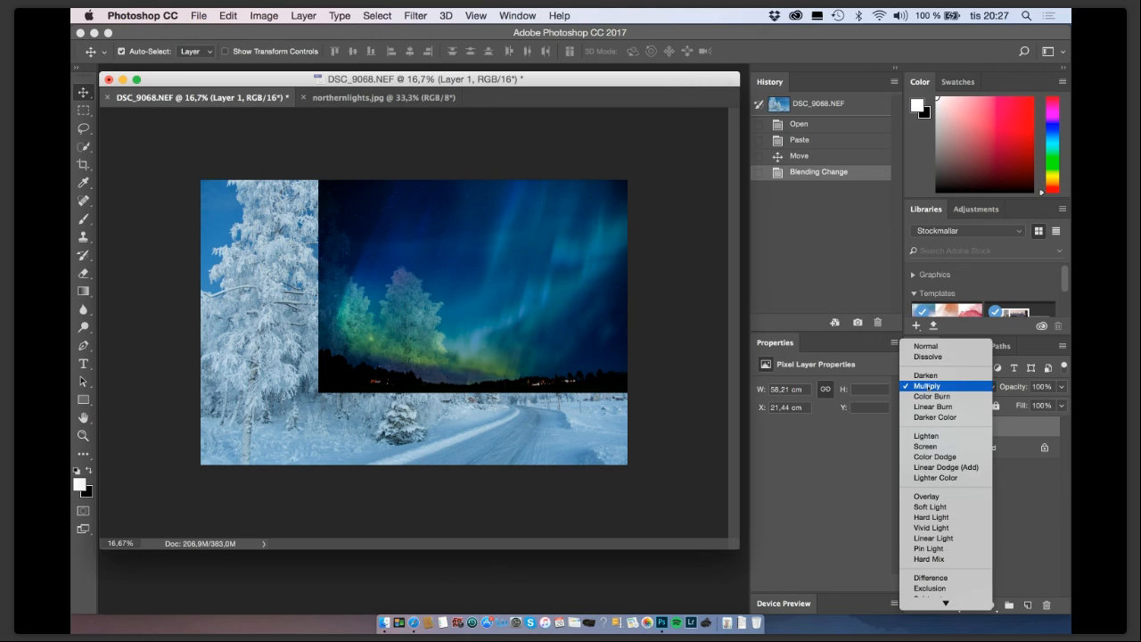
scroll(927, 387, down, 2)
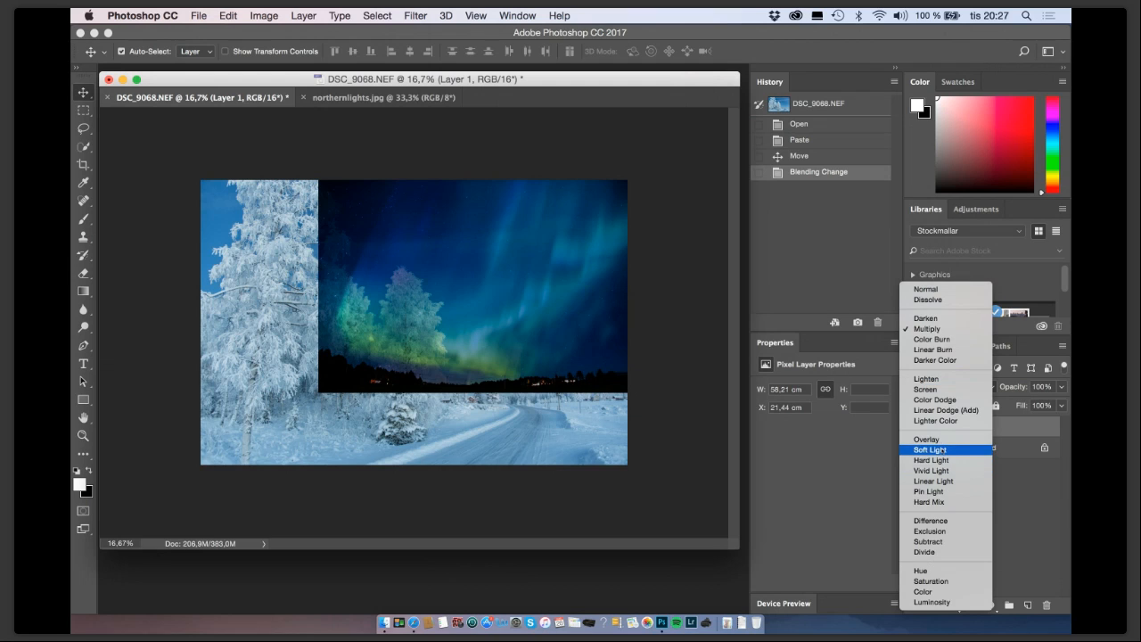
click(930, 450)
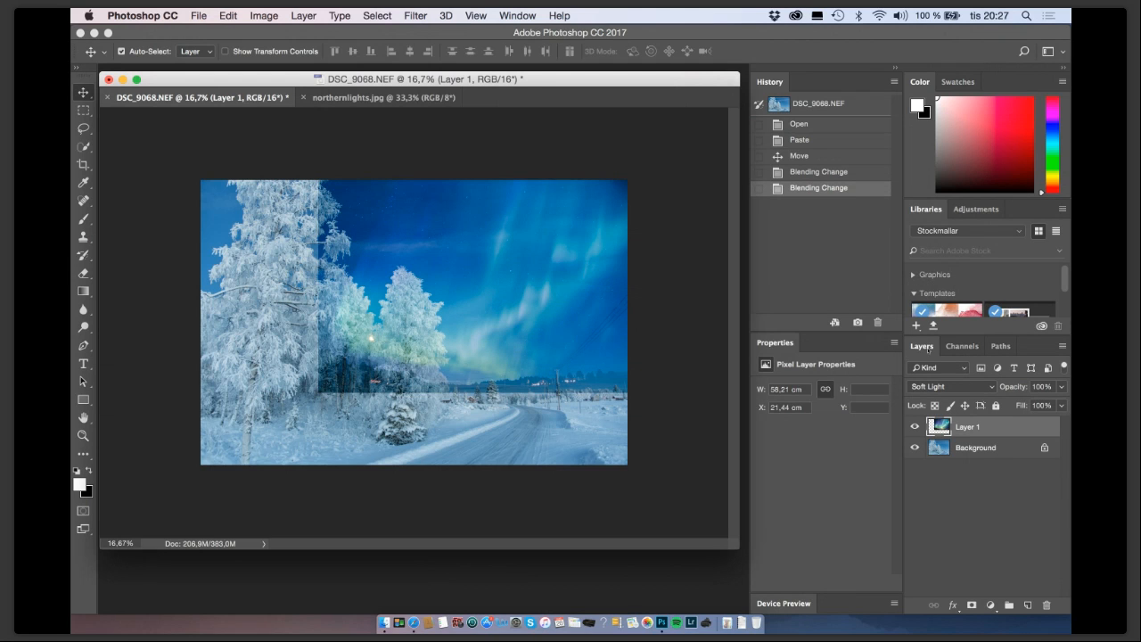
click(941, 389)
click(931, 399)
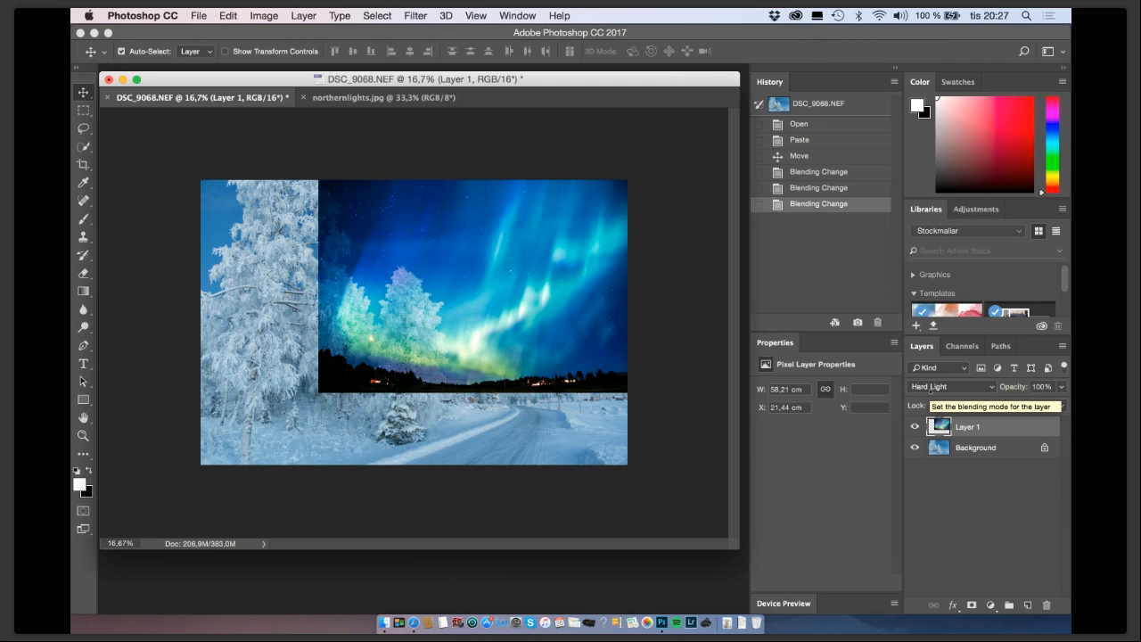
Set the northern lights layer's blending mode to Screen and view the blended image closer.
click(930, 387)
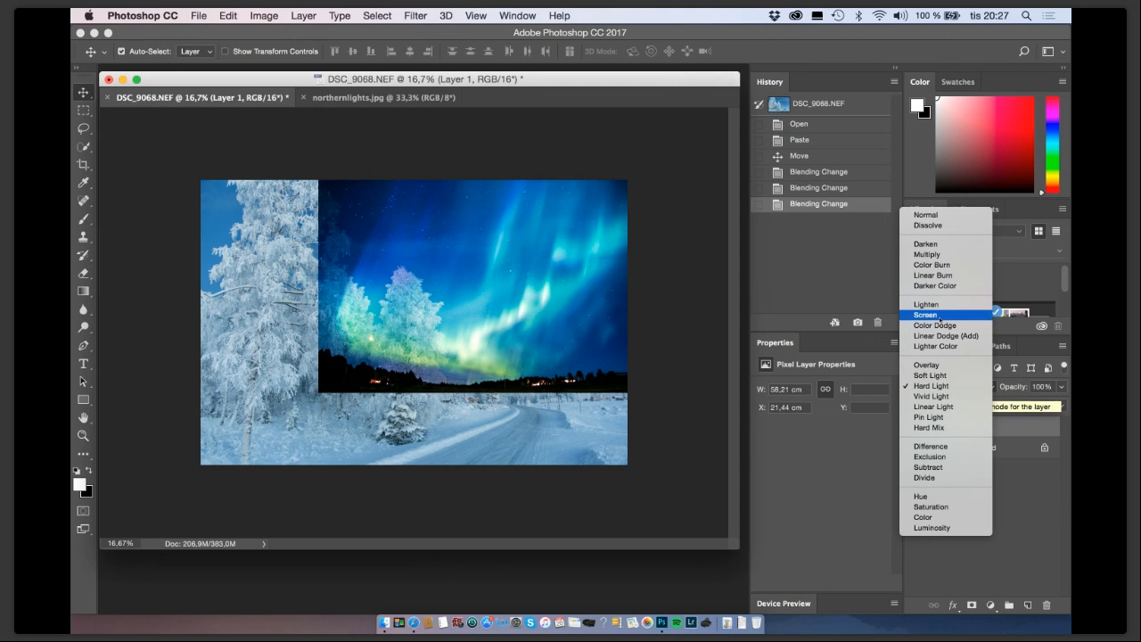
click(927, 317)
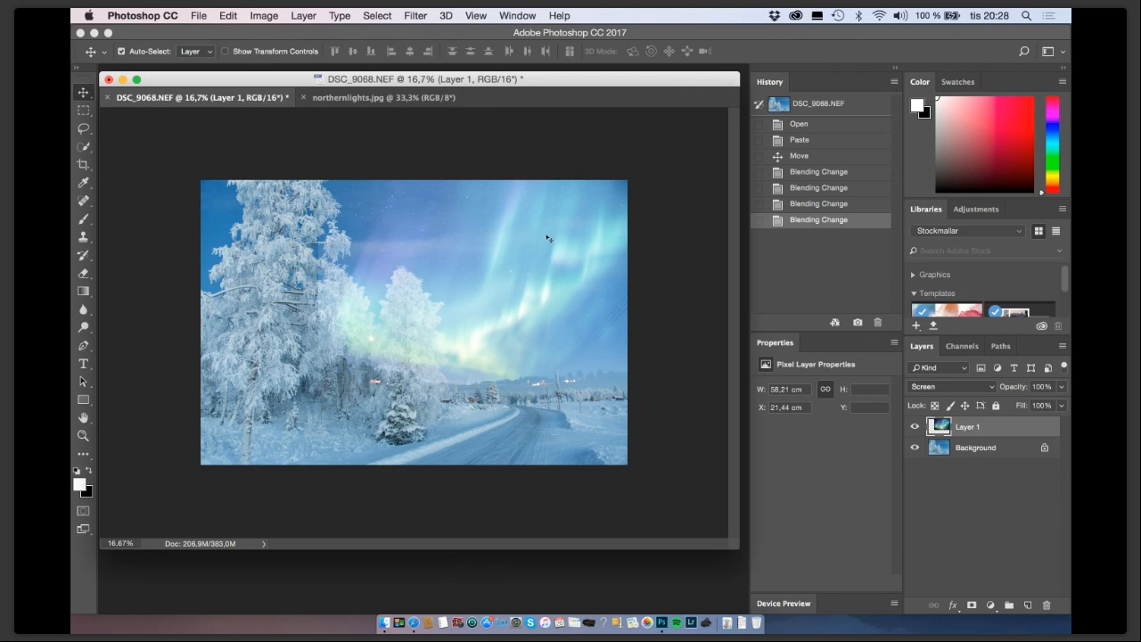
scroll(548, 238, up, 2)
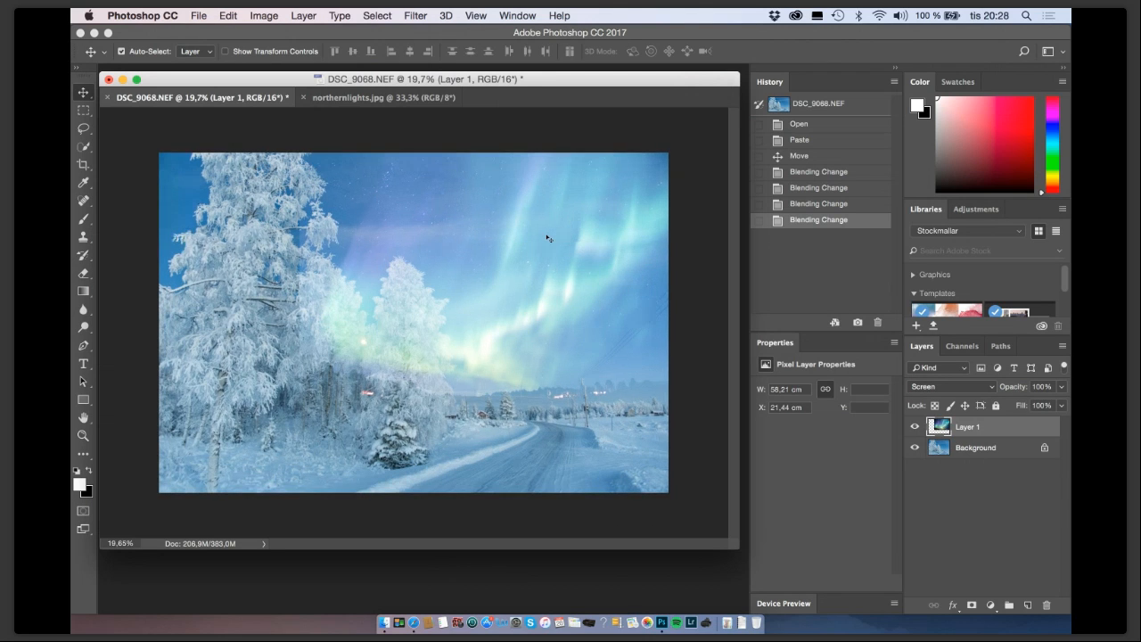
scroll(548, 238, up, 1)
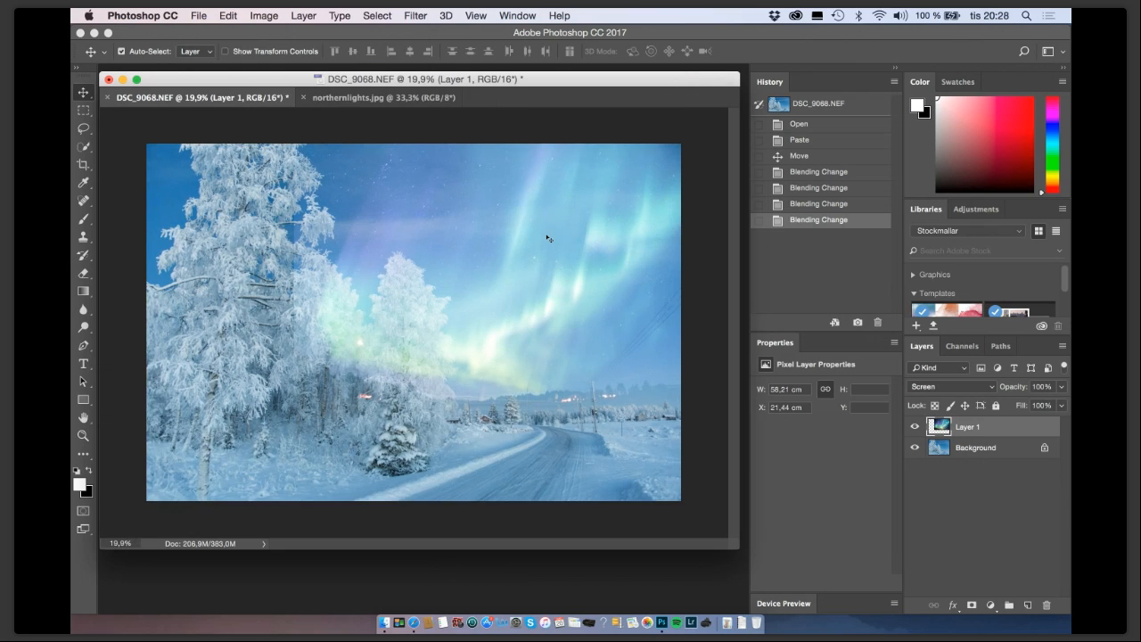
Erase the northern lights layer's edge around the tall frosty tree with the Eraser tool at 35% opacity.
scroll(548, 238, up, 1)
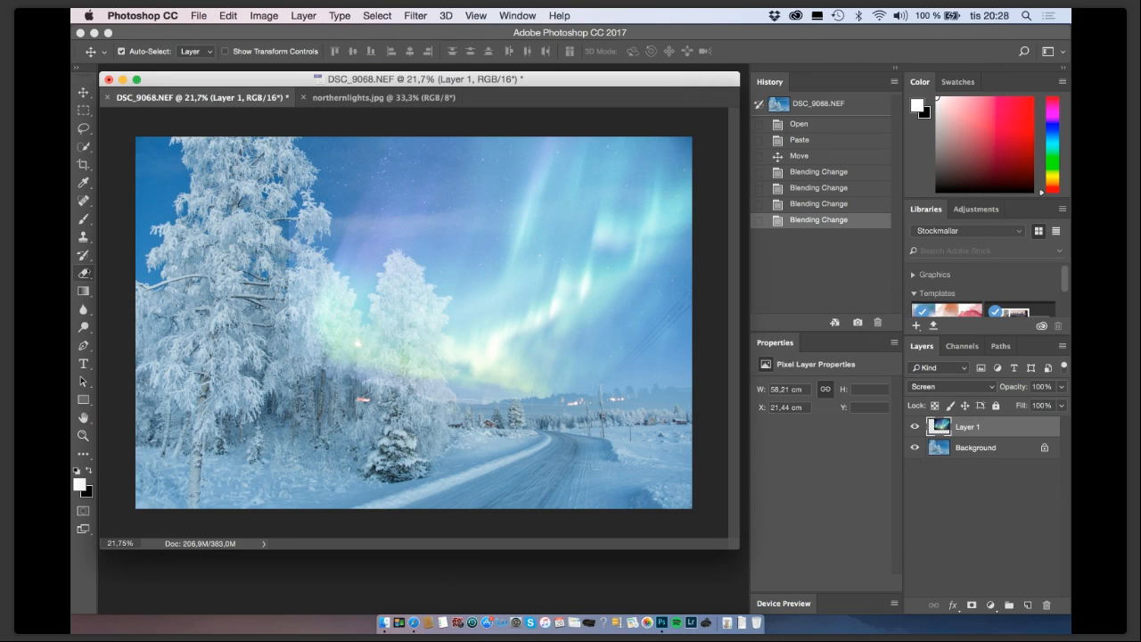
click(83, 273)
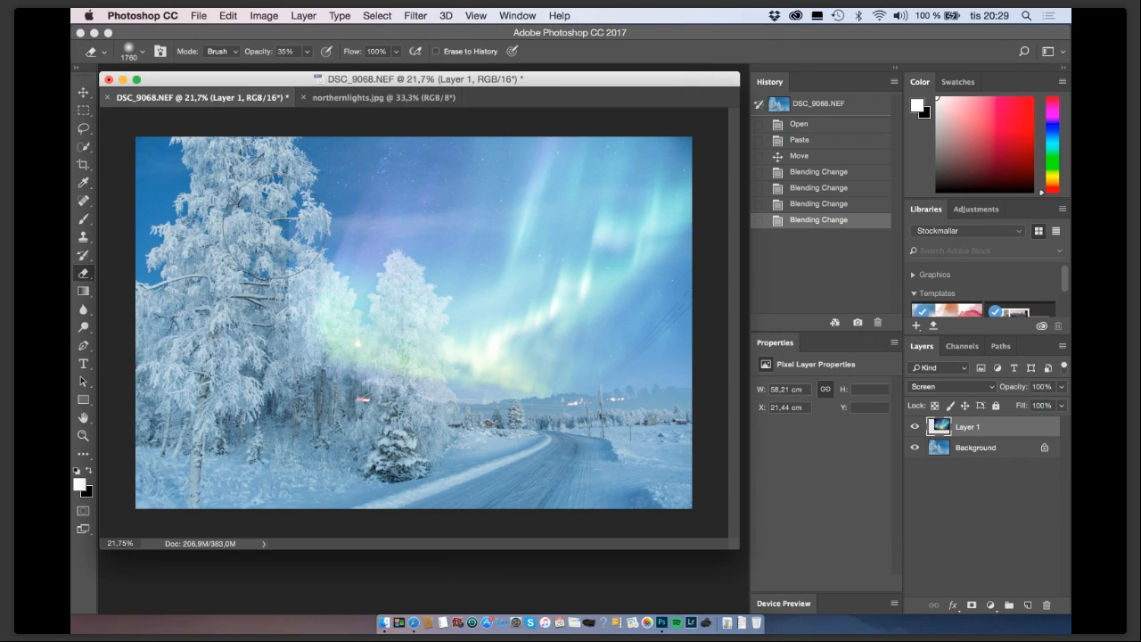
click(276, 183)
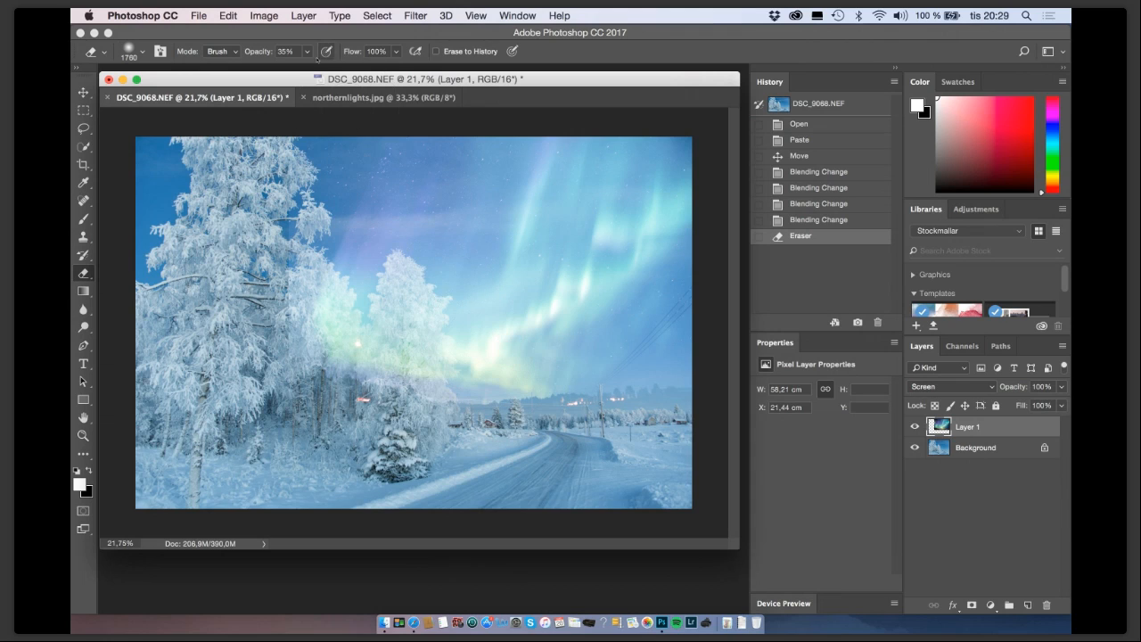
Set the eraser opacity to 73% and erase the northern lights layer from the snowy road, ground and trees along the horizon.
click(307, 52)
drag(326, 70, 331, 69)
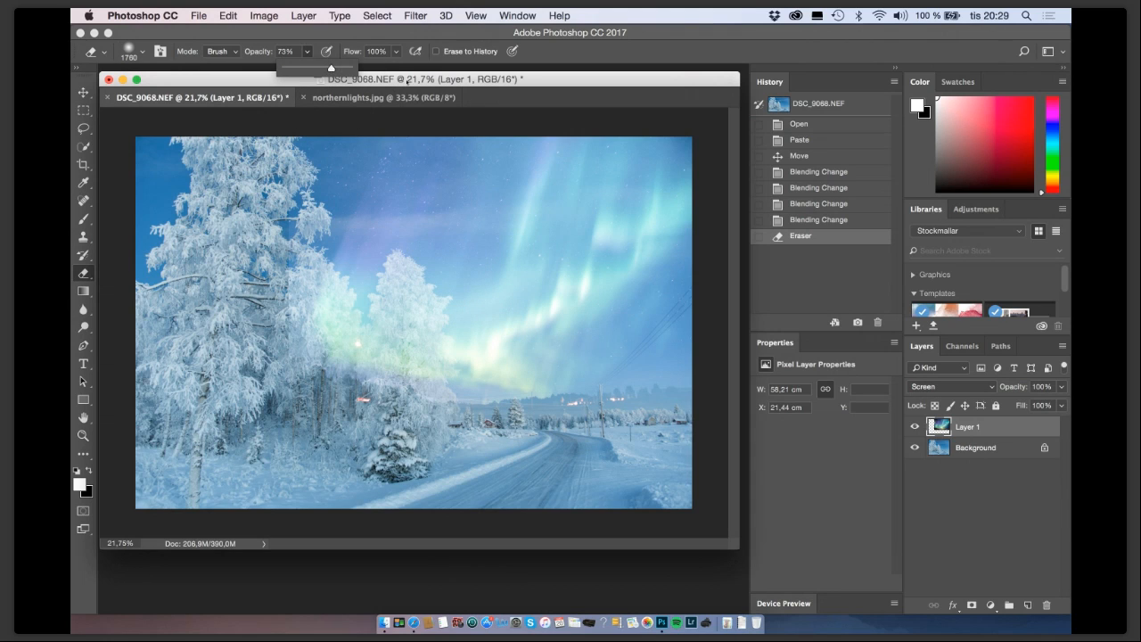
click(407, 78)
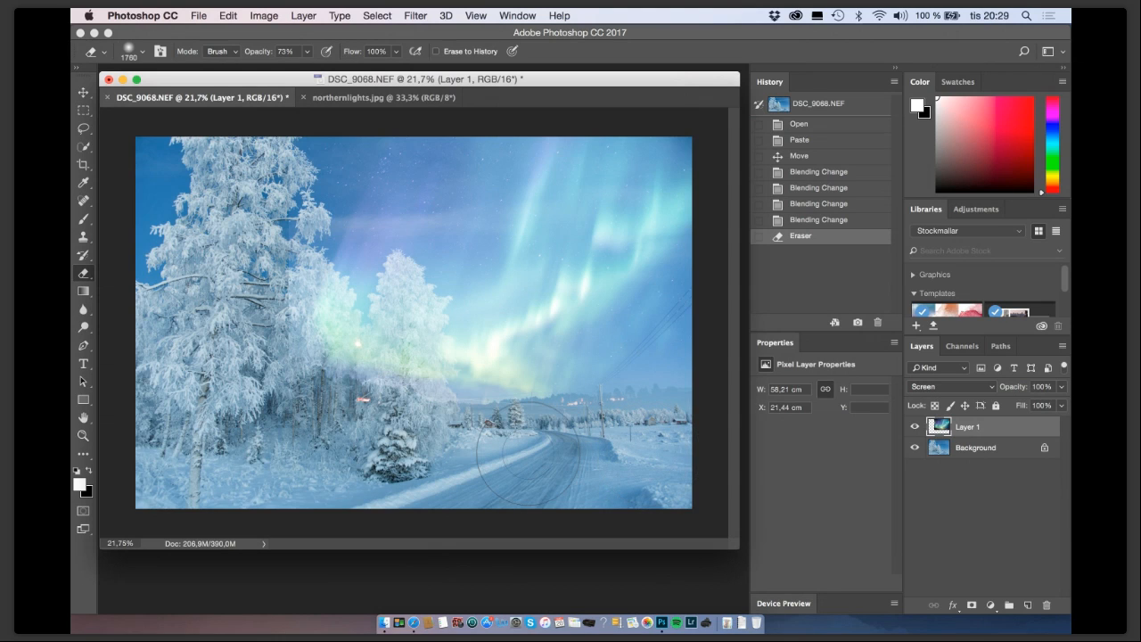
mouse_move(613, 453)
mouse_down()
mouse_move(581, 456)
mouse_move(636, 443)
mouse_up()
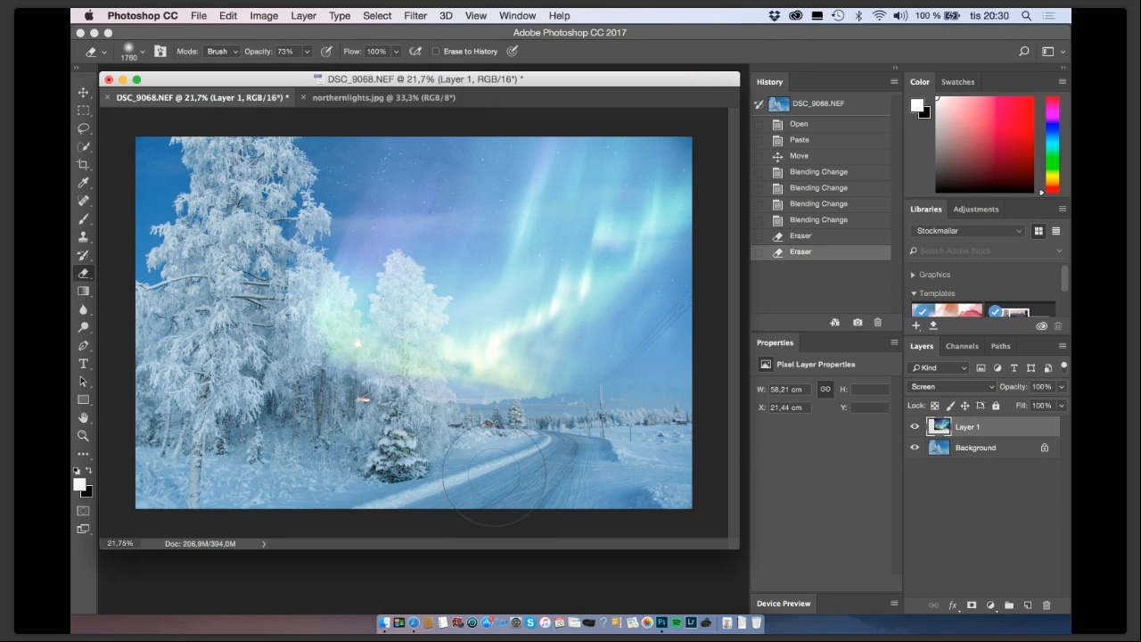
drag(493, 475, 423, 450)
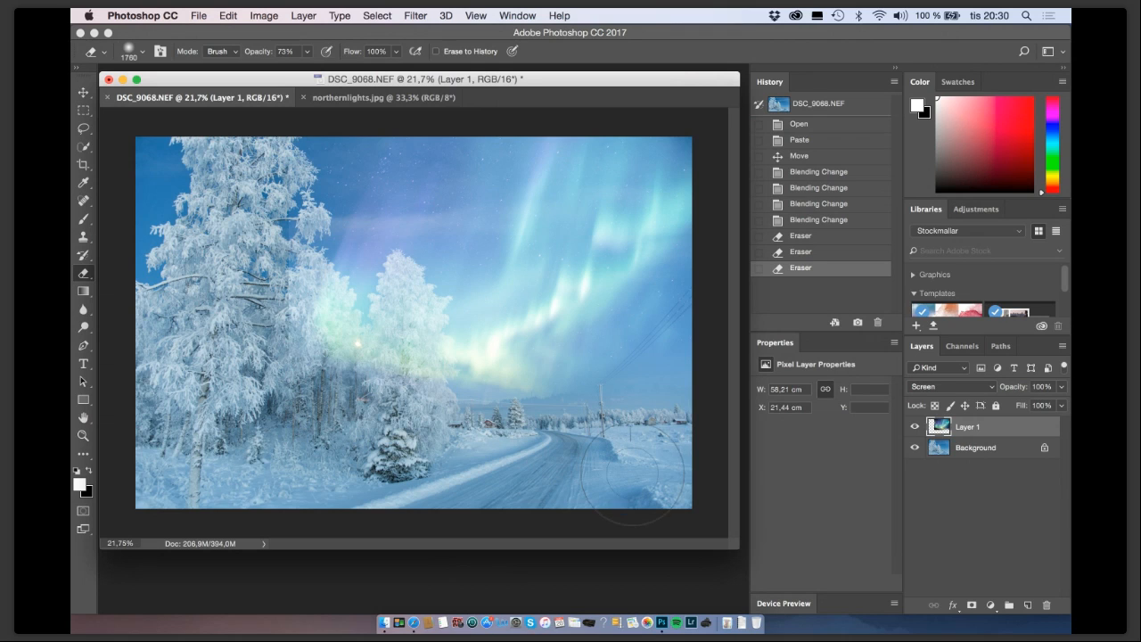
click(541, 460)
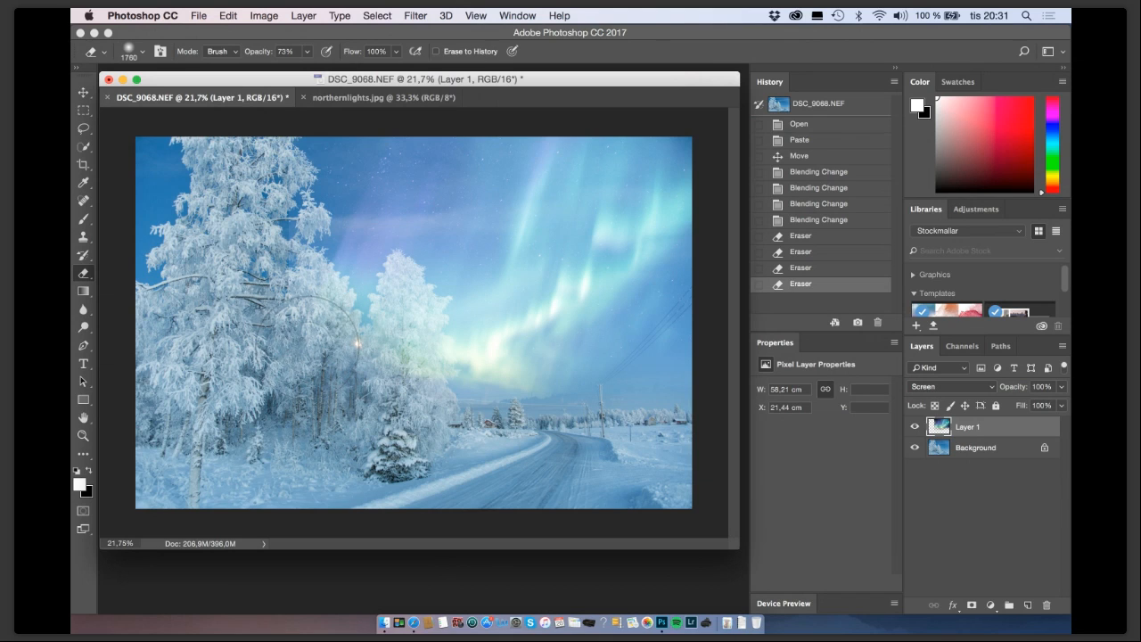
click(413, 439)
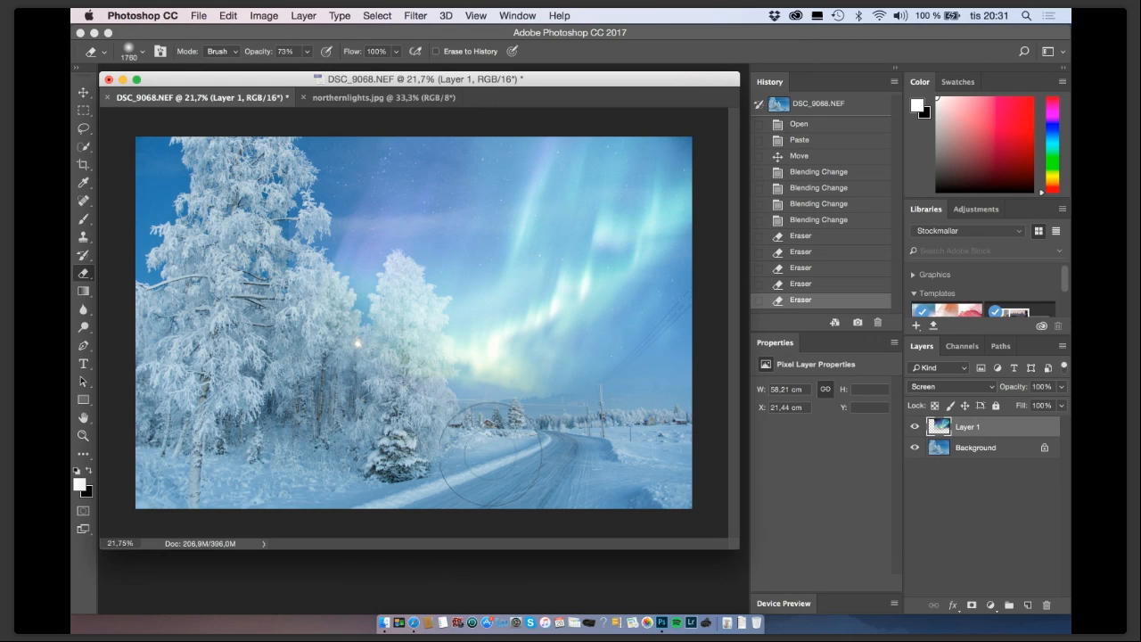
click(464, 466)
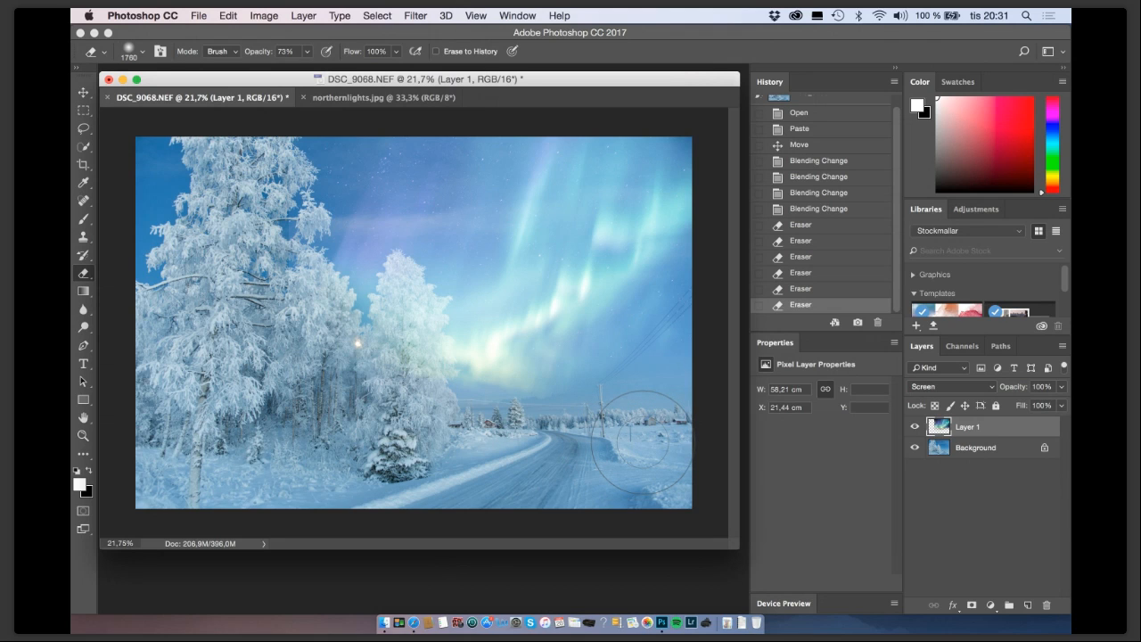
click(640, 442)
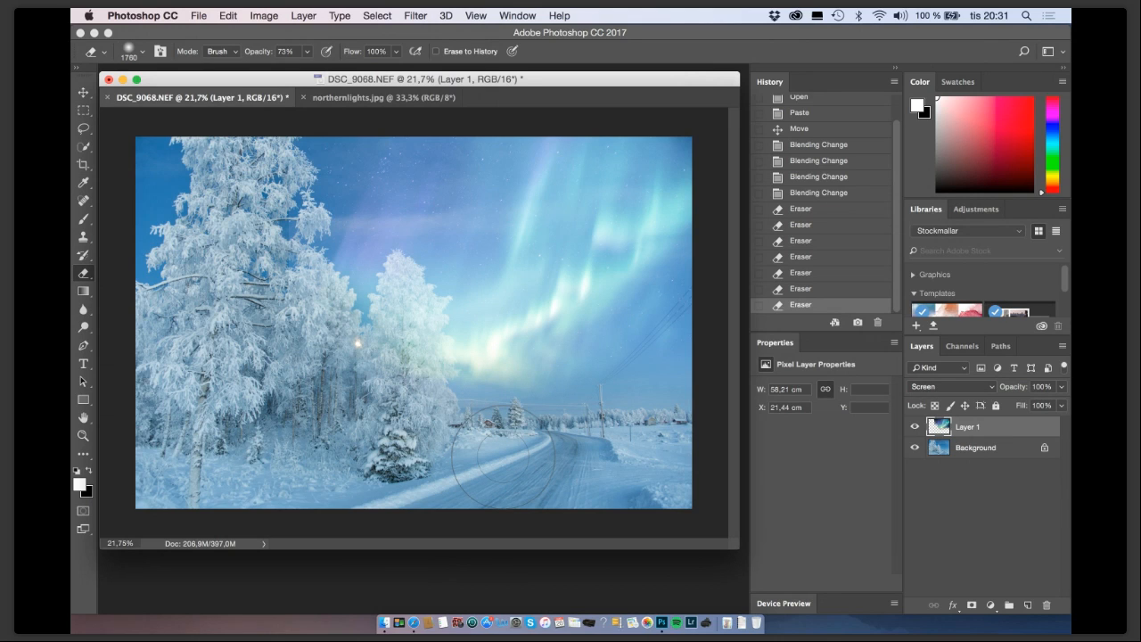
click(503, 456)
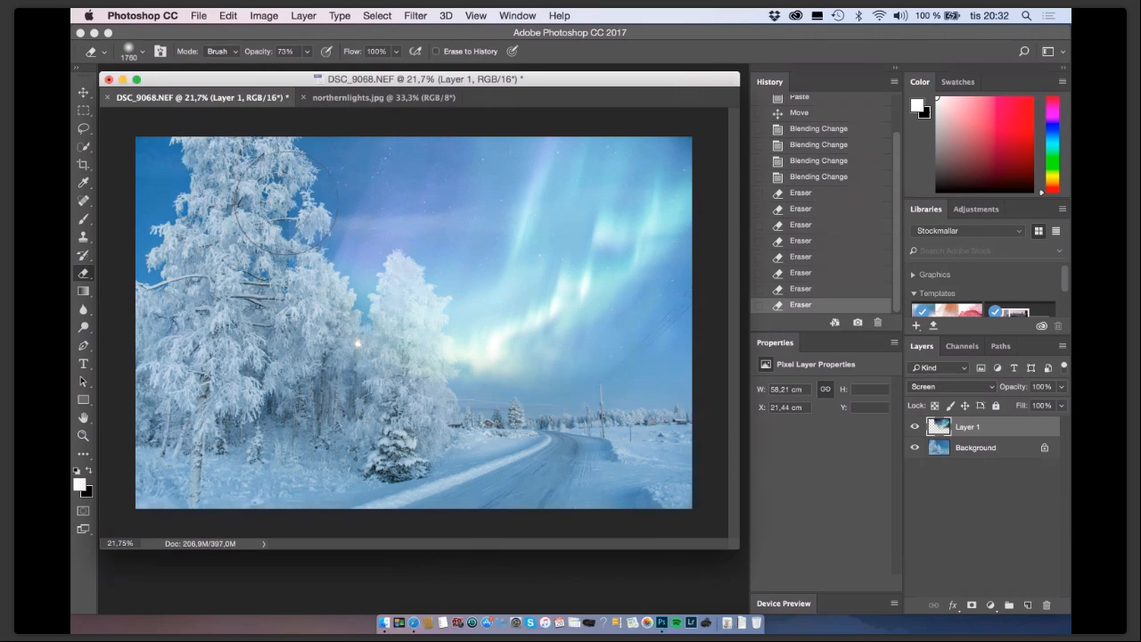
Erase the remaining northern lights haze over the tall frosty tree, the middle tree and the small fir.
click(285, 203)
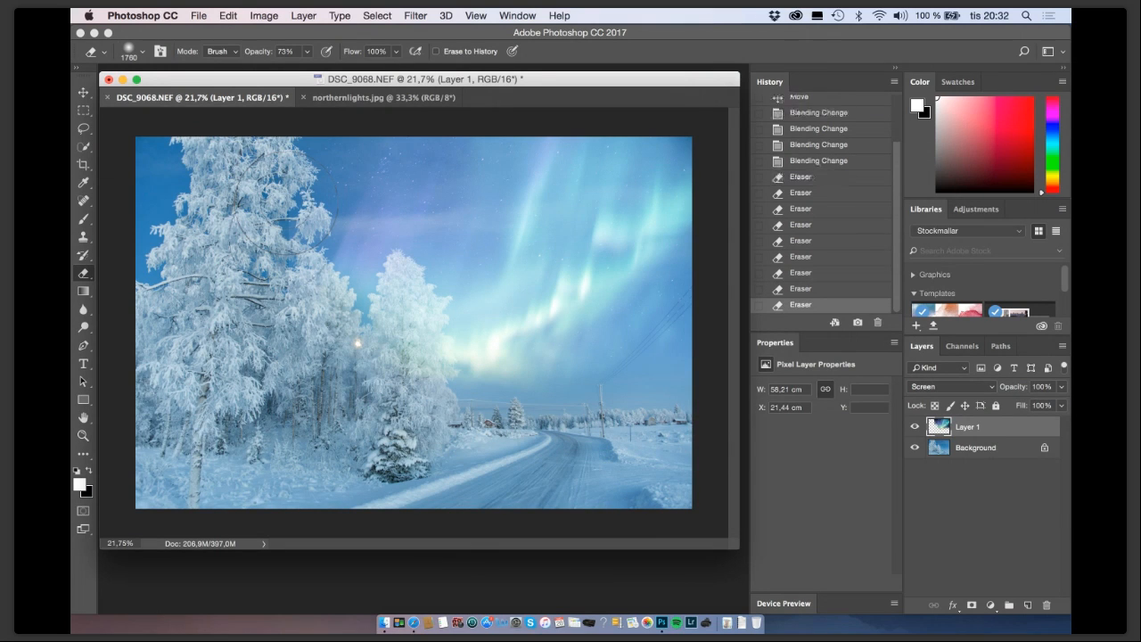
click(305, 213)
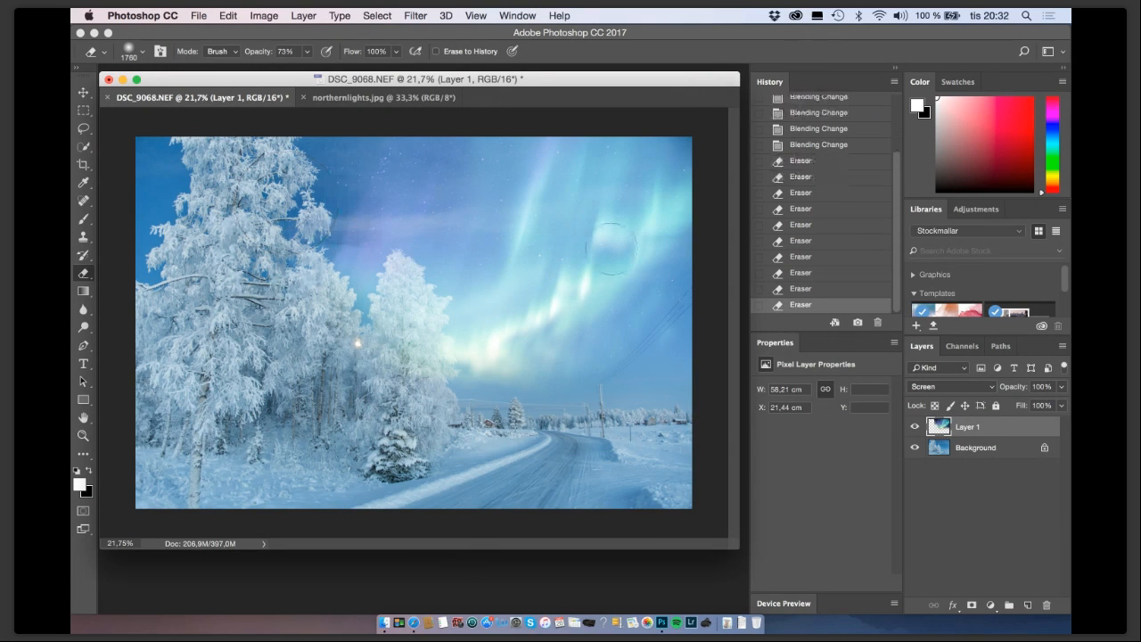
click(382, 312)
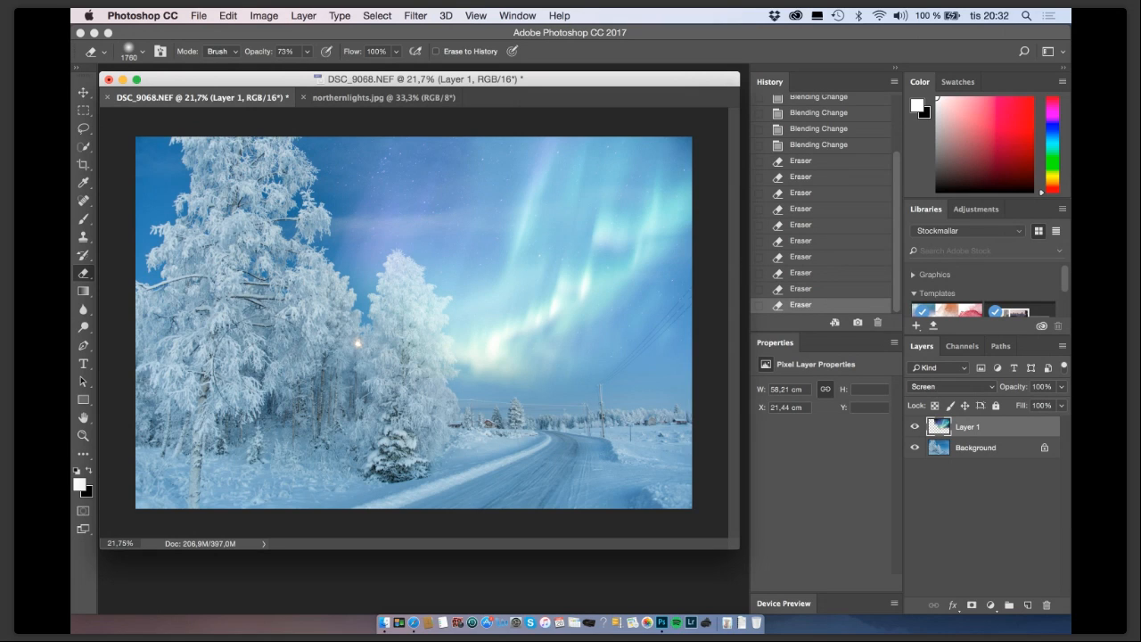
click(399, 441)
key(super+Tab)
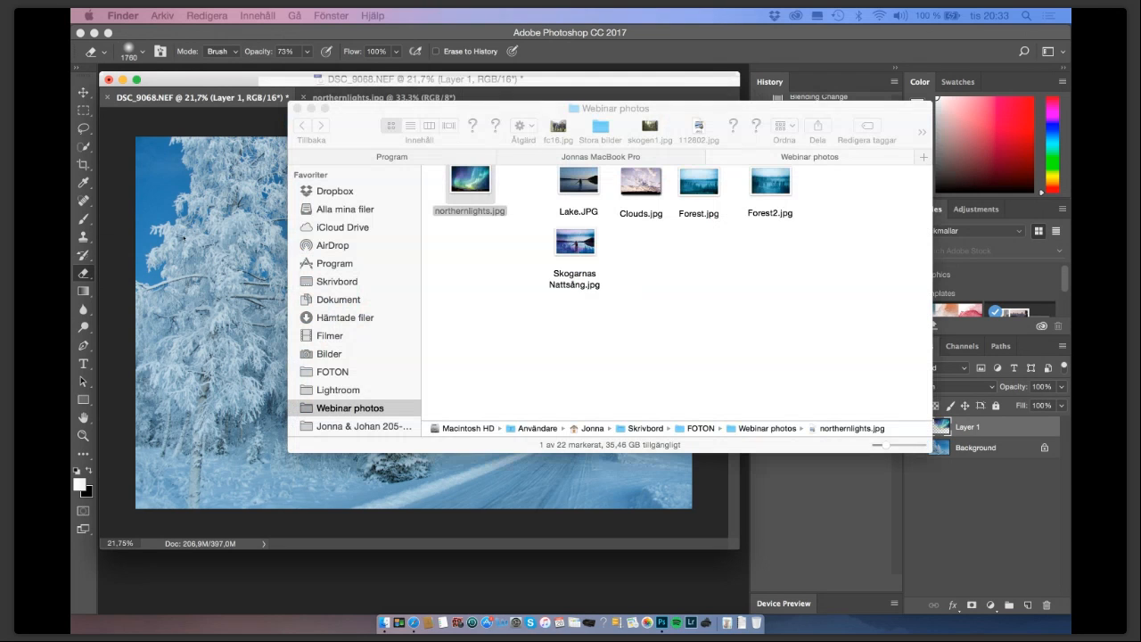
click(264, 122)
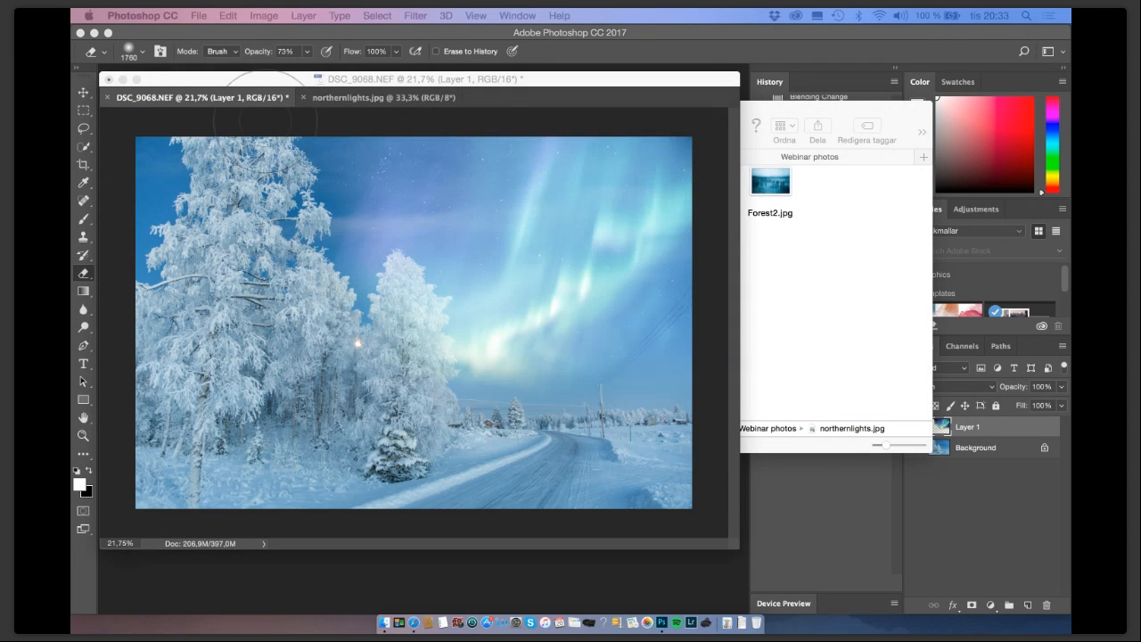
click(840, 116)
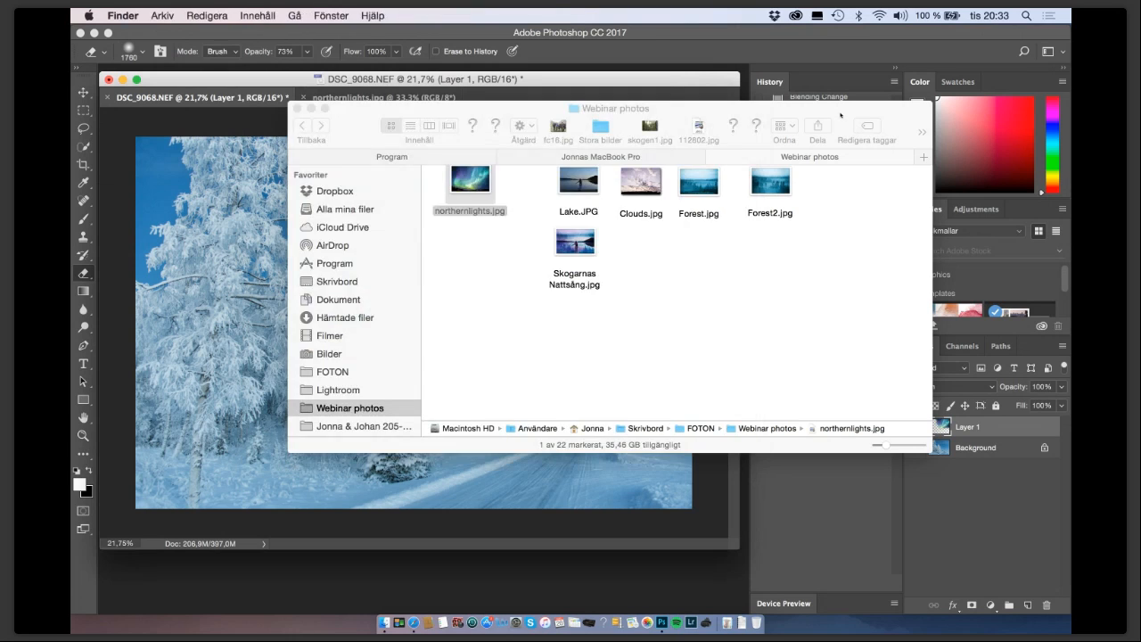
click(652, 230)
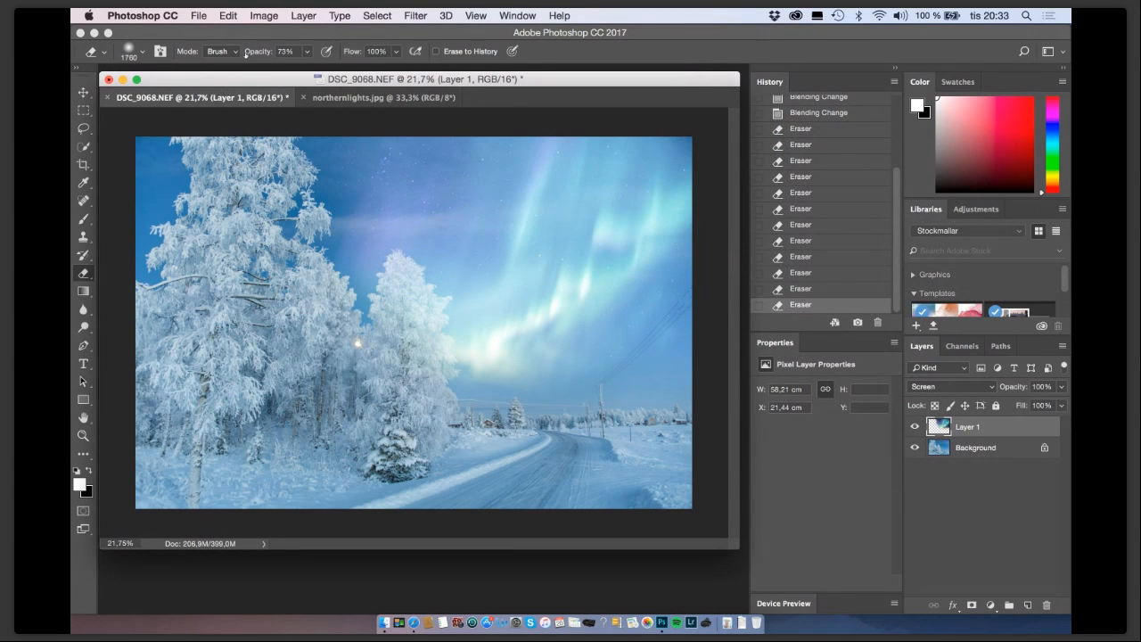
Reduce the eraser brush size to 492 px.
click(129, 51)
drag(230, 95, 284, 84)
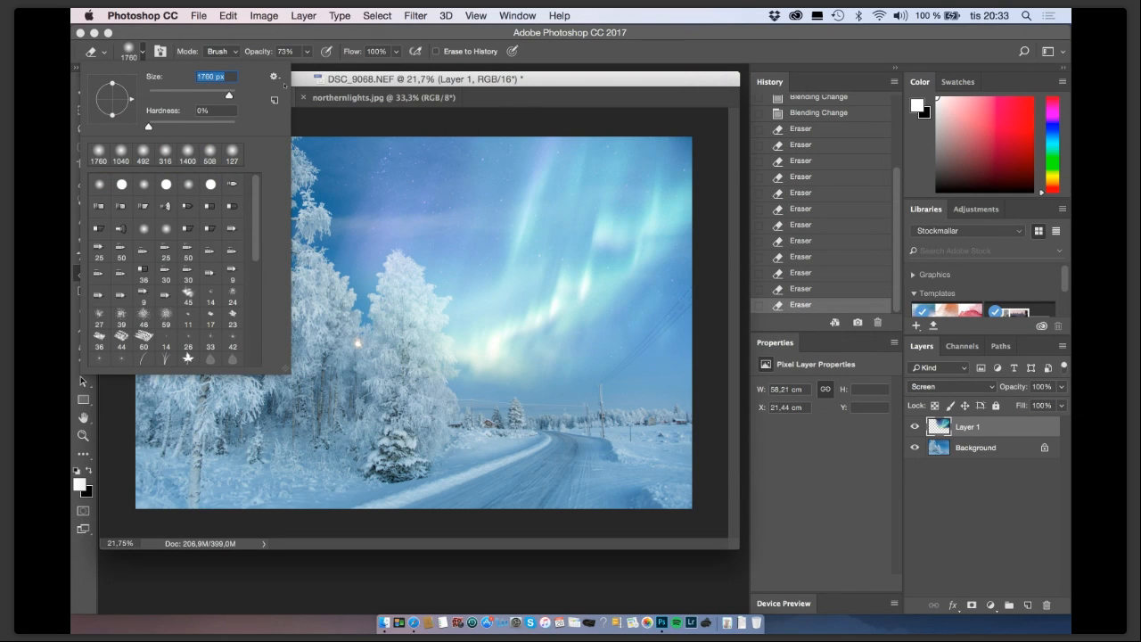
click(328, 80)
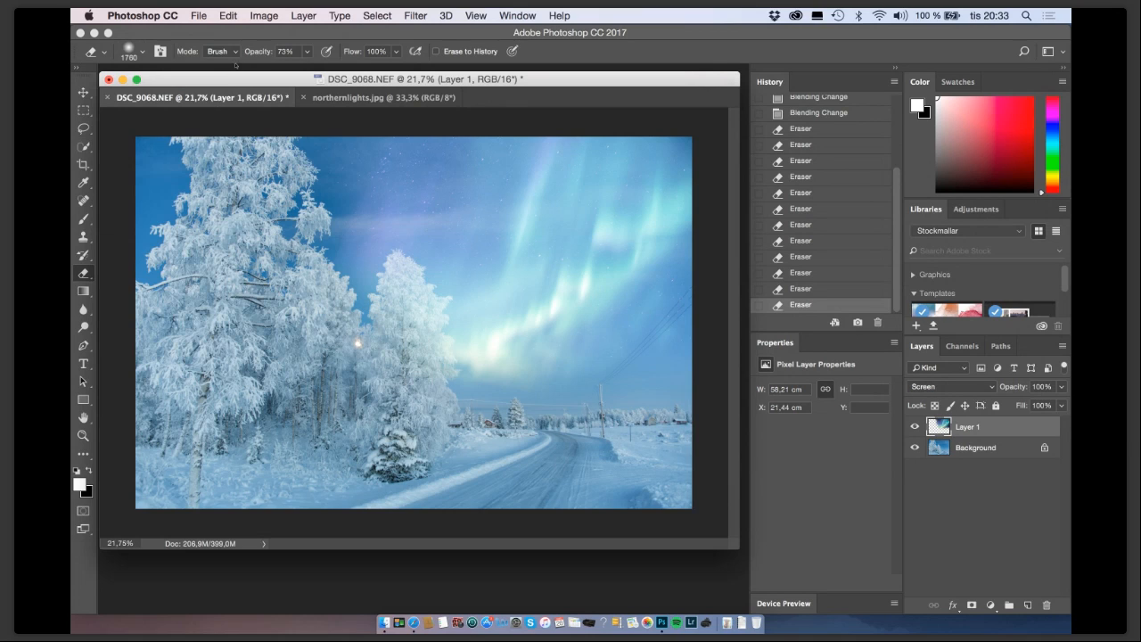
click(236, 55)
click(236, 54)
click(134, 55)
drag(229, 96, 225, 95)
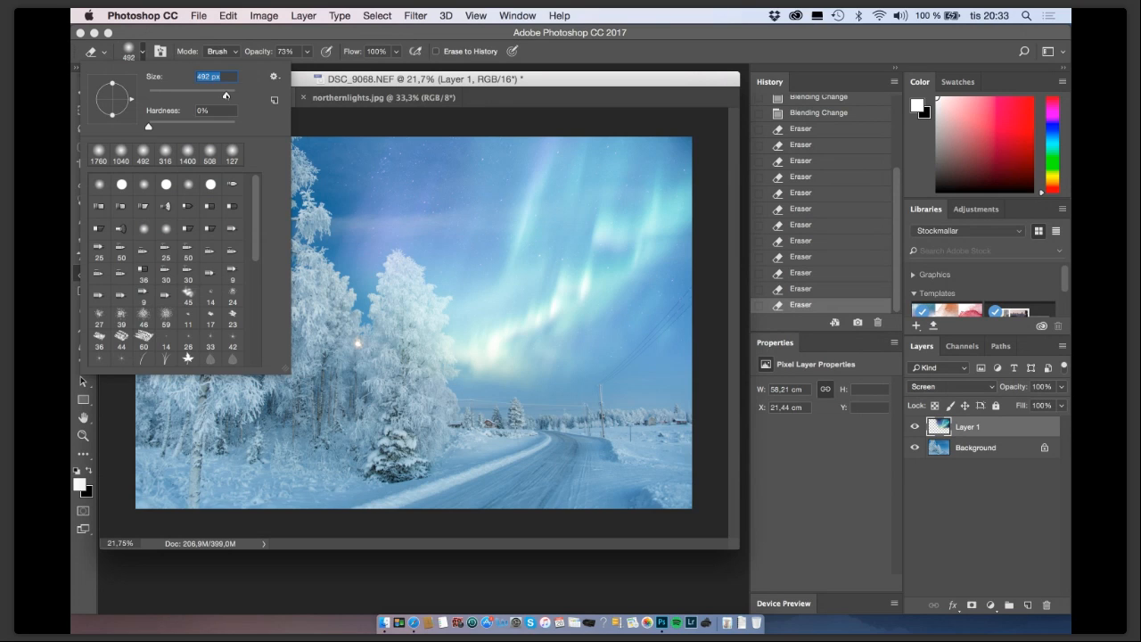
click(329, 78)
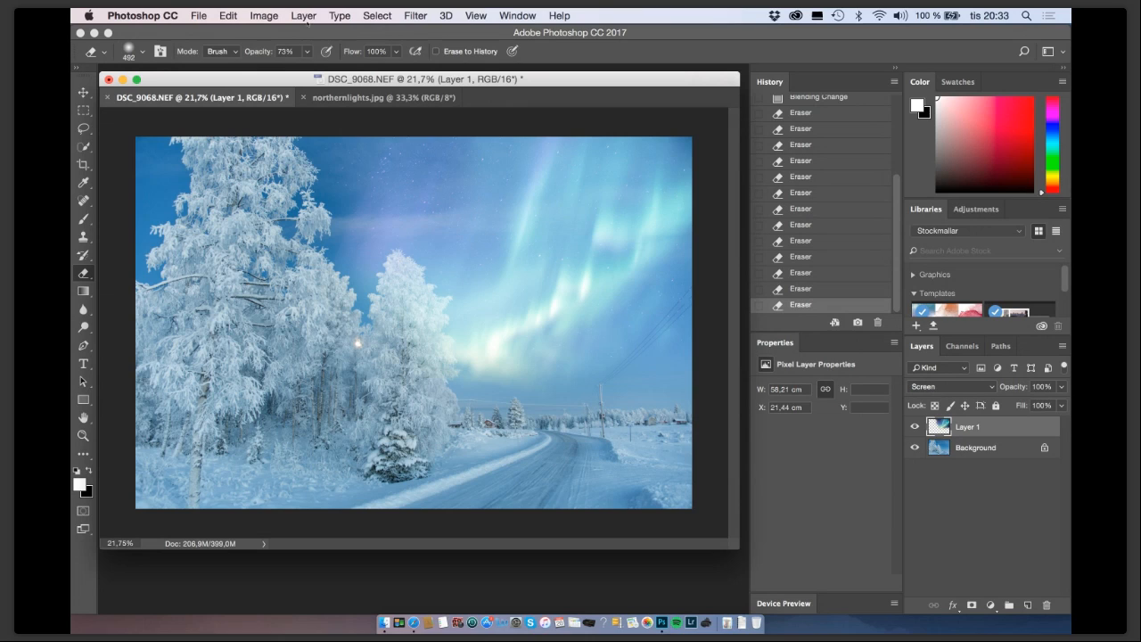
Set the eraser opacity to 54% and erase the northern lights glow from the middle frosty tree.
click(307, 51)
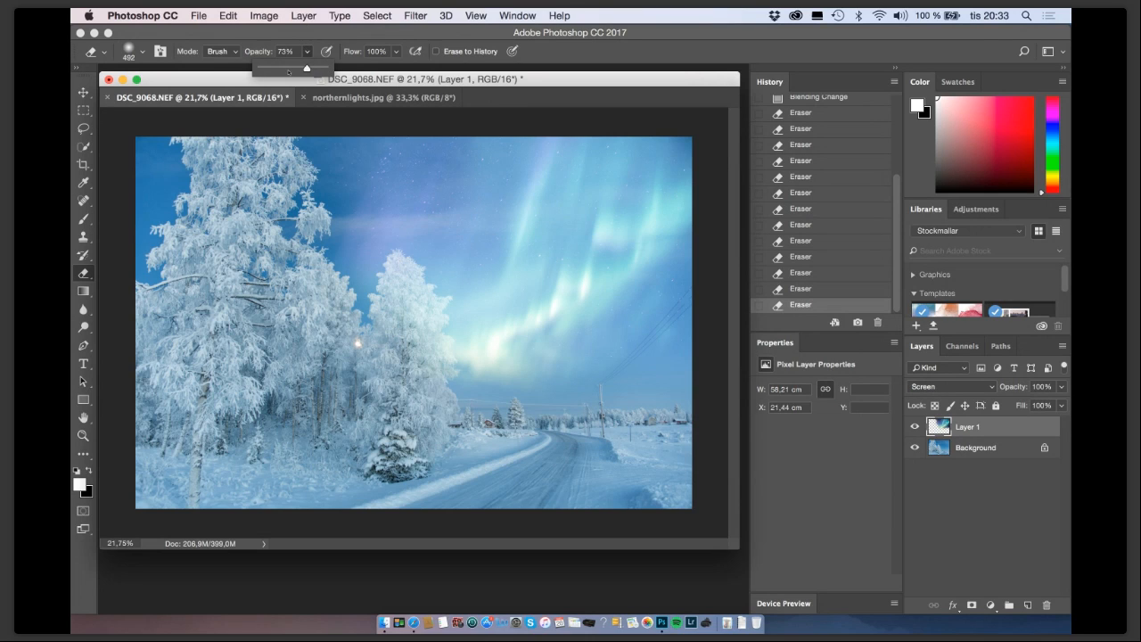
click(297, 70)
drag(297, 69, 295, 68)
click(414, 82)
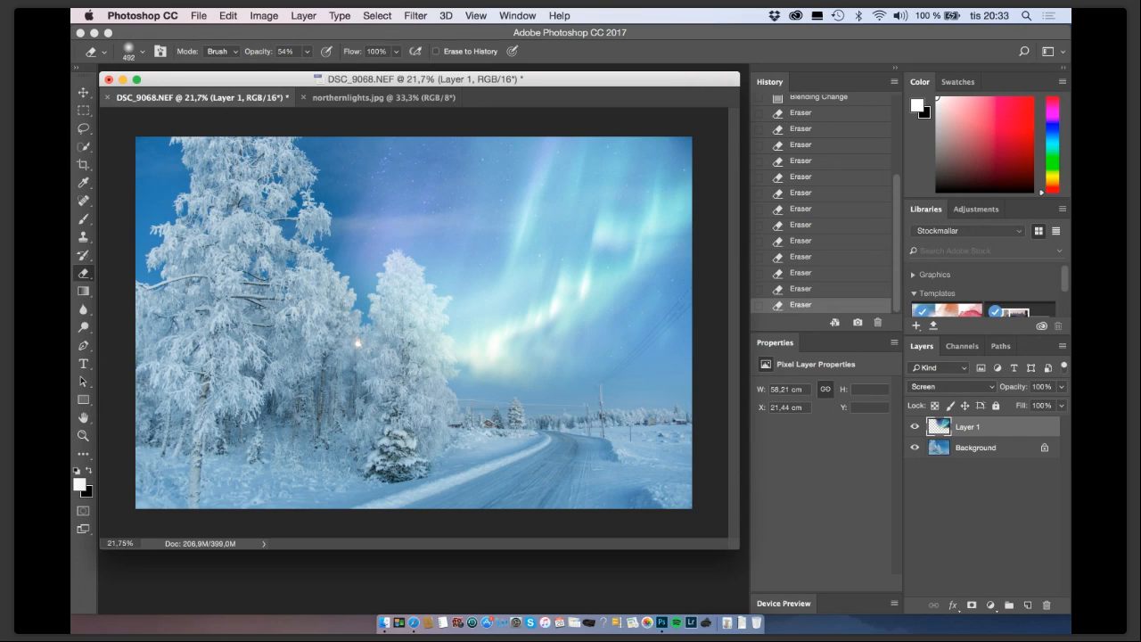
drag(411, 332, 387, 303)
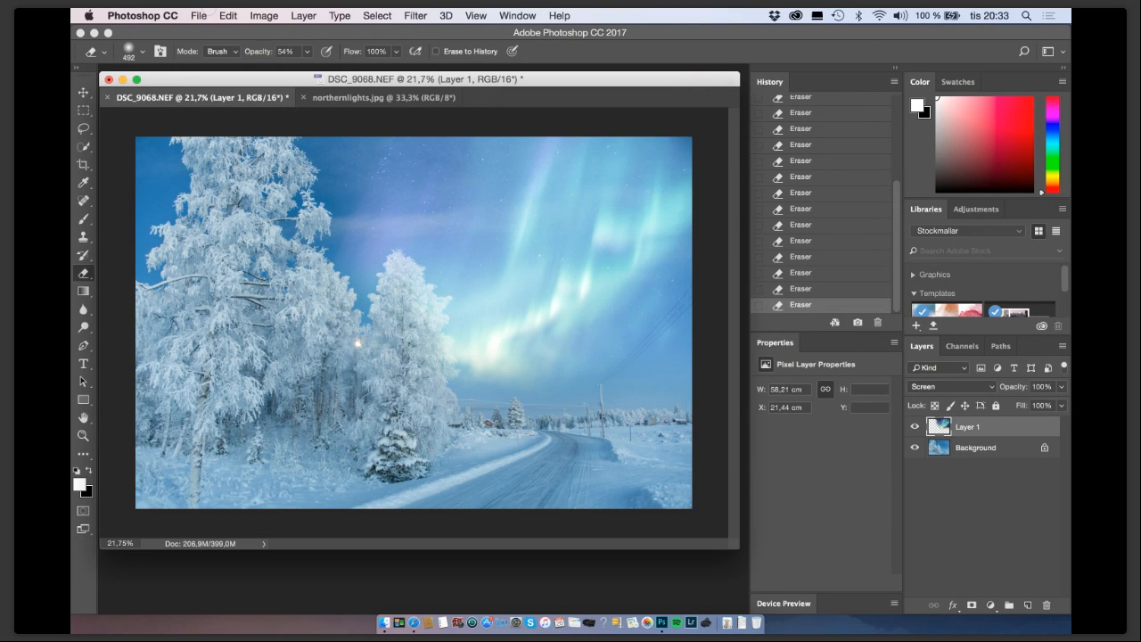
Set the eraser opacity to 23% and lightly erase the aurora in the sky beside the middle tree.
click(307, 51)
click(286, 69)
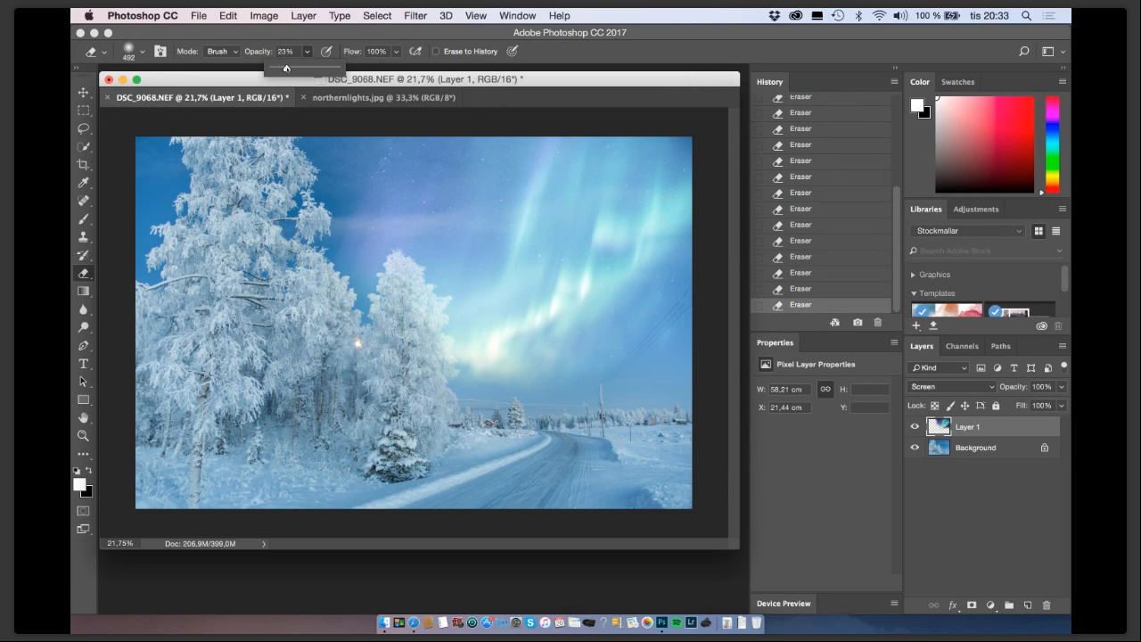
click(355, 78)
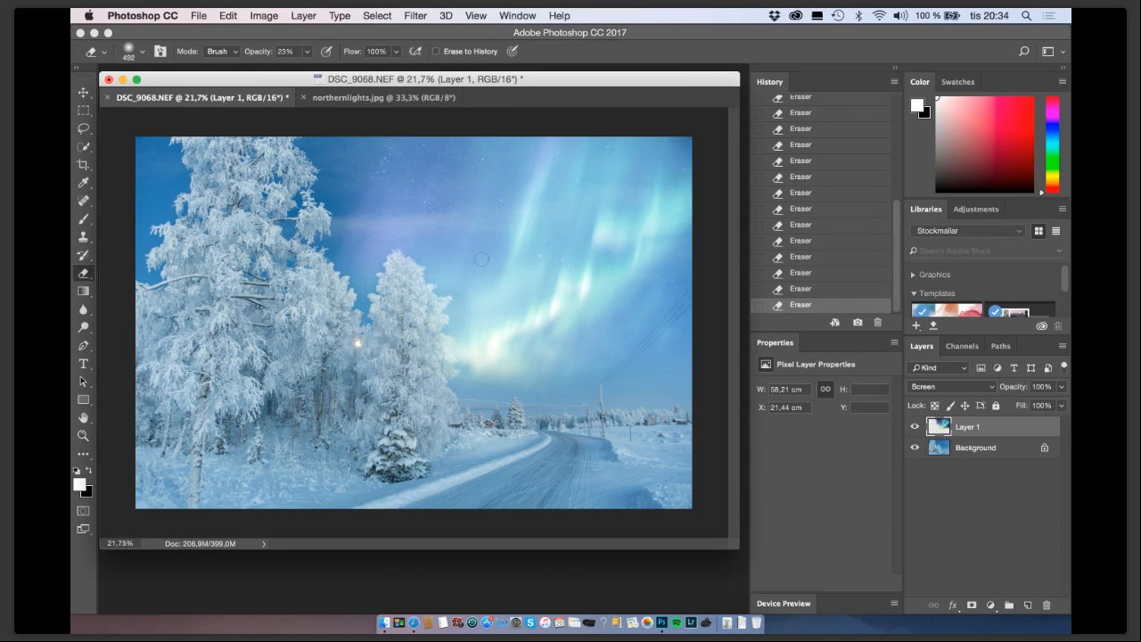
drag(483, 293, 483, 326)
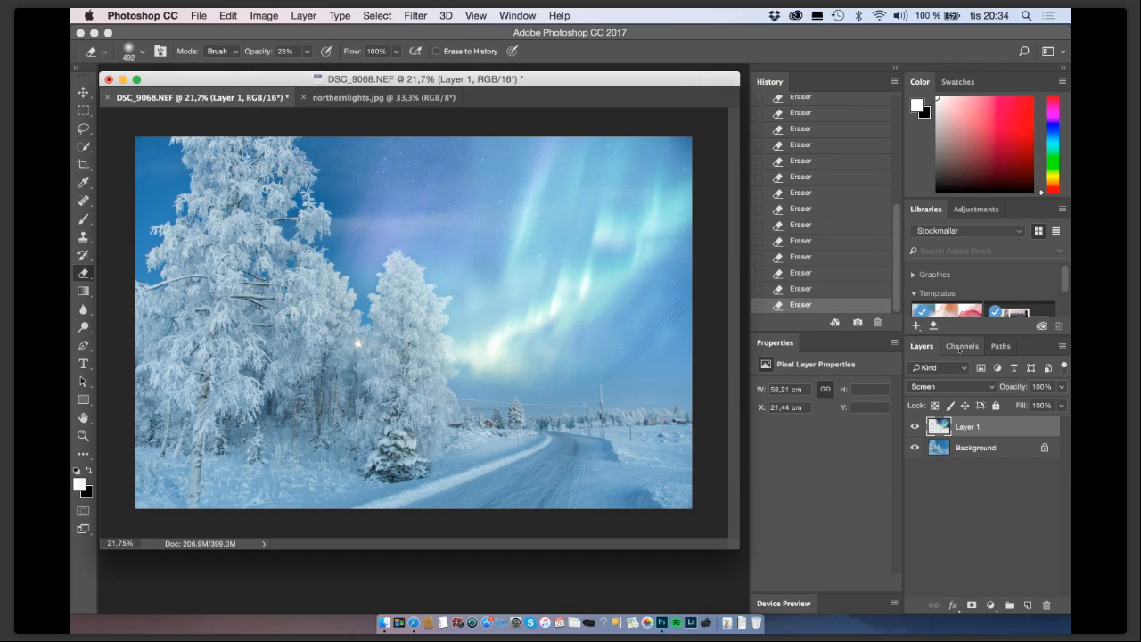
Step back one eraser stroke in the history and set the eraser to 13% opacity and 1040 px.
click(801, 289)
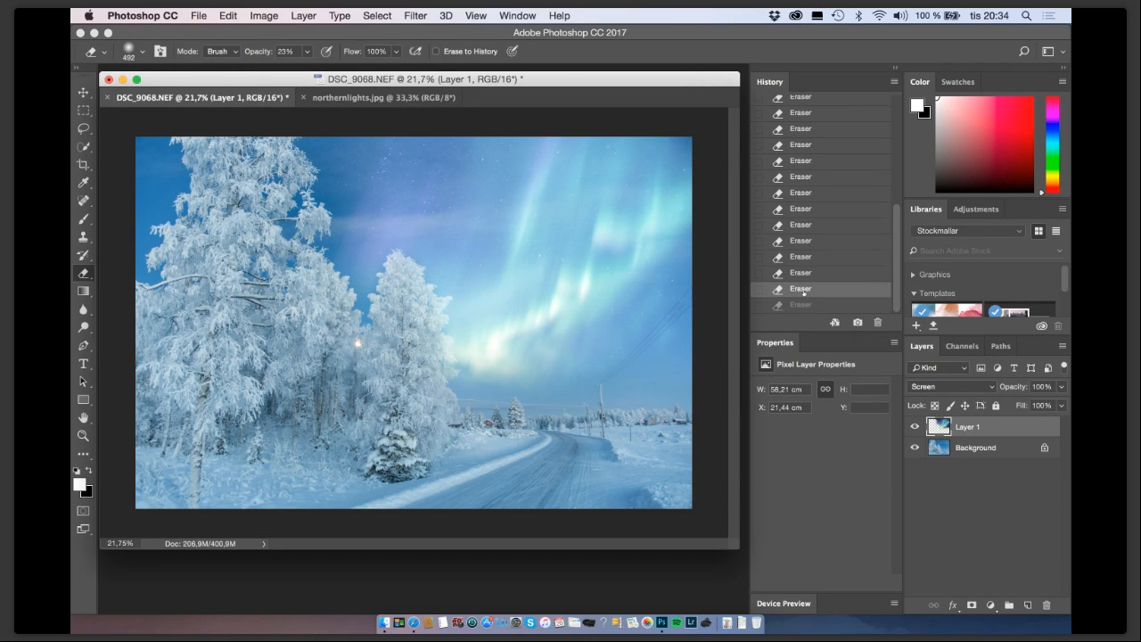
drag(306, 52, 299, 67)
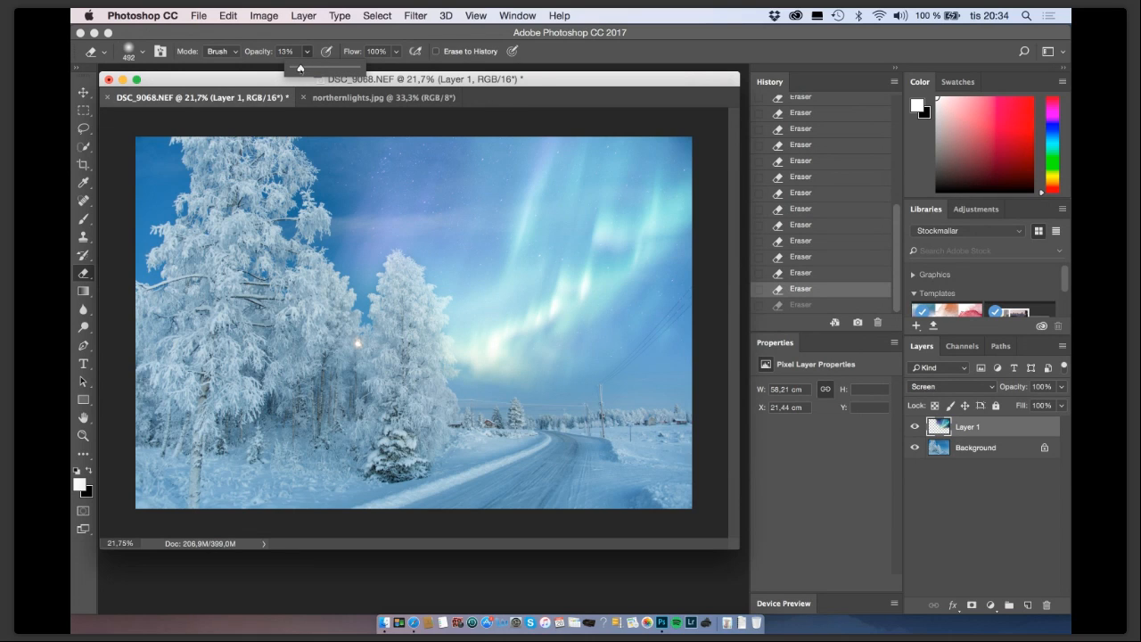
click(425, 340)
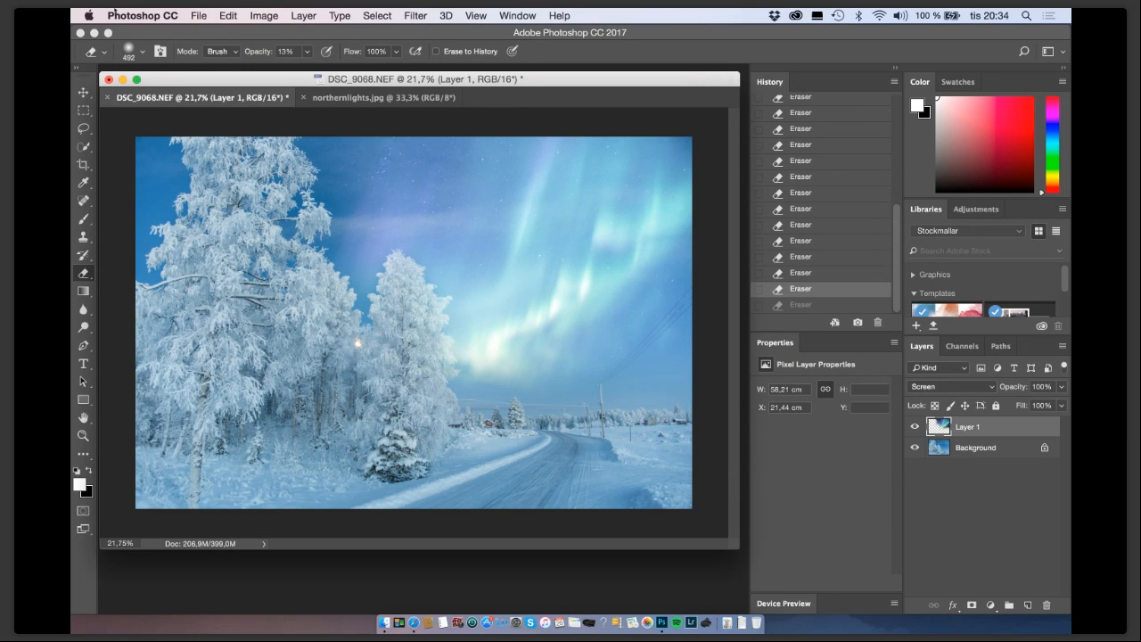
key(super+shift+z)
click(142, 51)
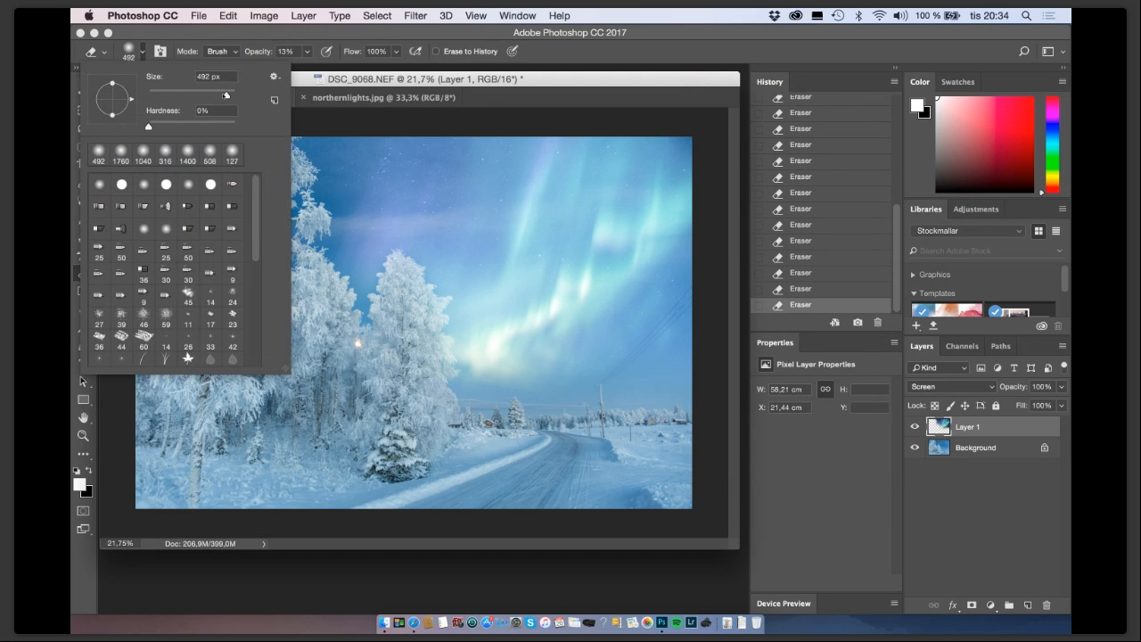
drag(226, 95, 229, 96)
click(327, 81)
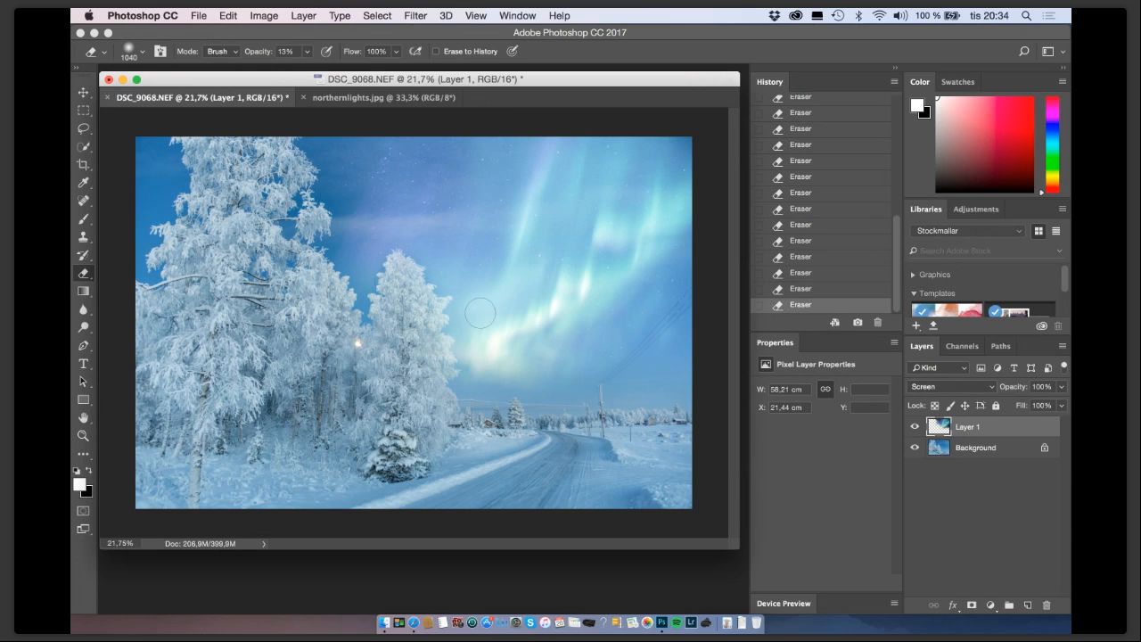
Compare the original photo with the composite by viewing the opening history snapshot and returning to the latest eraser state.
scroll(810, 130, up, 10)
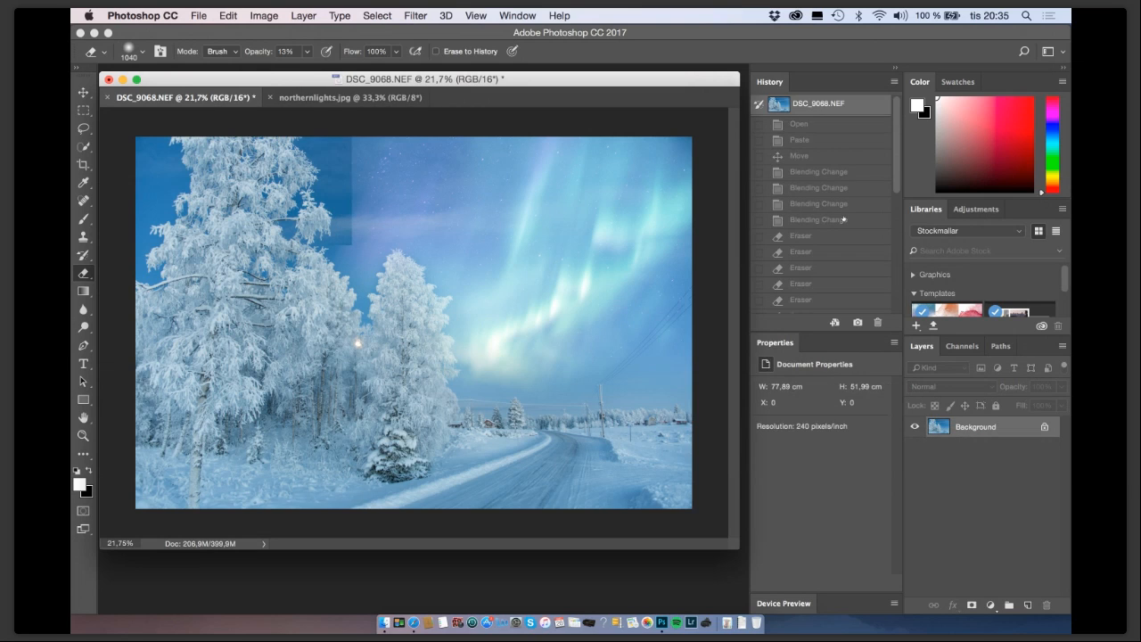
scroll(843, 219, down, 10)
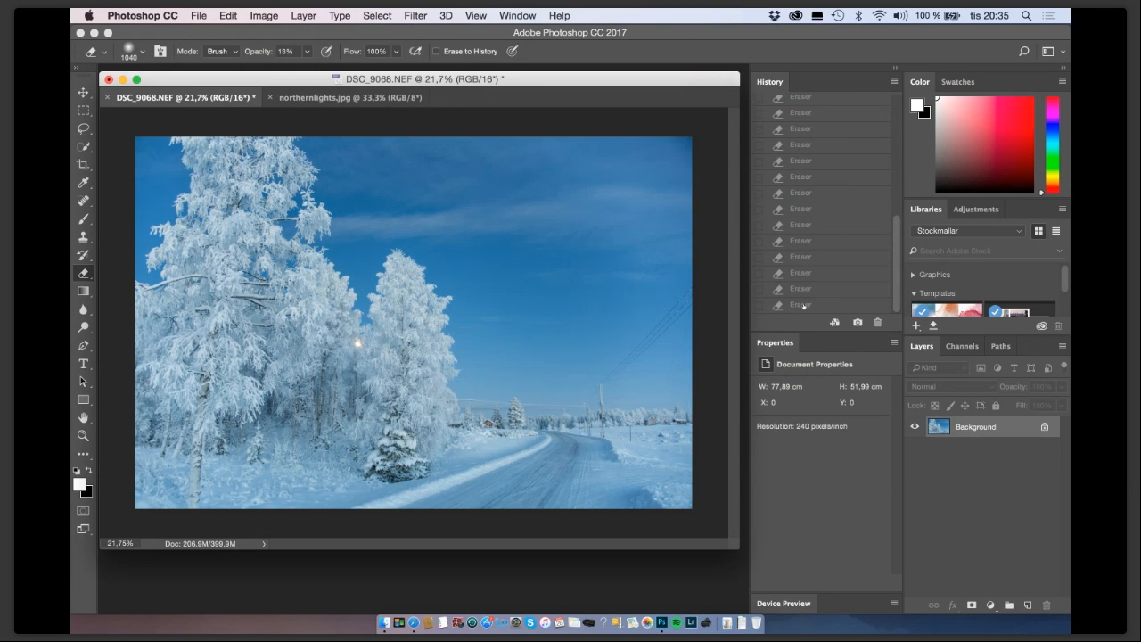
click(804, 306)
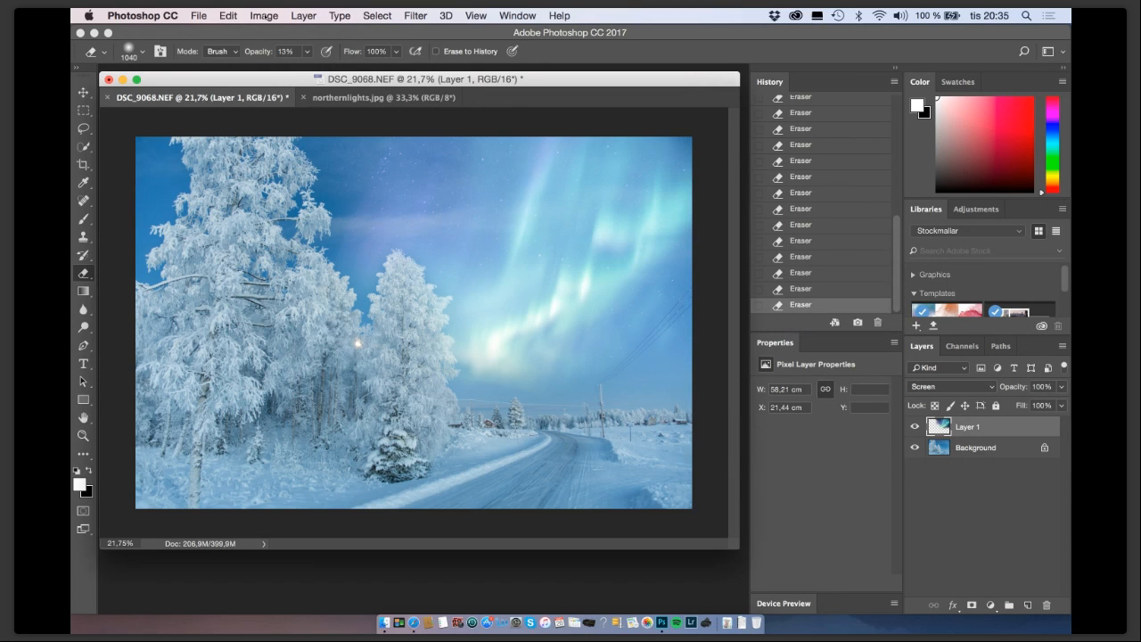
Apply a Color Balance adjustment to the northern lights layer, shifting the midtones slightly toward magenta.
click(264, 15)
mouse_move(294, 53)
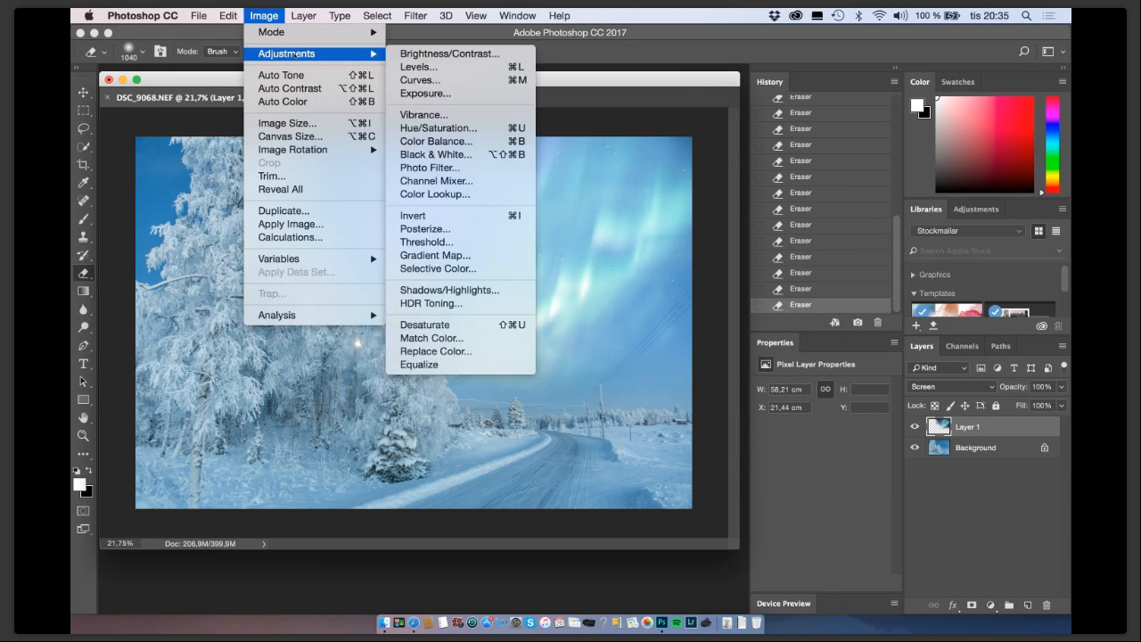
click(452, 140)
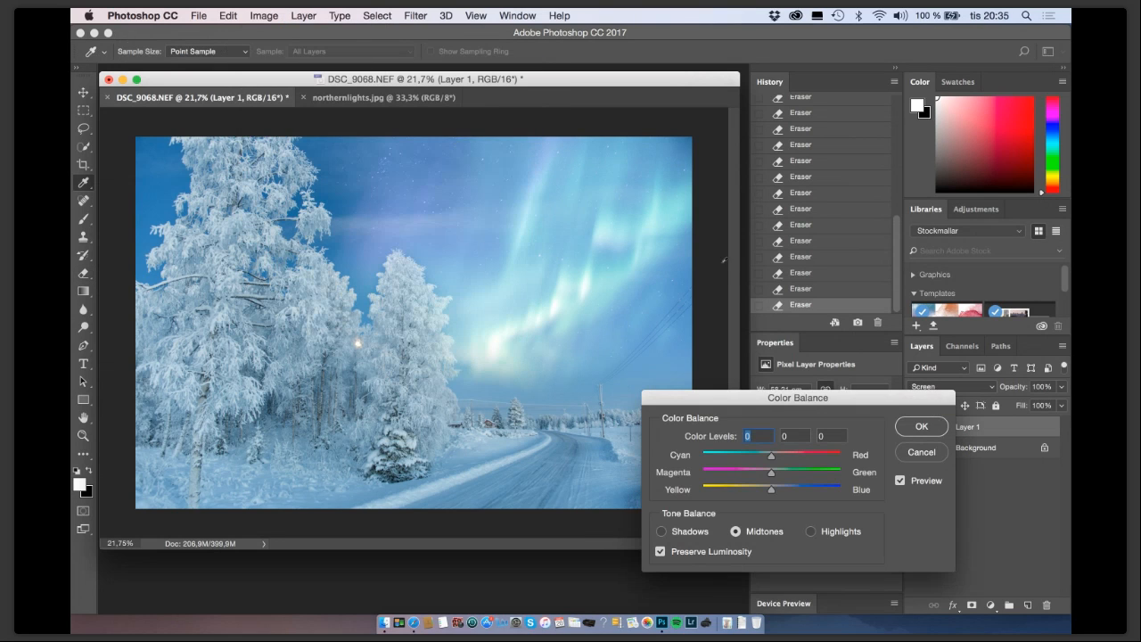
drag(835, 400, 870, 431)
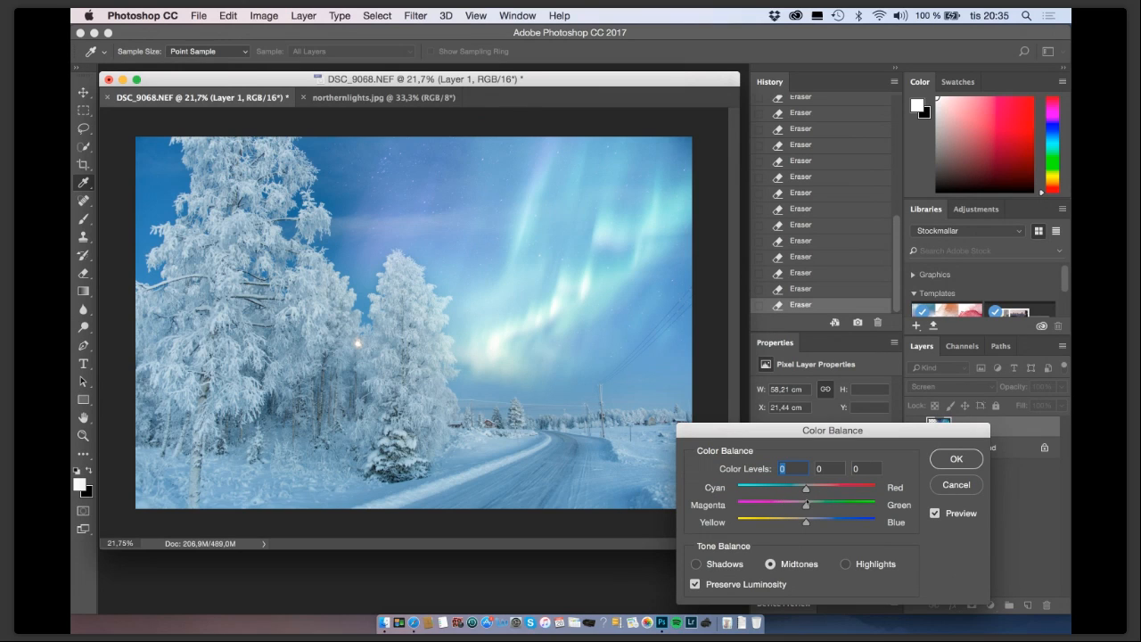
drag(806, 506, 801, 506)
key(Tab)
click(952, 459)
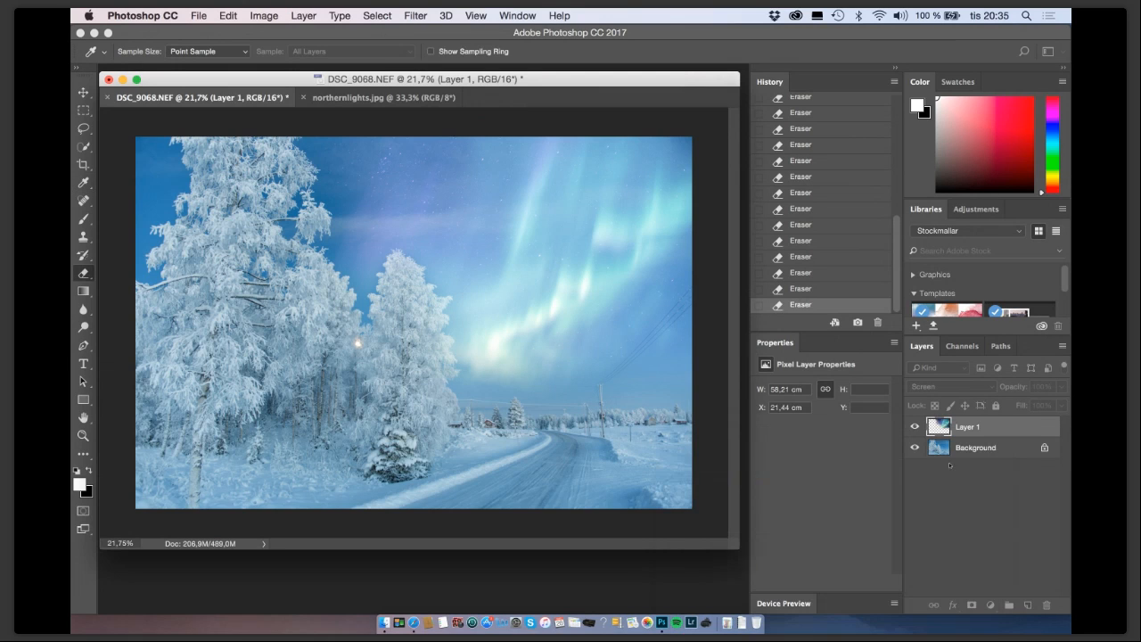
key(e)
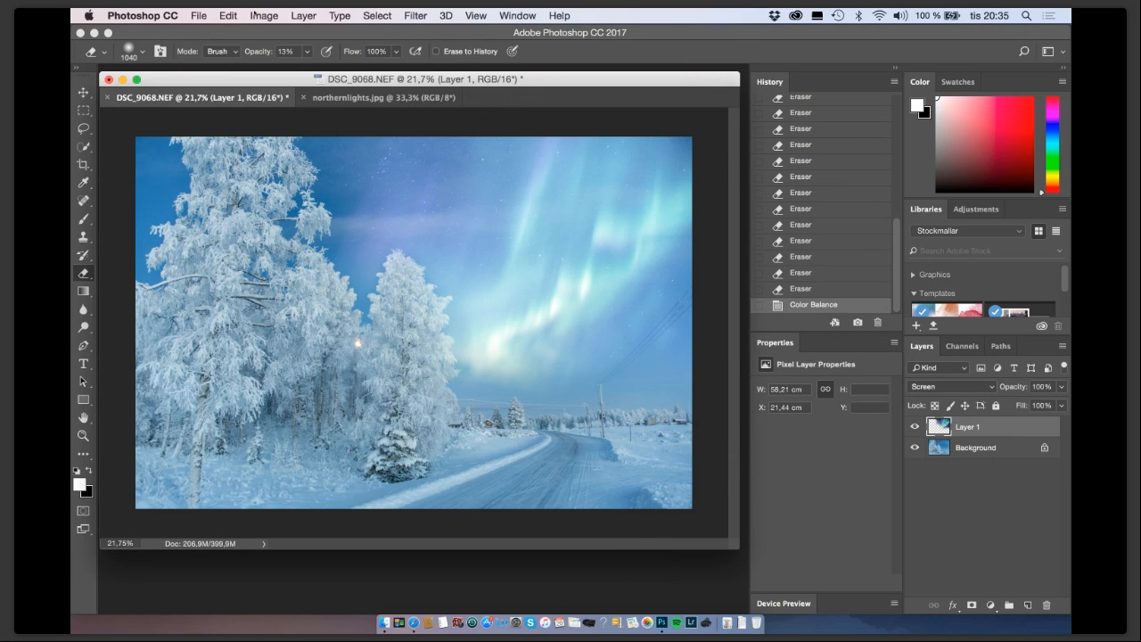
Apply a Brightness/Contrast adjustment to the northern lights layer with contrast set to 26.
click(253, 15)
mouse_move(301, 33)
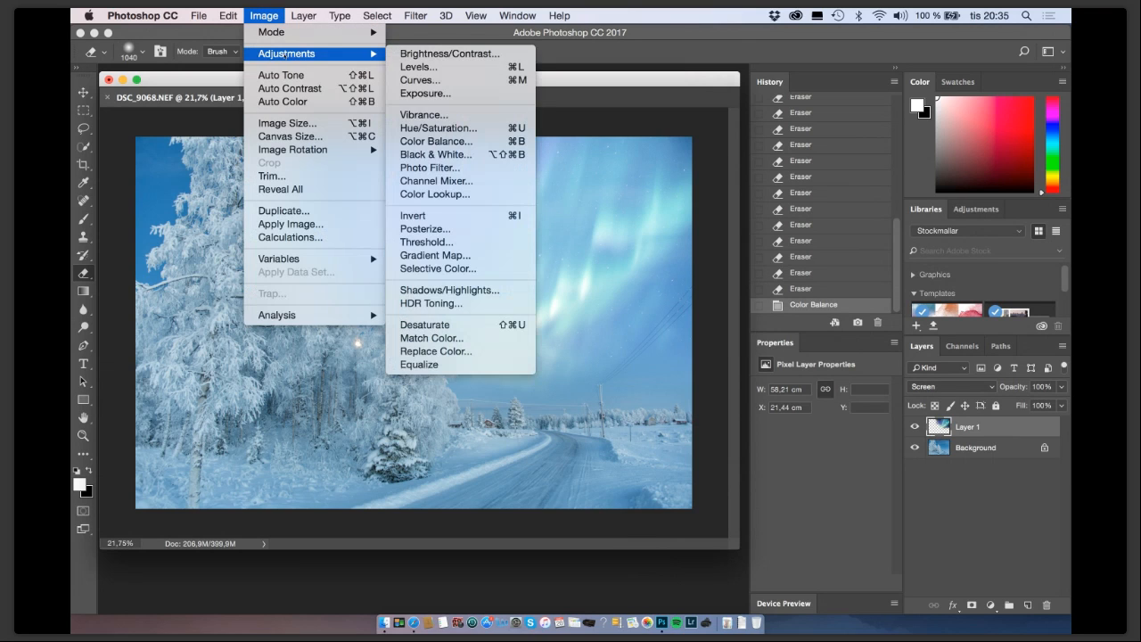
click(454, 48)
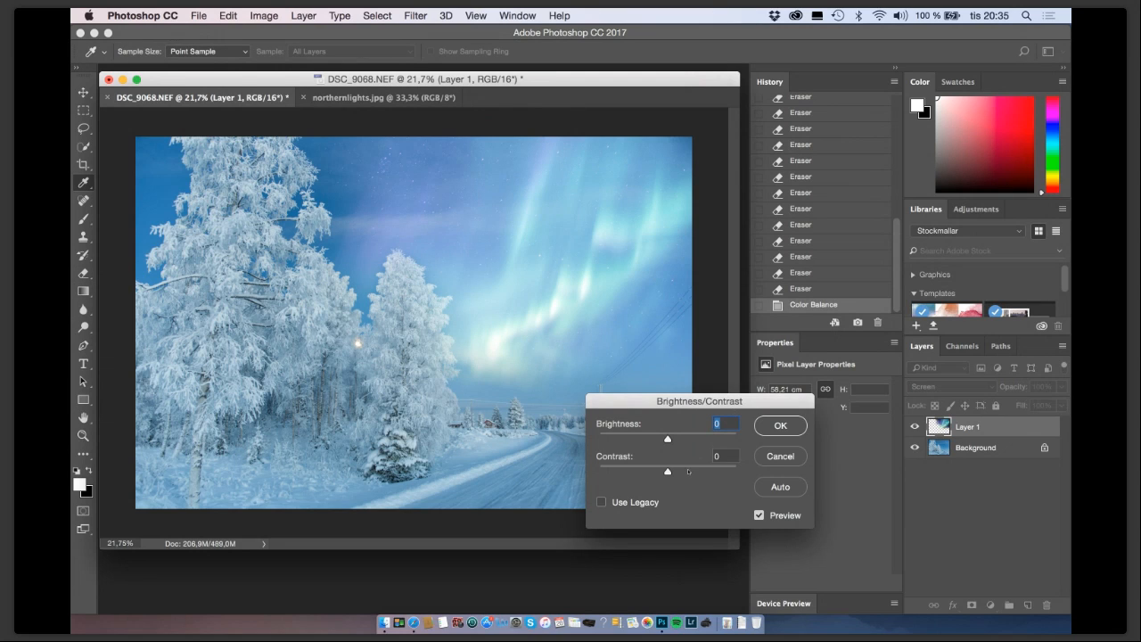
click(687, 470)
drag(687, 470, 680, 471)
drag(682, 472, 684, 471)
drag(684, 472, 685, 472)
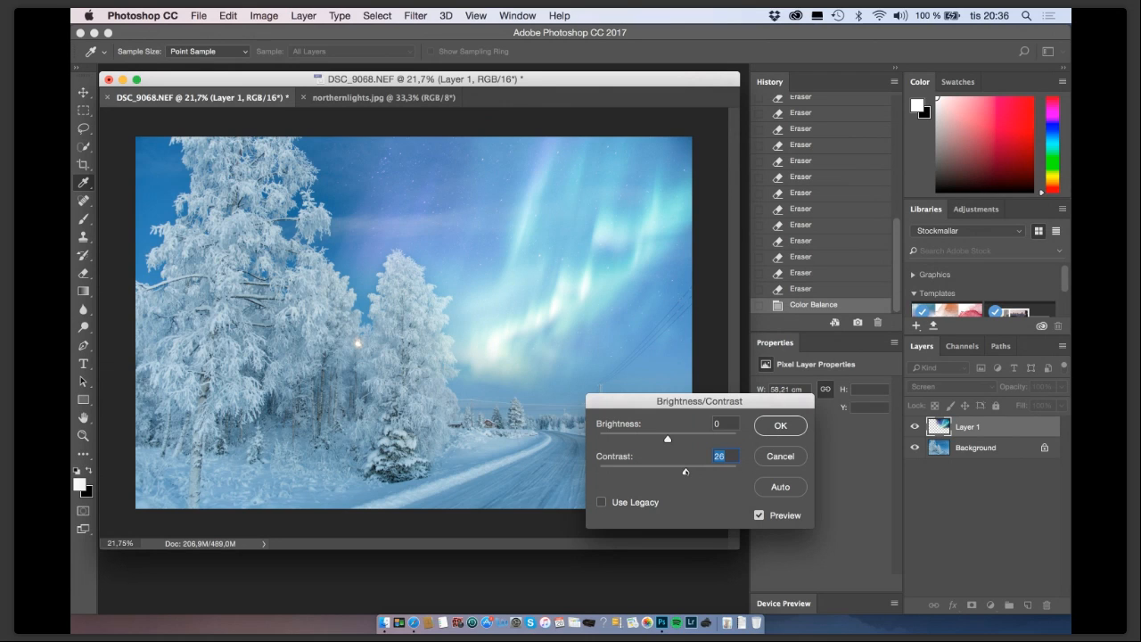
click(772, 428)
key(e)
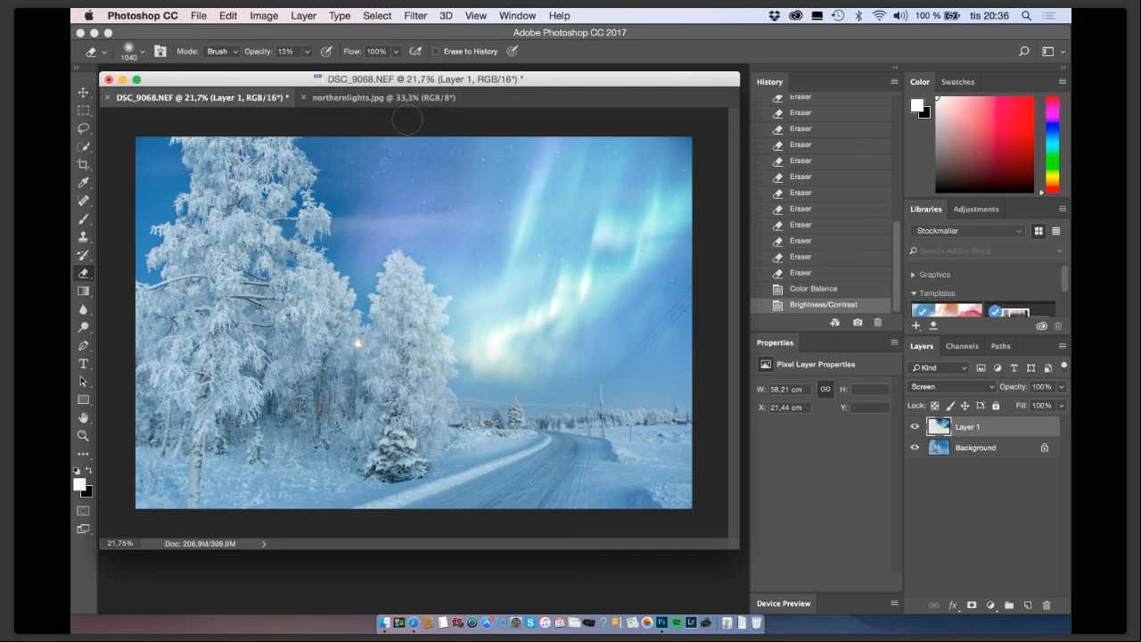
drag(480, 77, 496, 81)
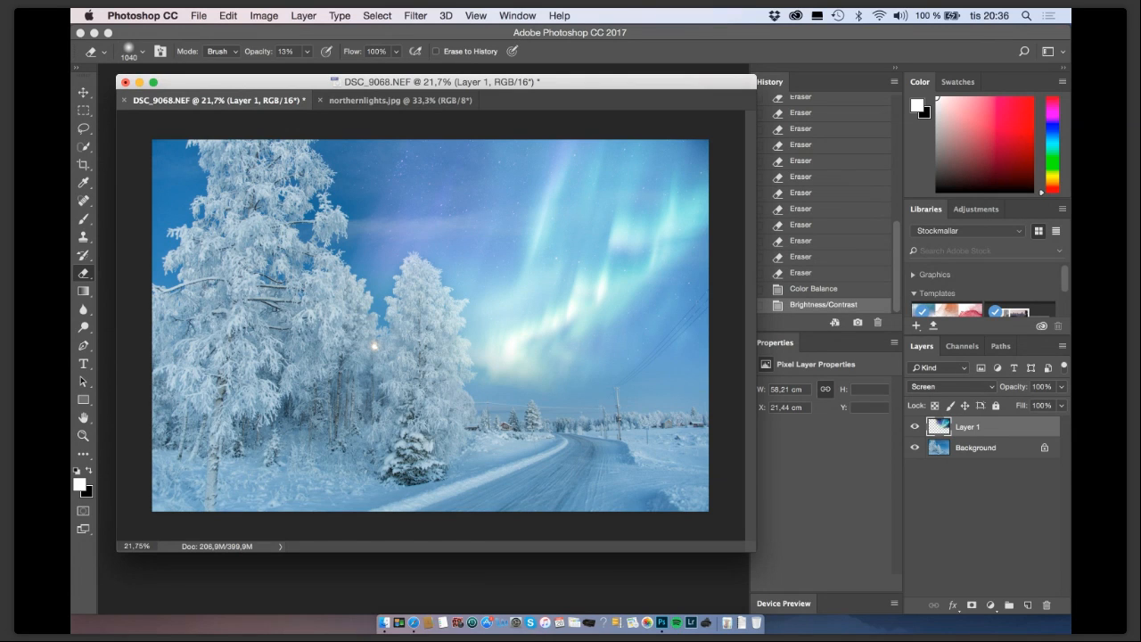
drag(576, 92, 568, 87)
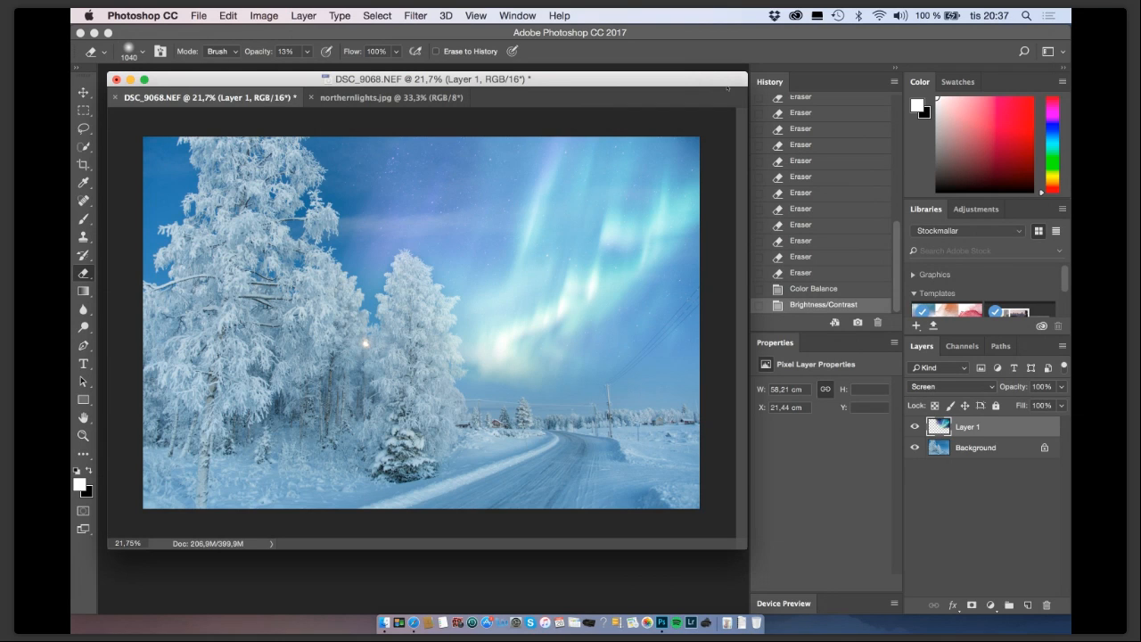
mouse_move(457, 79)
mouse_down()
mouse_move(459, 98)
mouse_move(455, 78)
mouse_up()
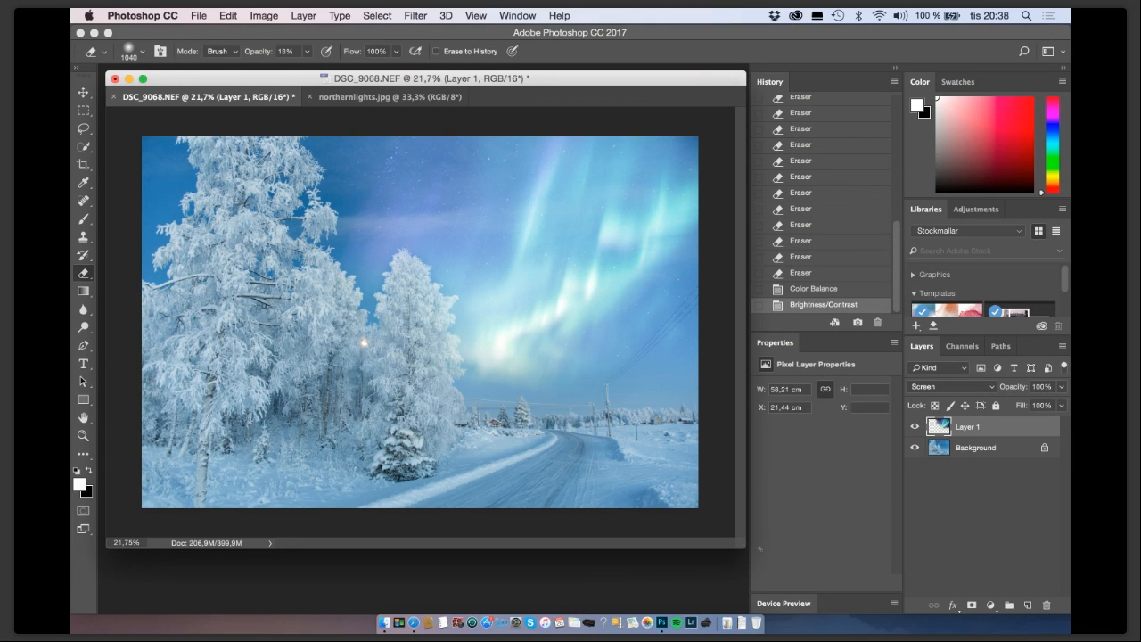
mouse_move(747, 547)
mouse_down()
mouse_move(749, 528)
mouse_move(731, 539)
mouse_up()
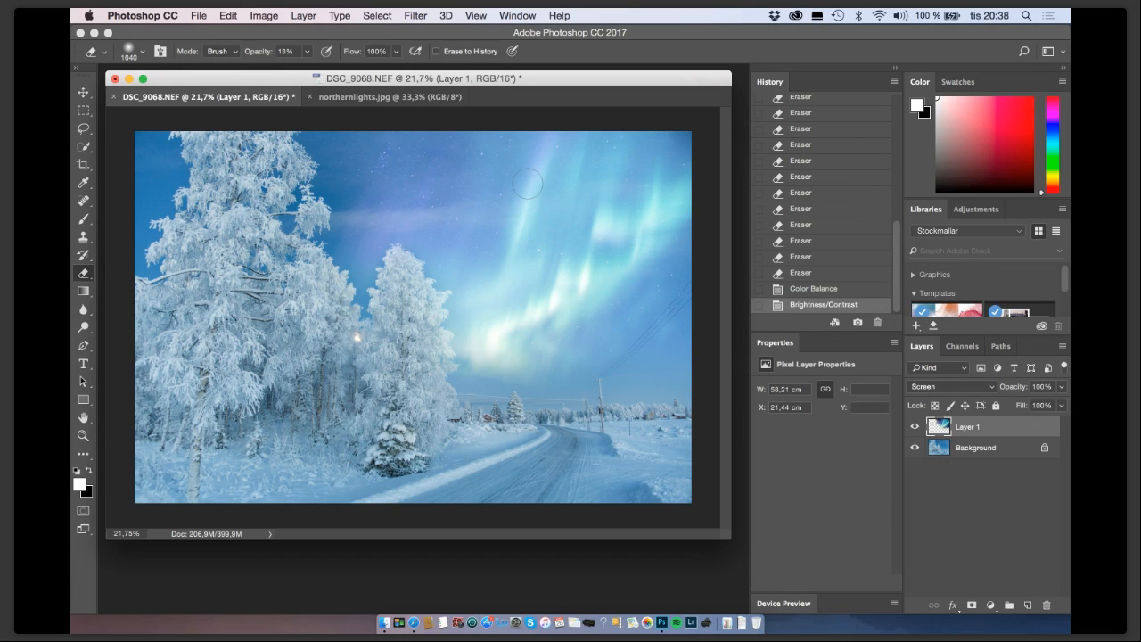
Flatten the northern lights layer and the winter road photo into a single background layer.
click(265, 15)
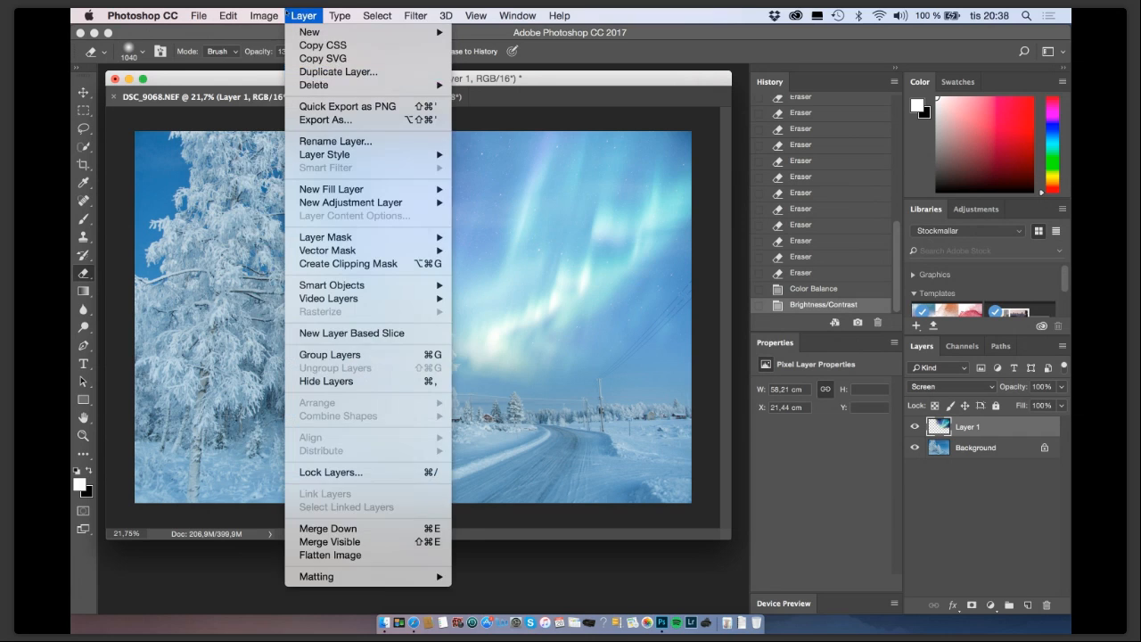
mouse_move(343, 11)
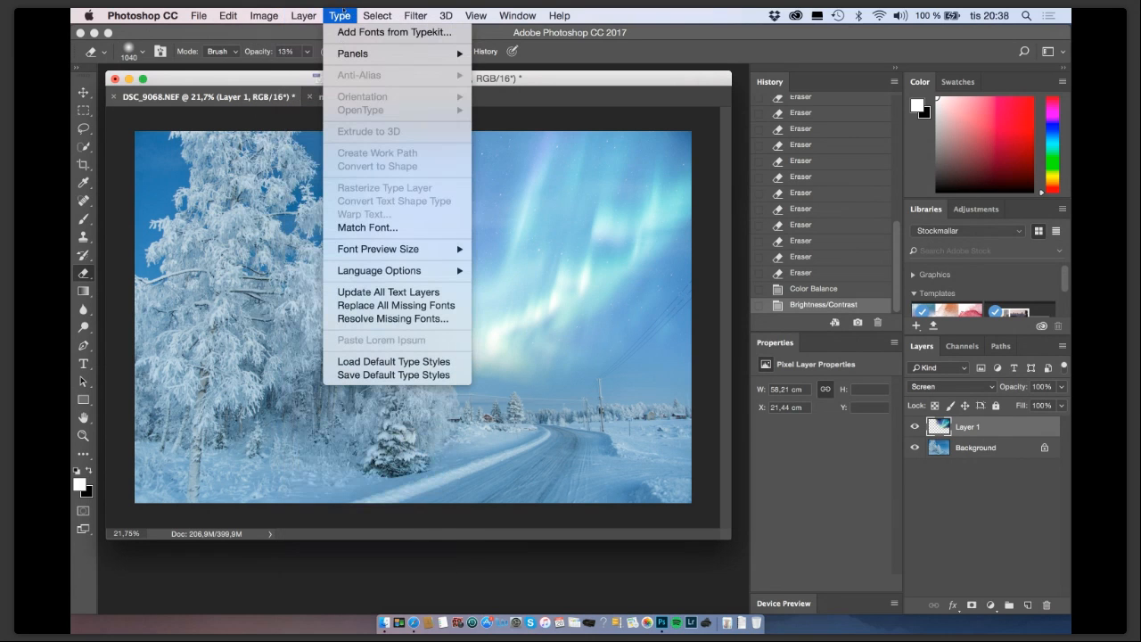
click(711, 536)
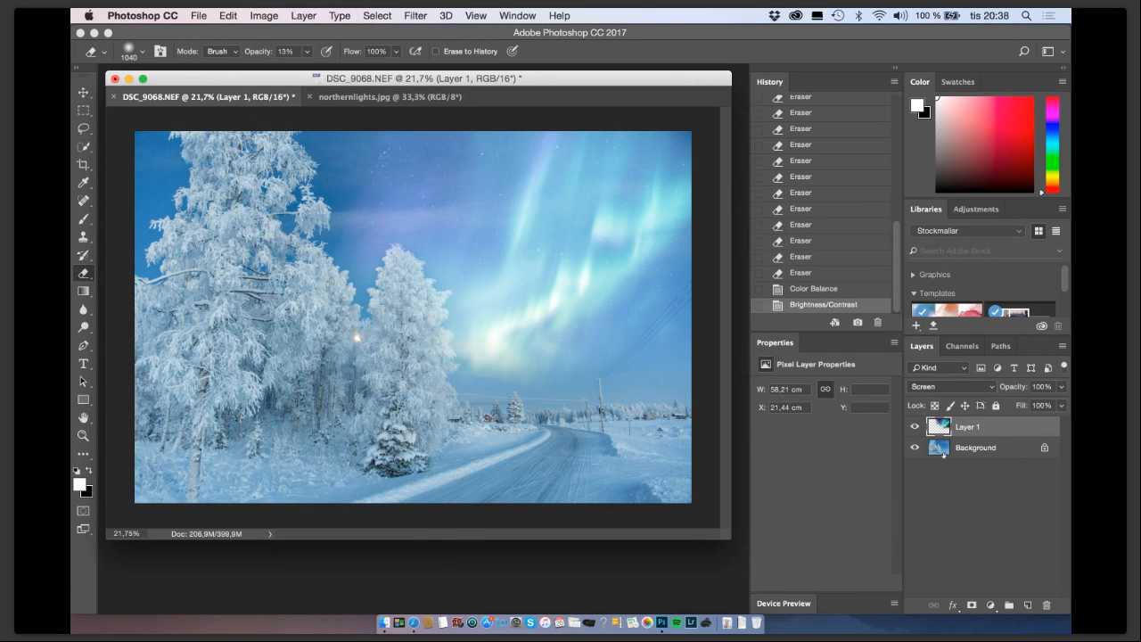
click(335, 15)
mouse_move(303, 16)
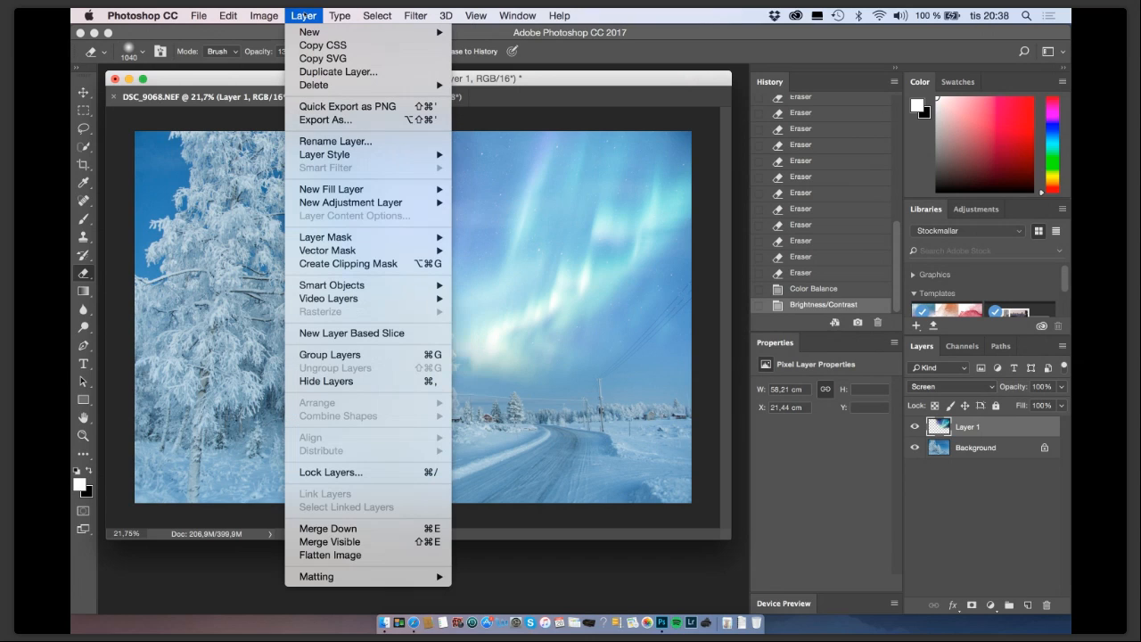
click(310, 556)
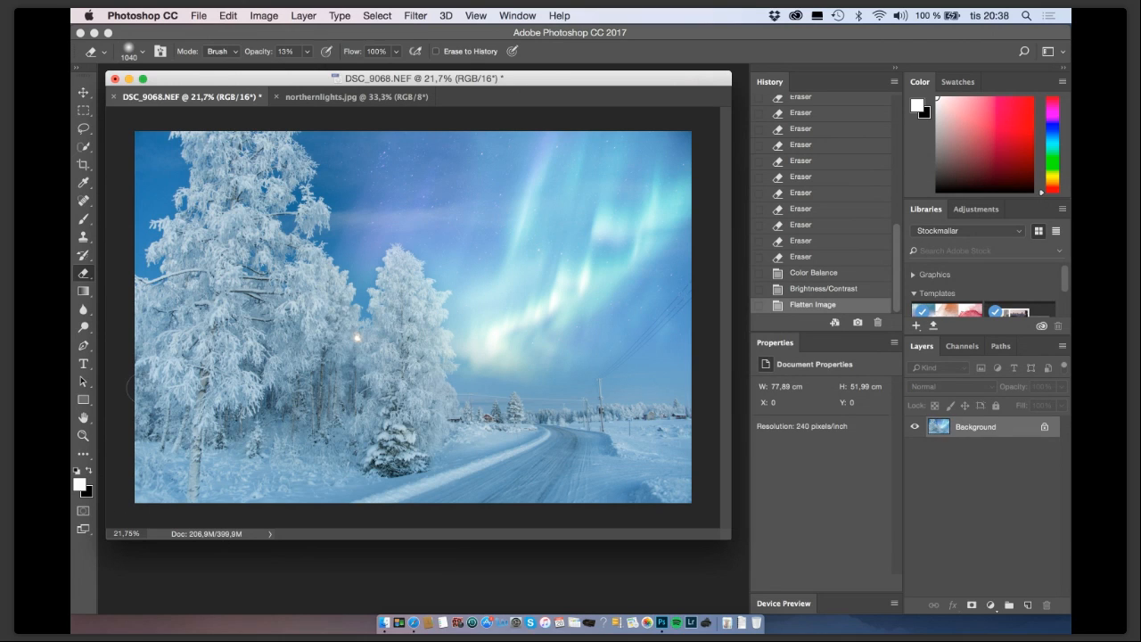
Apply a Brightness/Contrast adjustment to the flattened image with contrast set to 11.
click(265, 16)
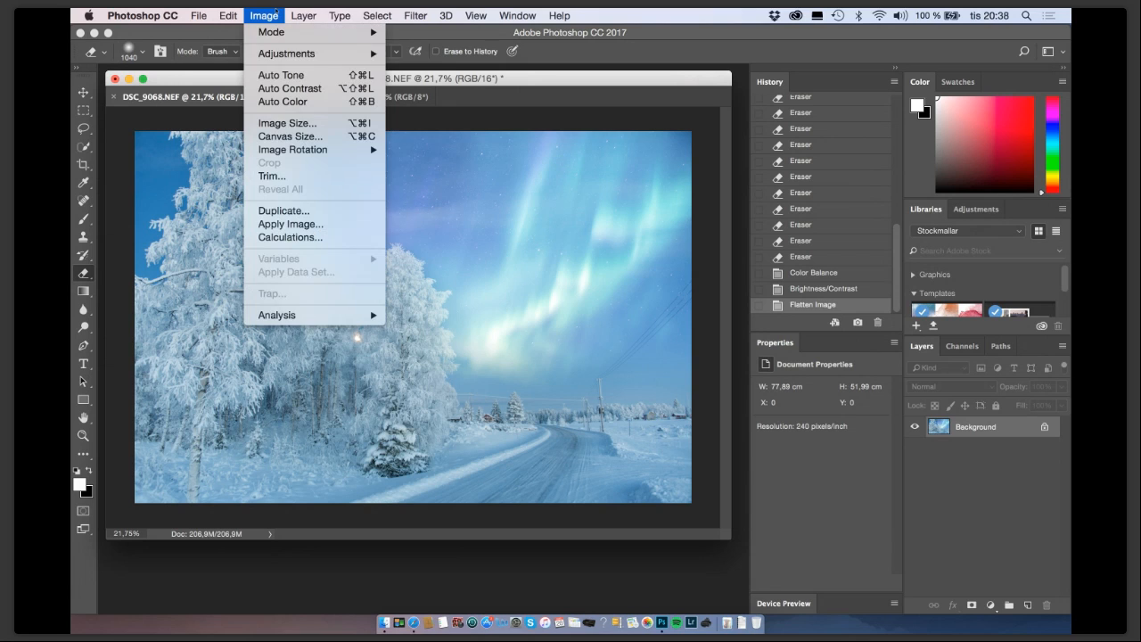
mouse_move(292, 53)
click(441, 49)
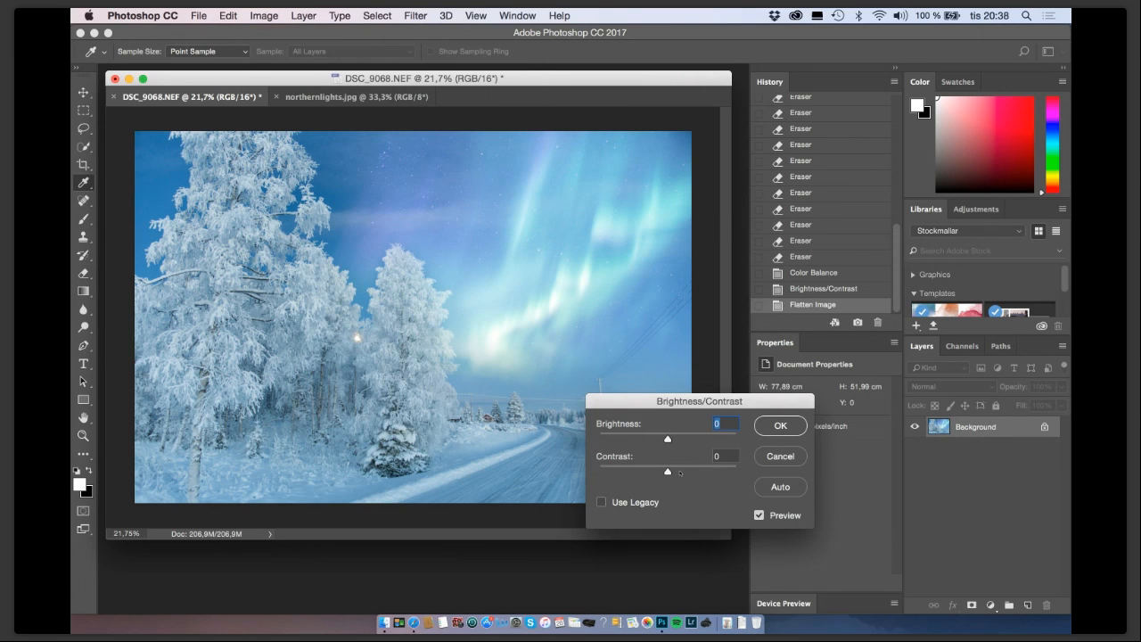
drag(668, 470, 675, 470)
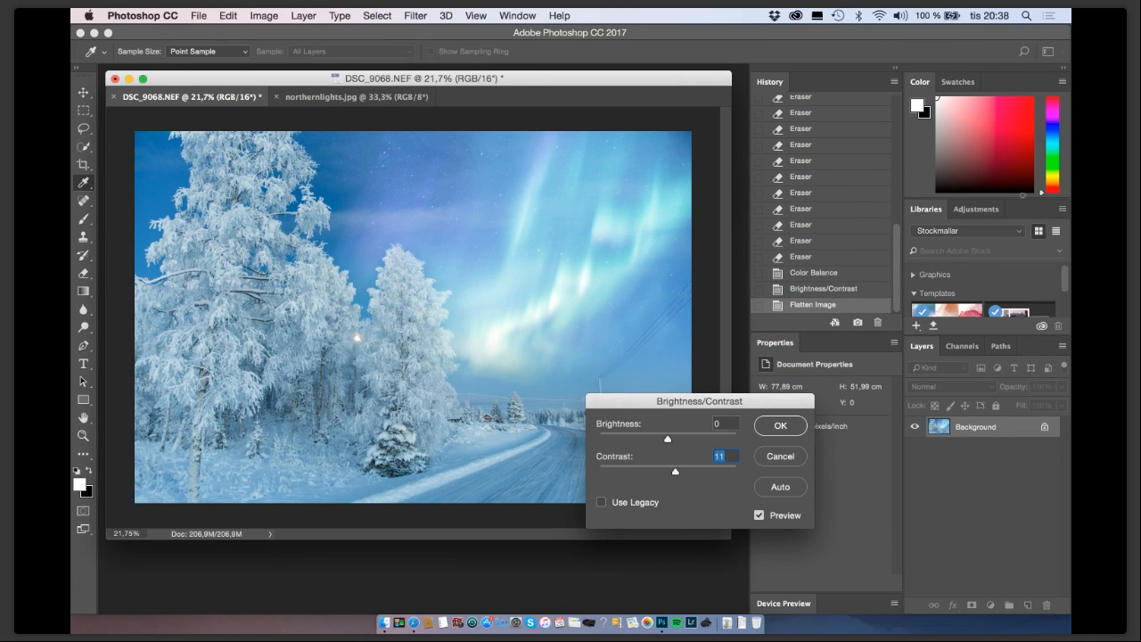
click(779, 425)
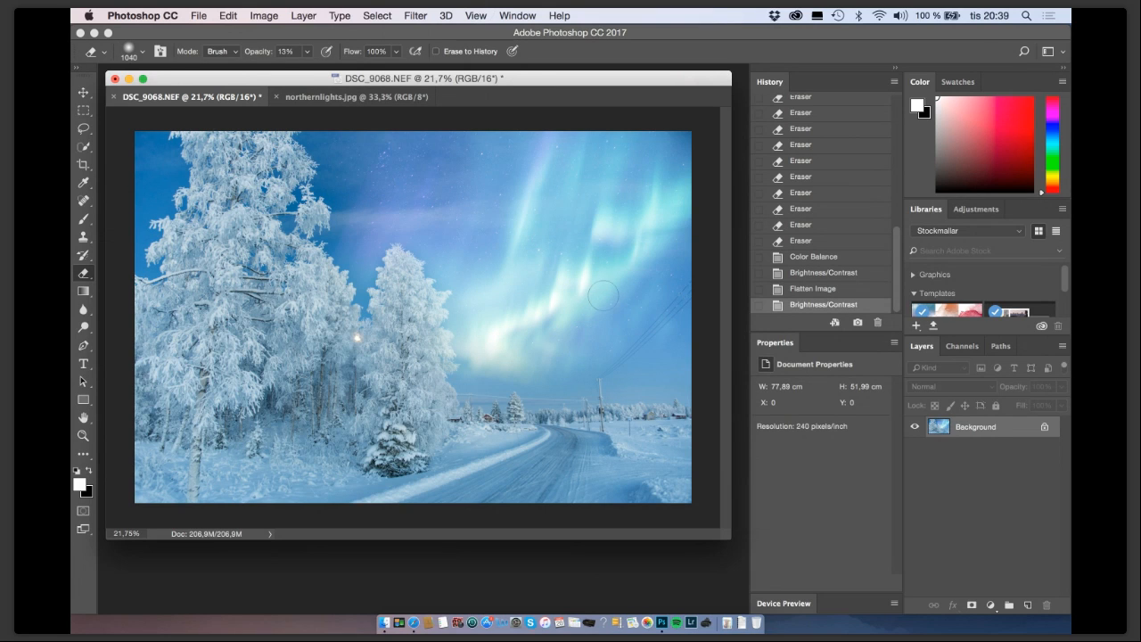
mouse_move(645, 85)
mouse_down()
mouse_move(678, 84)
mouse_move(641, 83)
mouse_up()
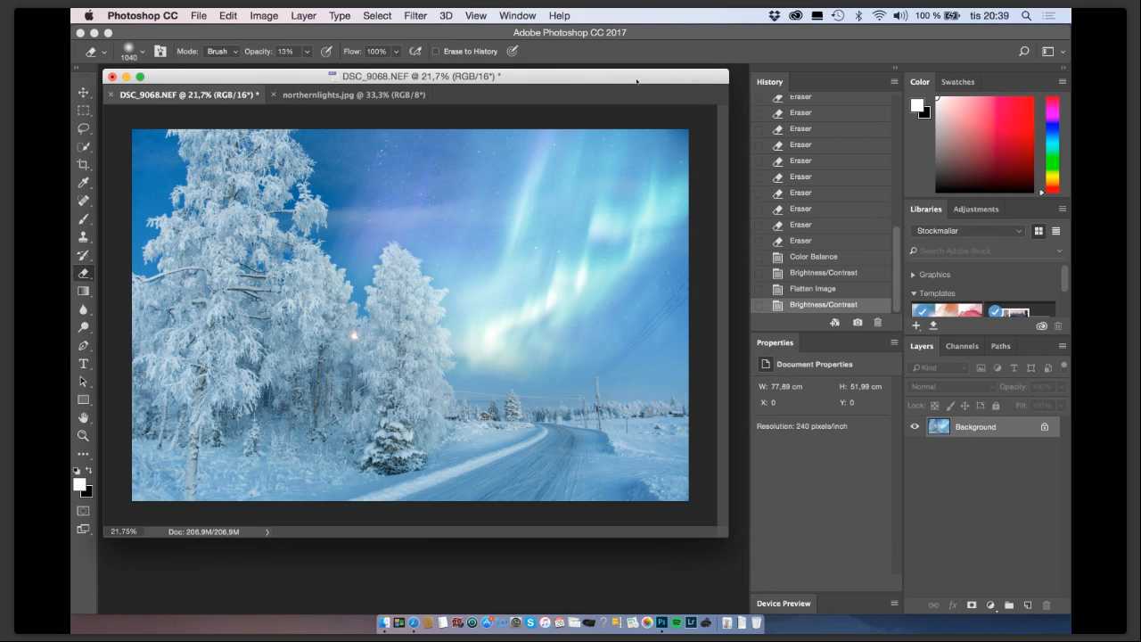
mouse_move(636, 82)
mouse_down()
mouse_move(652, 94)
mouse_move(641, 105)
mouse_up()
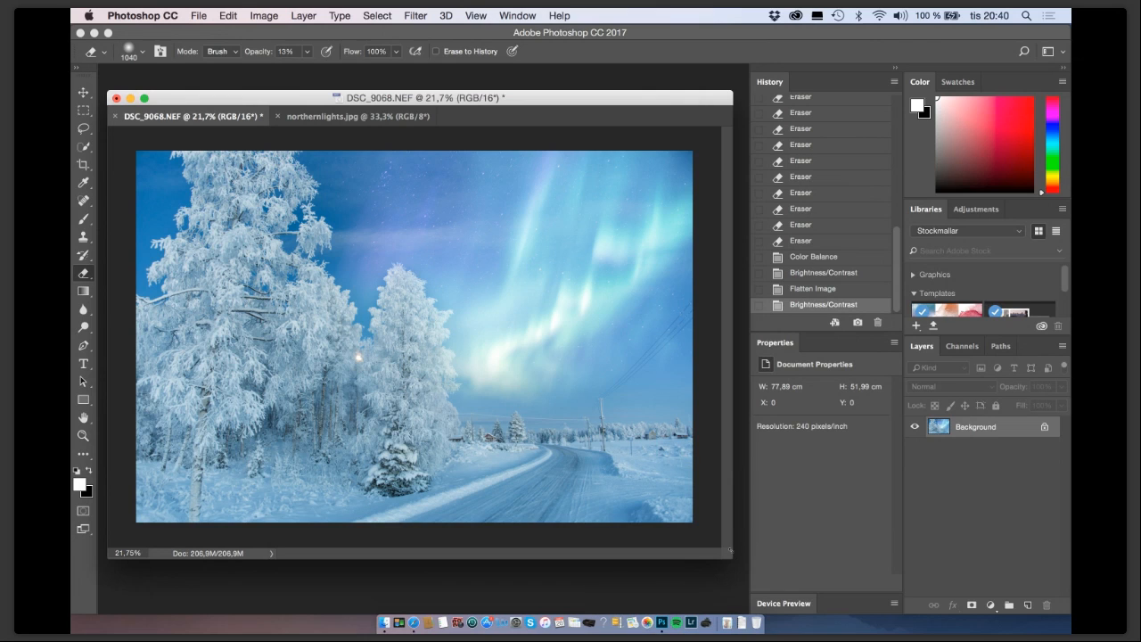
drag(730, 550, 750, 555)
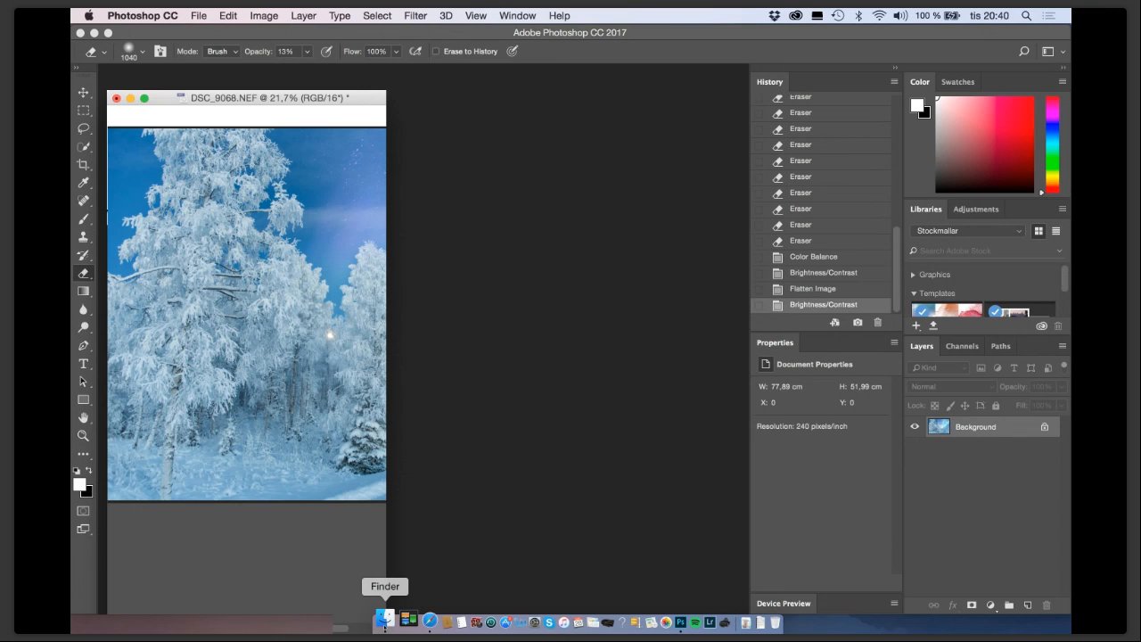
Switch to Finder and open a quick preview of Lake.JPG and Skogarnas Nattsång.jpg from the Webinar photos folder.
click(384, 619)
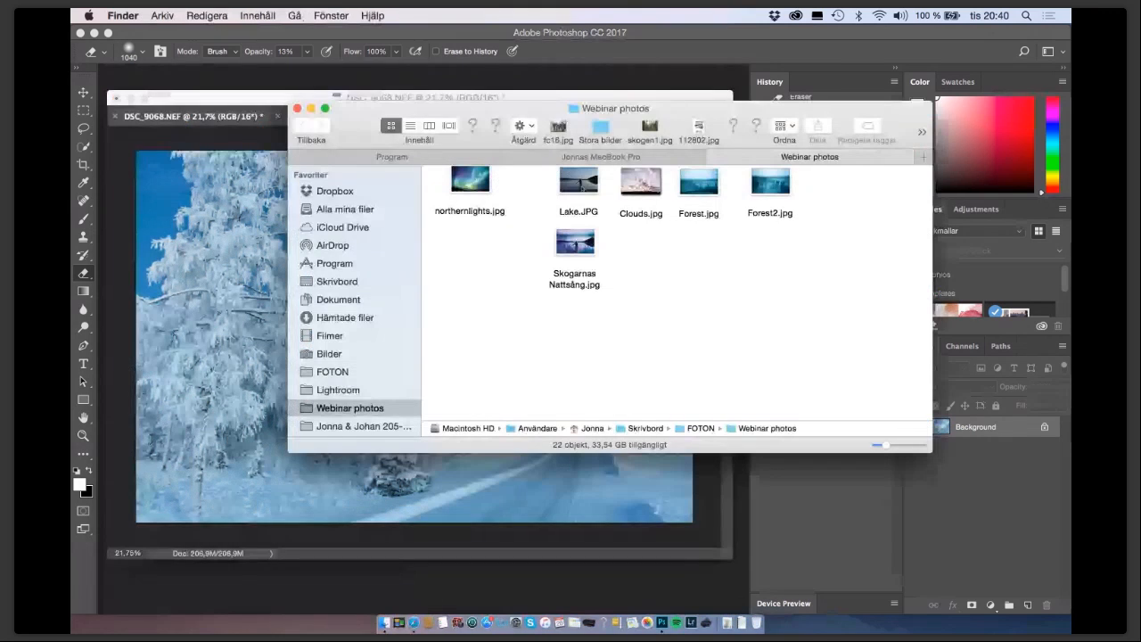
click(580, 184)
click(575, 242)
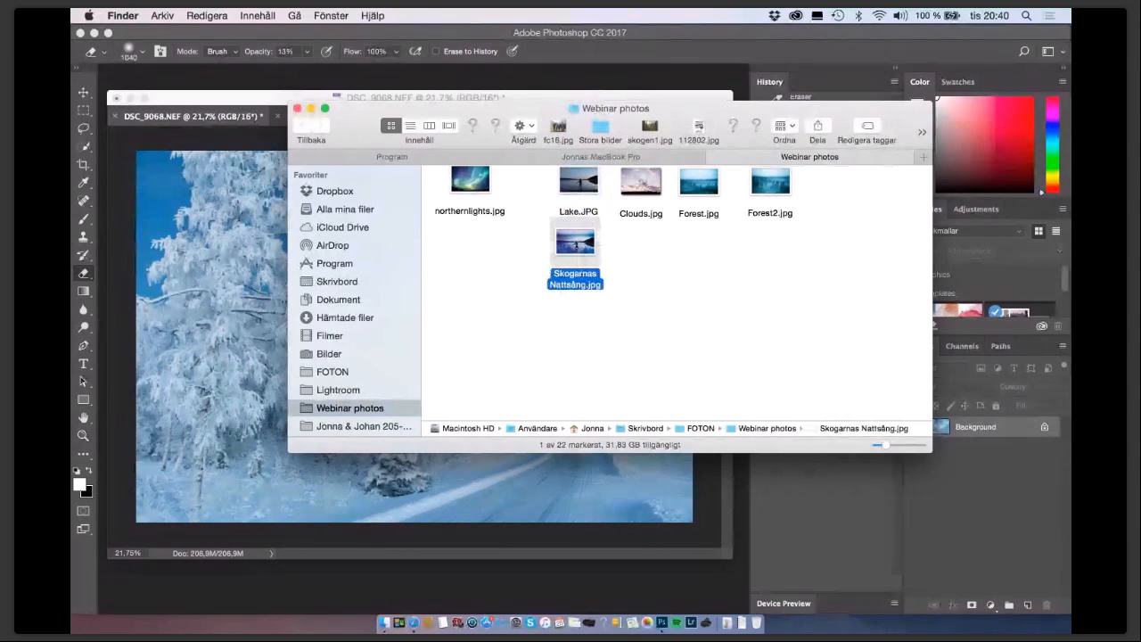
super+click(591, 198)
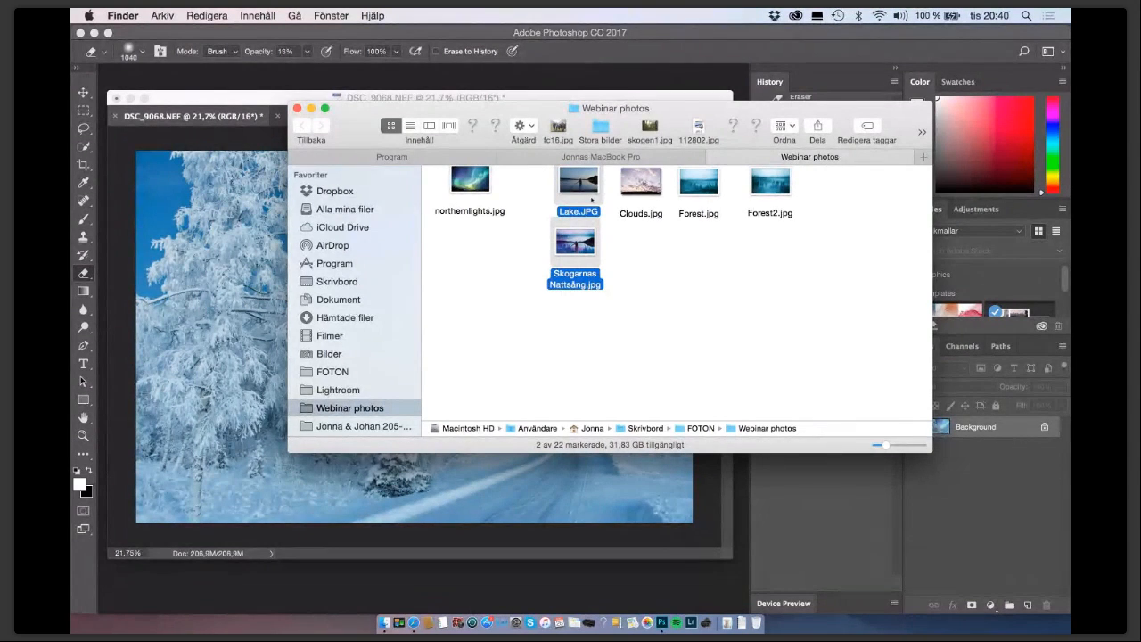
key(space)
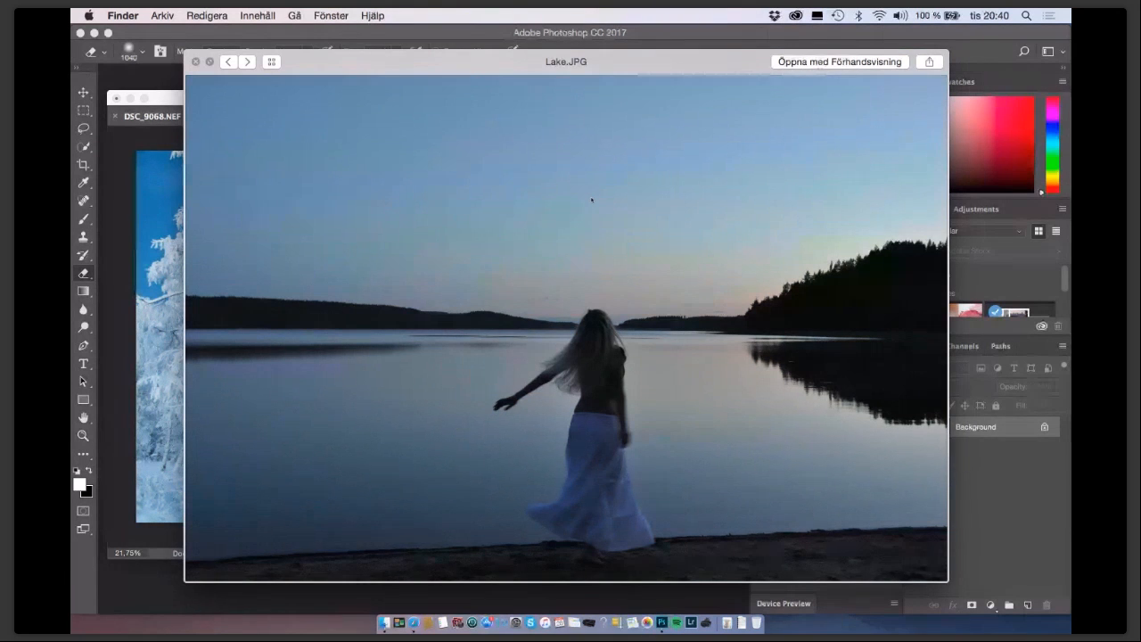
Compare the original Lake.JPG with the finished composite Skogarnas Nattsång.jpg in the preview and close it.
key(Right)
key(Left)
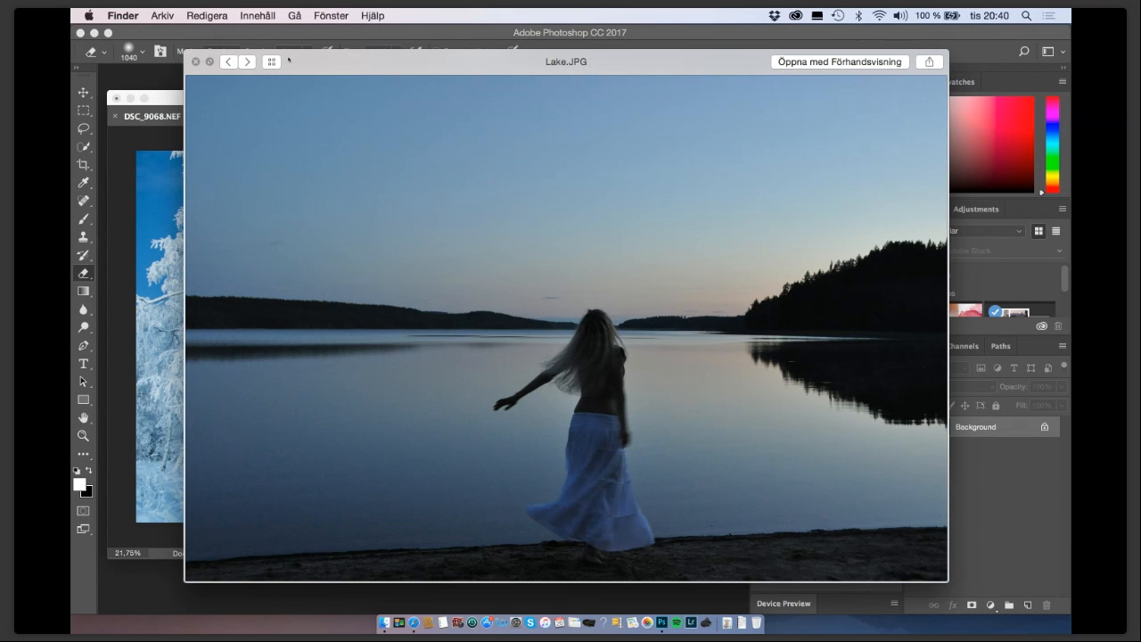
mouse_move(290, 61)
mouse_down()
mouse_move(290, 92)
mouse_move(288, 60)
mouse_up()
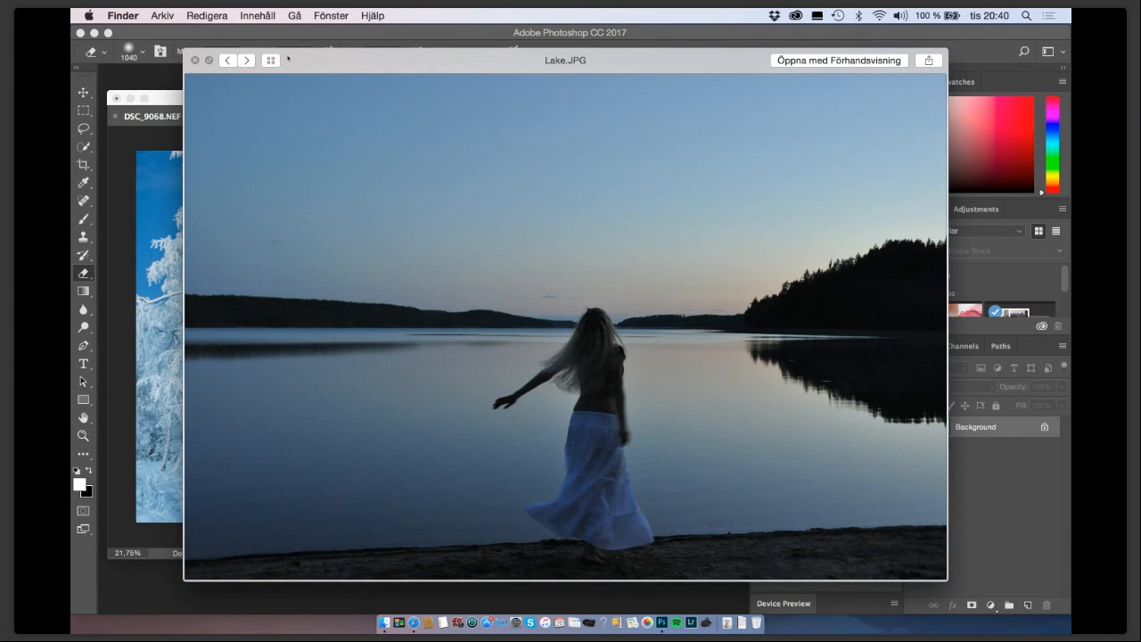
key(Right)
key(Left)
key(Right)
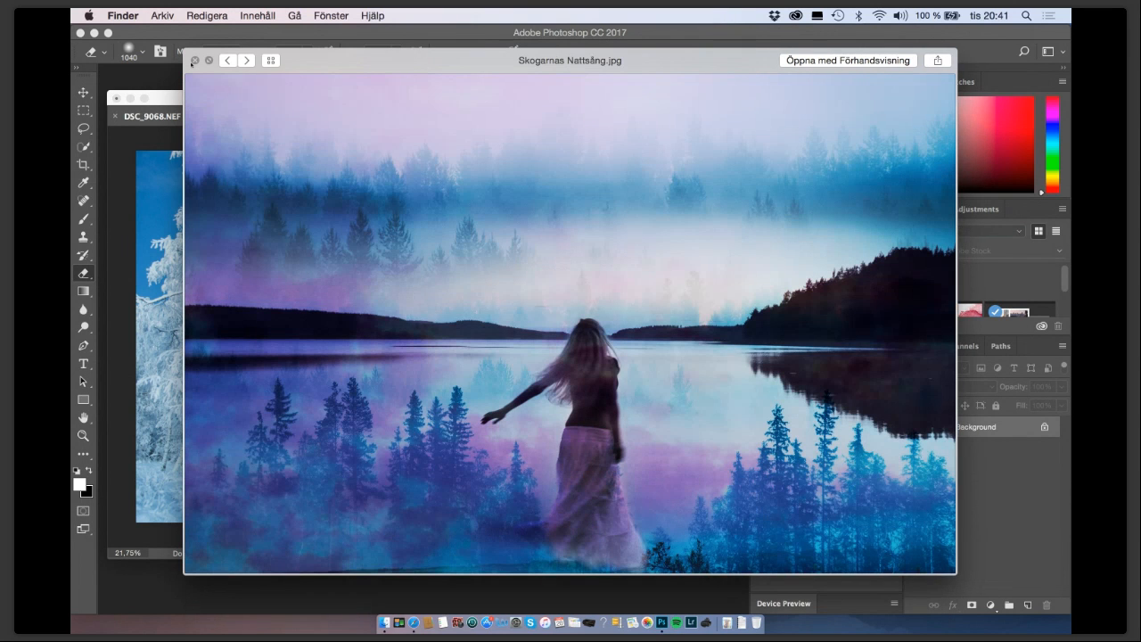
drag(302, 62, 279, 71)
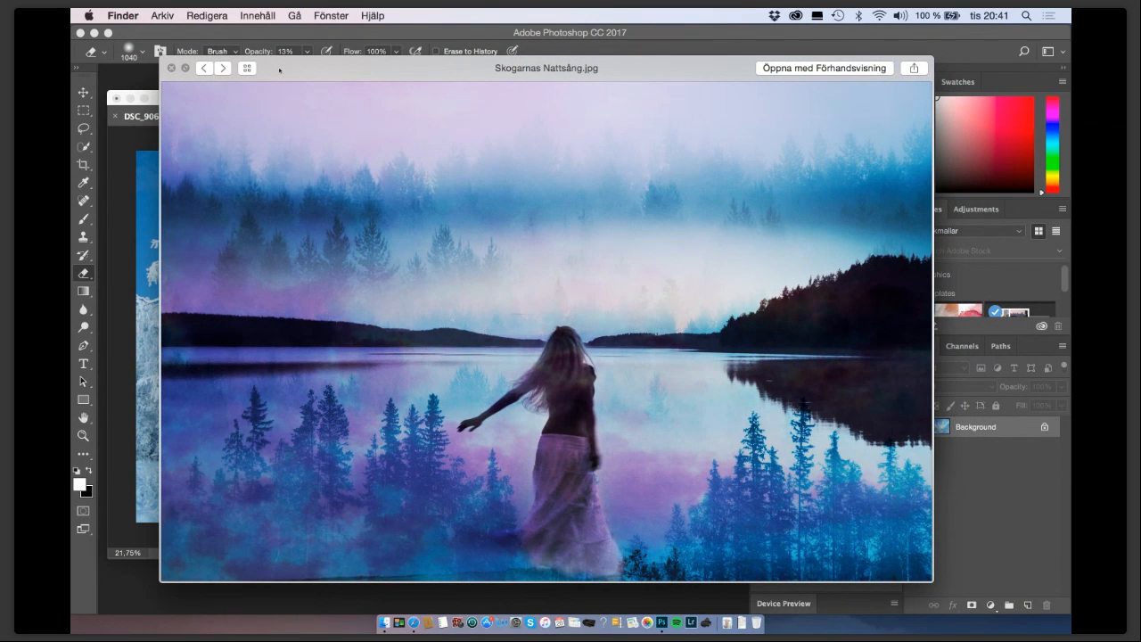
key(Left)
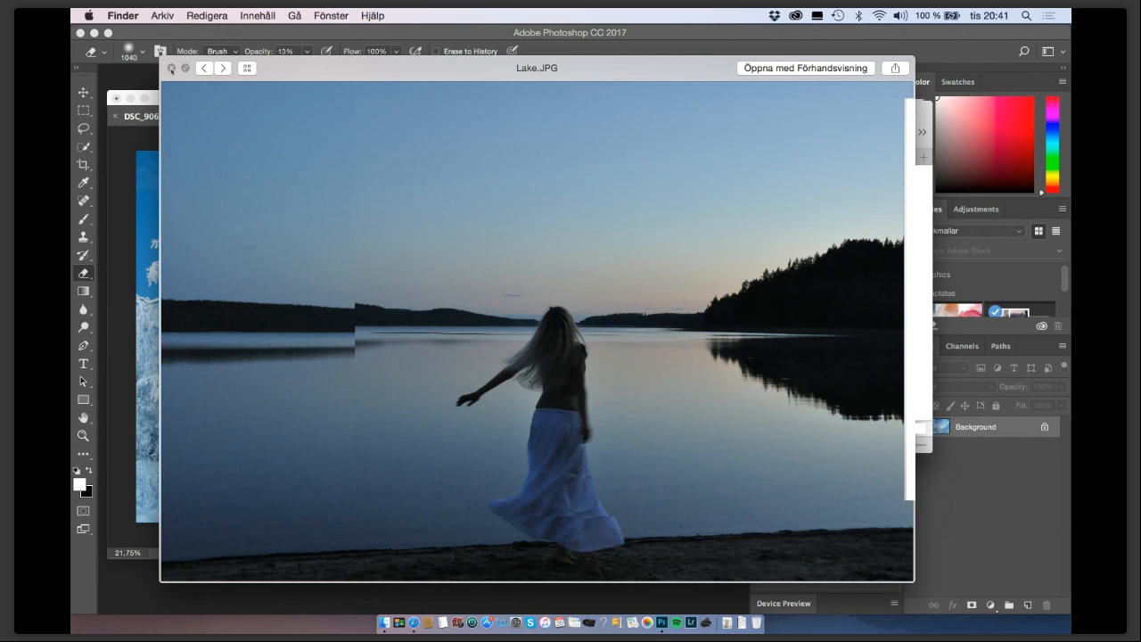
click(172, 68)
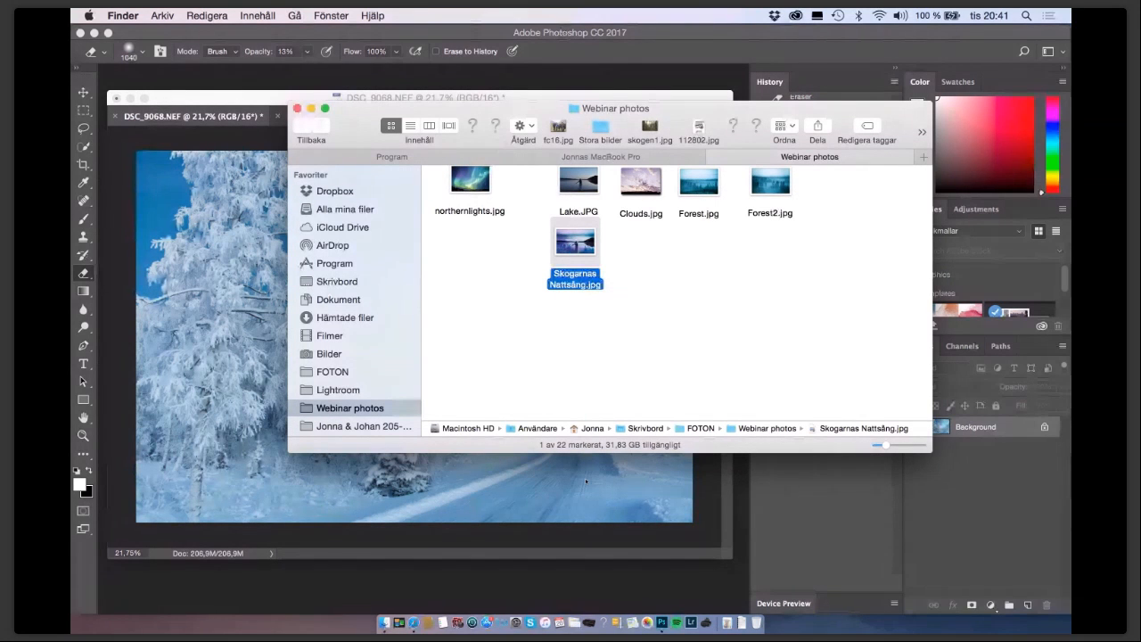